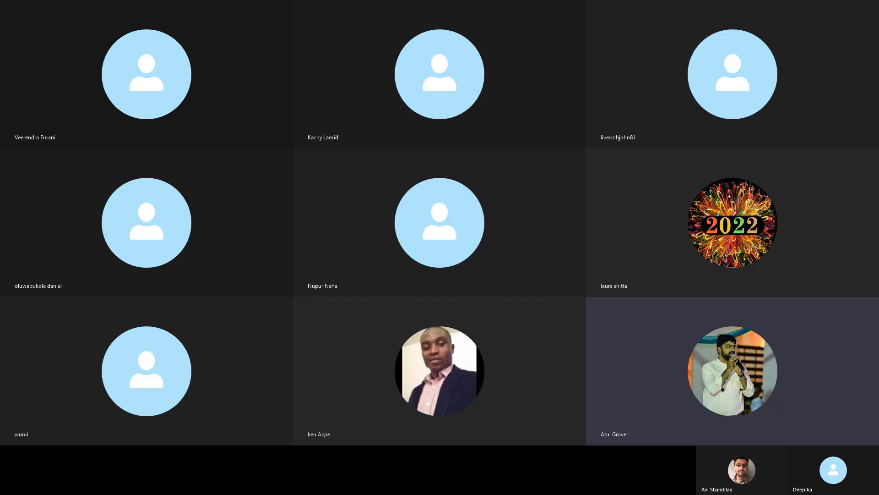
Launch Notepad from Windows search by typing 'note'.
text(no)
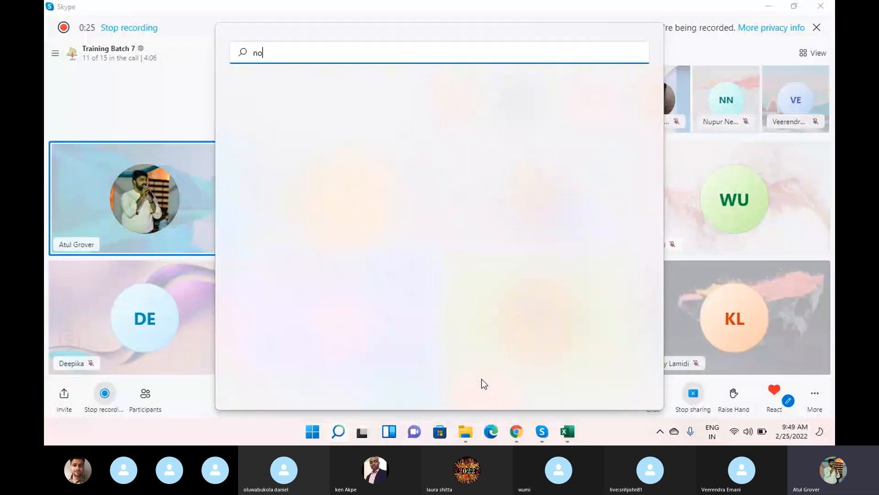
text(te)
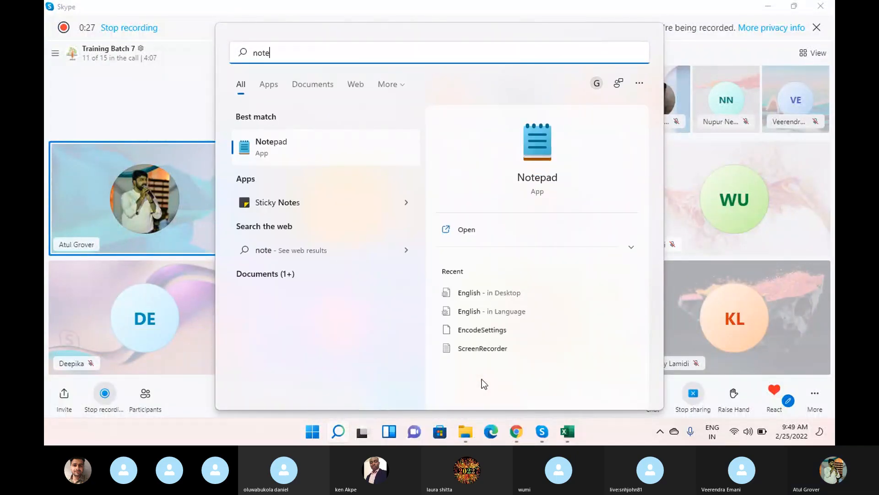
click(535, 149)
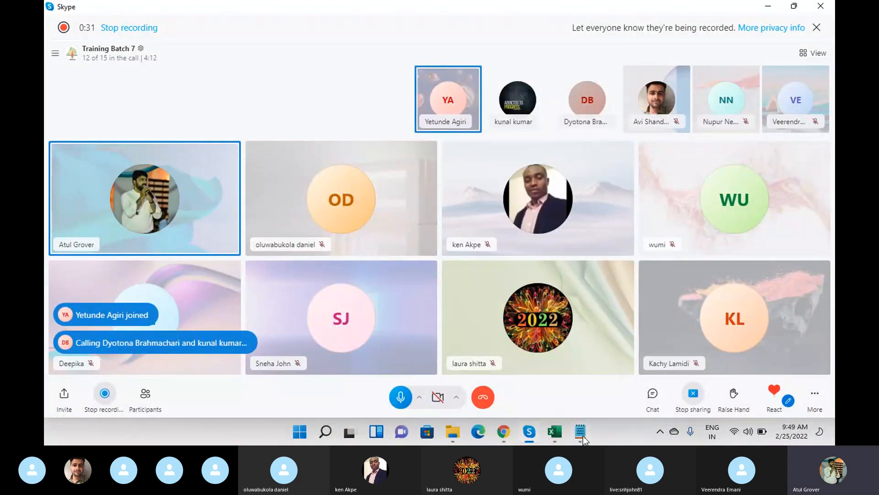
Write 'Update Set' and 'Logic - Confi. custimzation' on separate lines in Notepad.
text(Update Set)
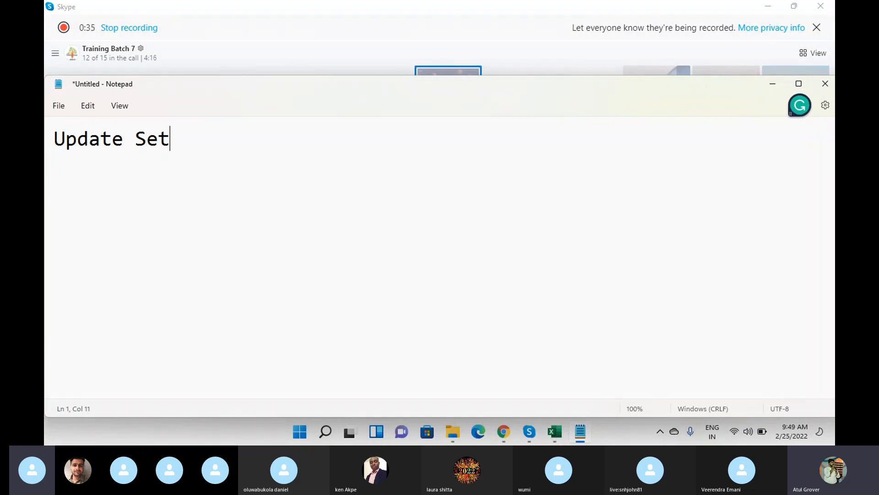
key(Return)
key(Return)
text(Logic - Co)
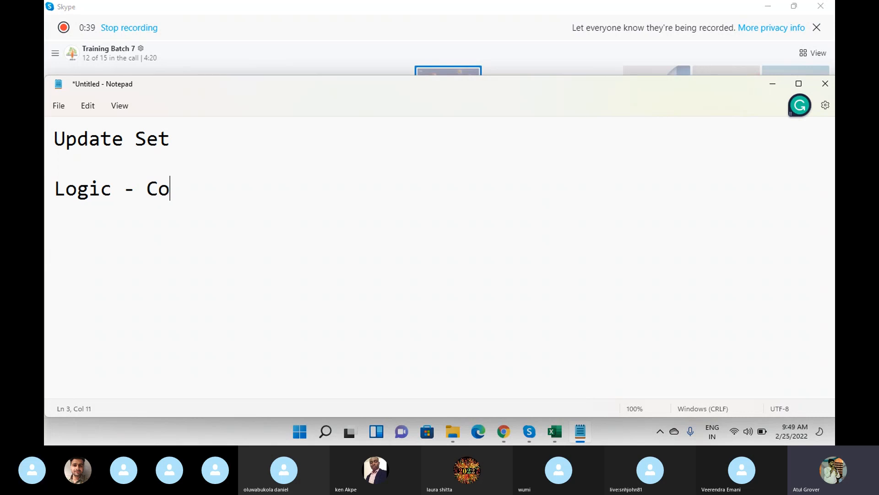
text(nfi. cus)
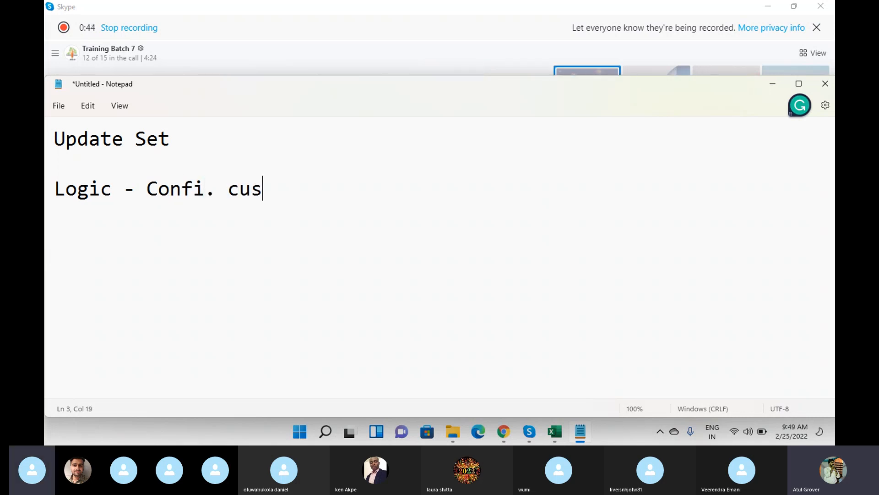
text(timzation)
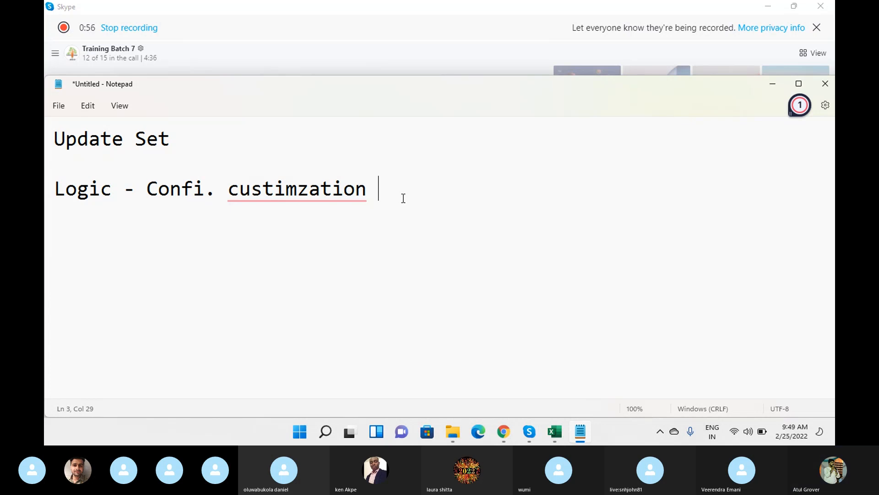
key(Return)
key(Return)
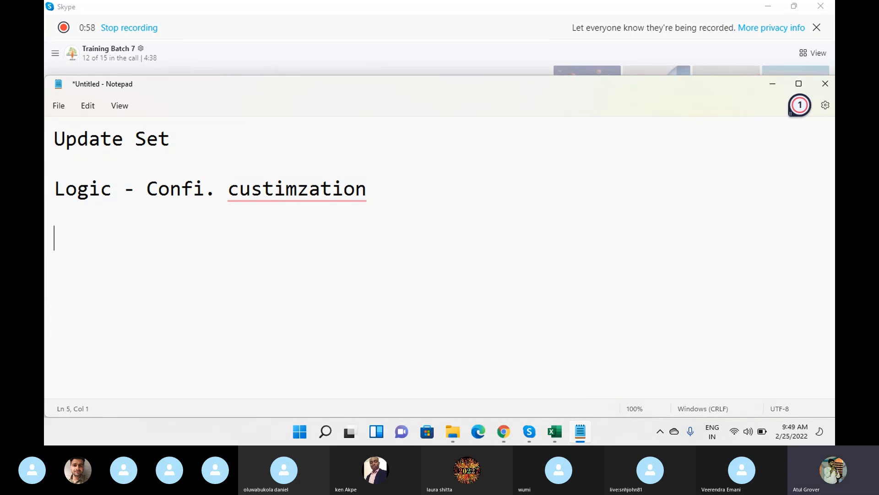
Add the lines 'Flat A ---> Flat B' and 'Capture in this Update Set'.
text(G)
key(BackSpace)
text(Falt A)
key(BackSpace)
key(BackSpace)
key(BackSpace)
key(BackSpace)
key(BackSpace)
key(BackSpace)
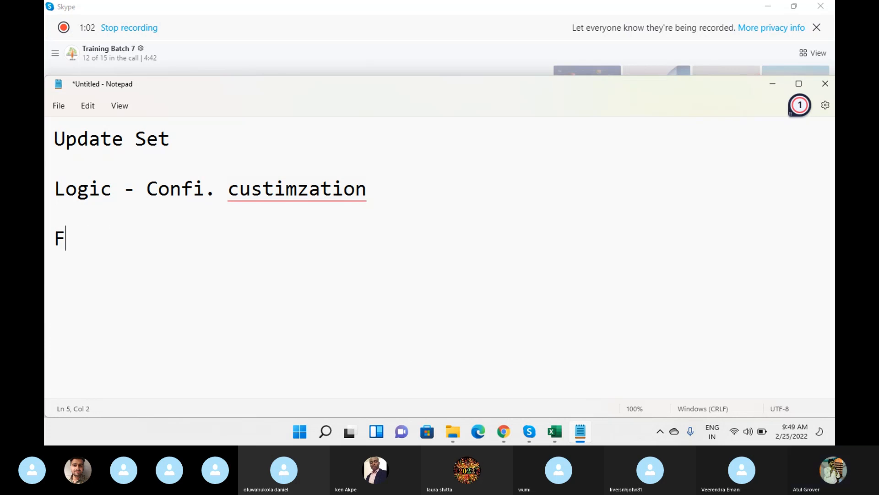
text(lat A ---> Flat B)
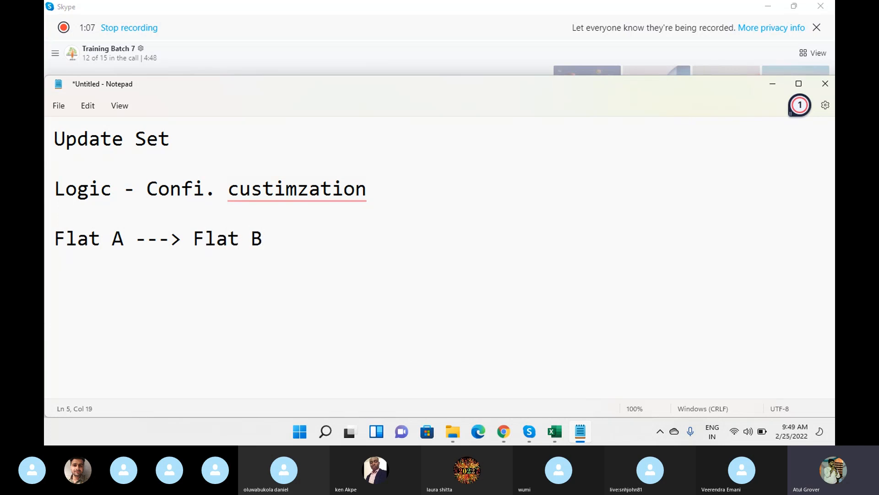
key(Return)
text(Capture in this Update Set)
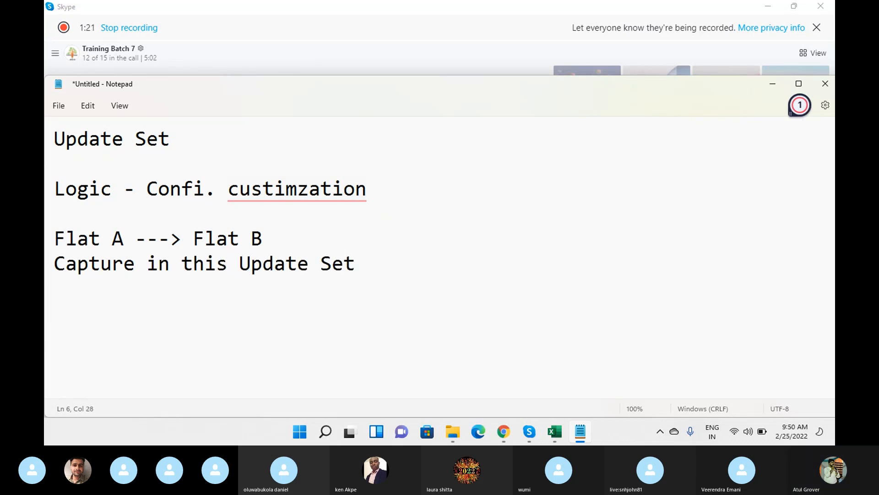
key(Return)
key(Return)
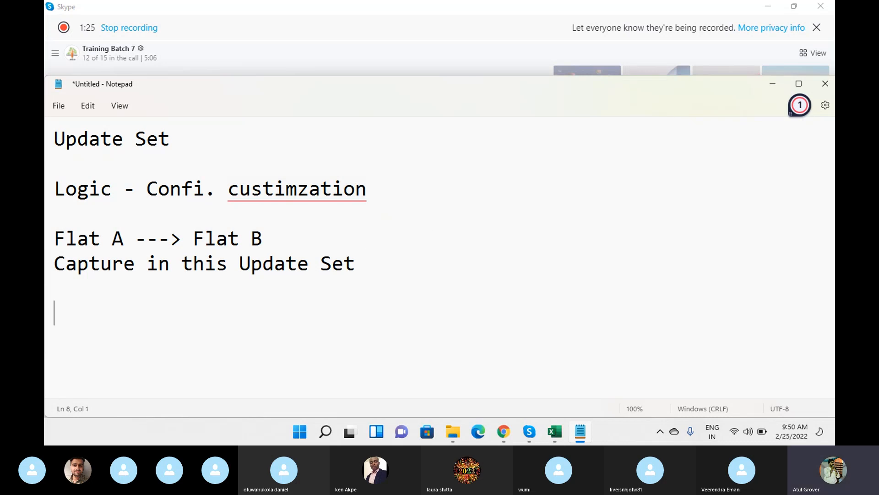
Append '/ BOX' to the Capture line and add 'BOX - In Flat B and then unboxing' below.
click(386, 266)
text(/ BOX)
key(Return)
key(Return)
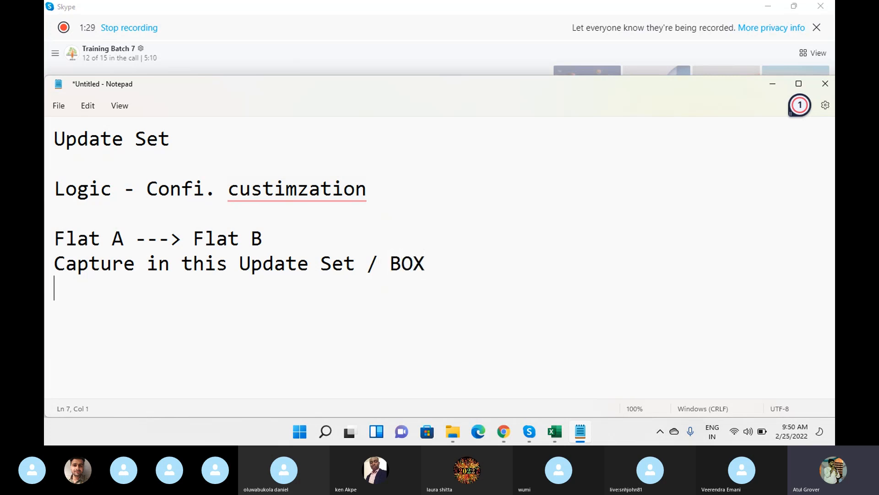
text(BOX - )
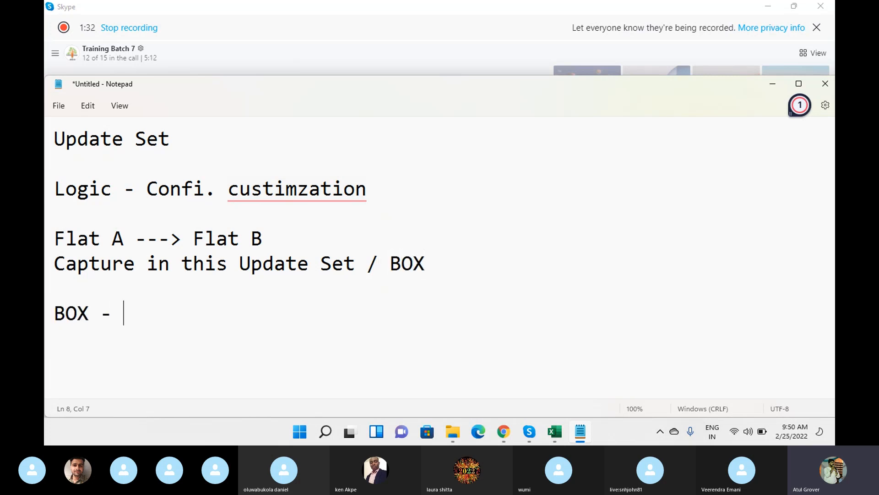
text(In Flat B)
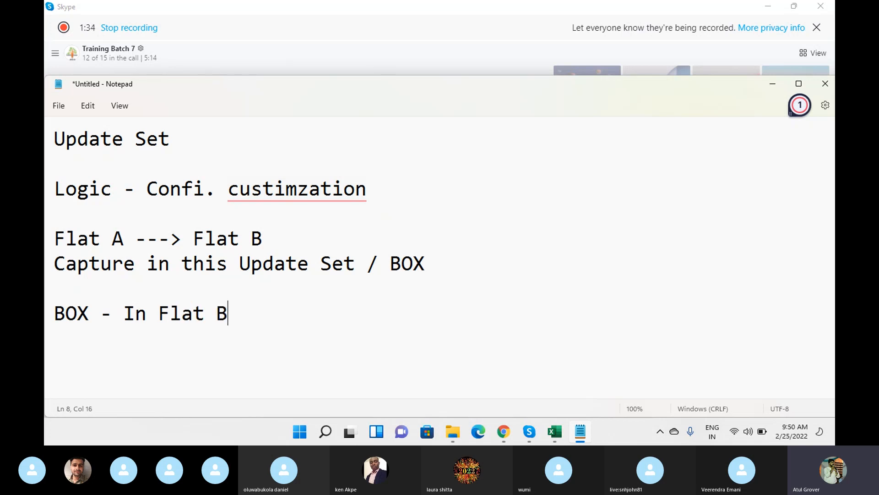
text( and the)
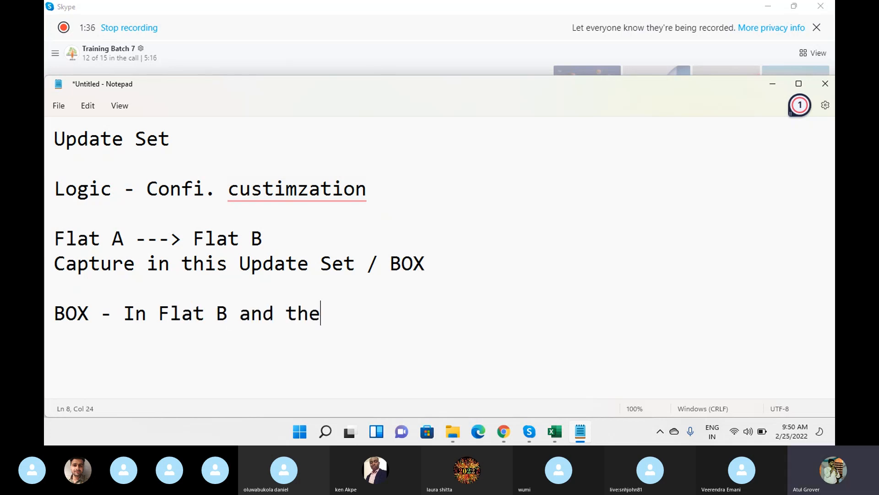
text(n unboxing)
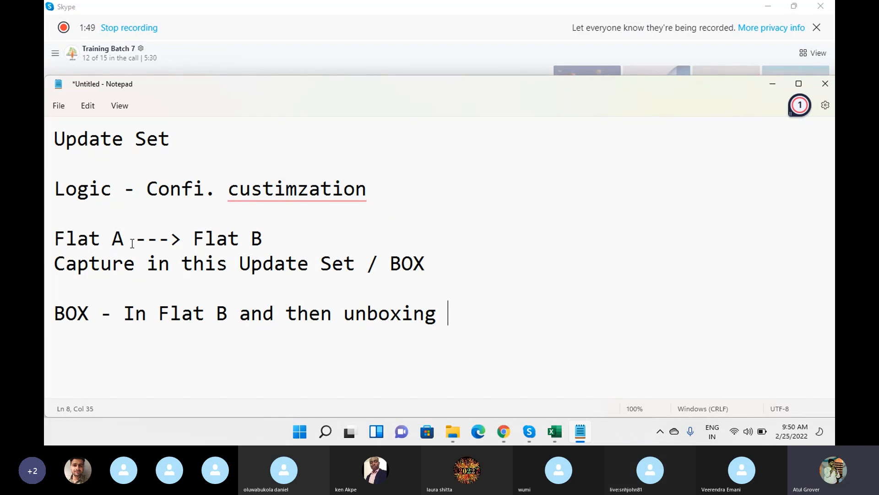
Highlight Flat A, append '- CLose' to the Capture line, and switch to ServiceNow in Chrome.
drag(135, 243, 56, 245)
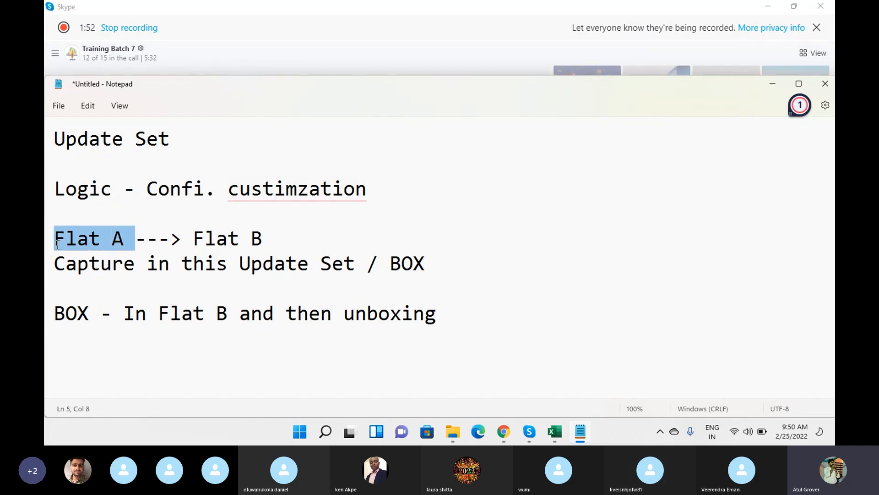
click(464, 265)
text(- CLose)
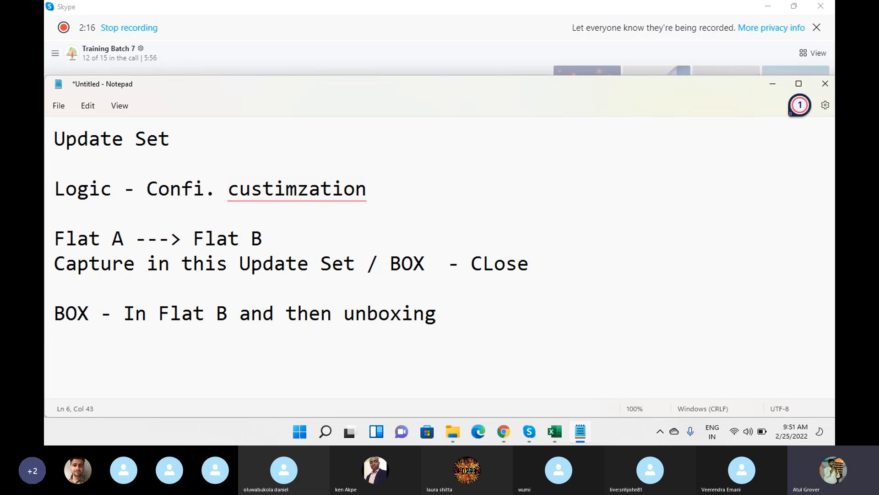
triple_click(194, 270)
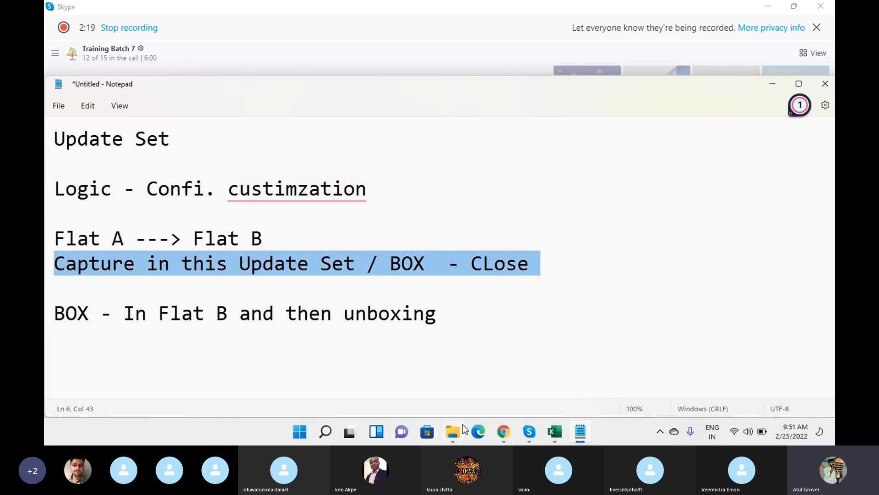
click(503, 433)
Switch between the Batch7 and Service Management instance tabs, checking the instance address.
click(110, 10)
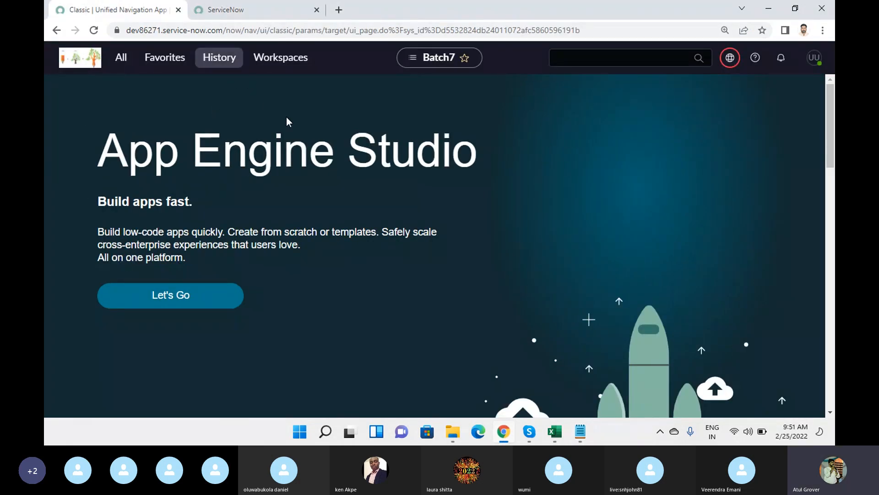
key(ctrl+Tab)
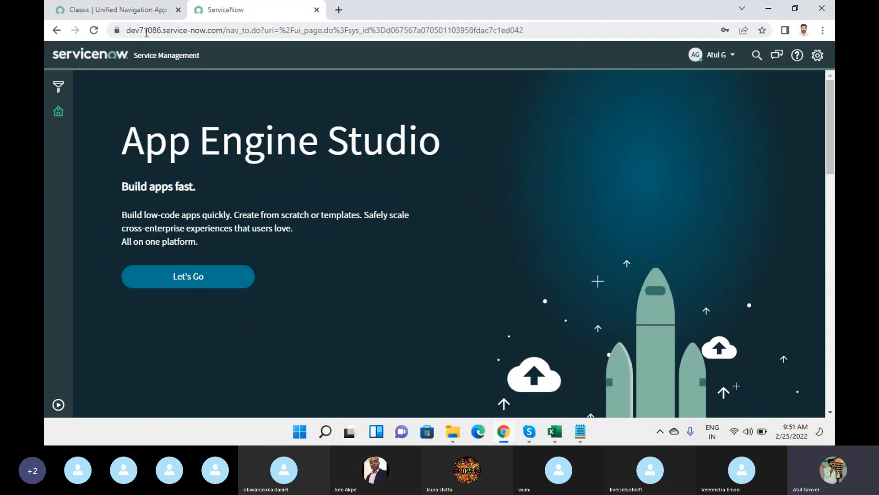
double_click(141, 28)
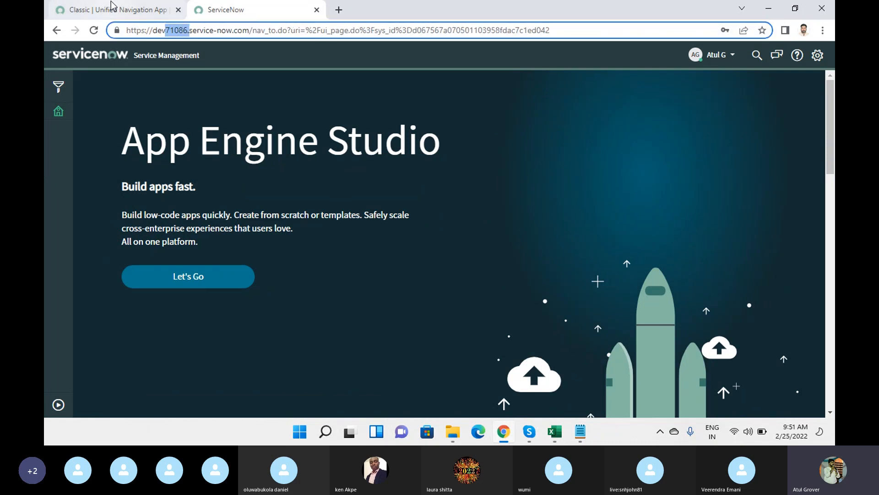
click(110, 10)
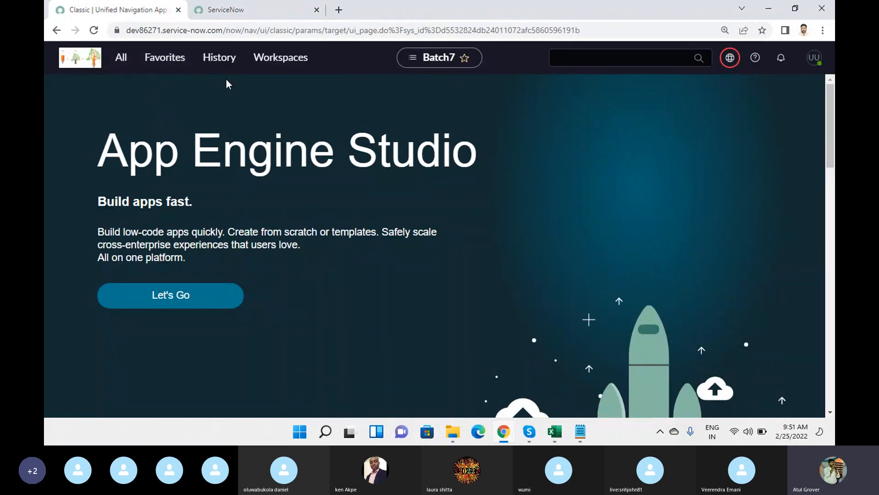
click(239, 10)
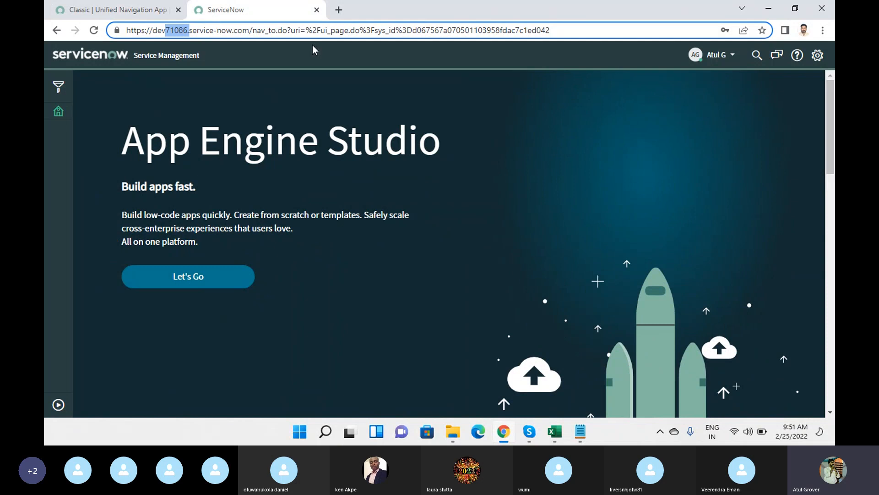
On the Classic tab, open the Batch7_LNG record from the update set picker.
click(127, 10)
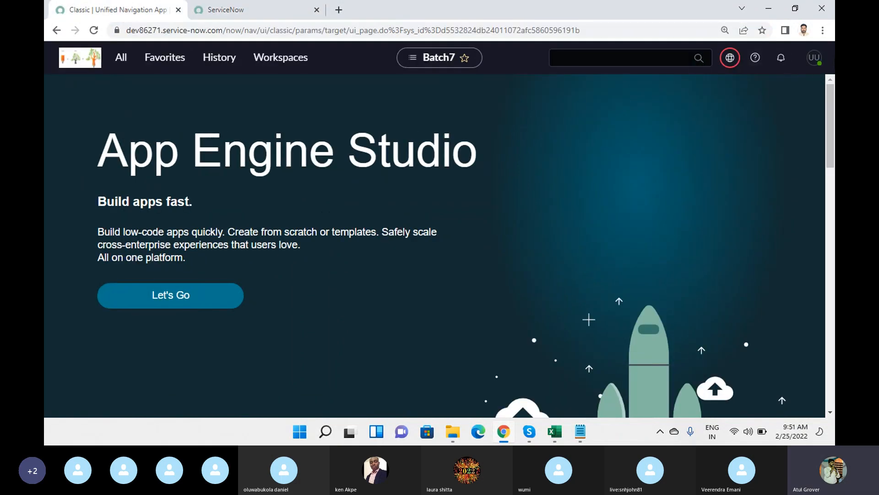
click(730, 58)
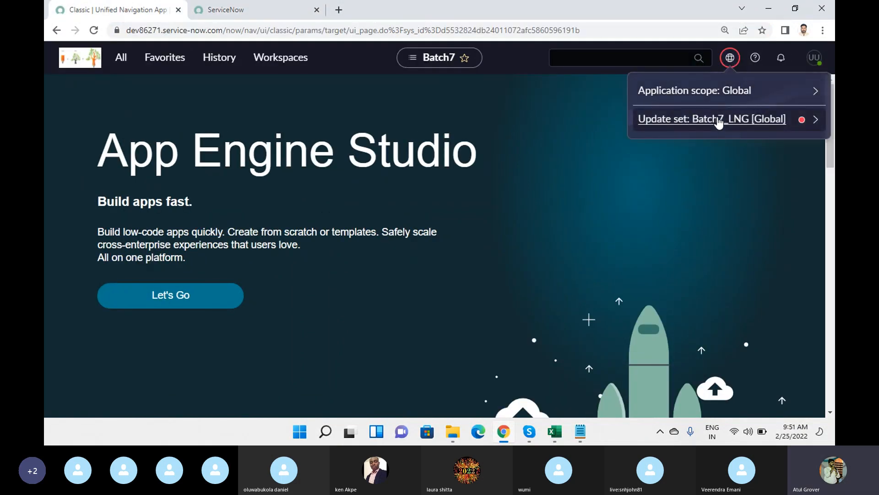
click(720, 122)
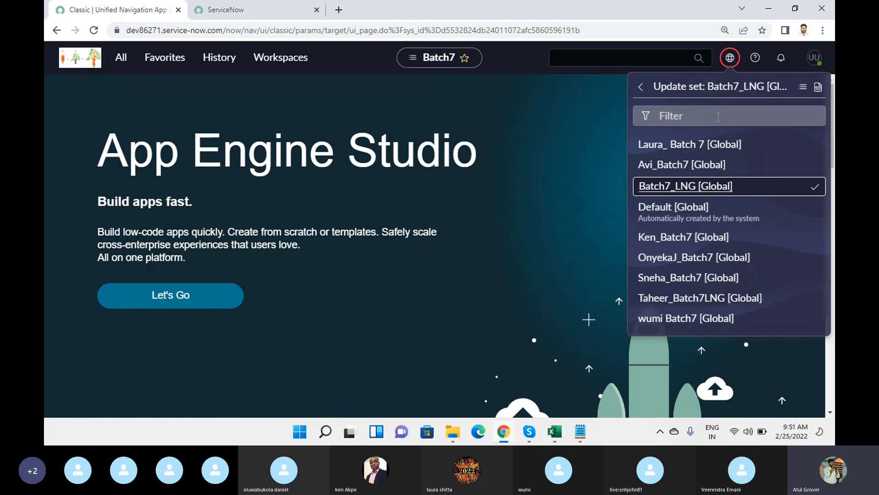
click(818, 87)
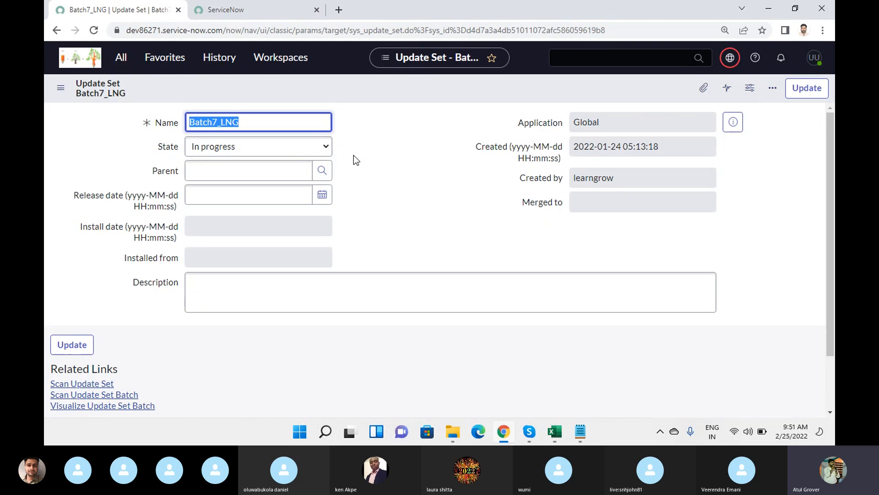
click(325, 147)
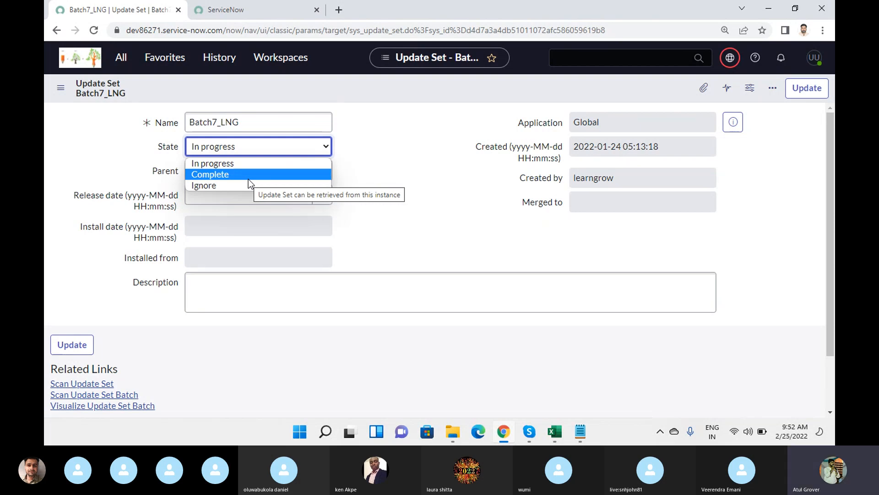
key(Escape)
key(Down)
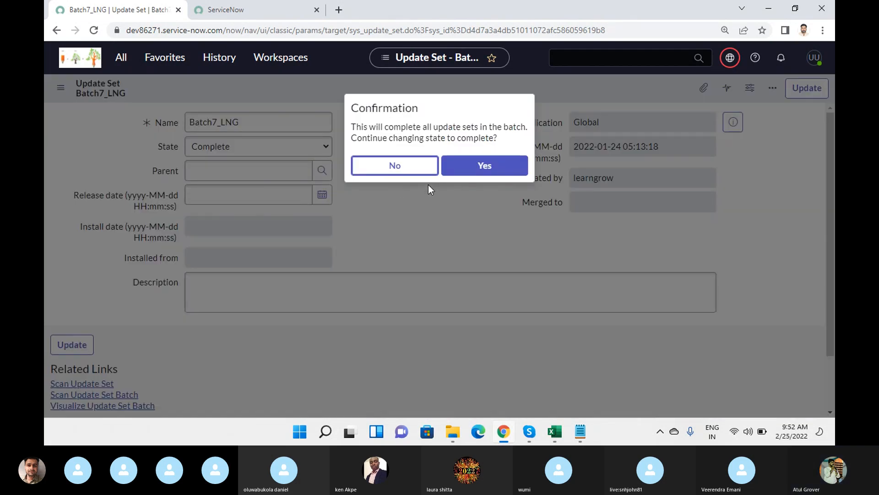
click(366, 127)
drag(367, 127, 517, 141)
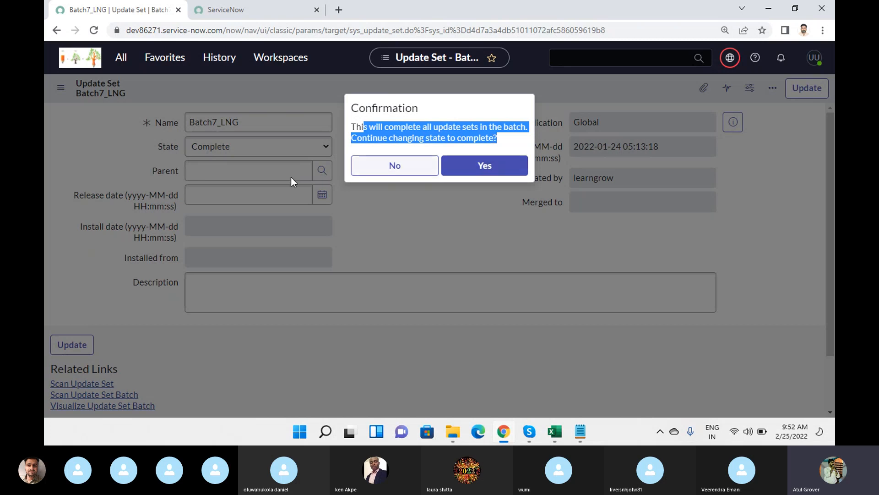
click(399, 173)
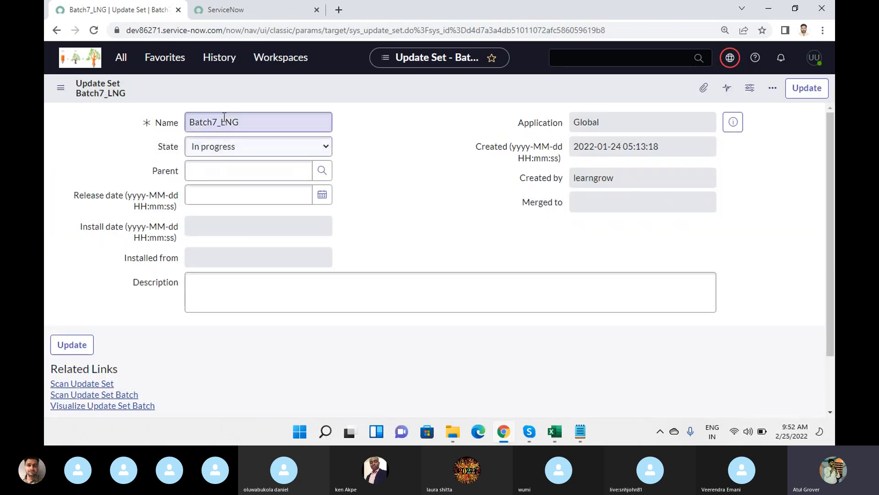
Scroll down the Batch7_LNG form and load its related lists.
click(222, 166)
scroll(223, 164, down, 1)
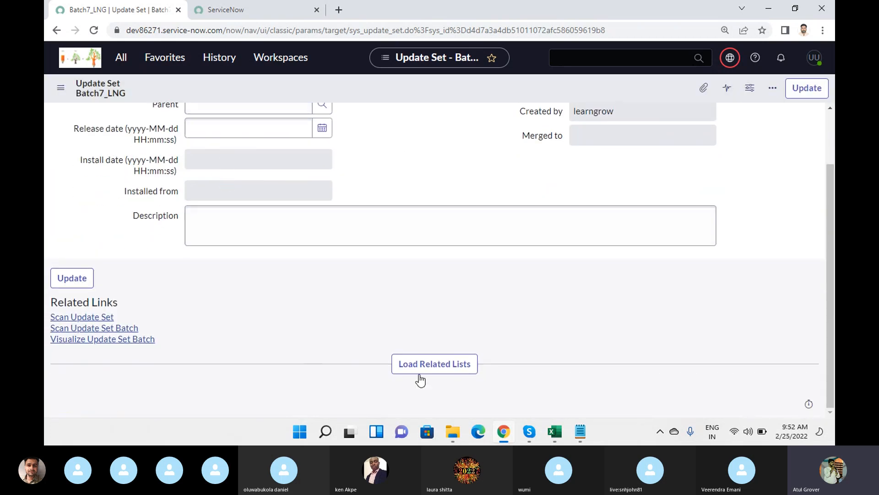
click(435, 366)
click(212, 235)
scroll(214, 259, down, 1)
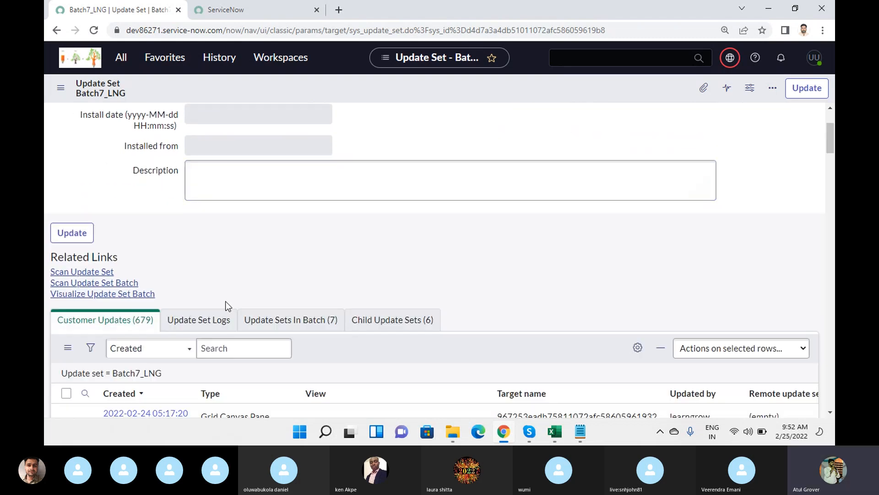
scroll(251, 301, down, 2)
Review the Update Sets In Batch (7) tab, all seven still In progress.
click(299, 209)
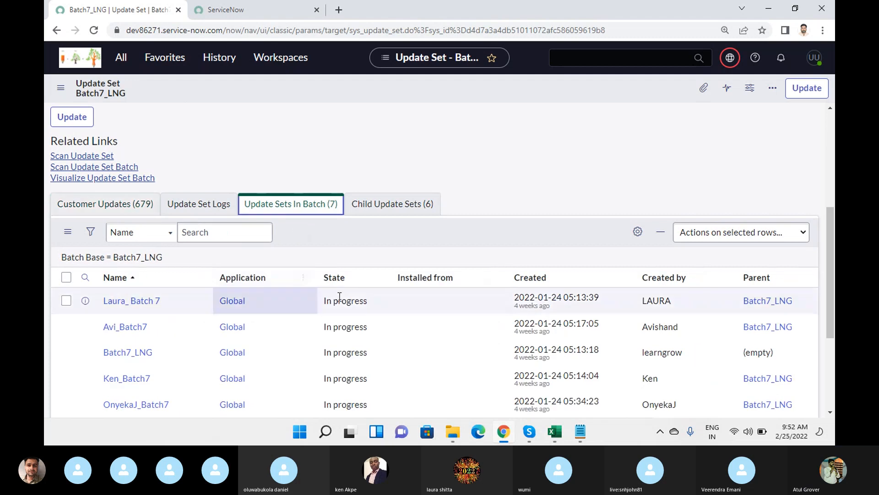
scroll(340, 294, down, 4)
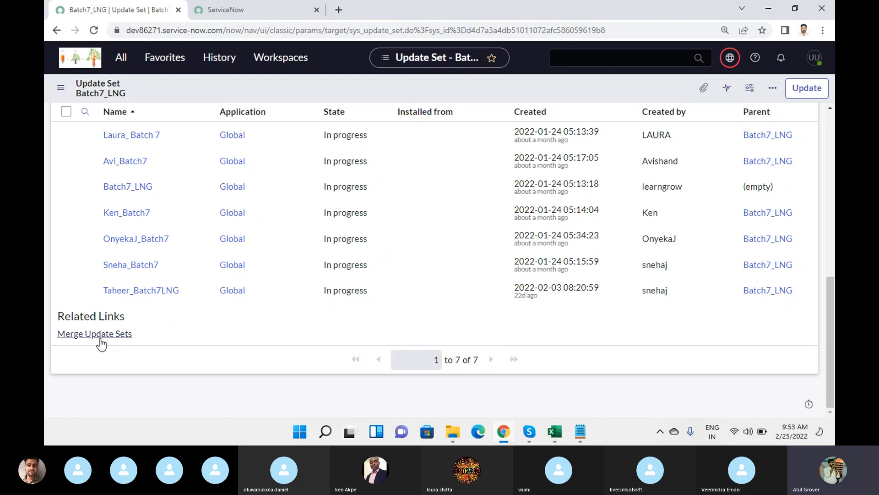
scroll(187, 273, up, 4)
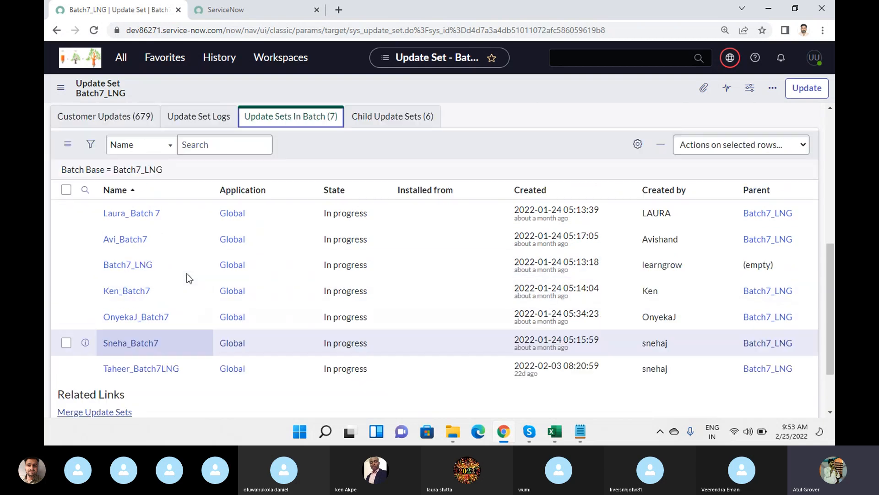
scroll(327, 245, down, 3)
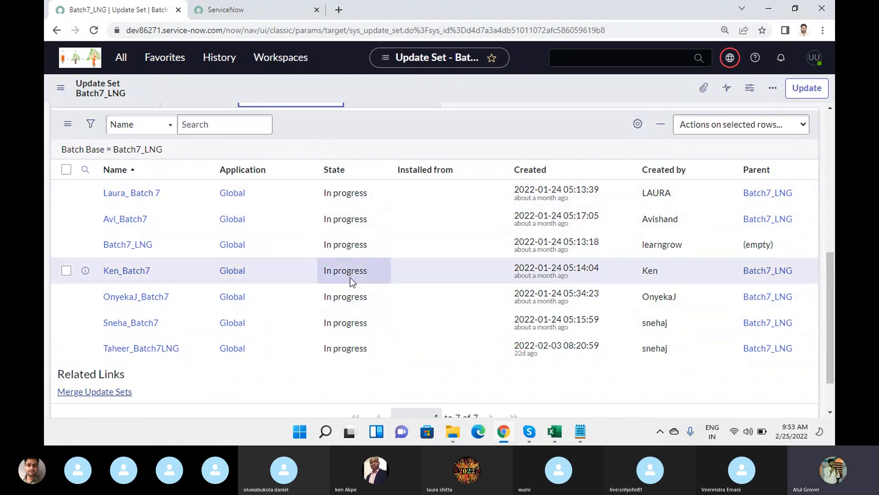
scroll(351, 286, up, 4)
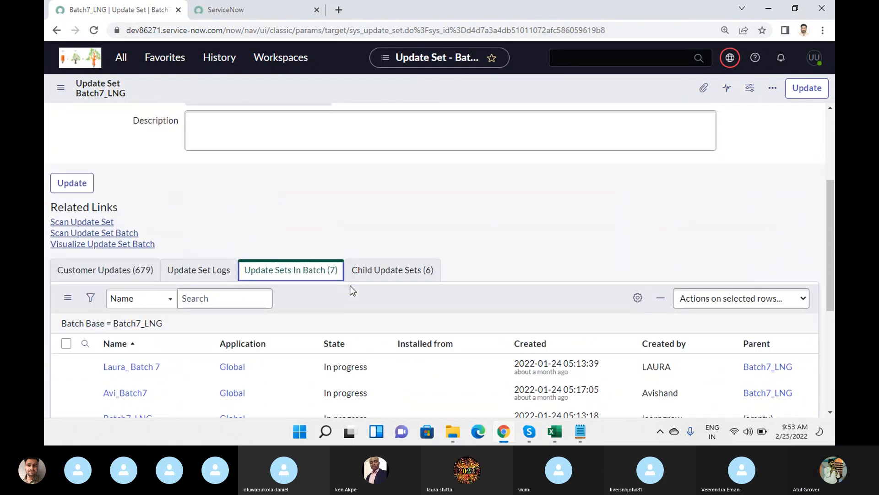
scroll(336, 206, up, 4)
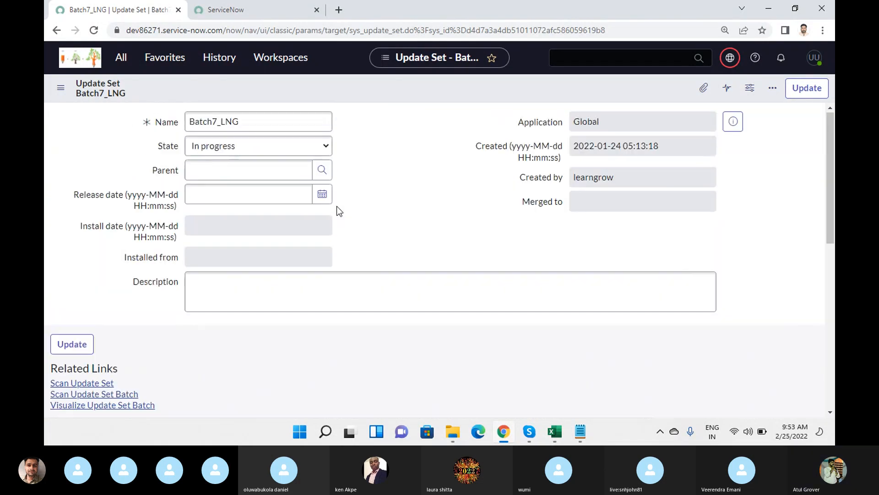
Set Batch7_LNG's State to Complete, confirm for the whole batch, and save the record.
click(322, 146)
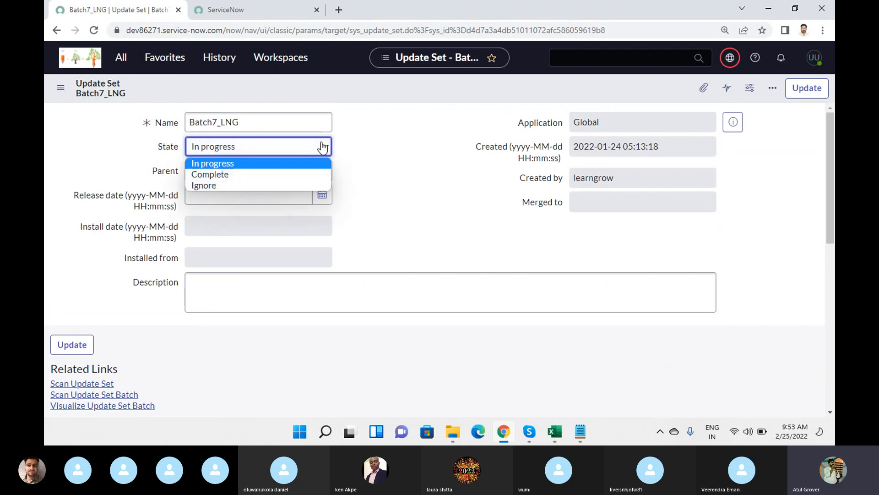
click(231, 177)
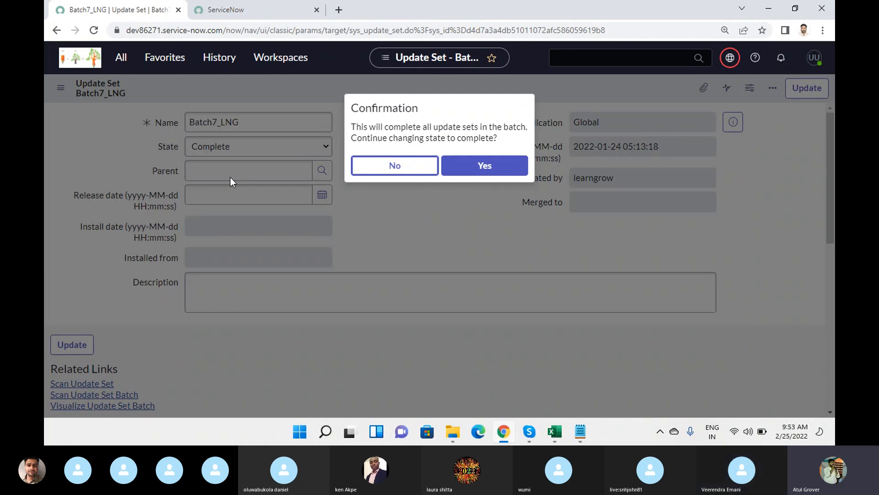
click(467, 176)
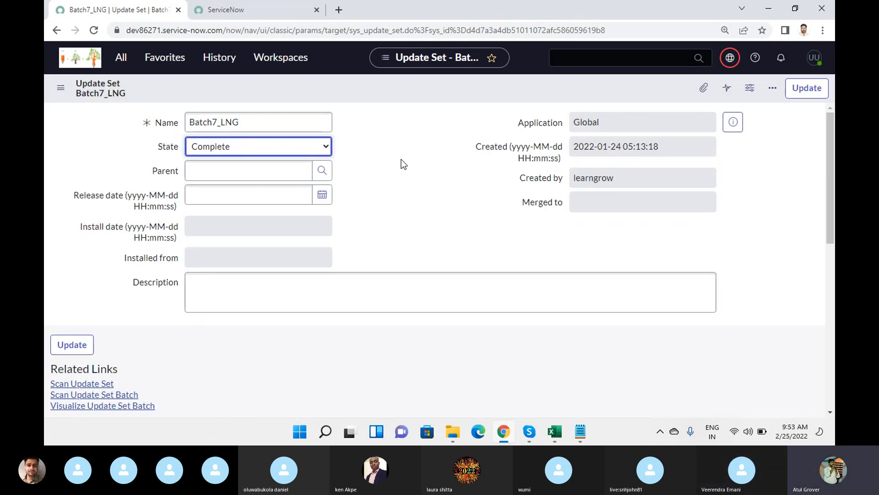
right_click(437, 84)
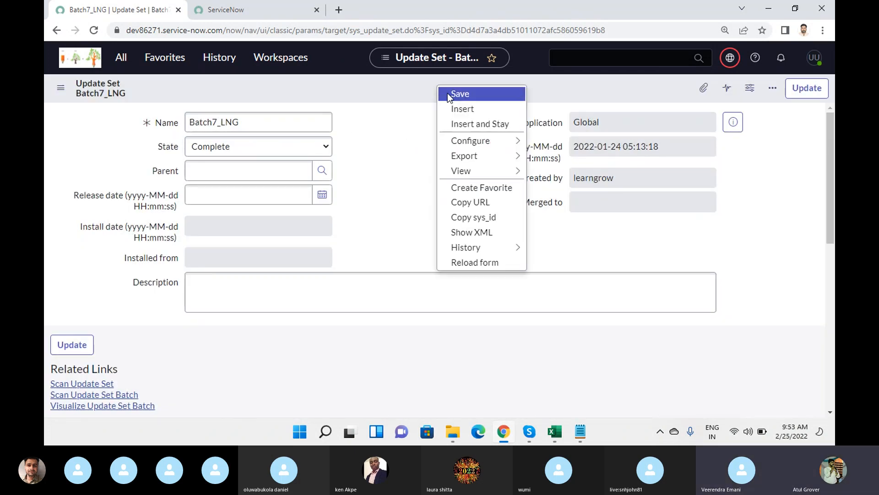
click(446, 93)
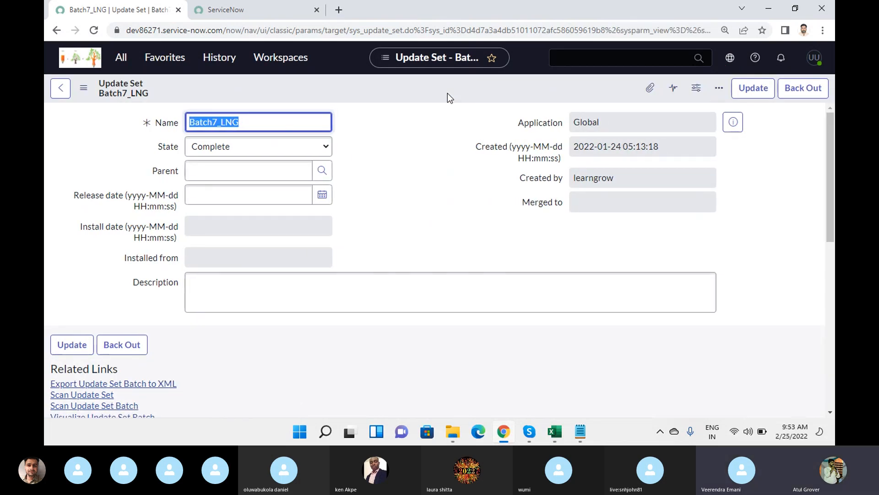
Check the current update set in the scope picker, then close it.
mouse_move(732, 58)
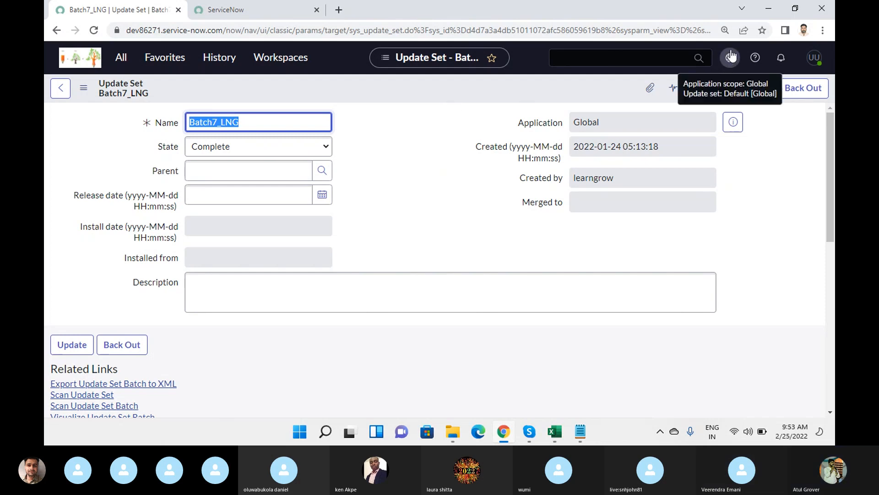
click(739, 59)
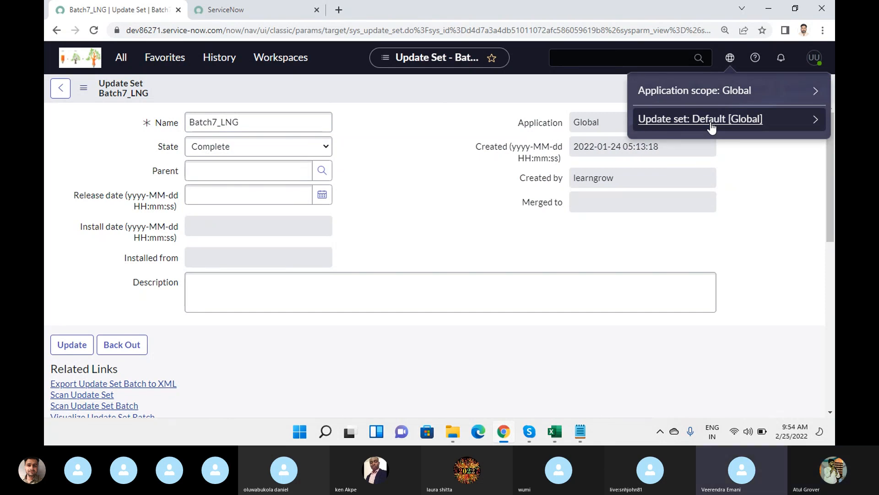
click(409, 165)
scroll(409, 165, down, 2)
scroll(409, 163, down, 5)
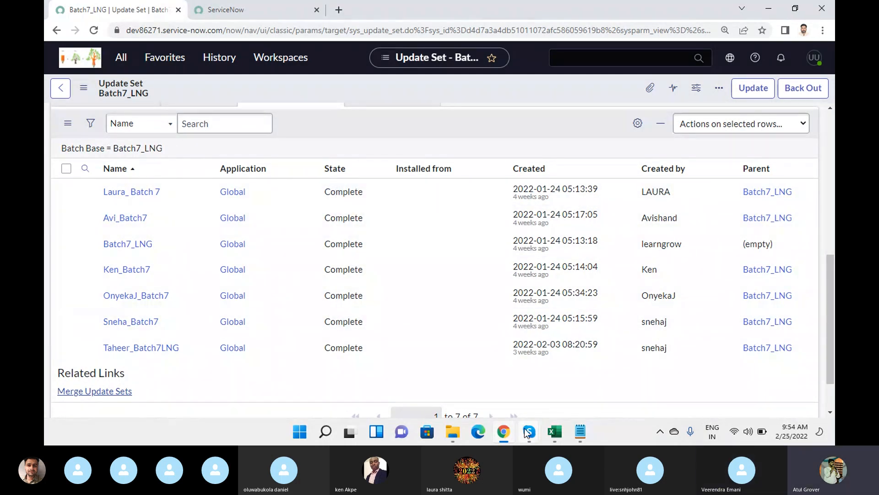
mouse_move(527, 432)
click(467, 375)
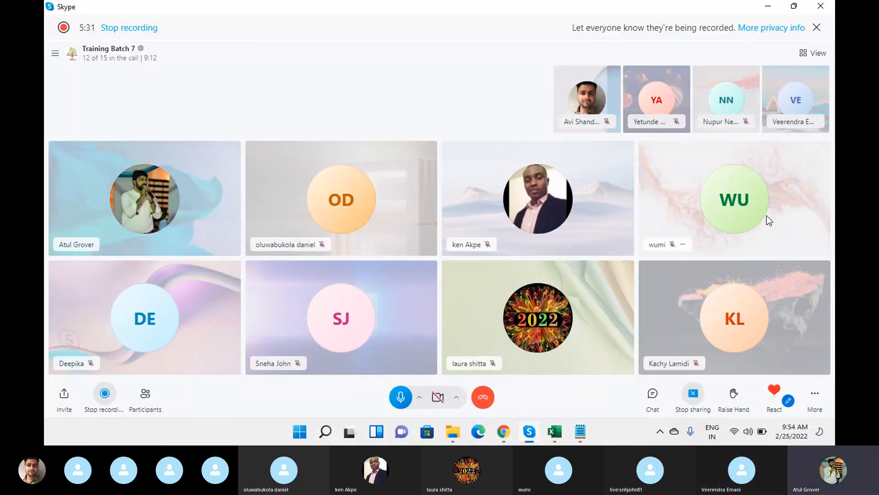
key(alt+Tab)
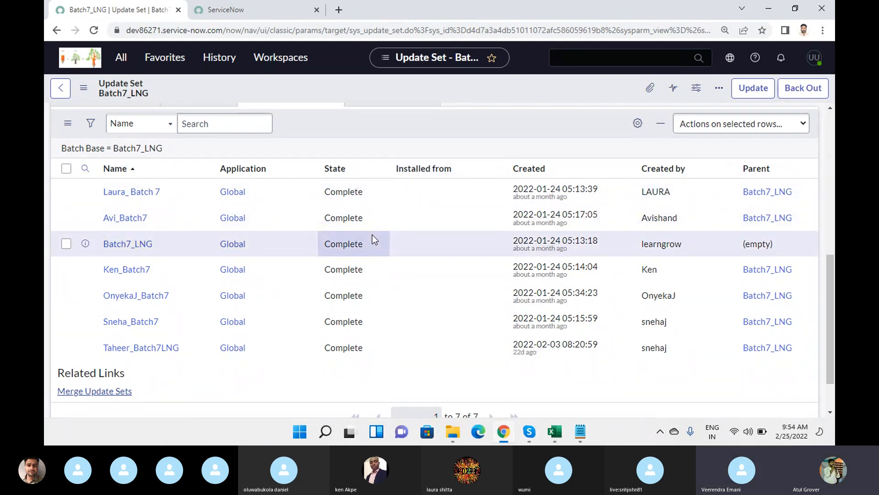
scroll(374, 239, up, 5)
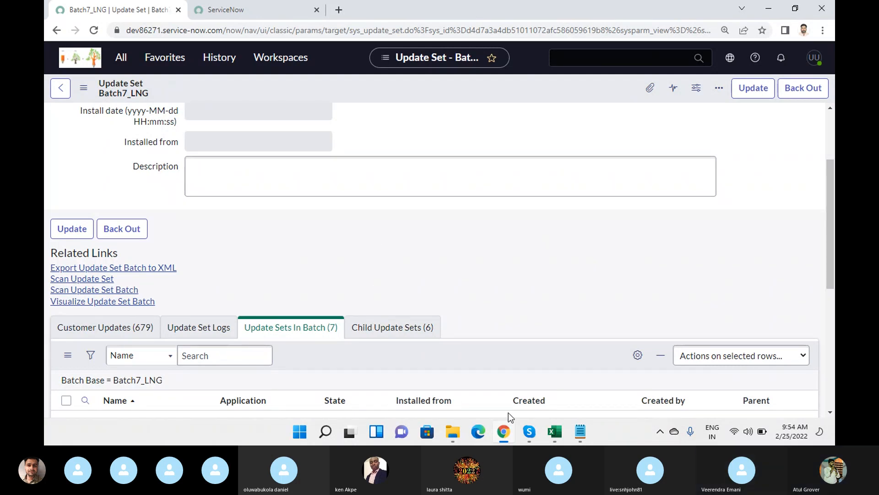
Add 'Clonning' and 'back up udpate set' lines below the unboxing note, then return to Chrome.
click(580, 431)
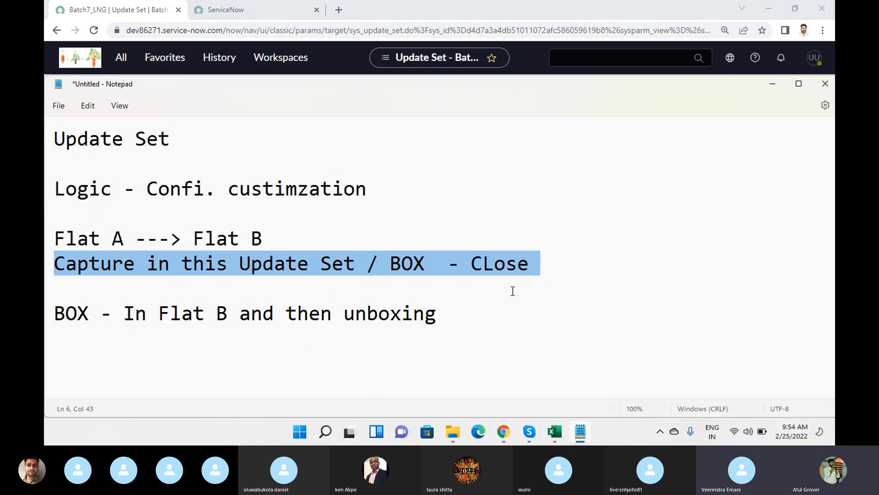
click(528, 316)
key(Return)
key(Return)
text(Clon)
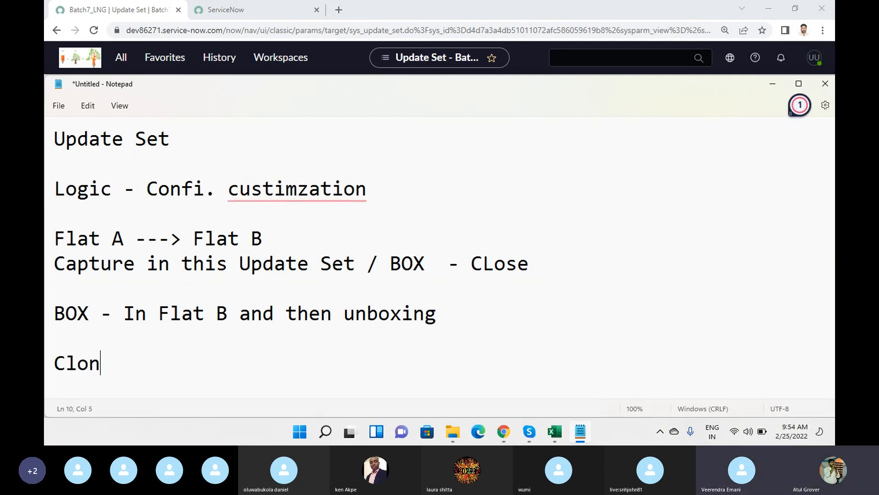
text(ning)
key(Return)
key(Return)
text(bac)
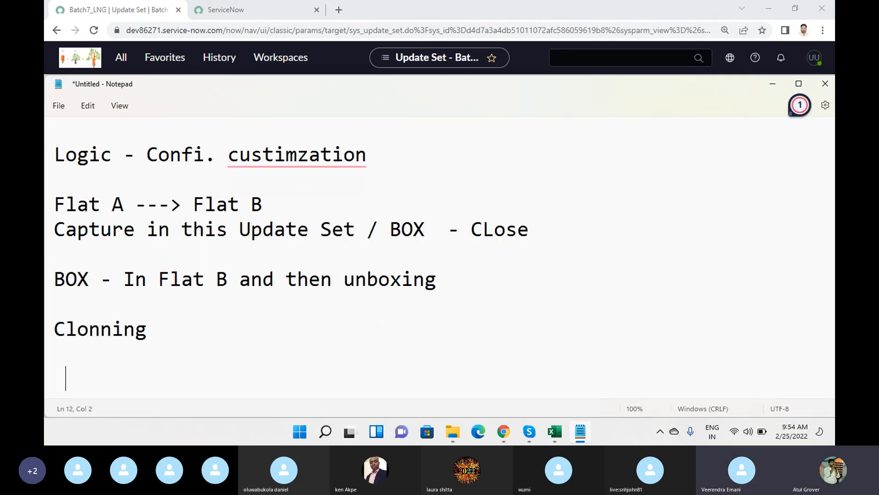
text(k up udp)
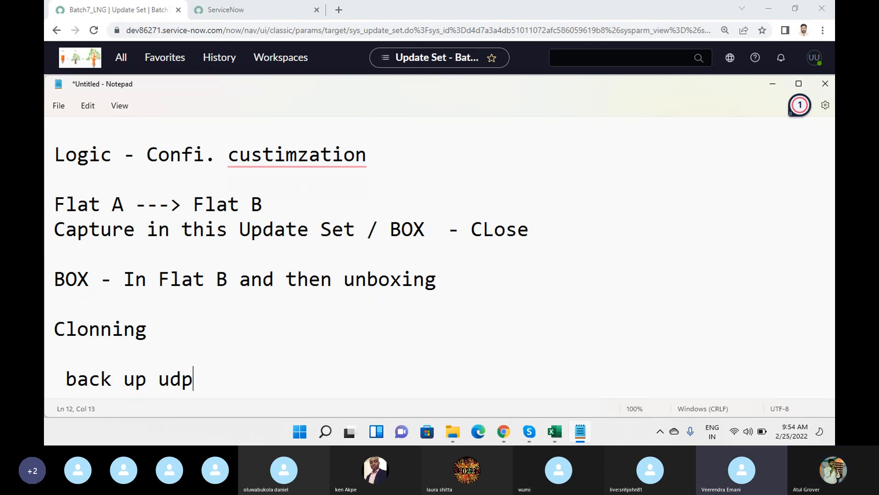
text(ate set)
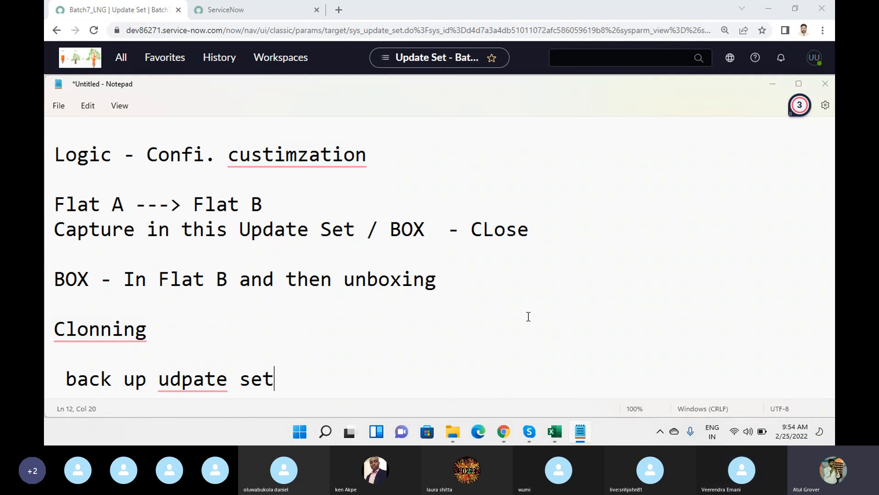
key(alt+Tab)
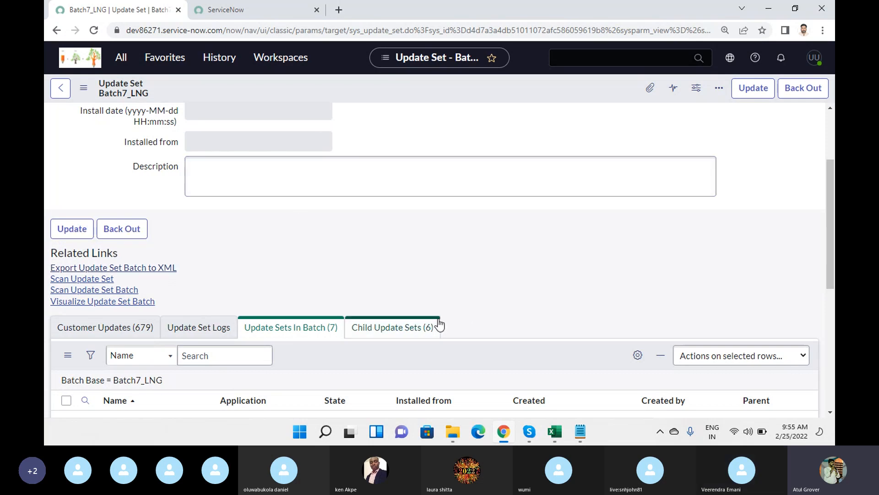
Export the Batch7_LNG update set batch to XML, then go to the other instance's tab.
click(168, 273)
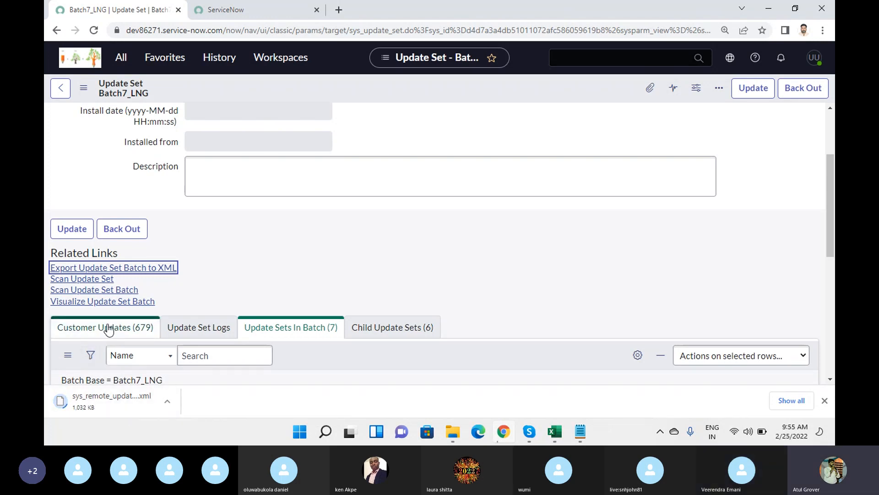
scroll(113, 332, down, 5)
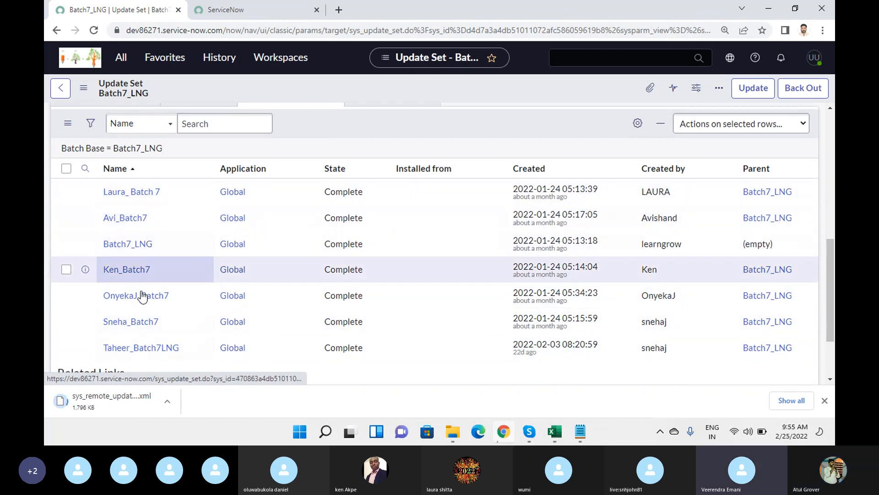
scroll(145, 291, up, 4)
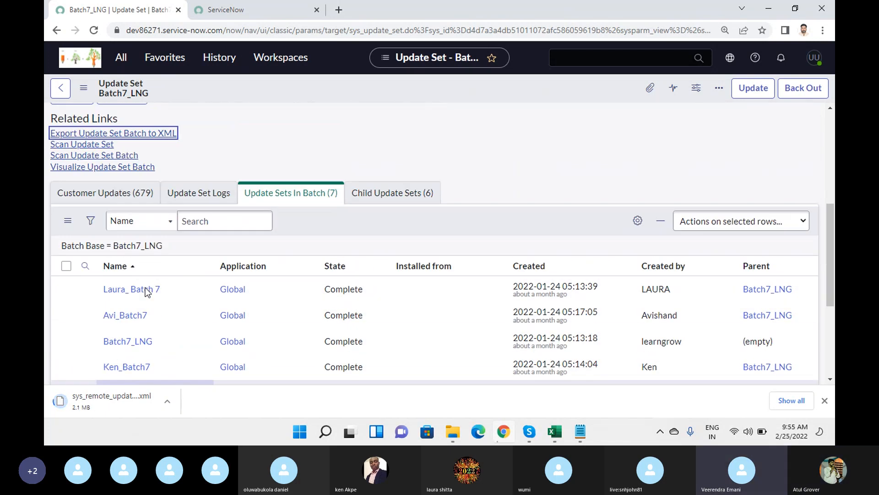
scroll(146, 293, down, 3)
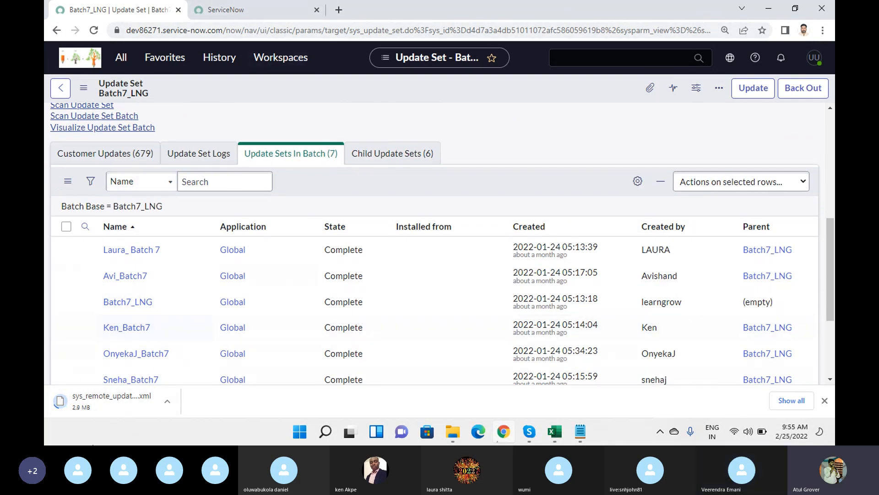
click(251, 13)
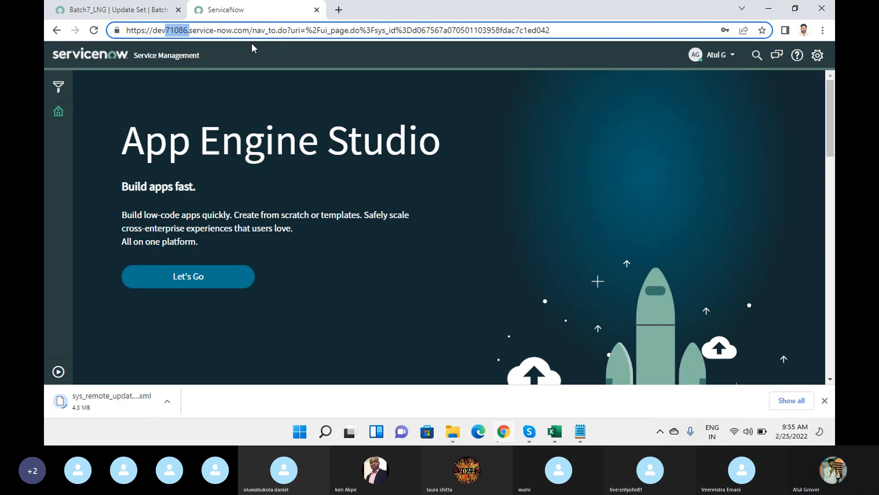
Flip between instance tabs and scroll through the seven update sets in the Batch7_LNG batch.
click(118, 10)
scroll(151, 197, up, 3)
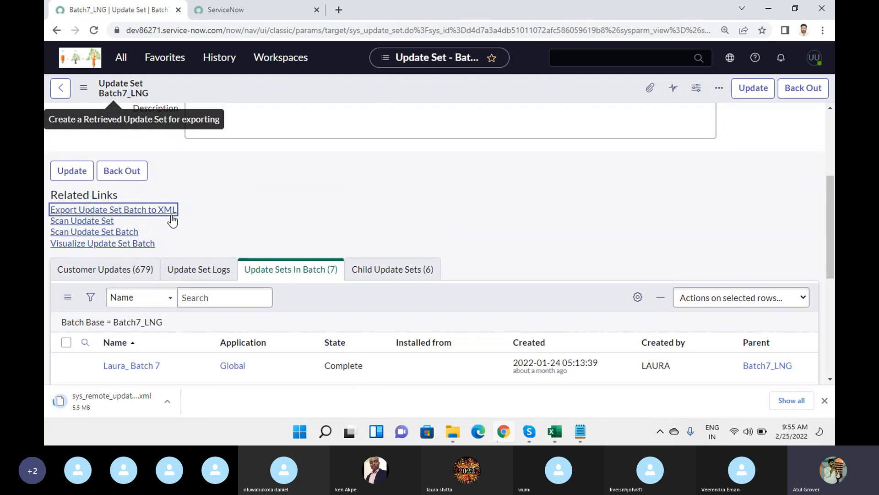
click(257, 13)
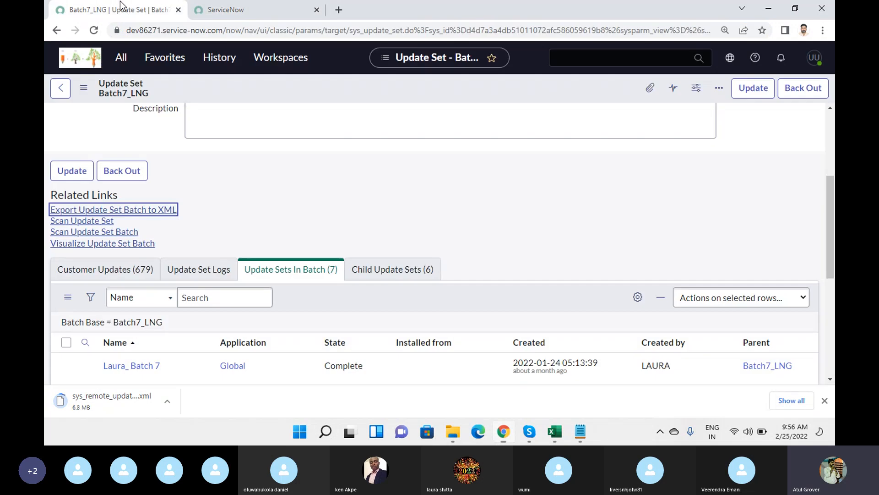
click(122, 9)
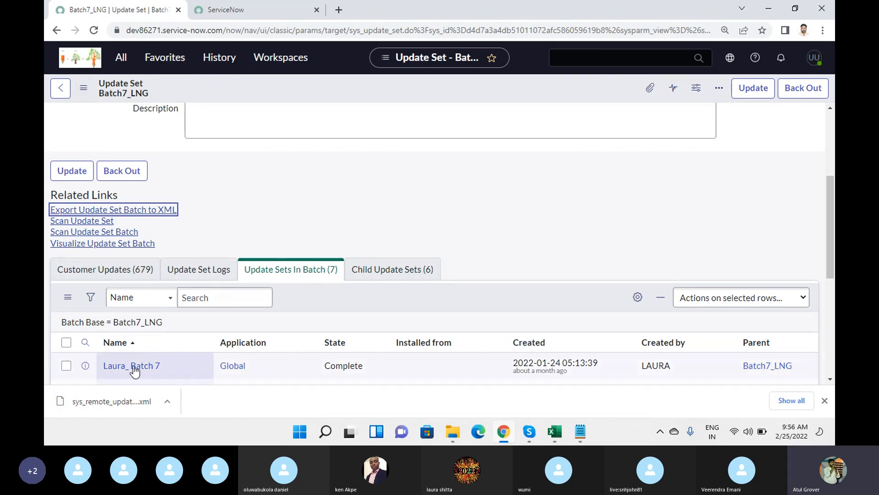
scroll(138, 377, down, 3)
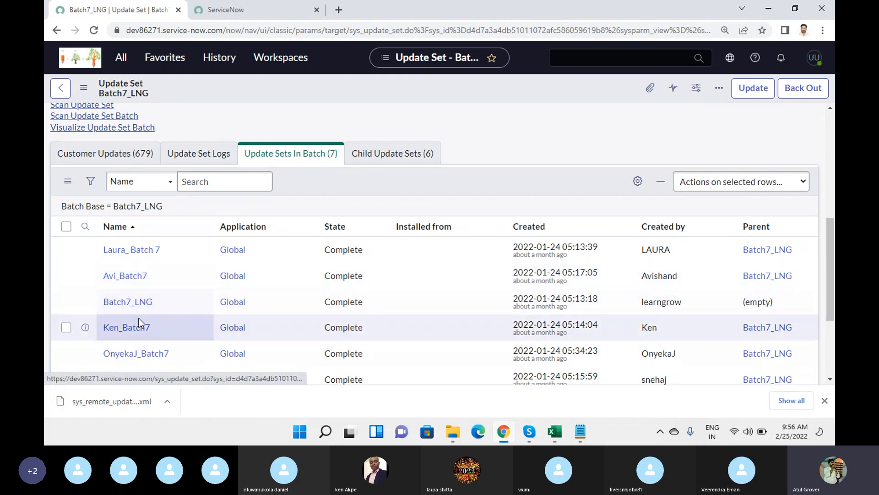
scroll(151, 311, down, 3)
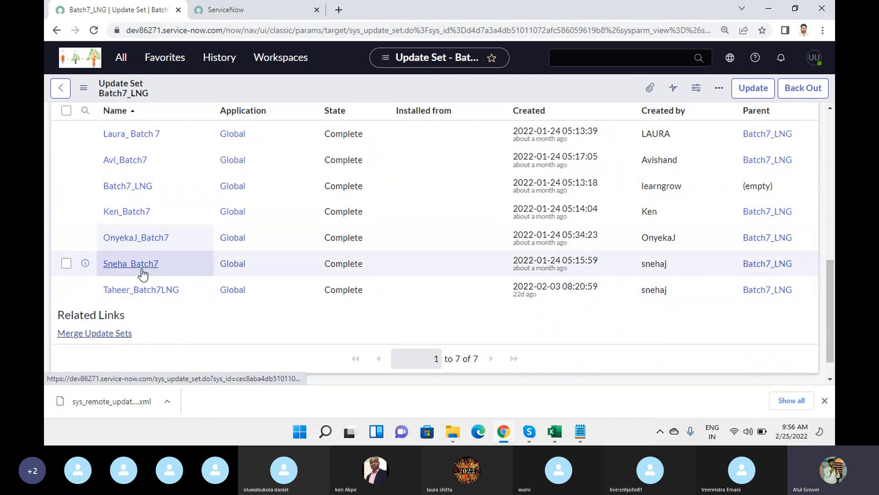
scroll(166, 243, up, 10)
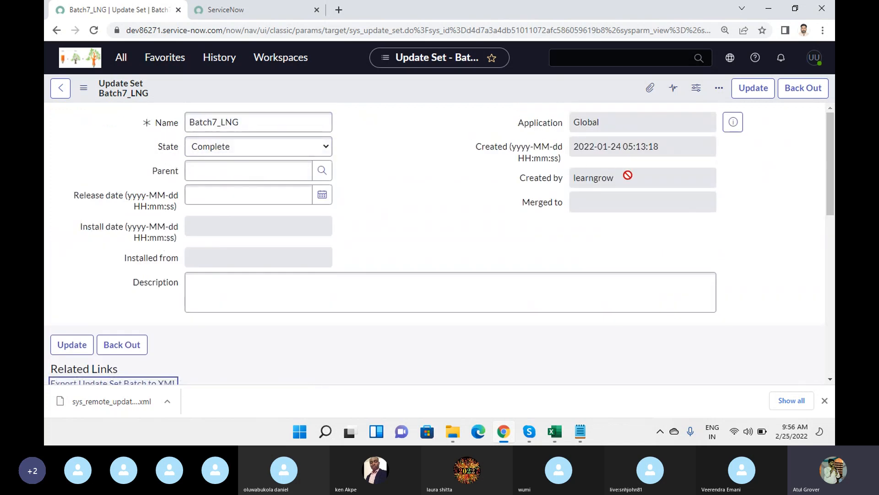
Select the Batch7_LNG name, dismiss the finished XML download bar, and switch to the target instance.
drag(277, 126, 174, 108)
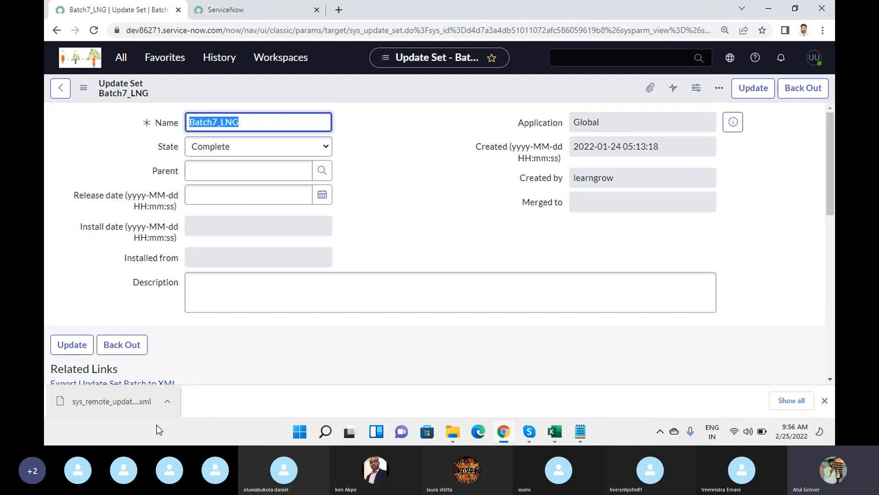
click(825, 400)
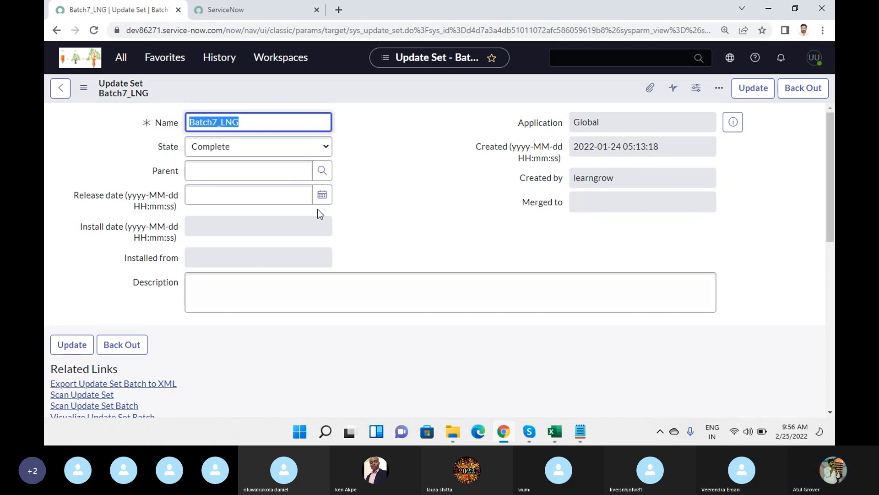
click(267, 13)
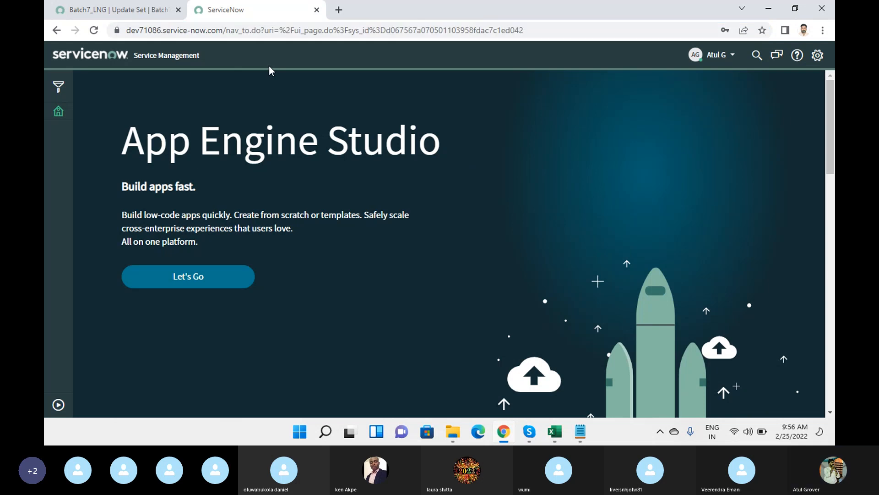
On the target instance, filter the navigator by 'update se' and open Update Sources.
click(57, 405)
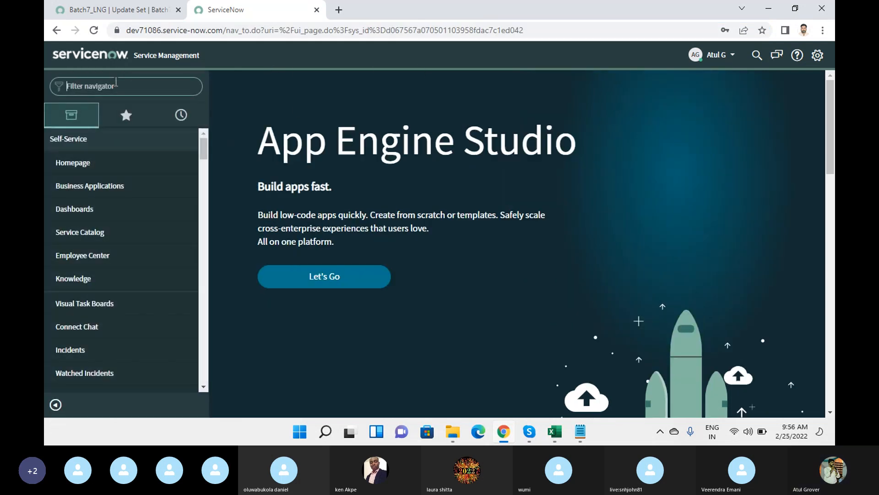
text(update se)
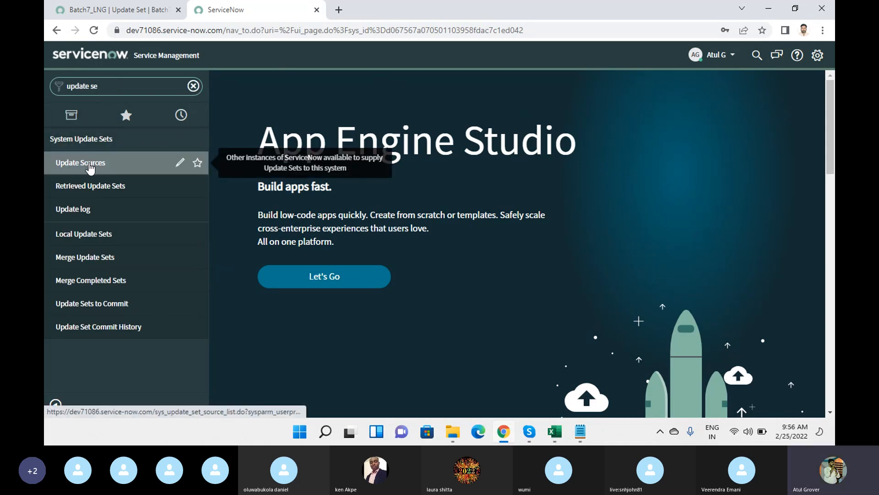
click(90, 168)
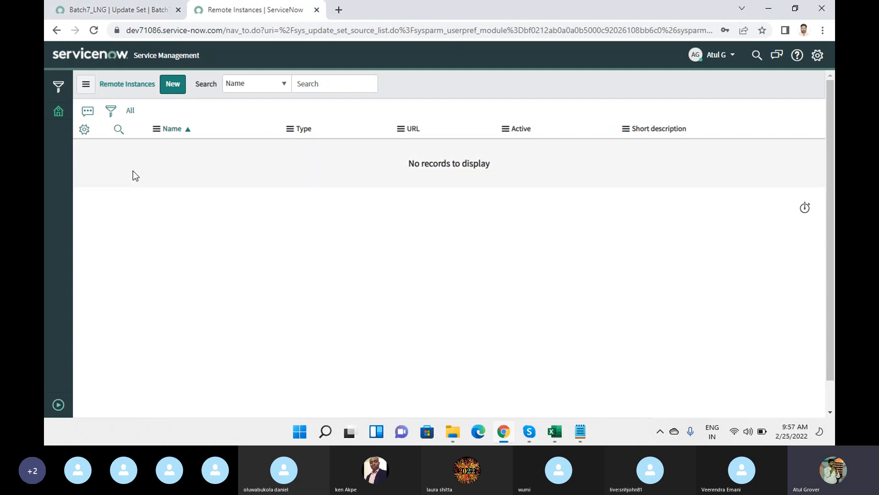
Start a new remote instance named Dev86271 and keep its type as Development.
click(173, 84)
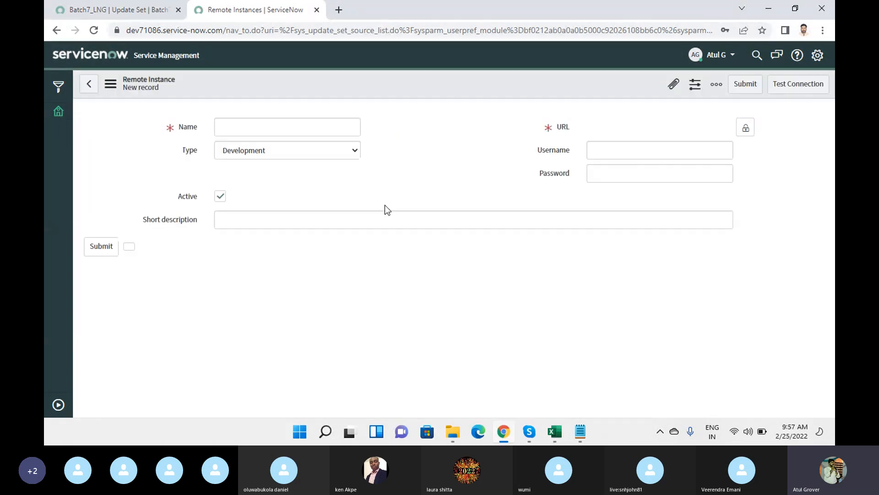
key(ctrl+shift+Tab)
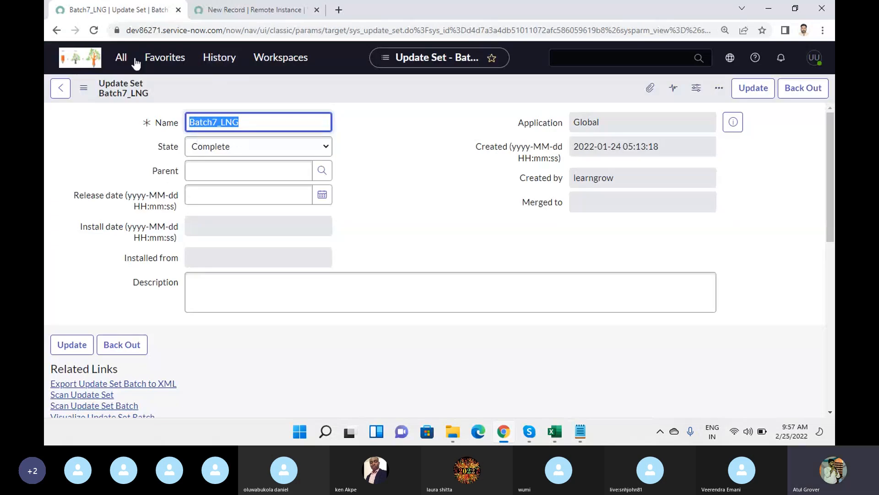
click(247, 11)
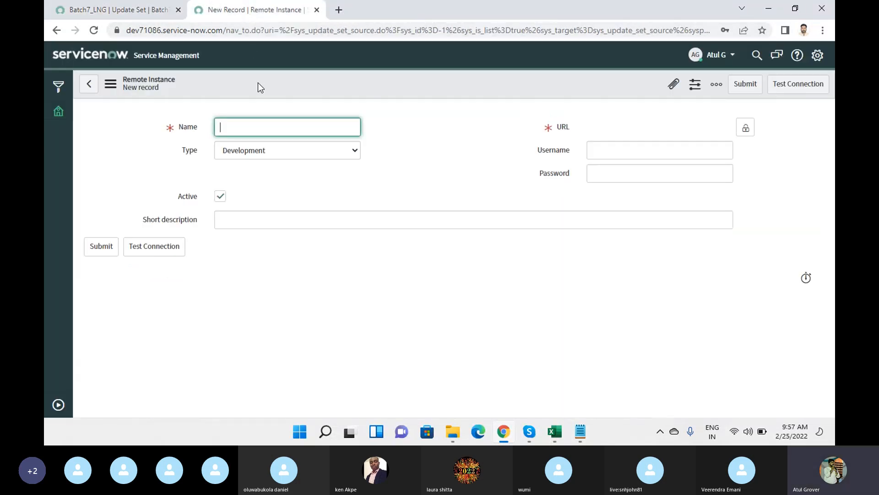
text(Dev86271)
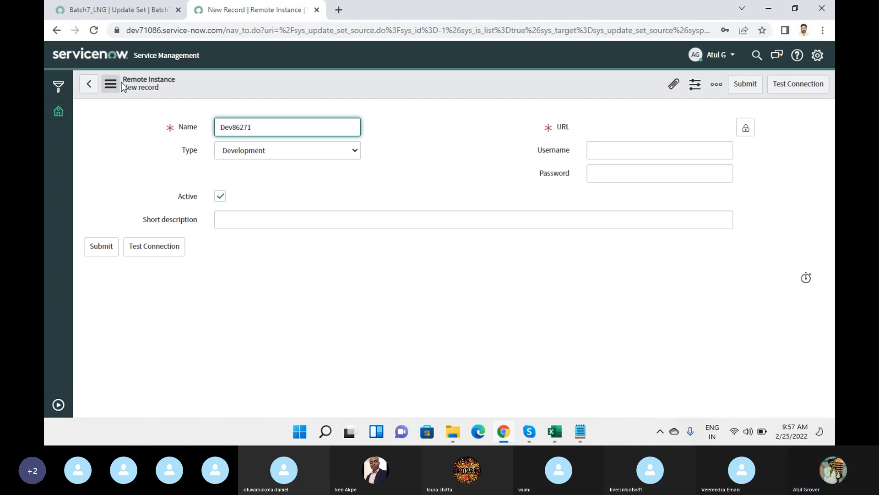
click(249, 156)
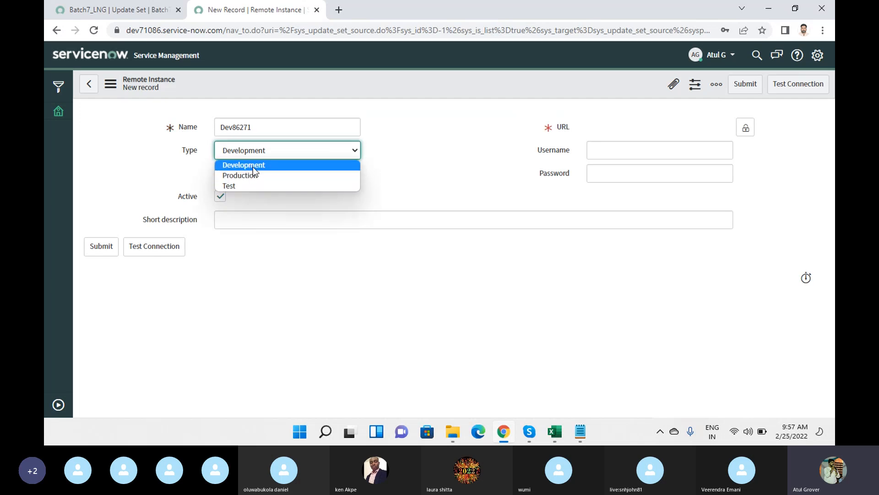
click(252, 168)
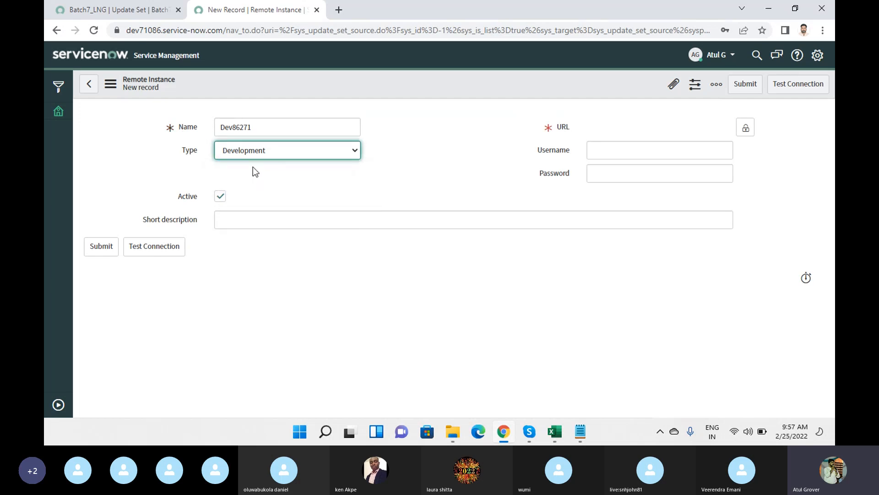
click(745, 127)
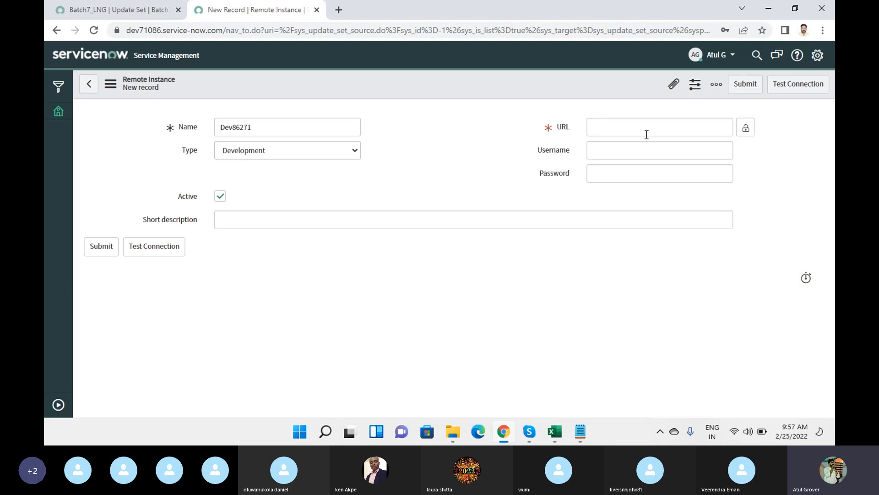
click(98, 9)
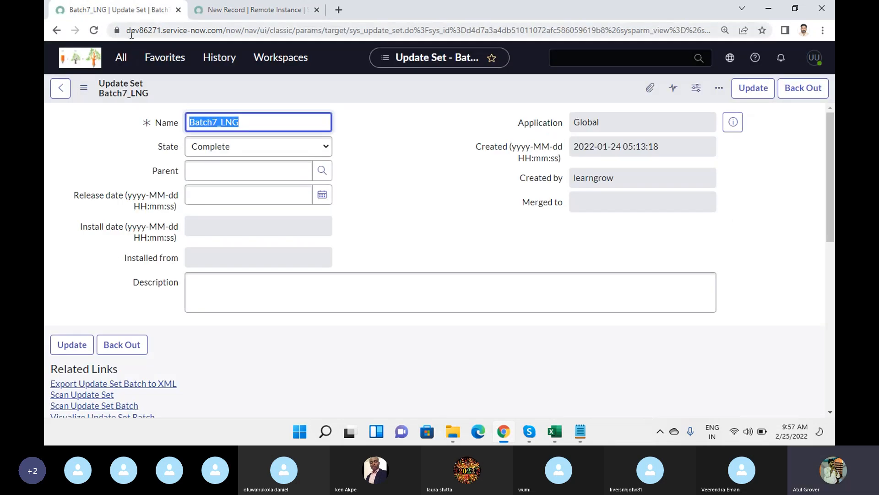
click(133, 34)
click(136, 36)
drag(128, 30, 249, 41)
key(ctrl+c)
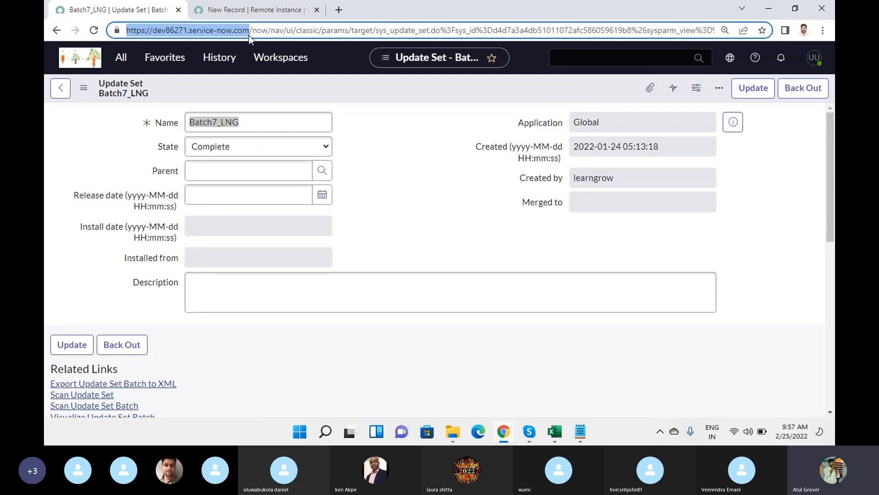
click(249, 14)
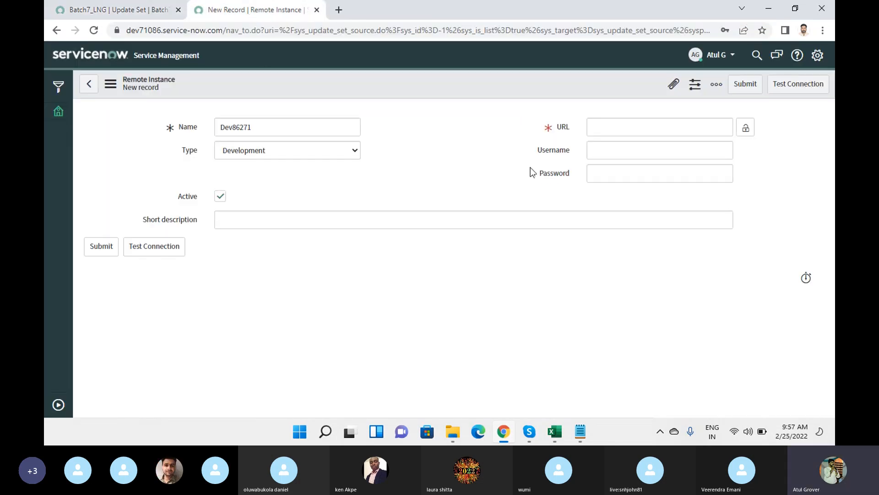
click(649, 129)
key(ctrl+v)
text(/)
click(751, 132)
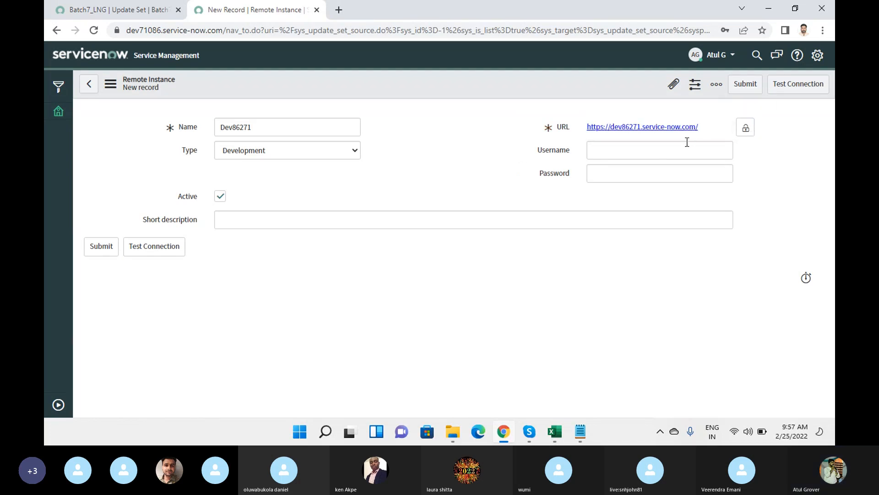
Enter the source account's username and password.
click(684, 151)
text(learngrow)
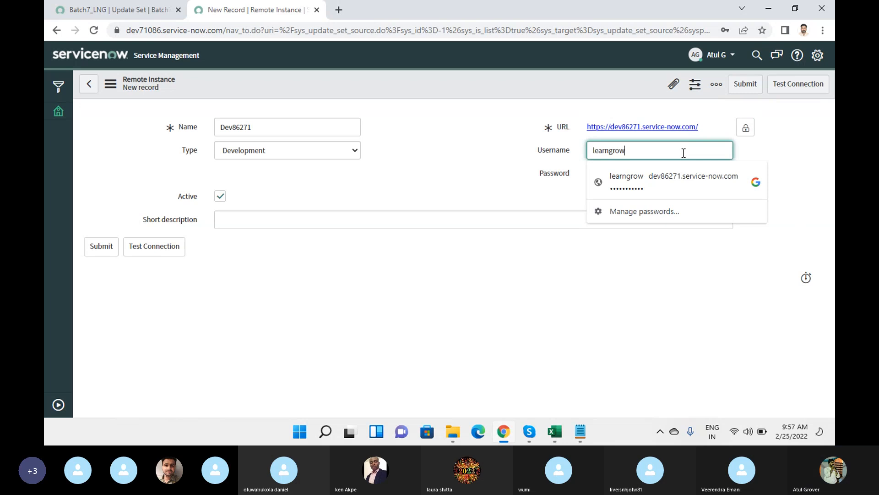
key(Tab)
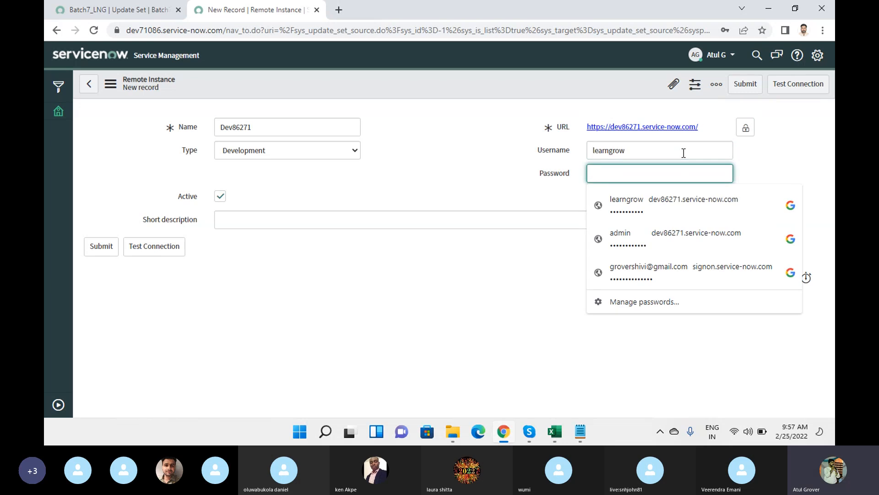
text(***********)
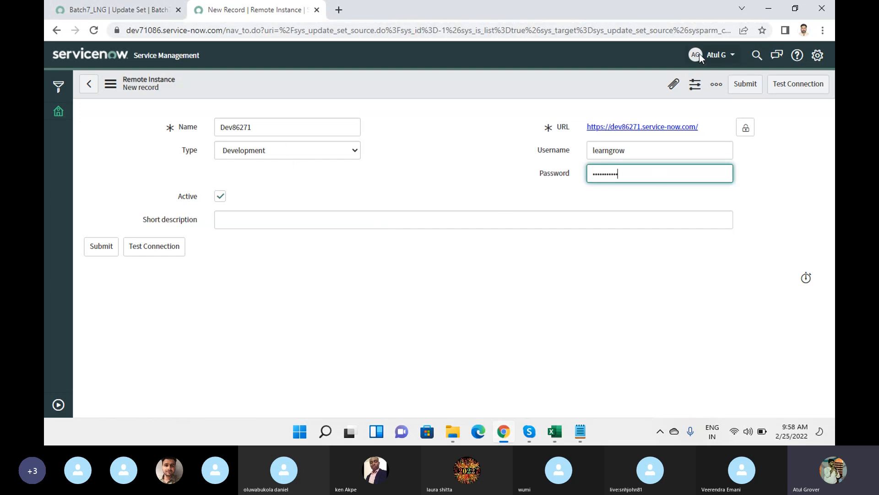
Test the Dev86271 connection and confirm 'Connection is OK' despite the version-mismatch warning.
click(792, 89)
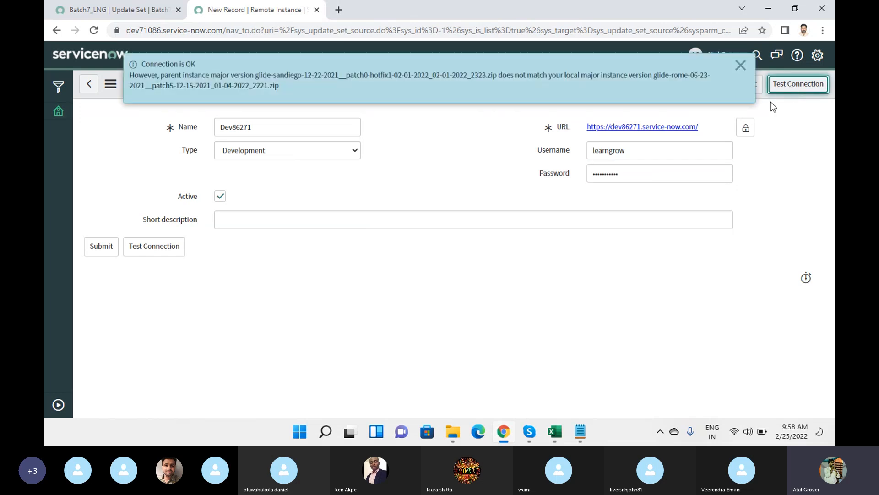
drag(160, 75, 345, 86)
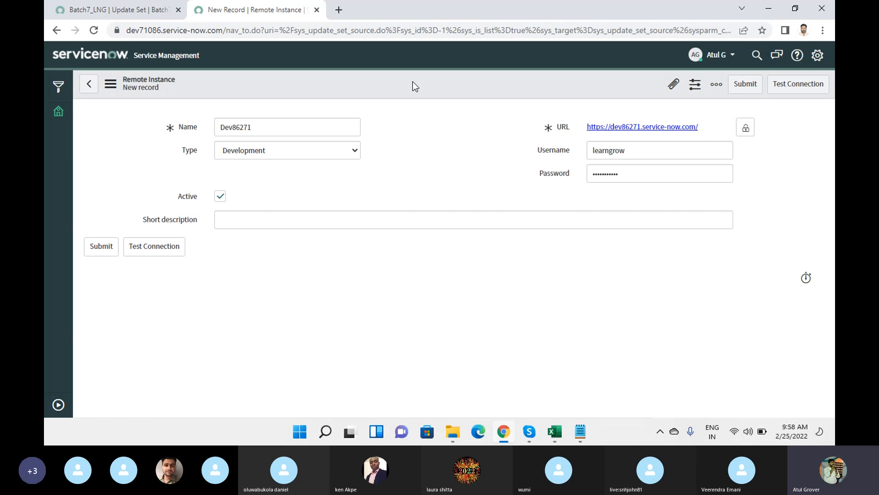
click(805, 91)
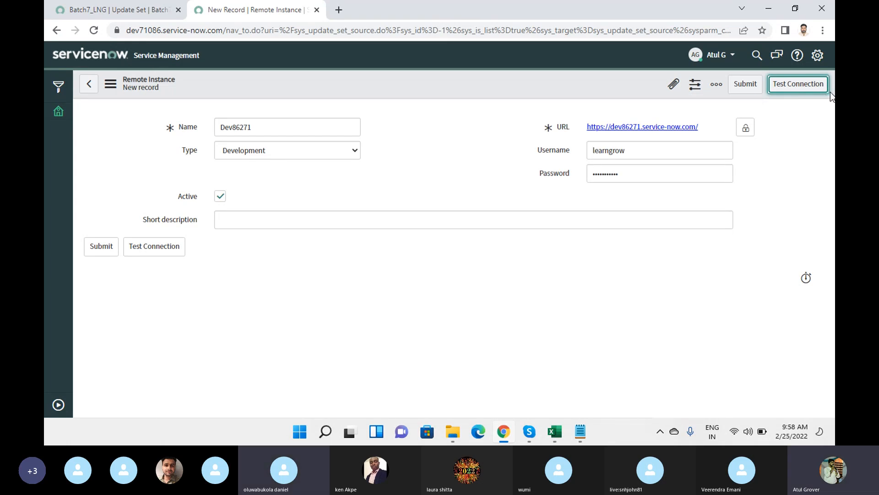
click(807, 90)
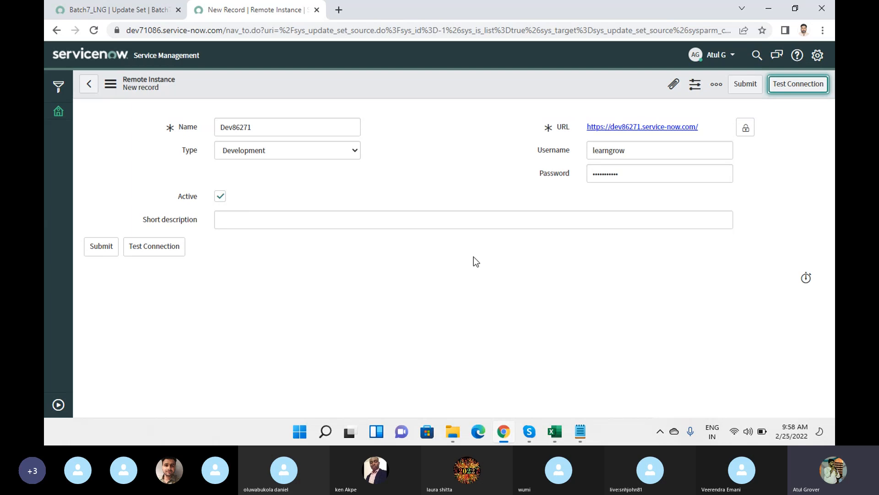
click(124, 13)
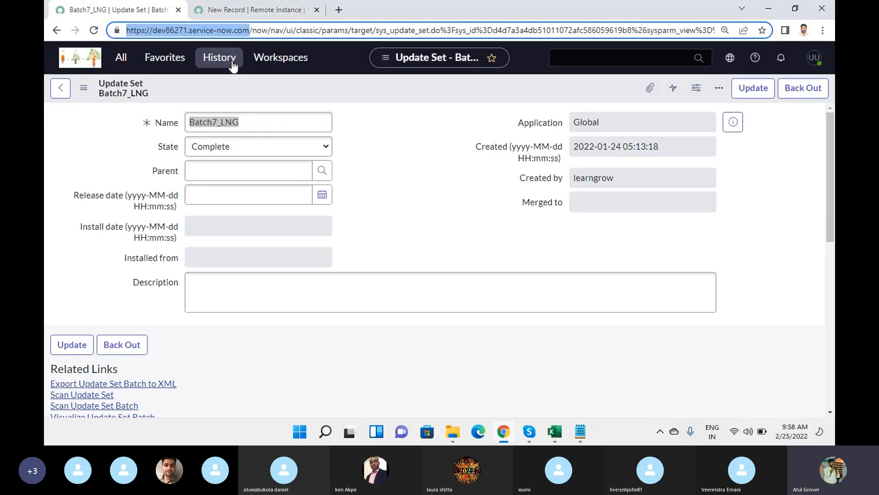
click(245, 13)
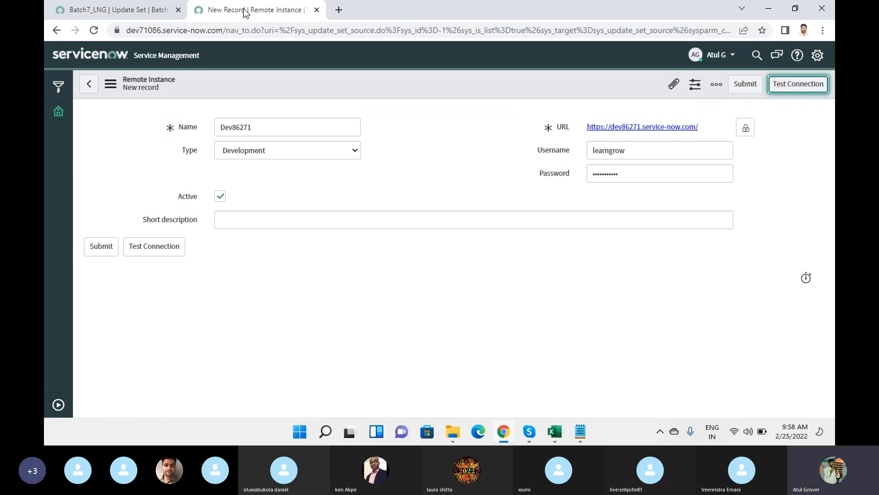
Submit the Dev86271 remote instance record and dismiss the connection status message.
click(746, 84)
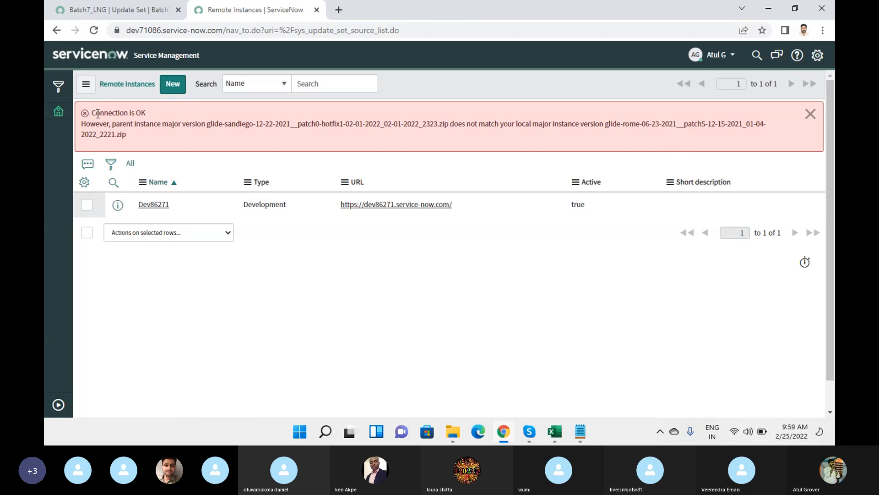
drag(123, 125, 235, 134)
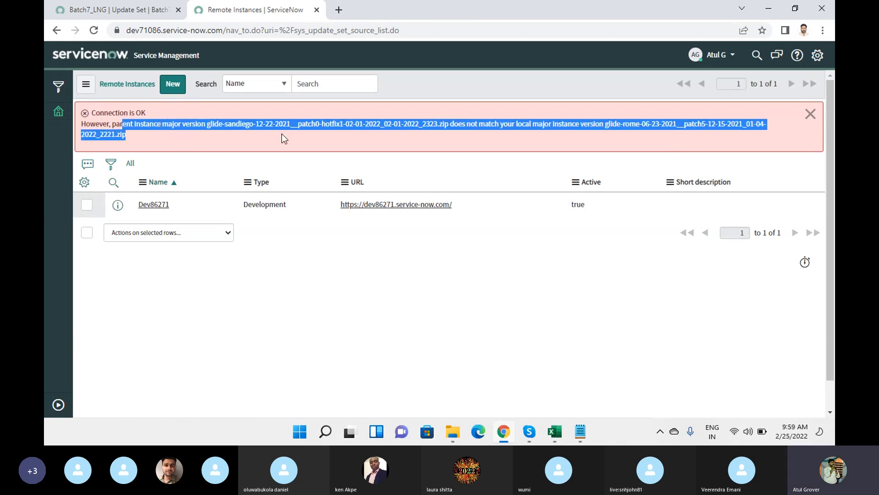
click(590, 137)
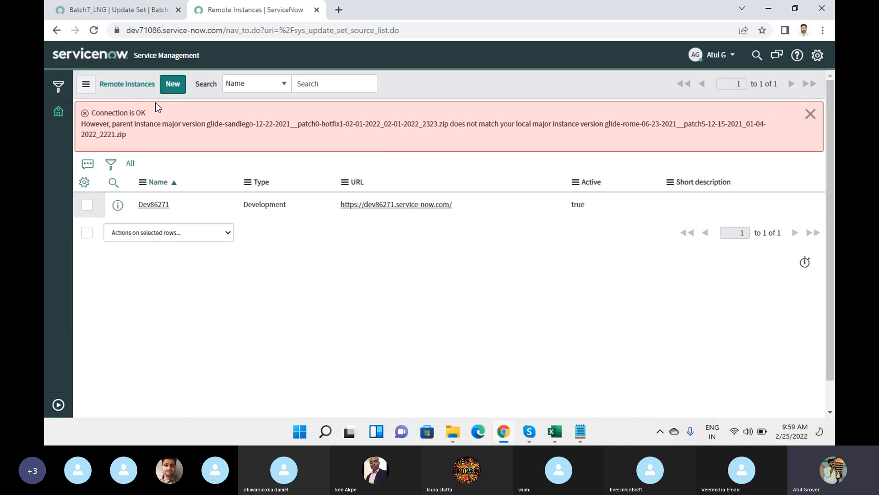
click(811, 115)
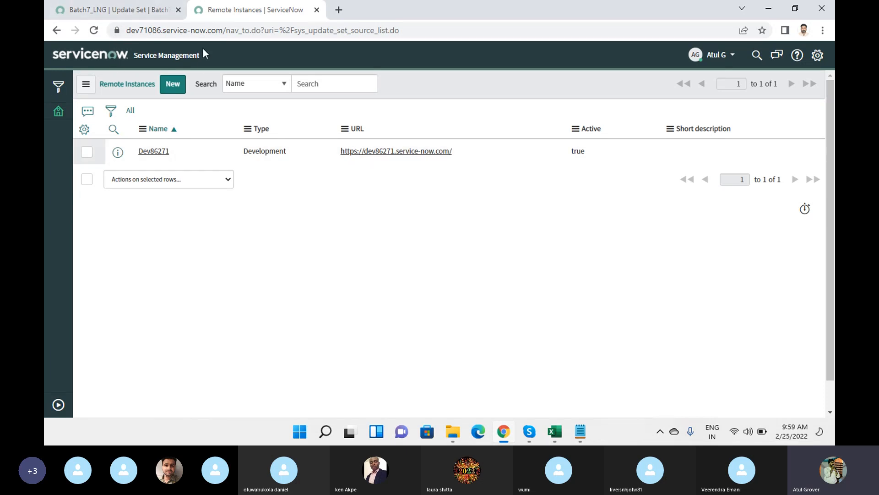
Filter the application navigator to 'update se' modules.
click(58, 405)
click(91, 91)
text(update se)
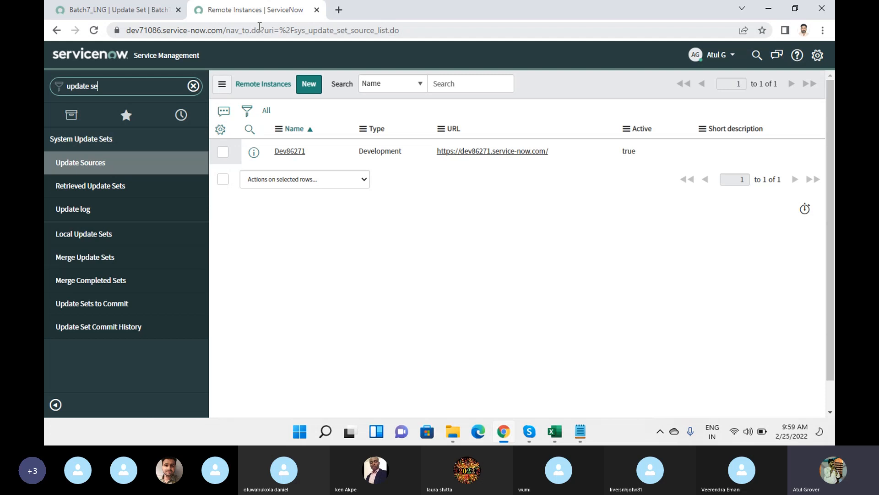
click(85, 186)
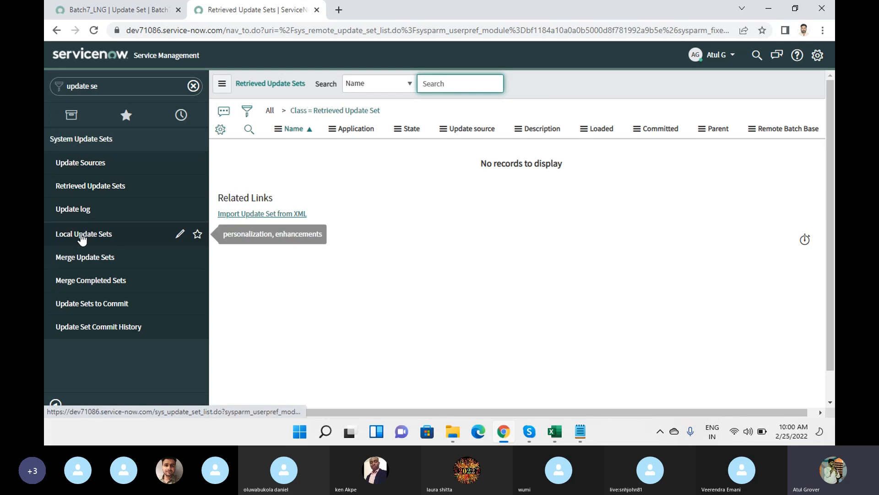
click(87, 165)
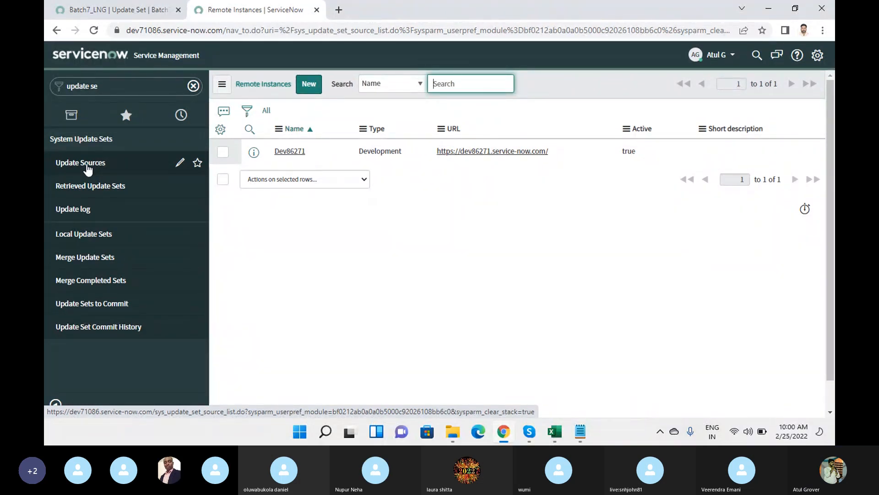
Open the Dev86271 record from Remote Instances, then go back to the Batch7_LNG update set.
click(114, 10)
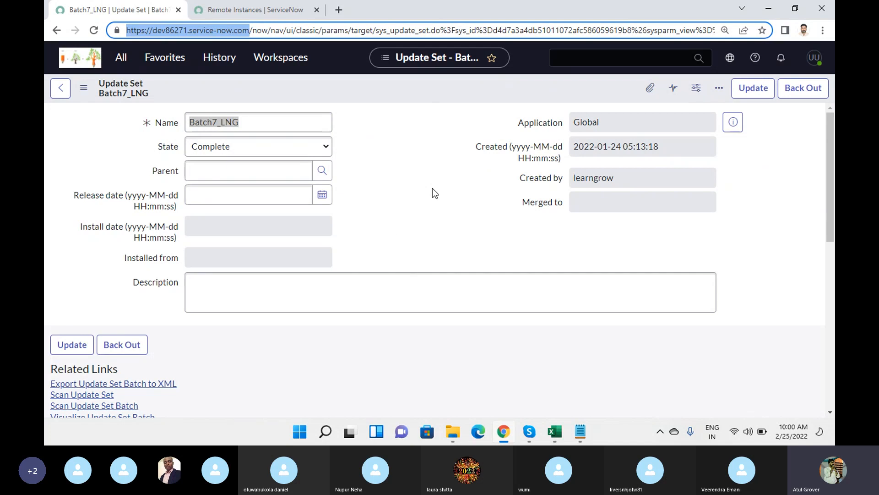
click(242, 17)
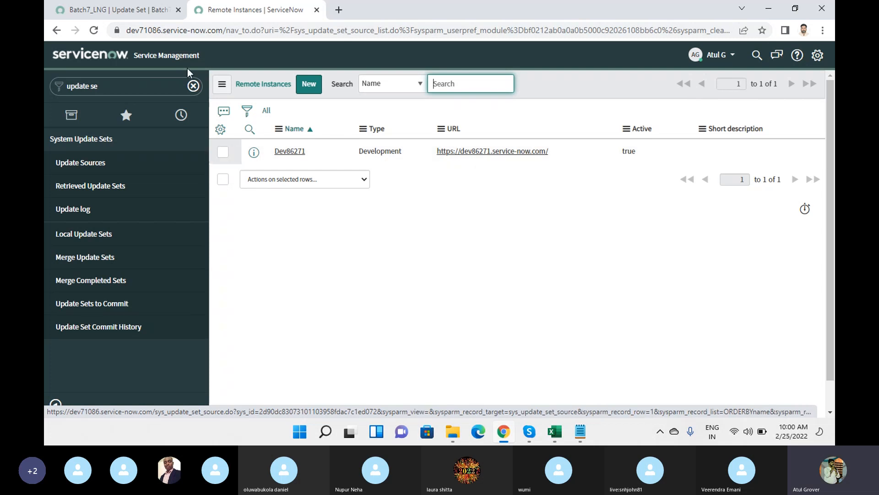
click(119, 9)
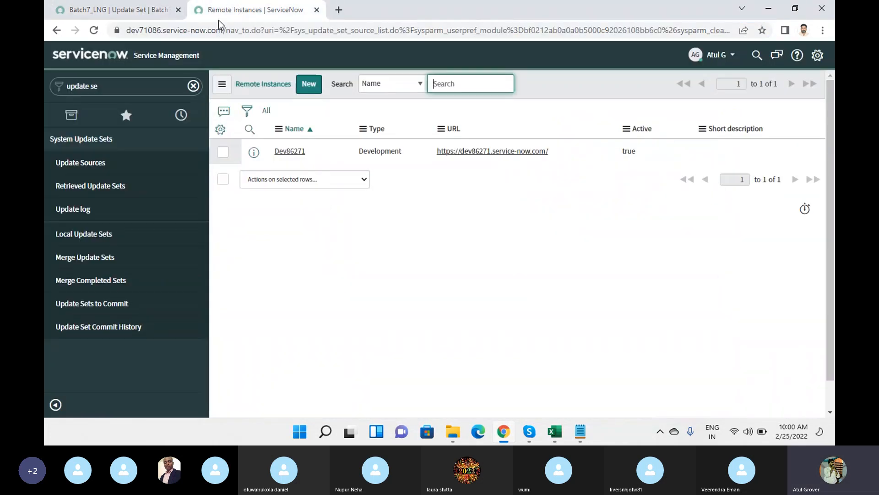
click(236, 6)
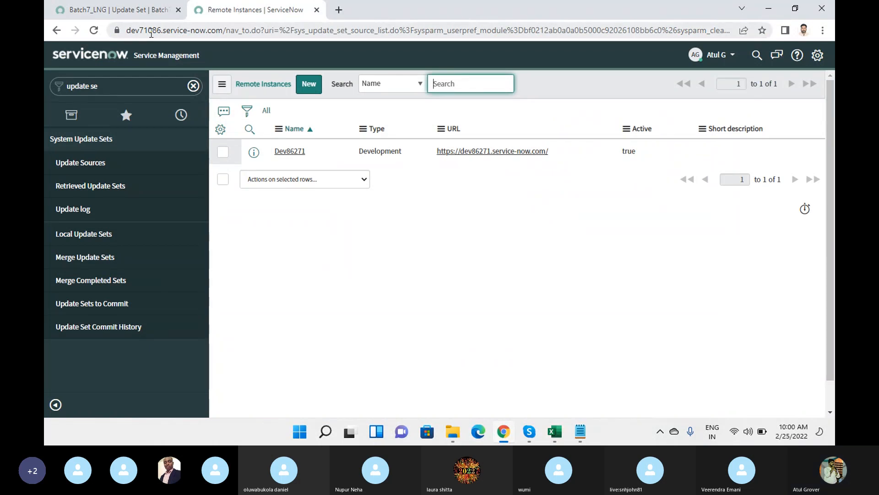
click(298, 151)
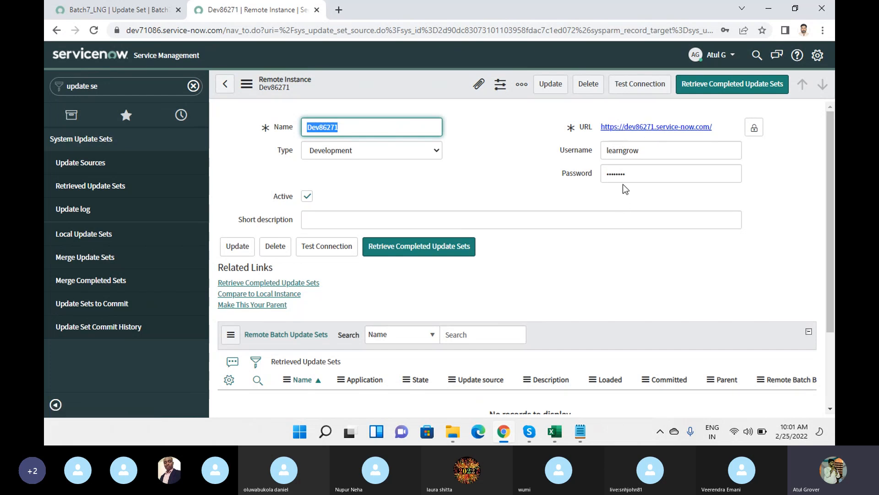
click(140, 12)
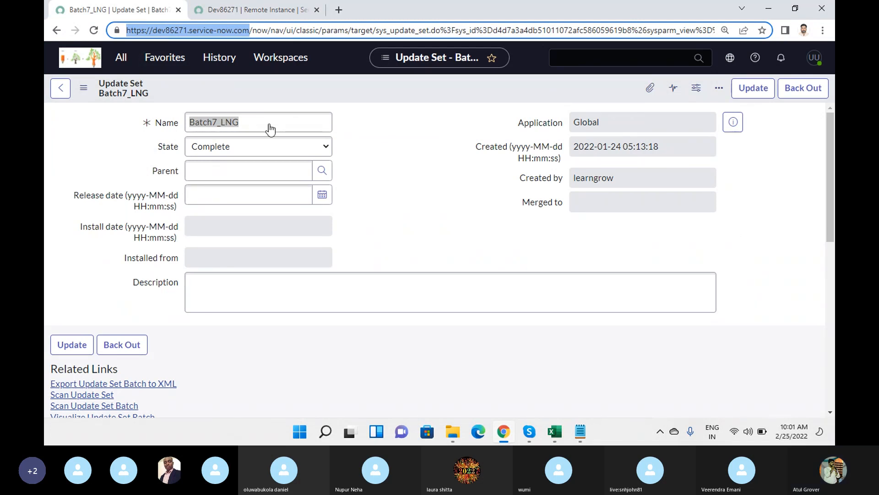
Open Local Update Sets by filtering the navigator for 'update se'.
click(121, 57)
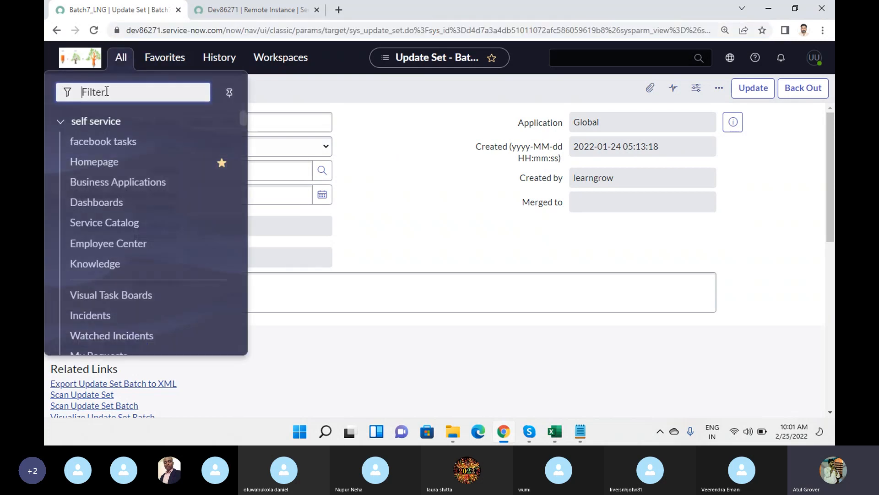
text(update se)
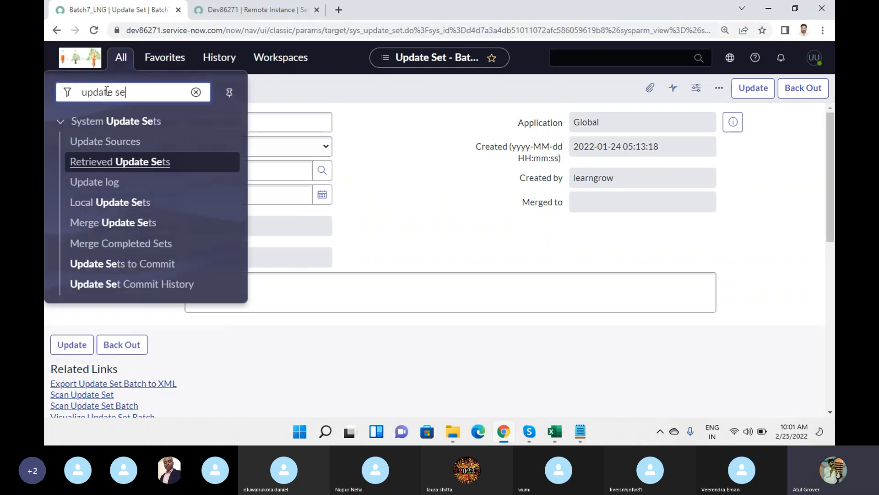
click(99, 204)
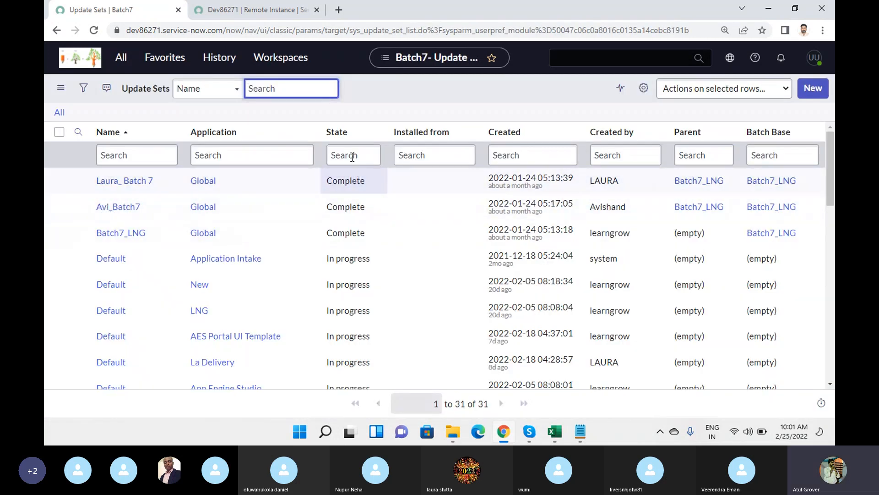
Group update sets by State, expand the seven Complete ones, then return to Dev86271.
right_click(337, 132)
click(356, 181)
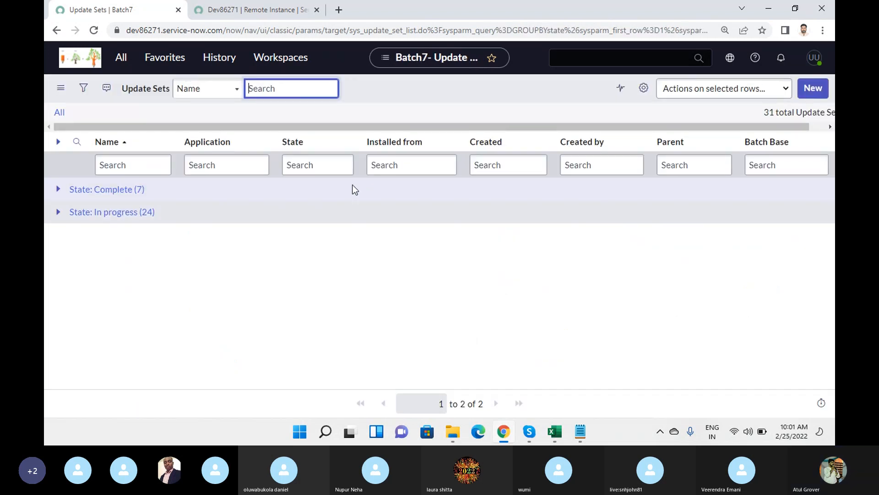
click(57, 190)
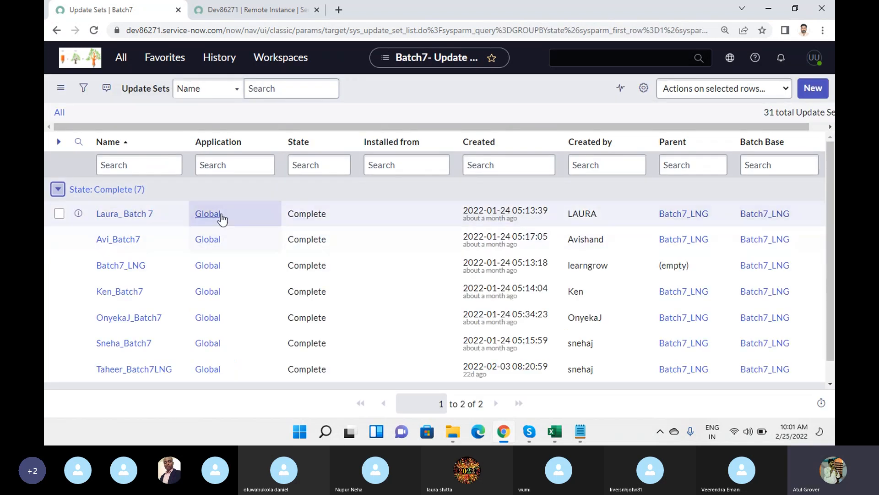
scroll(302, 215, down, 1)
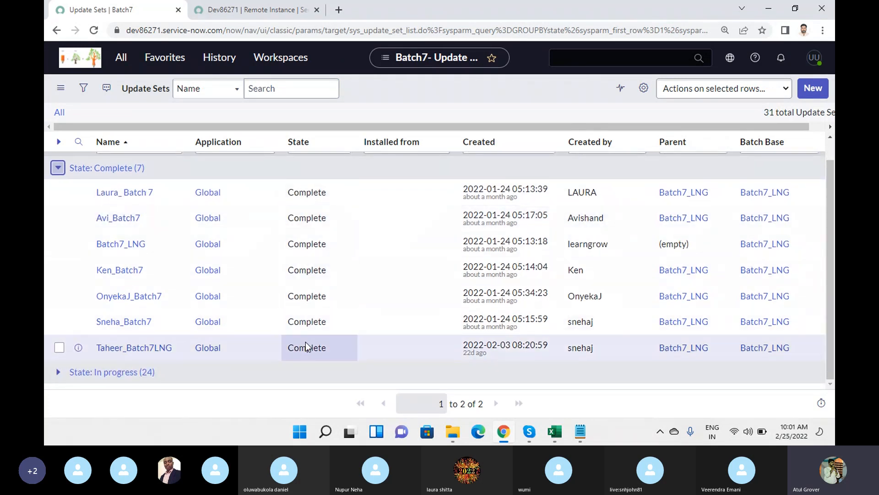
click(276, 9)
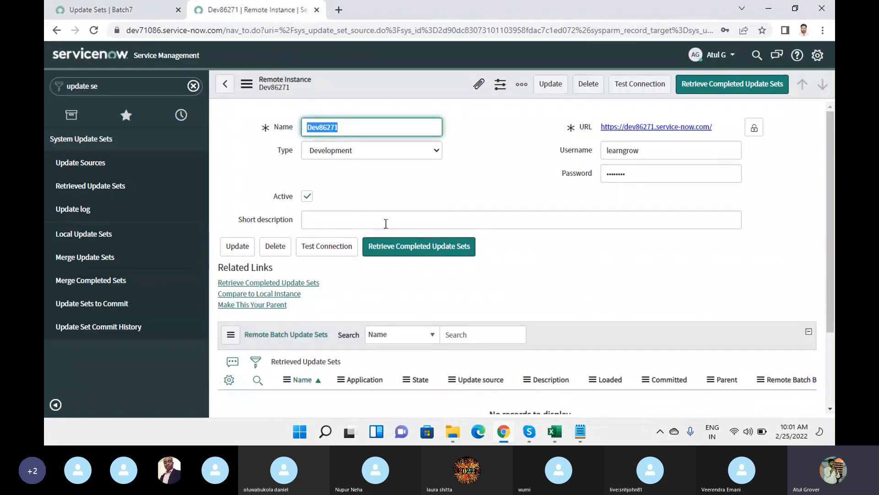
Run Retrieve Completed Update Sets on Dev86271, then check the source's Complete update sets.
click(413, 252)
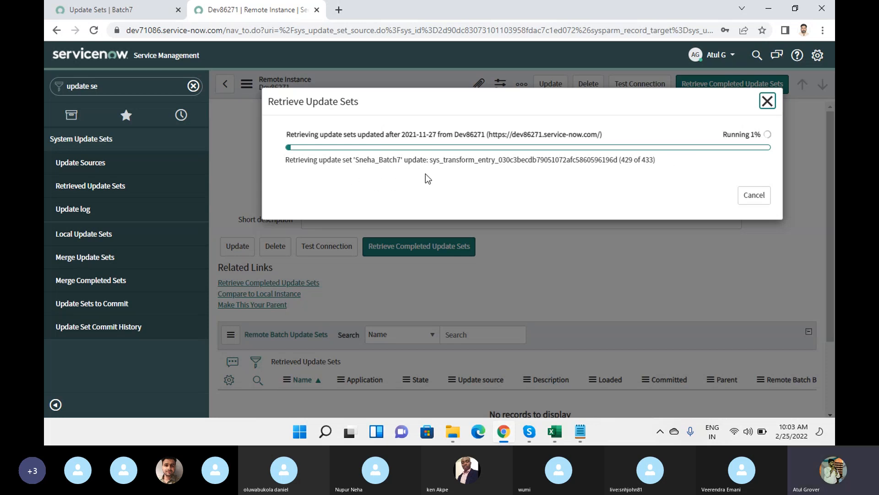
click(90, 13)
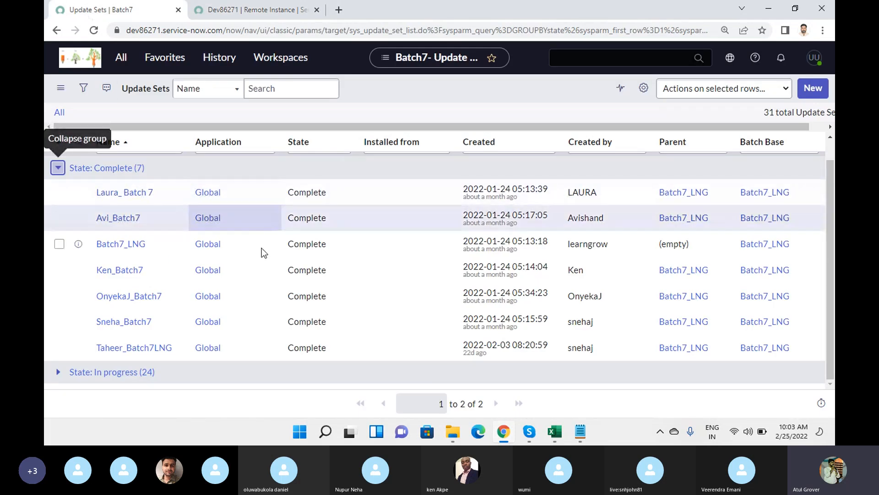
Return to the Retrieve Update Sets dialog until all 7 sets are retrieved and previewed at 100%.
click(254, 10)
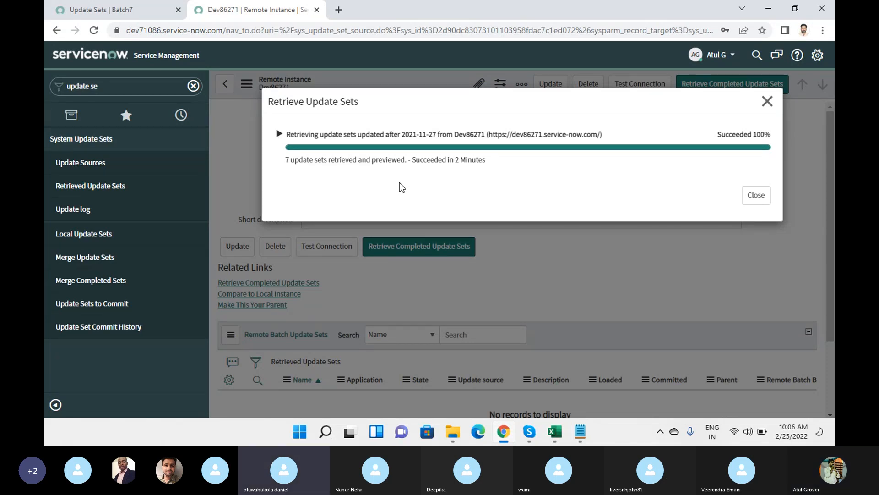
Expand the retrieval details and the Batch7_LNG auto-preview results listing preview errors.
click(278, 134)
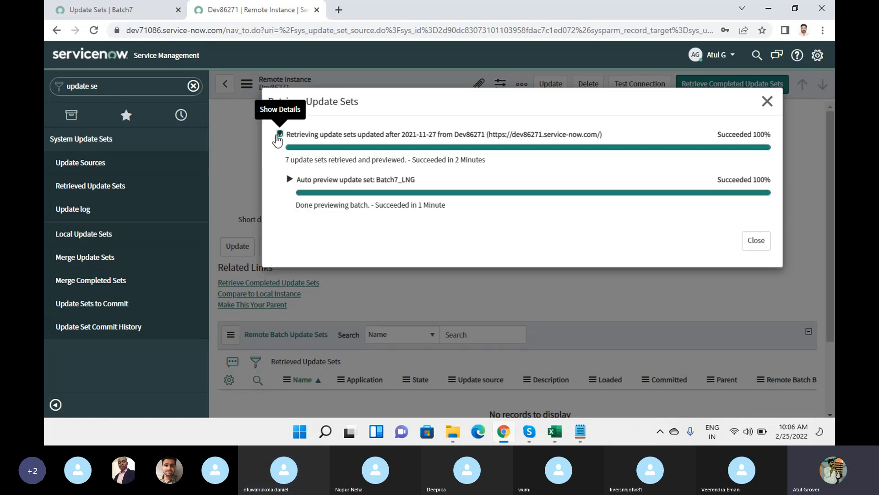
click(290, 180)
scroll(433, 189, down, 1)
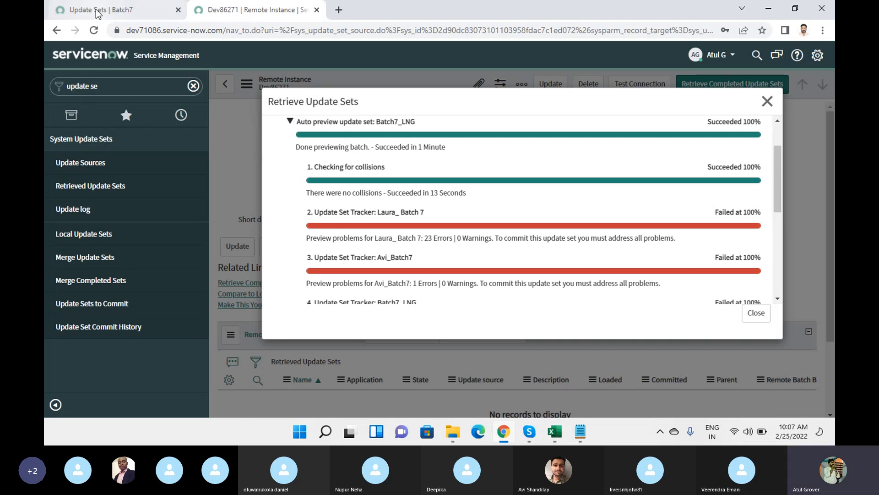
Compare the preview results with the source Update Sets list, then bring Notepad forward.
click(119, 9)
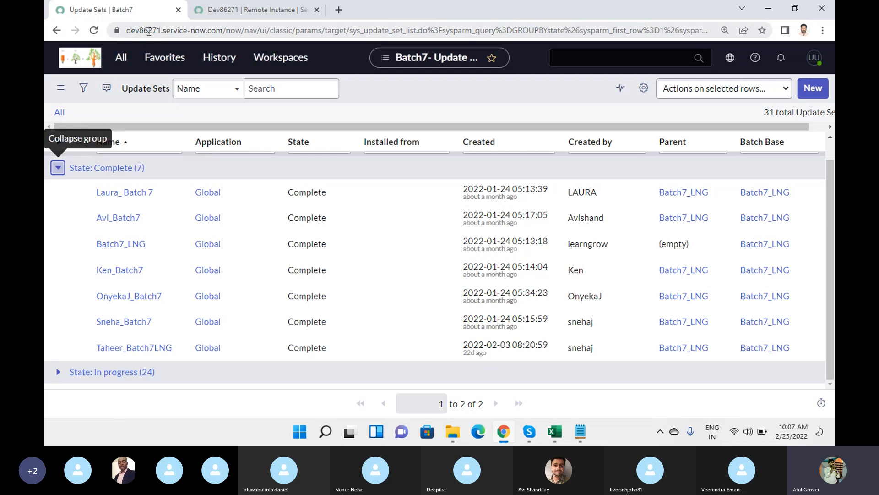
click(225, 10)
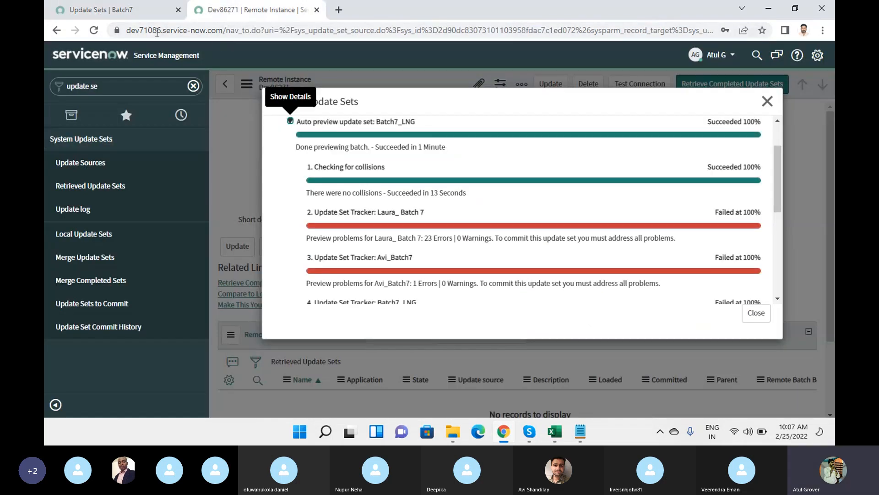
click(131, 16)
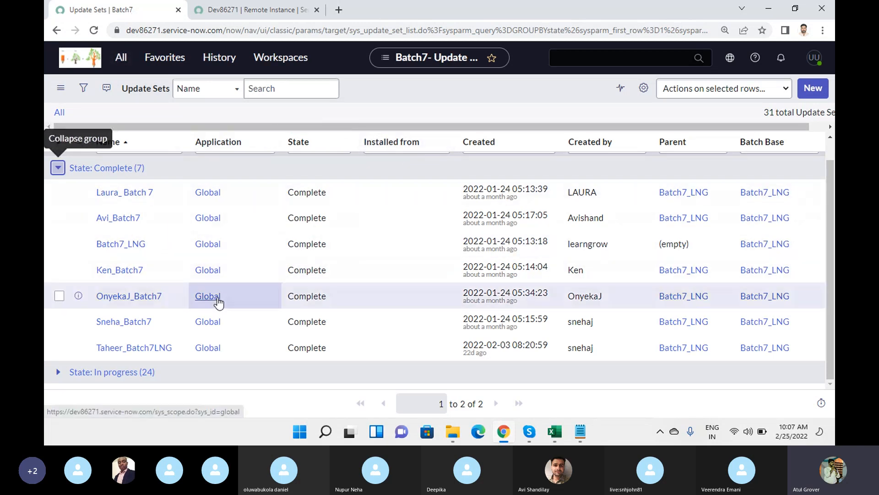
click(251, 17)
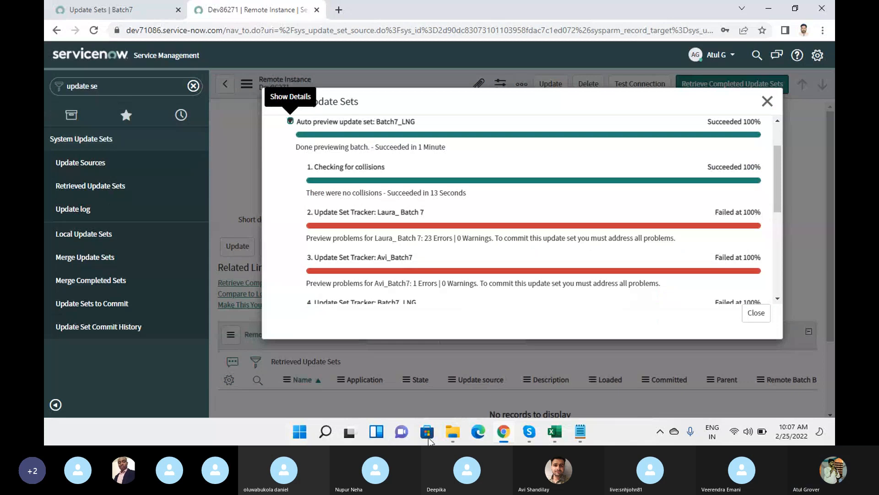
click(584, 431)
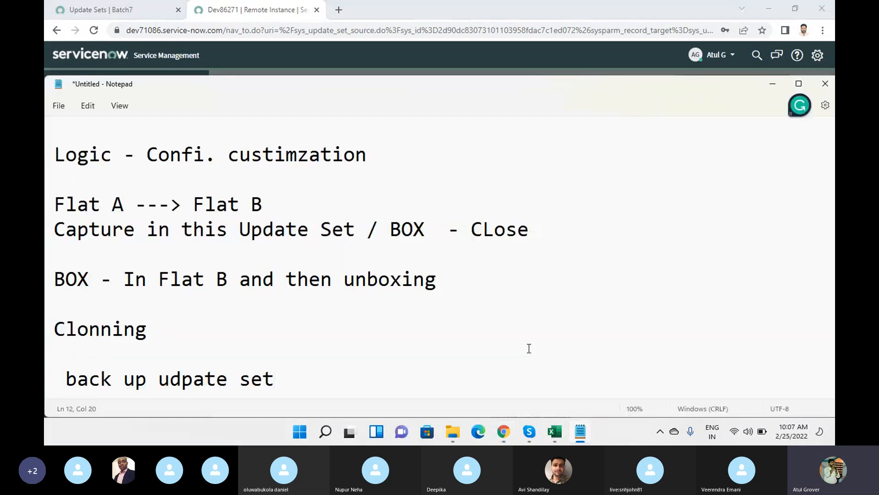
Add a 'Dev - test' line to the Notepad notes and return to the source Update Sets list.
key(Return)
text(De)
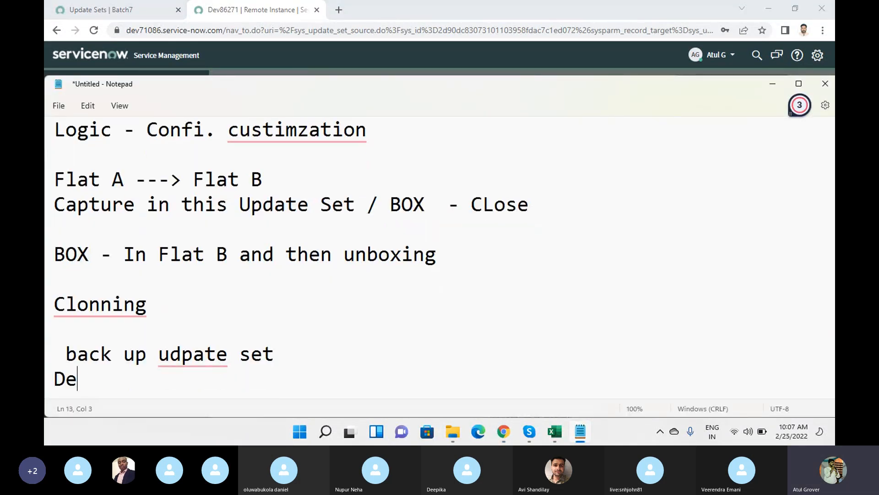
text(v - test)
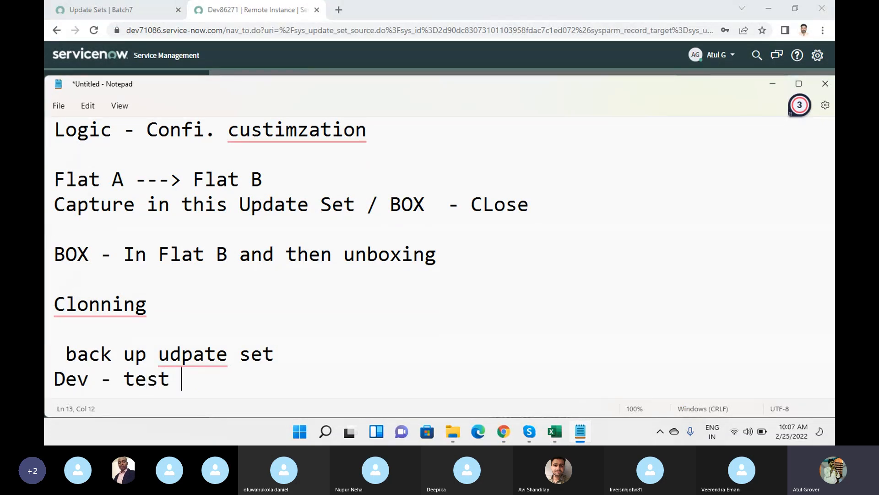
click(504, 432)
click(143, 10)
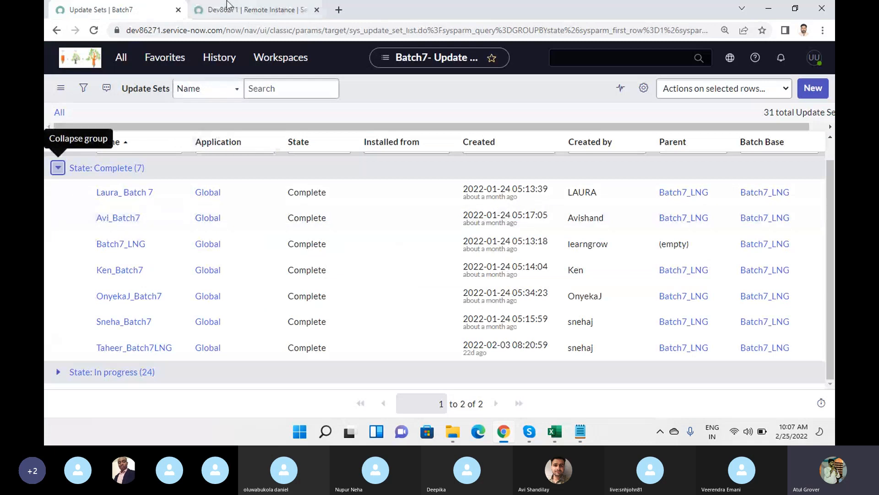
Switch to the Dev86271 Remote Instance tab showing the Batch7_LNG preview results.
click(256, 10)
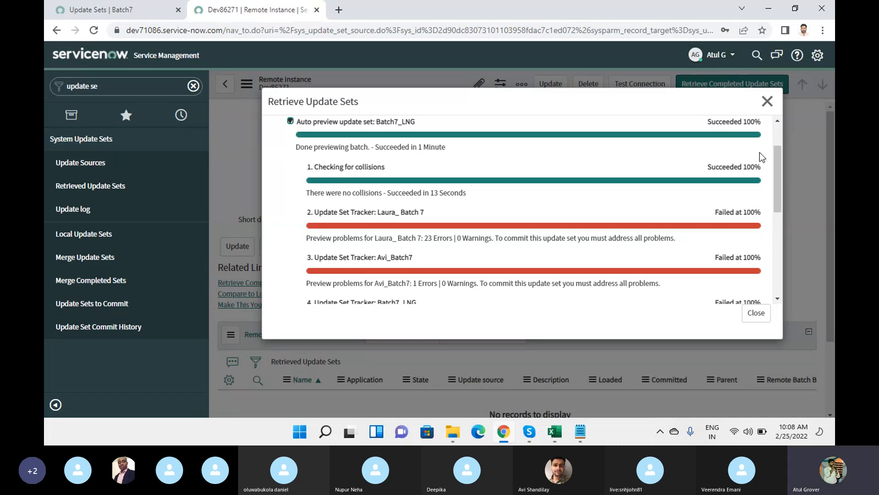
Point out the preview error counts: 23 for Laura_ Batch 7, 1 for Avi_Batch7, 112 for Batch7_LNG.
drag(777, 168, 777, 146)
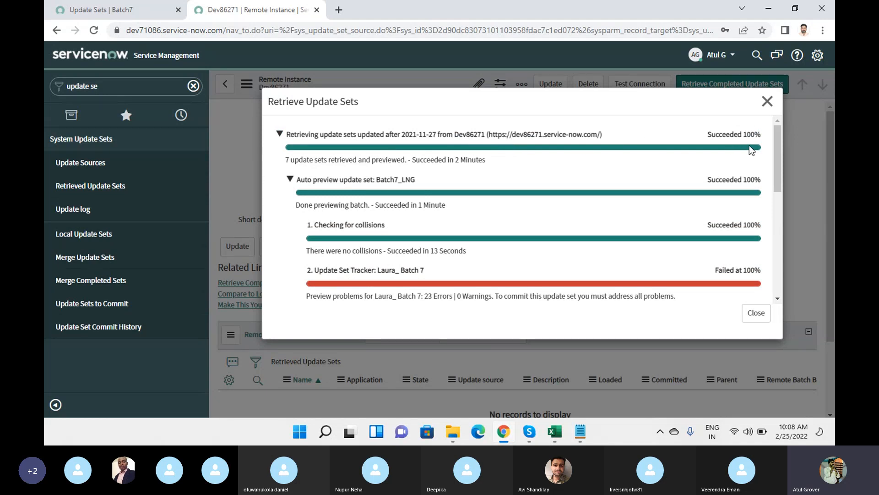
scroll(348, 194, down, 2)
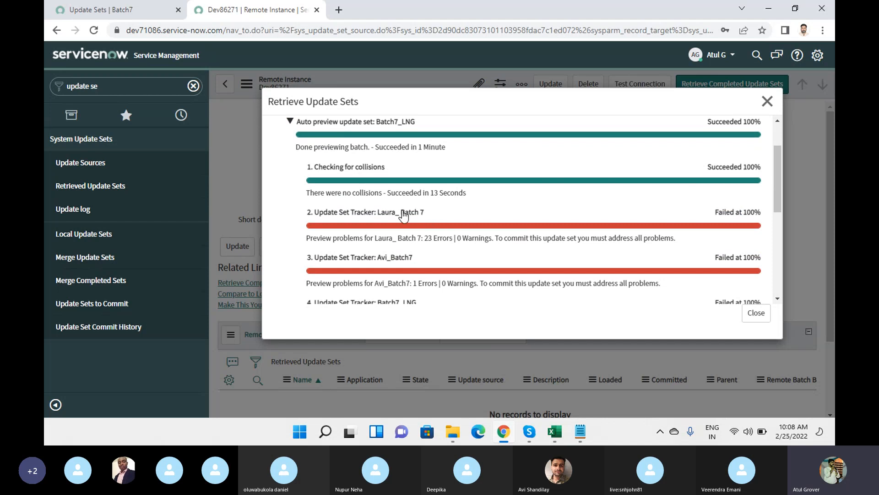
double_click(429, 238)
scroll(482, 162, down, 2)
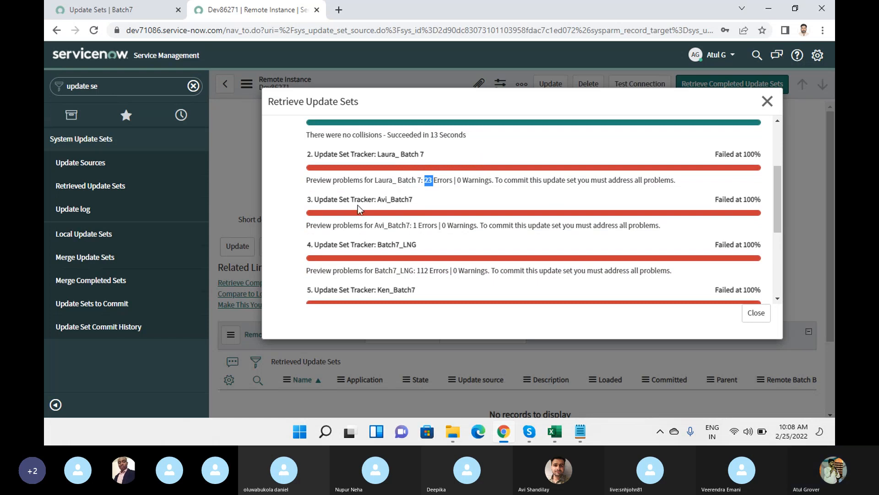
double_click(415, 225)
double_click(422, 271)
Point out the remaining error counts: 3 for Ken_Batch7, 3 for OnyekaJ_Batch7, 9 for Sneha_Batch7.
scroll(555, 188, down, 4)
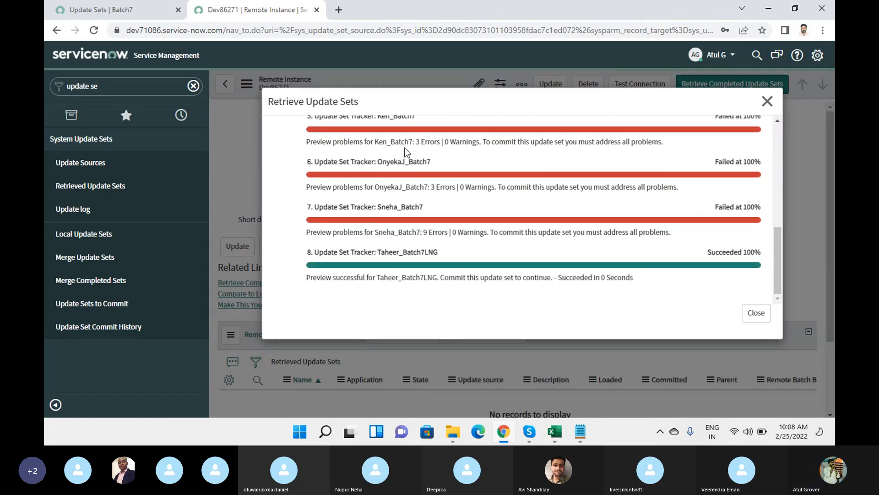
scroll(408, 153, up, 2)
double_click(420, 200)
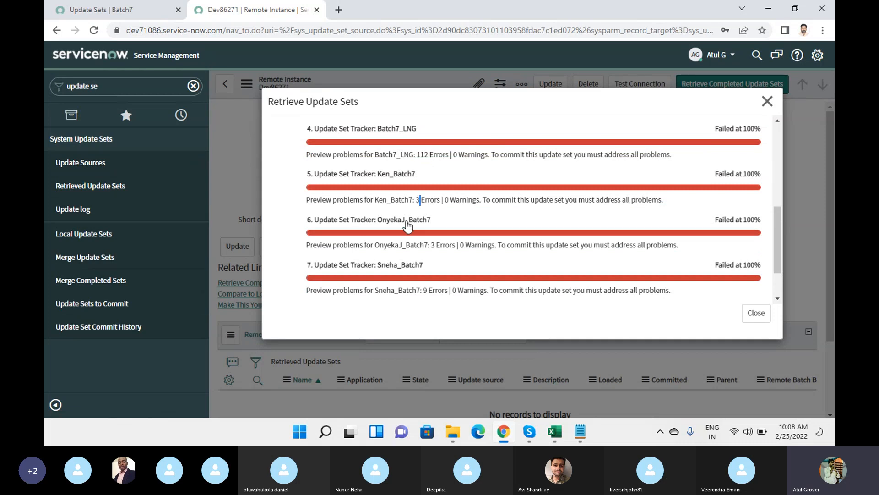
double_click(434, 245)
scroll(449, 224, down, 2)
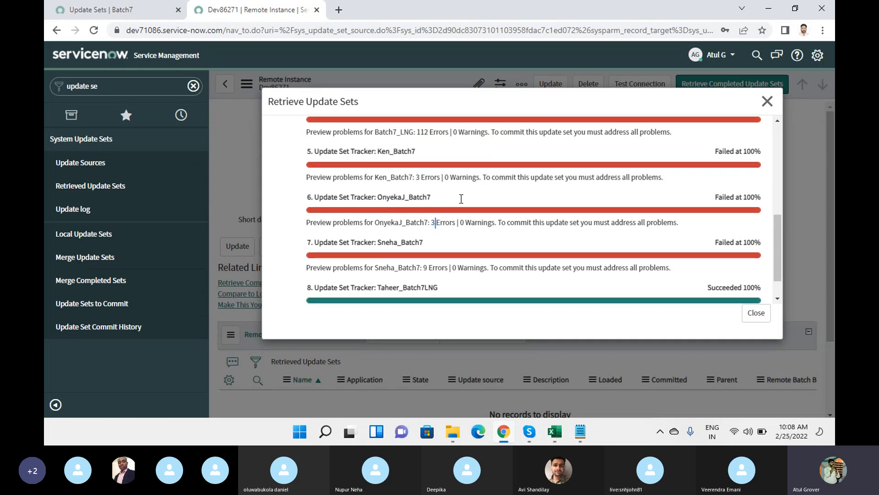
double_click(428, 231)
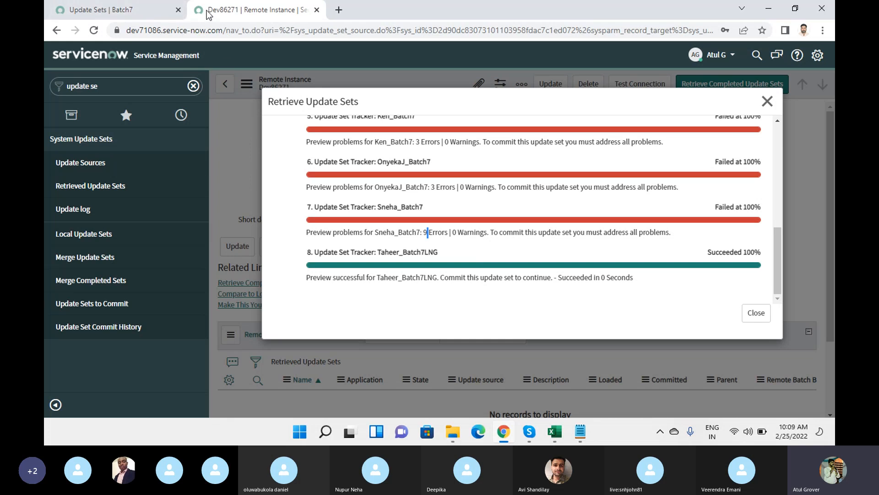
Close the Retrieve Update Sets results dialog to return to the Dev86271 record.
scroll(472, 228, up, 1)
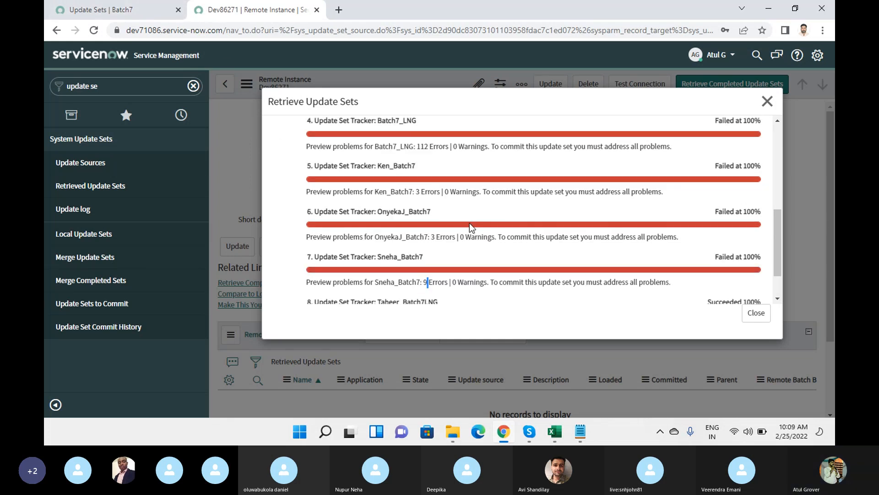
scroll(472, 228, up, 3)
click(759, 316)
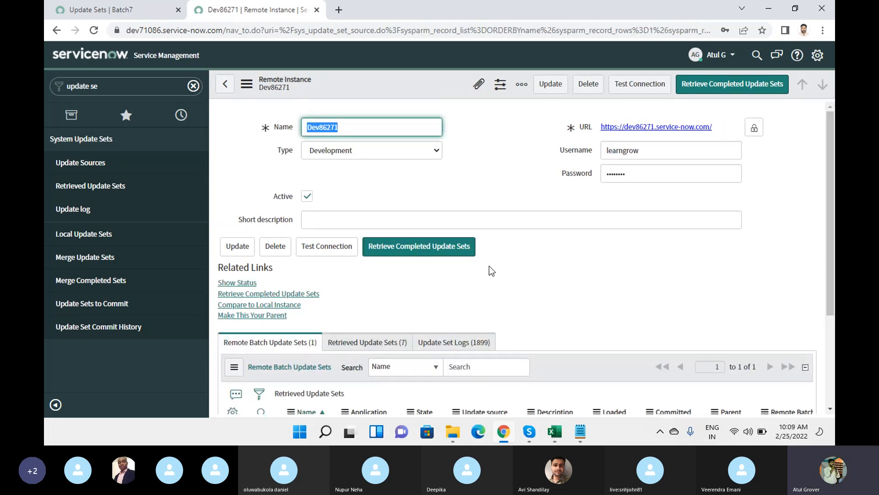
Check Batch7_LNG is Previewed in Remote Batch Update Sets, filter the navigator for 'batch', and go to the source Batch7 update sets list.
scroll(625, 252, down, 3)
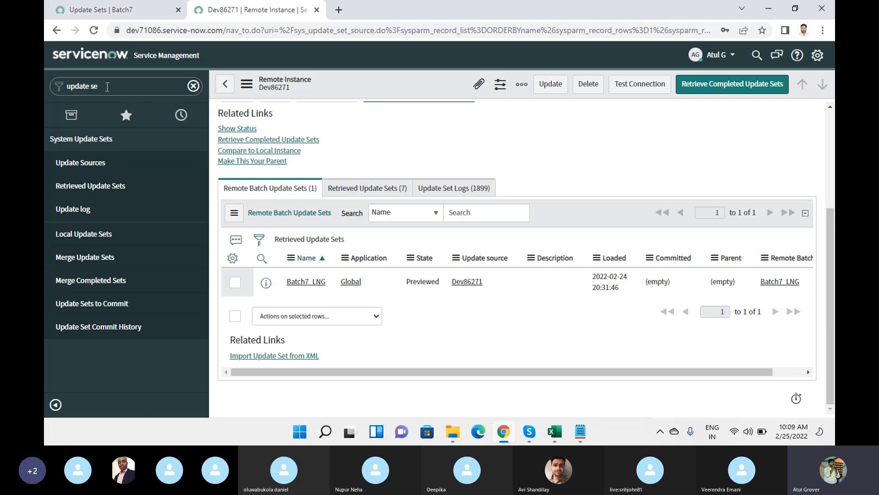
click(110, 93)
text(batch)
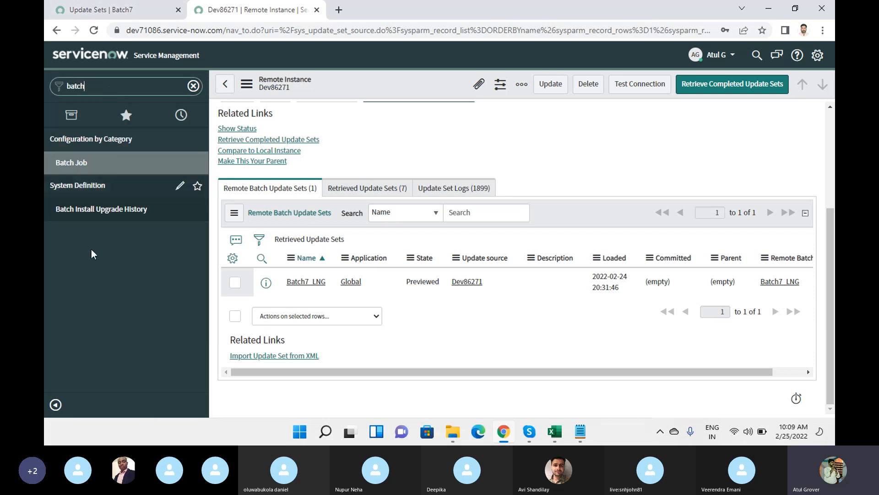
click(130, 9)
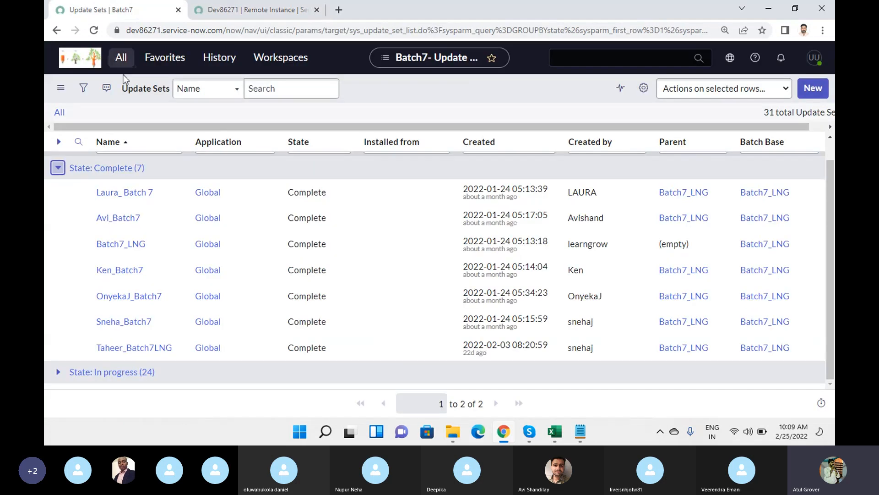
Filter the All menu for 'batch' and return to the Dev86271 remote instance record.
click(119, 58)
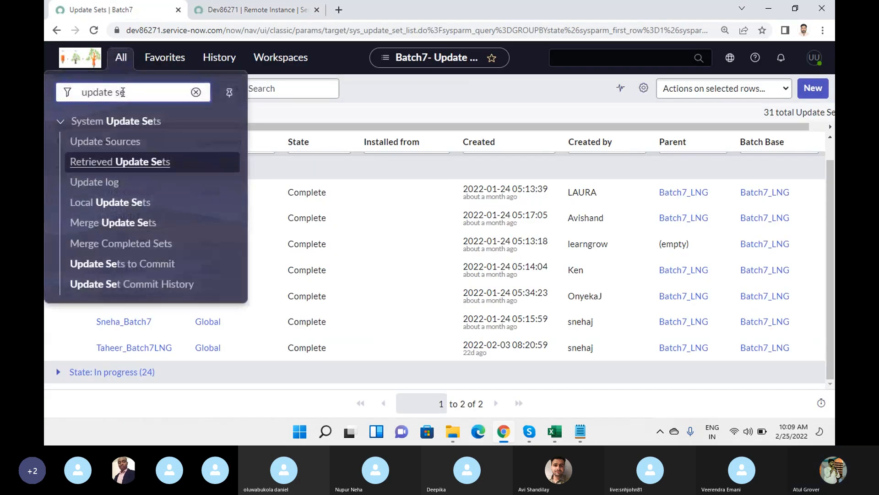
key(BackSpace)
key(BackSpace)
key(BackSpace)
key(BackSpace)
key(BackSpace)
key(BackSpace)
key(BackSpace)
key(BackSpace)
key(BackSpace)
text(batch)
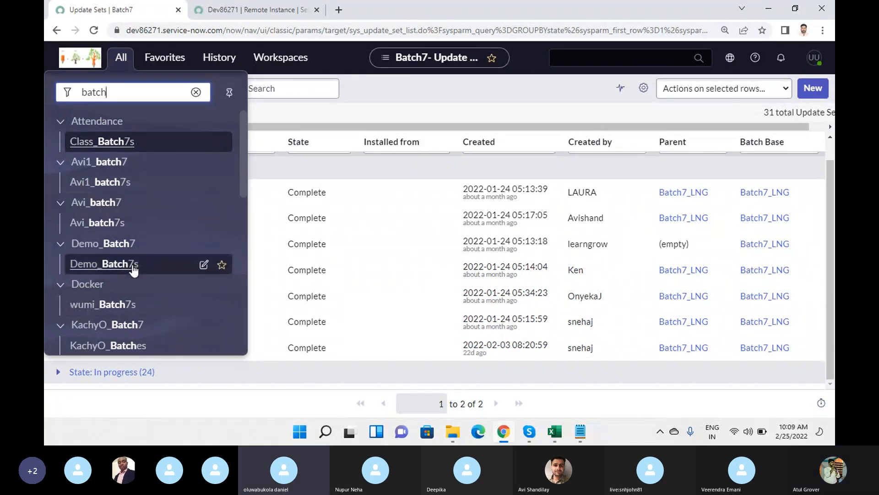
click(231, 14)
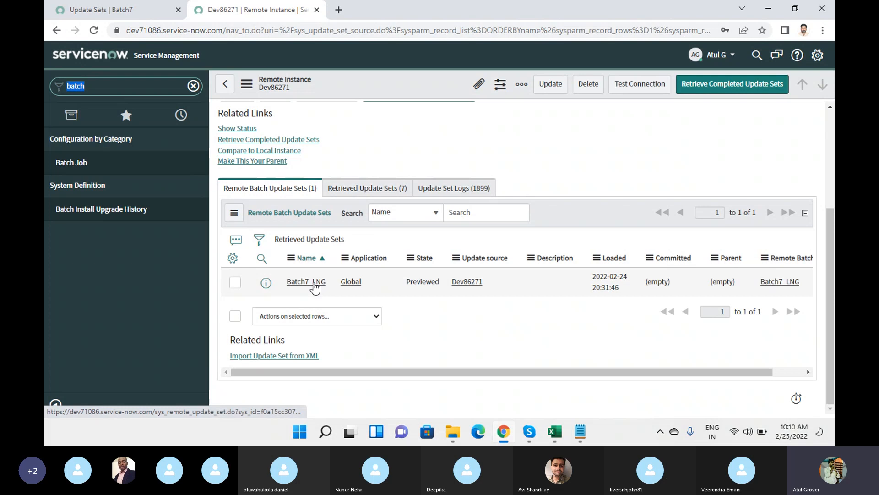
Open the Batch7_LNG update set and highlight the fix-before-commit warning and '151 Remaining' count.
click(314, 283)
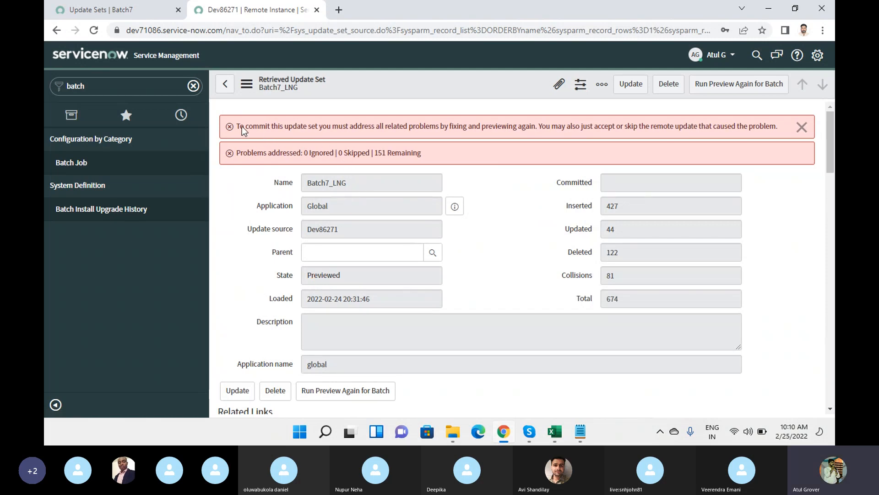
drag(240, 127, 474, 136)
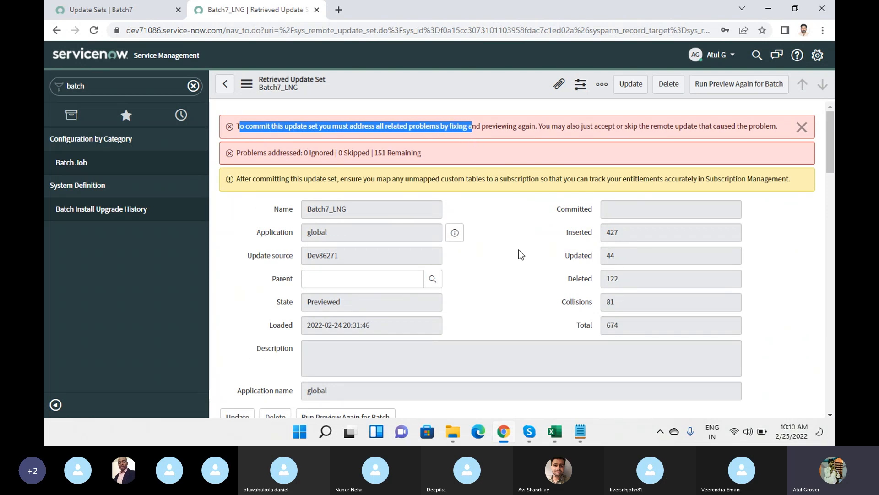
drag(376, 152, 429, 163)
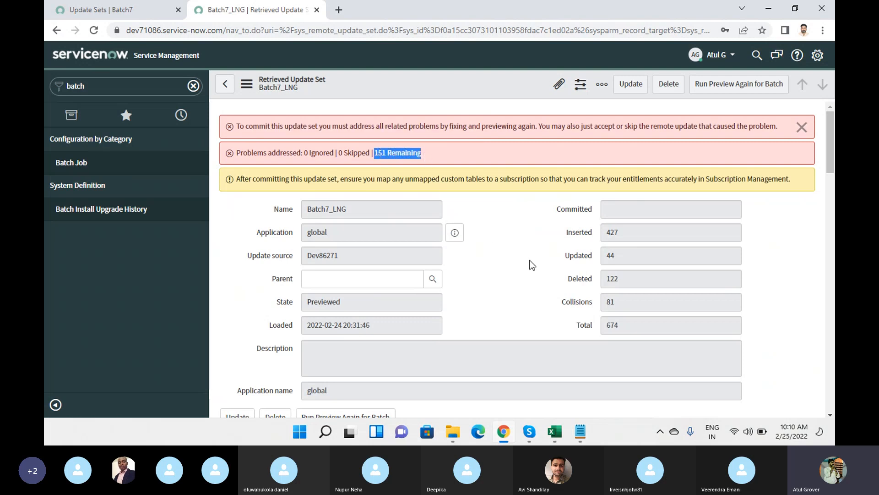
scroll(524, 238, down, 5)
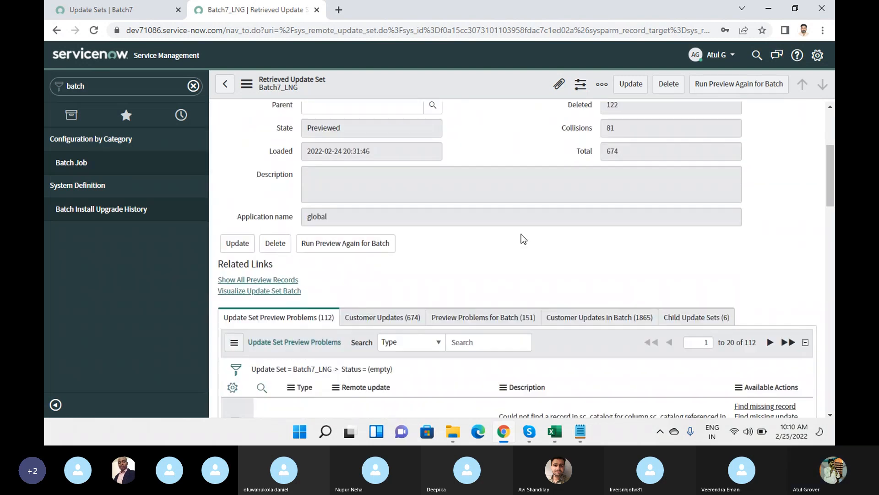
Scroll through the Batch7_LNG preview errors, then switch to the Skype Training Batch 7 call.
scroll(523, 238, down, 10)
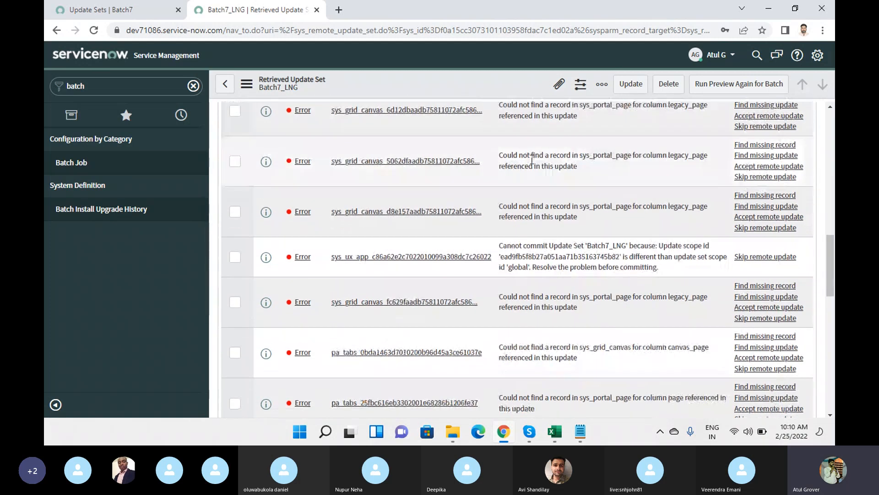
scroll(535, 147, down, 6)
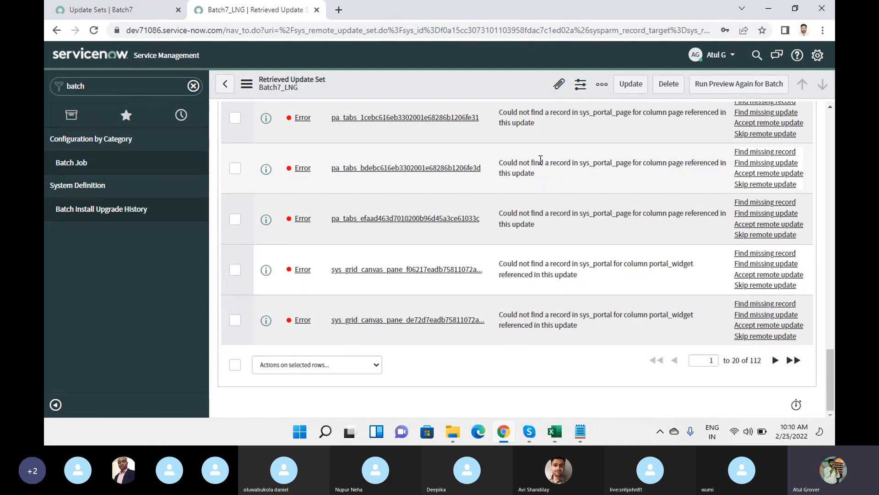
click(529, 431)
click(480, 380)
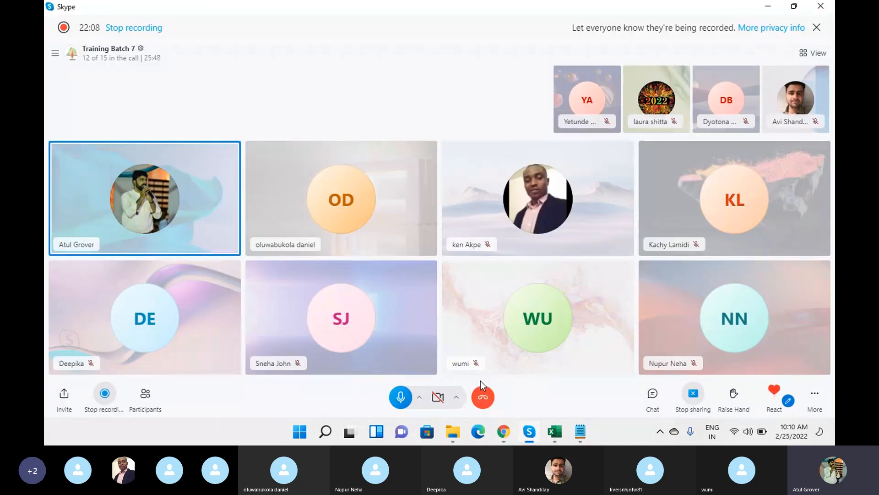
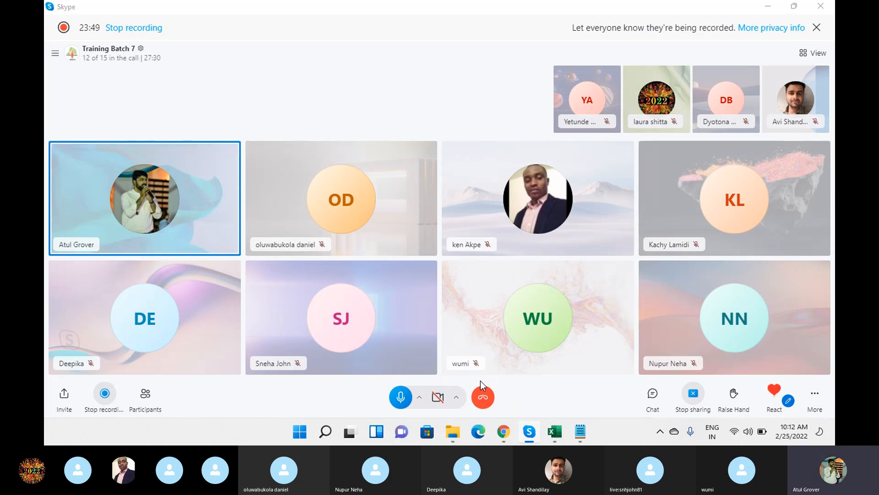
Open the first Batch7_LNG preview error, the m2m_sp_portal_catalog update missing its sc_catalog record.
key(alt+Tab)
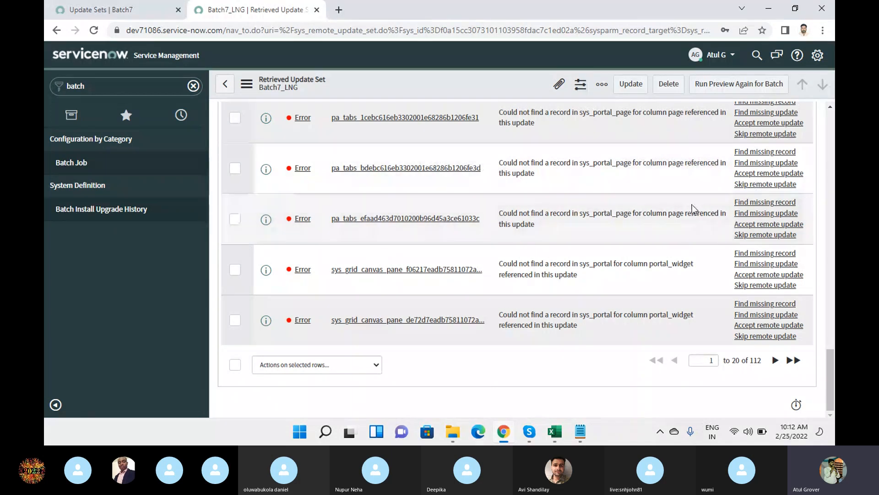
scroll(694, 204, up, 10)
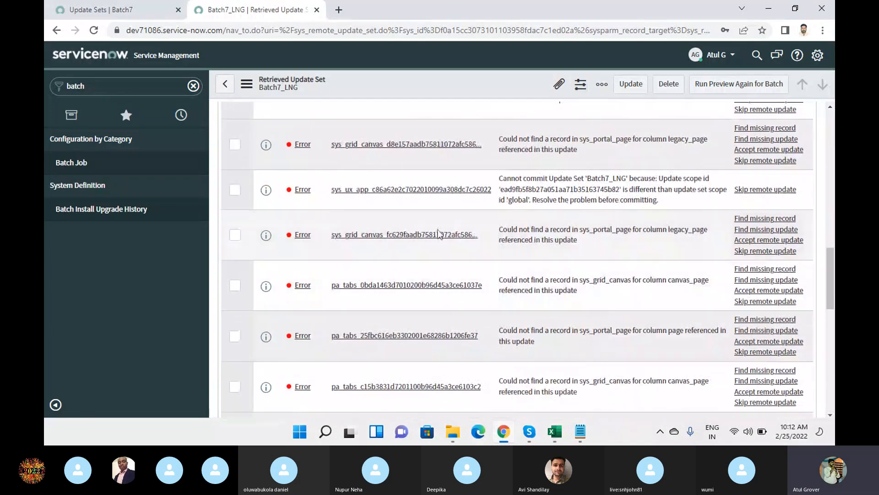
scroll(458, 215, up, 15)
scroll(566, 266, down, 3)
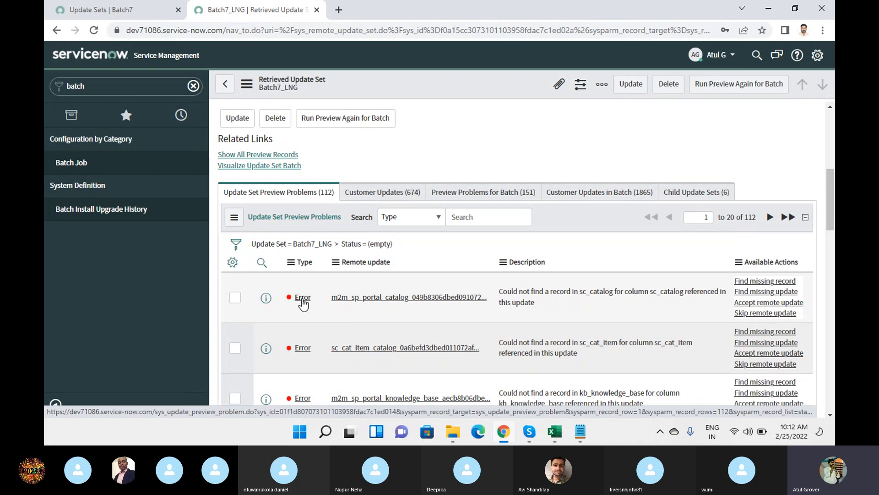
click(303, 298)
Collapse the navigator and highlight the problem's Missing Item identifier and Remote update name.
click(57, 407)
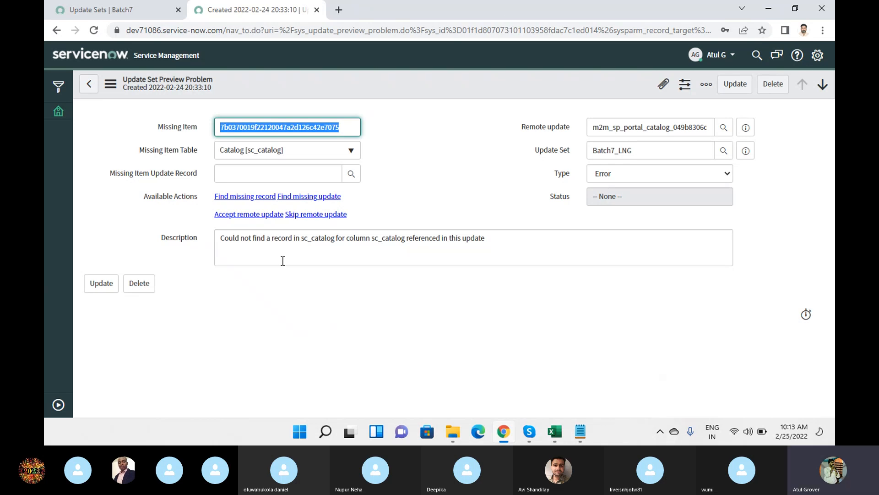
click(348, 127)
drag(348, 127, 218, 128)
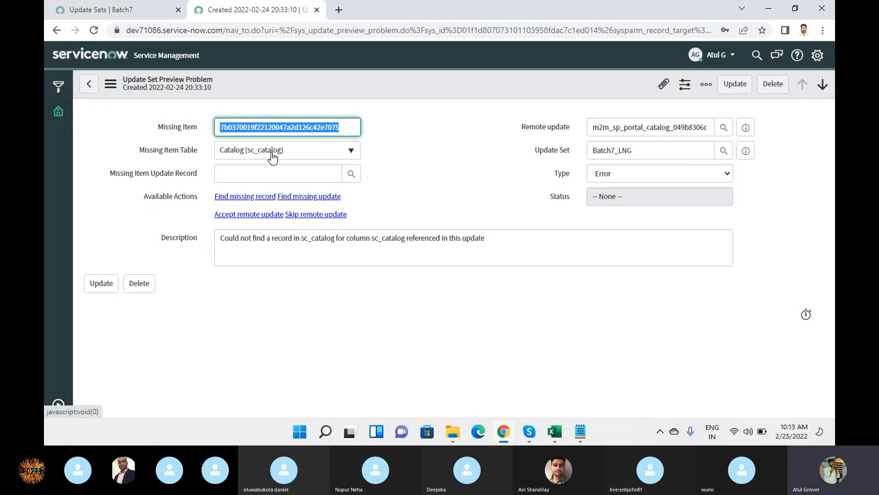
click(591, 127)
double_click(633, 126)
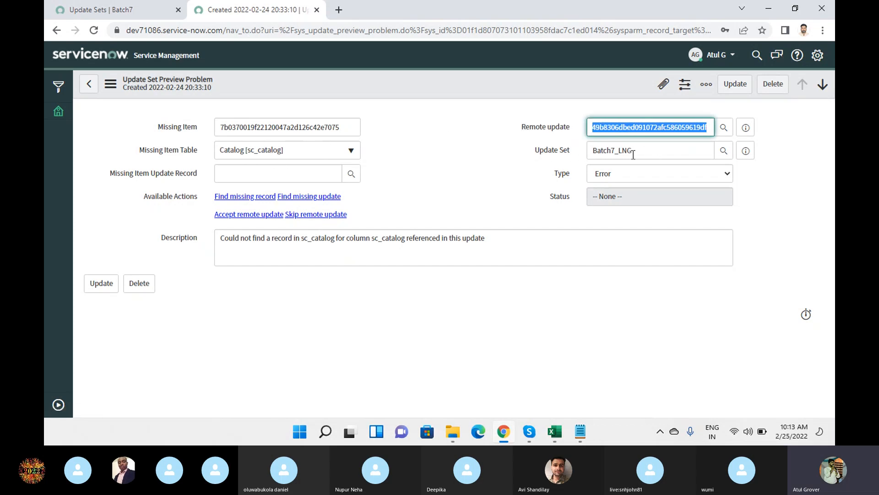
click(636, 175)
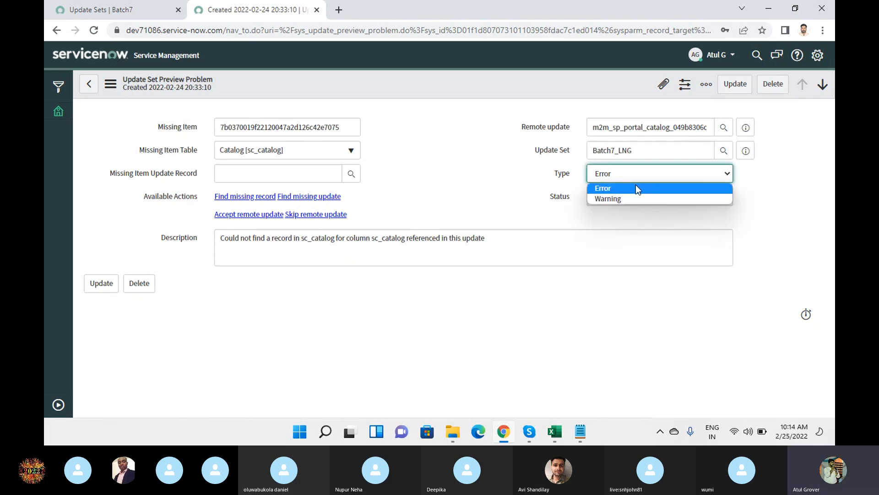
click(636, 187)
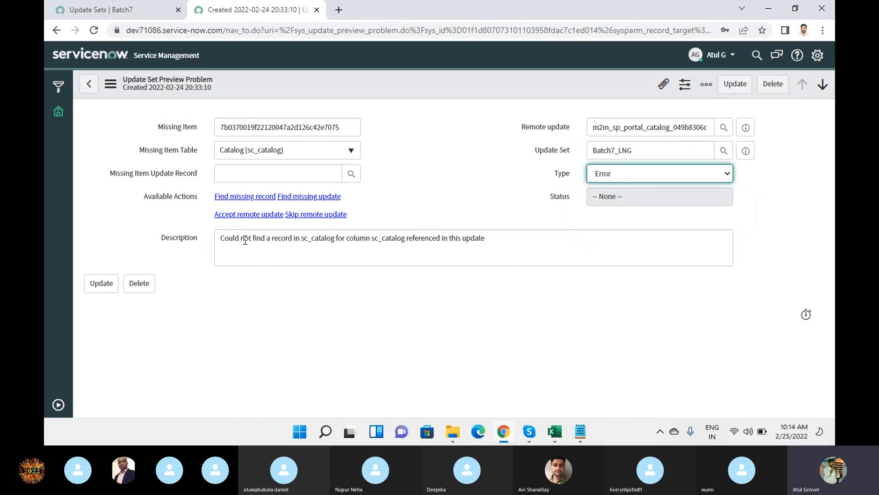
drag(300, 239, 334, 239)
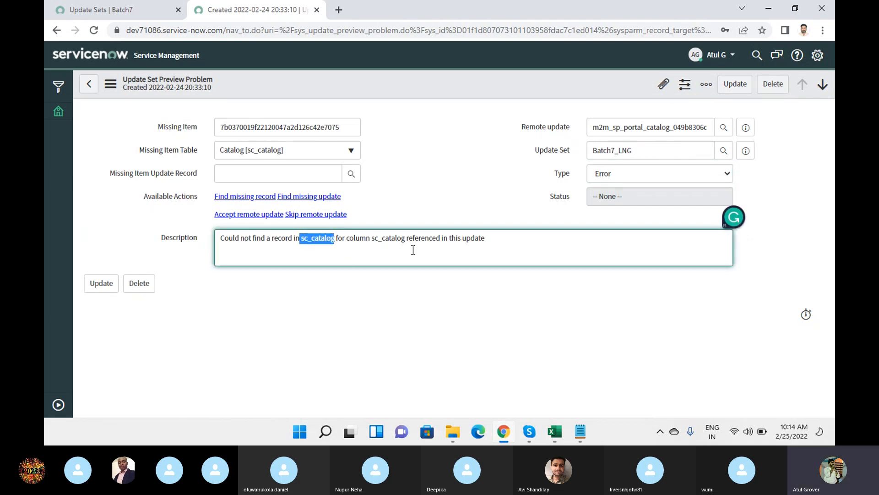
click(371, 237)
drag(371, 237, 490, 238)
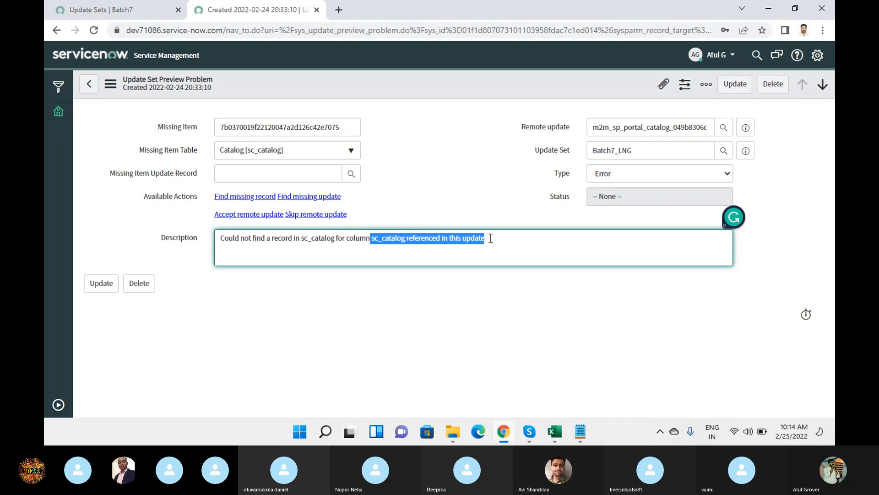
click(490, 238)
drag(491, 238, 206, 248)
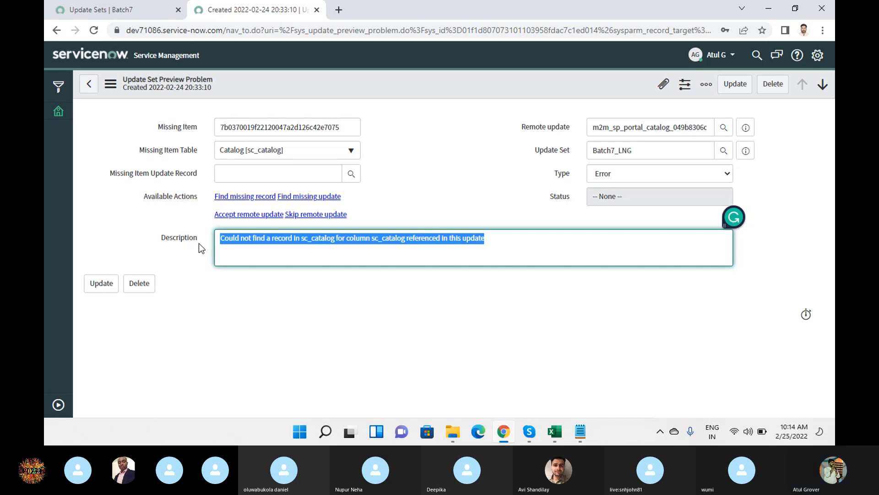
Find the missing record on the source instance, the Human Resources Catalog, then return to the problem.
click(235, 197)
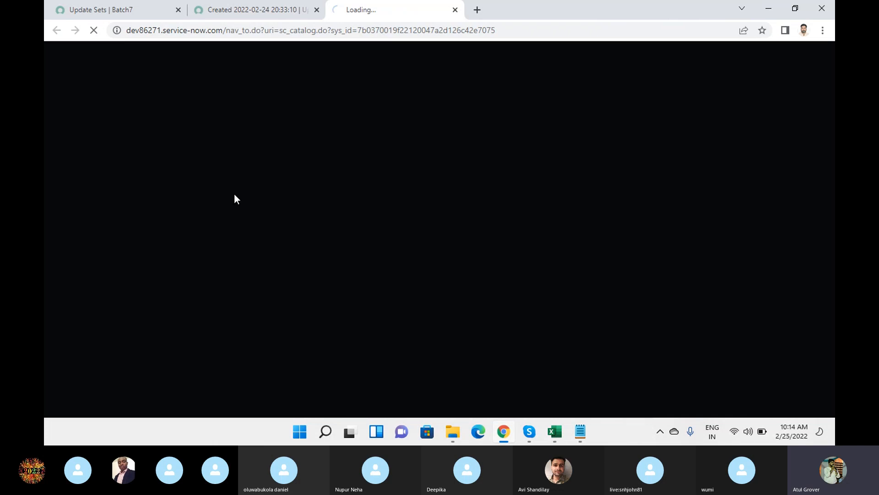
drag(143, 31, 187, 34)
drag(303, 149, 185, 154)
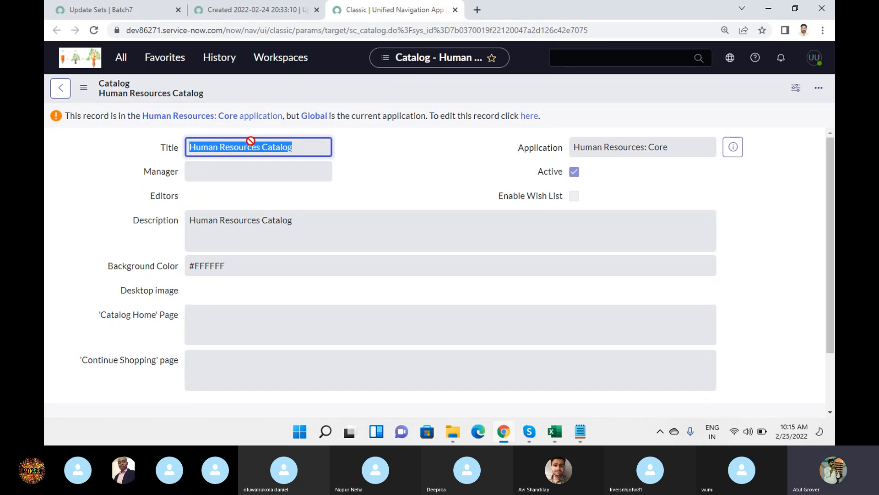
click(251, 10)
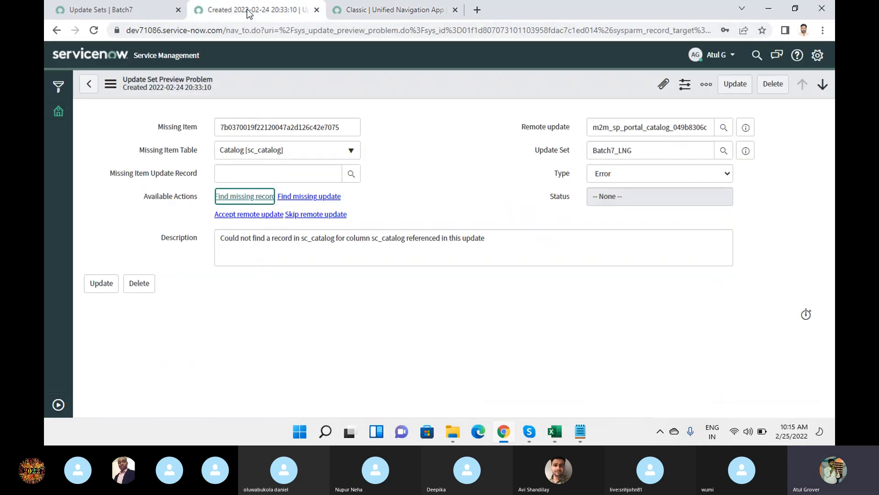
click(310, 197)
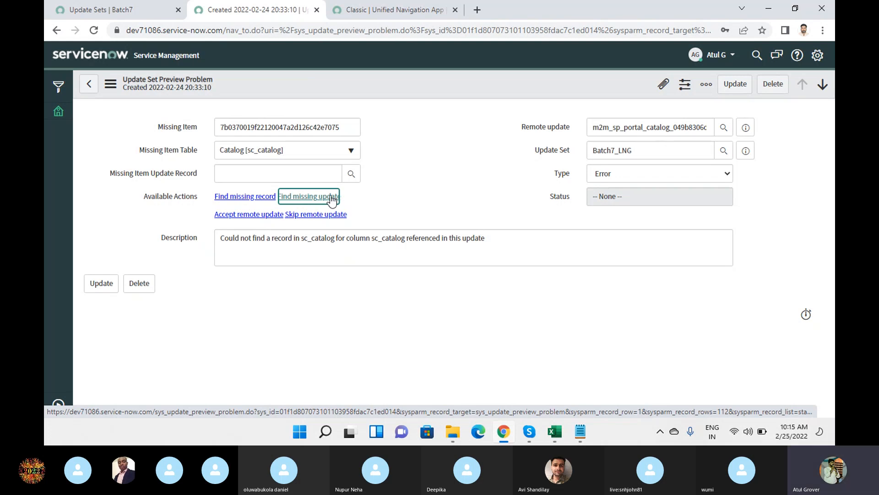
drag(346, 127, 185, 118)
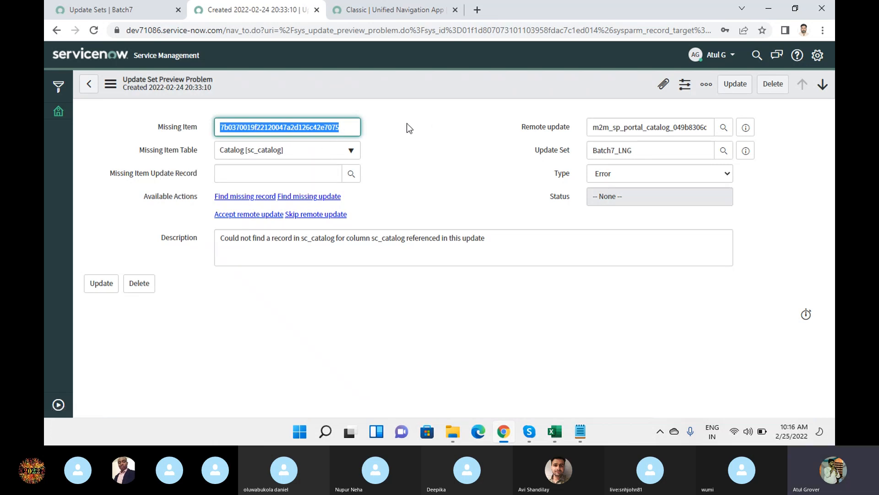
click(349, 127)
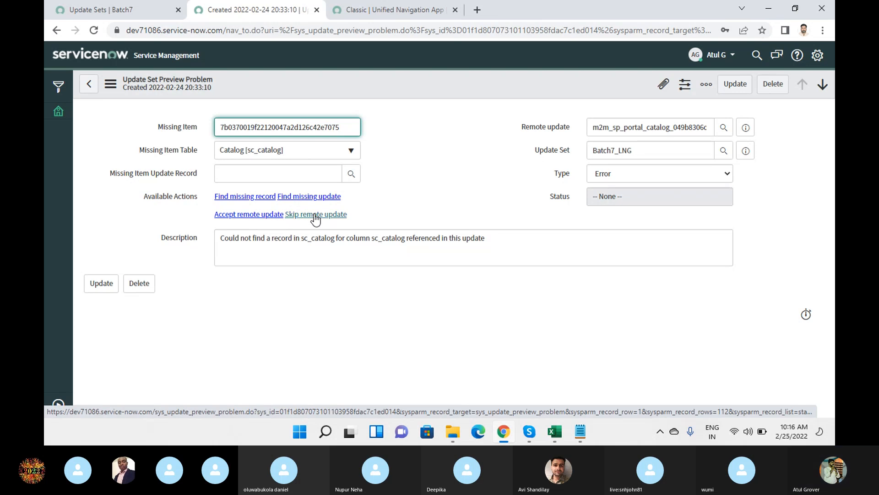
drag(343, 127, 181, 133)
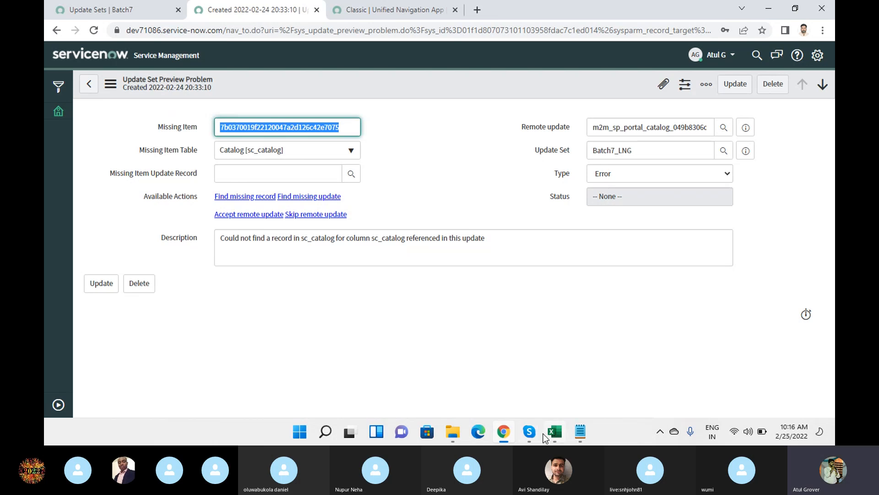
mouse_move(530, 428)
click(472, 357)
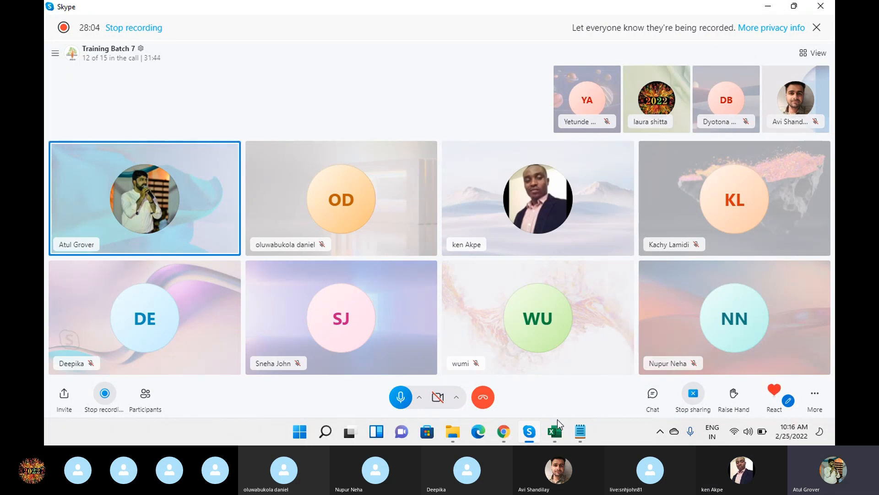
mouse_move(566, 435)
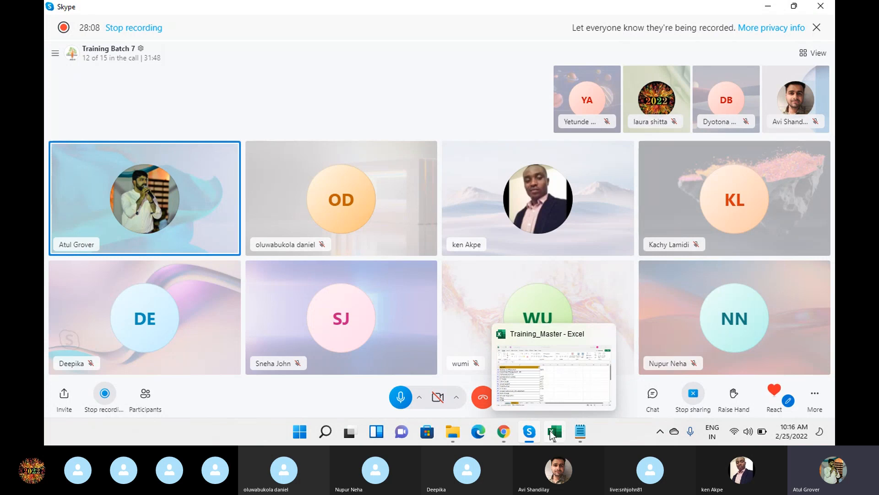
click(505, 432)
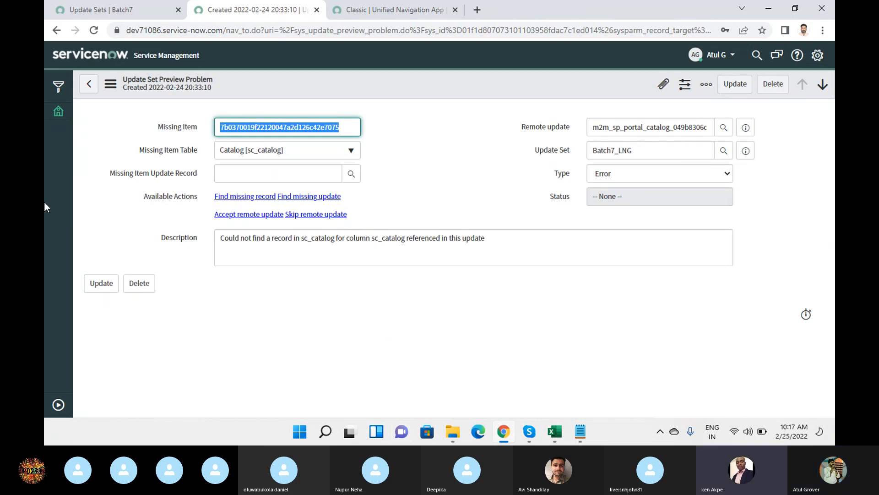
Go back to the Batch7_LNG update set and scroll its error list, still 151 remaining.
click(90, 84)
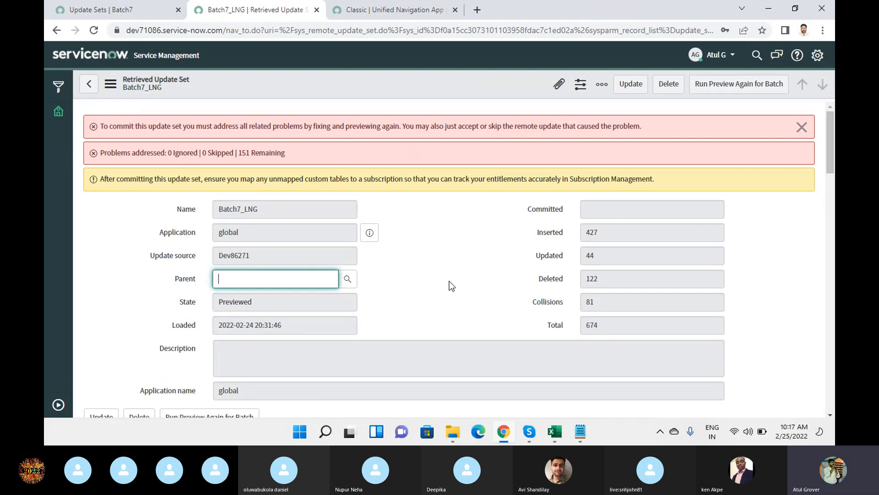
scroll(449, 281, down, 10)
scroll(449, 283, down, 7)
scroll(337, 307, up, 4)
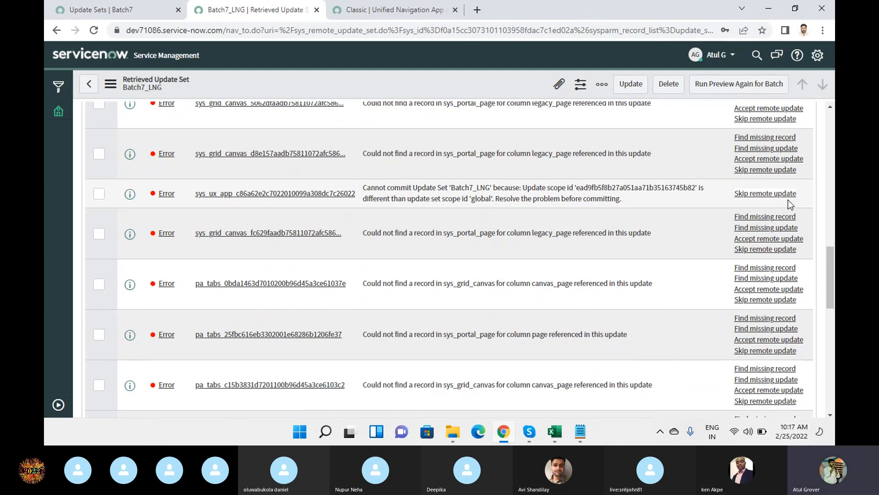
scroll(664, 311, up, 5)
scroll(665, 312, up, 10)
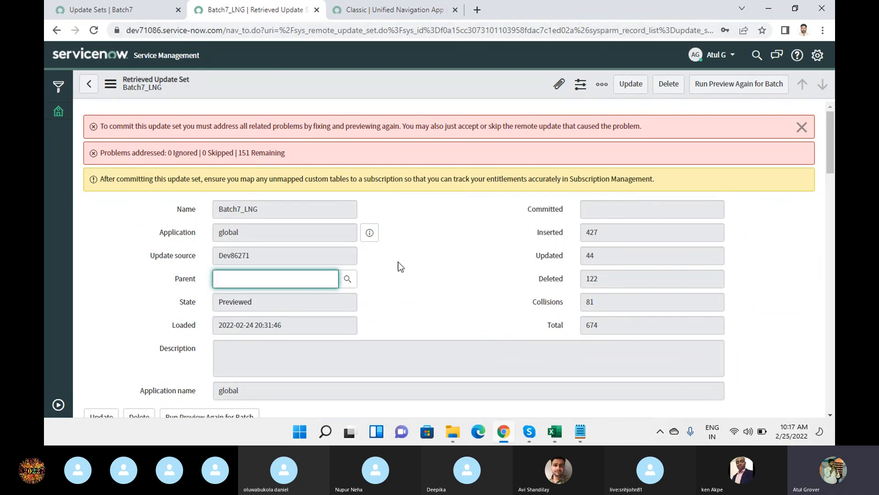
drag(586, 234, 605, 231)
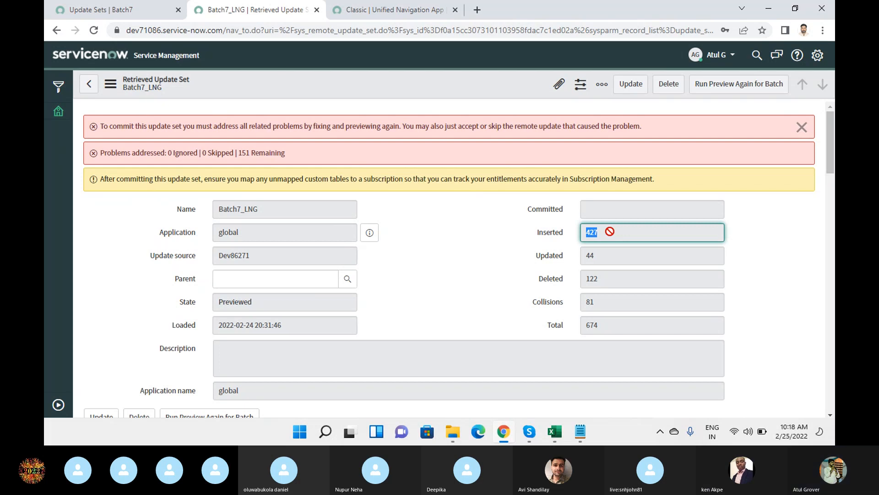
double_click(603, 253)
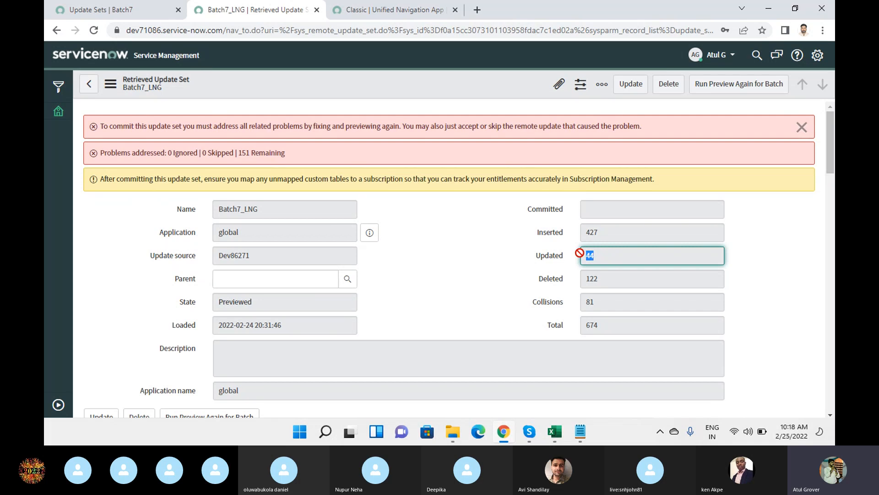
click(597, 225)
drag(595, 225, 586, 226)
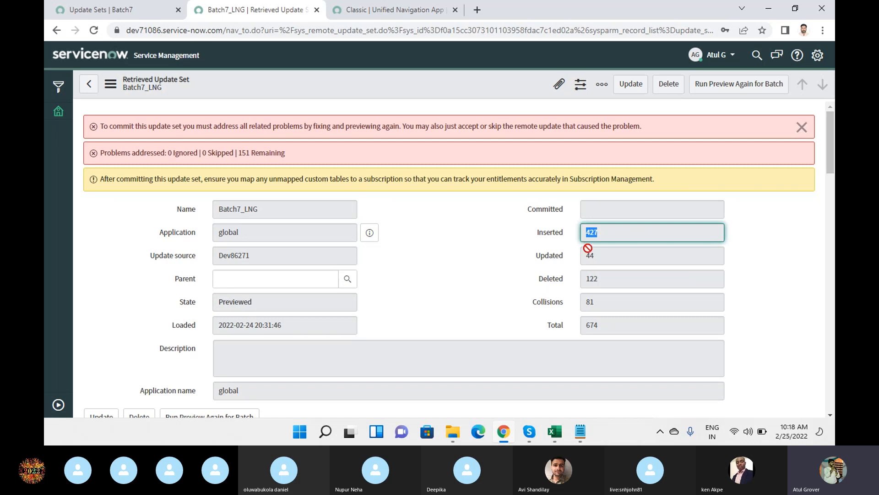
click(568, 256)
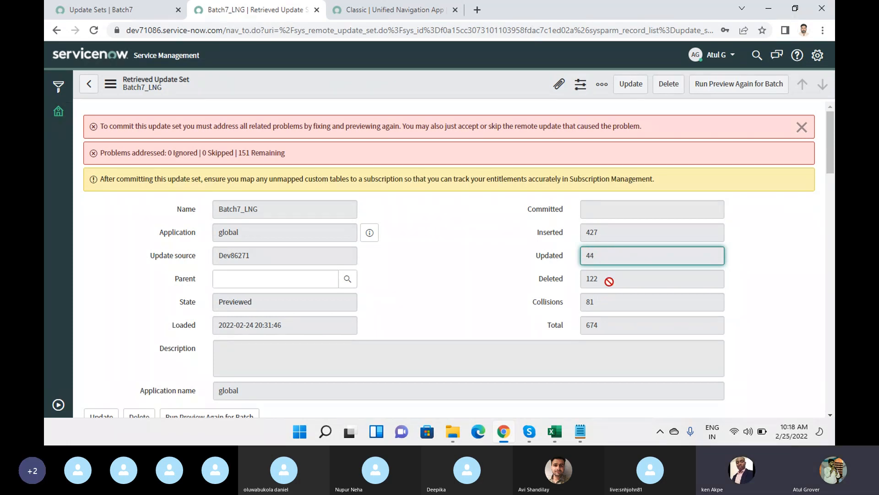
key(Tab)
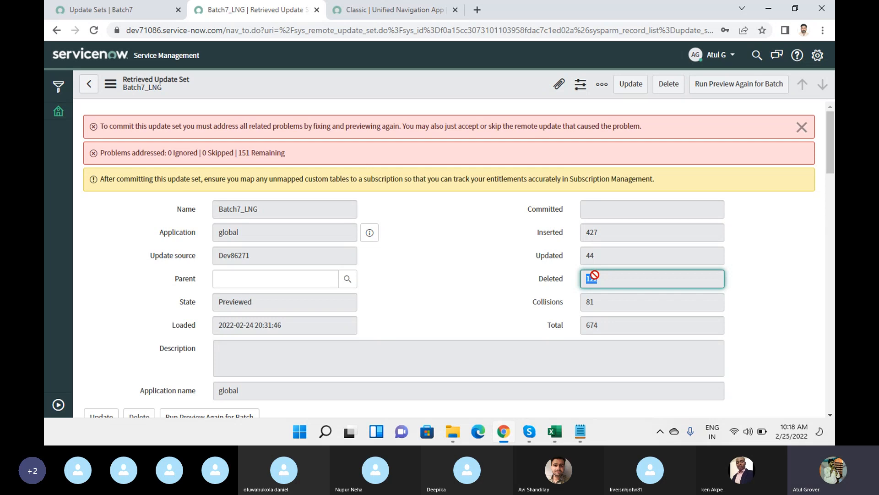
double_click(588, 302)
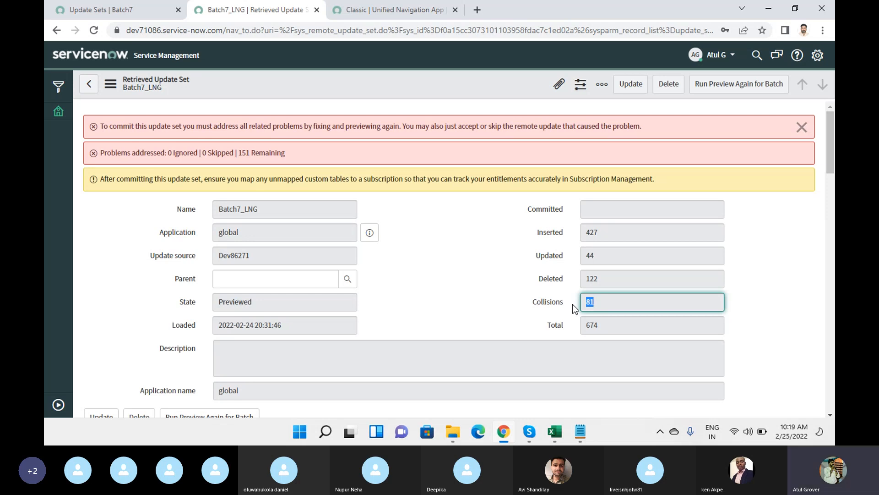
scroll(498, 331, down, 15)
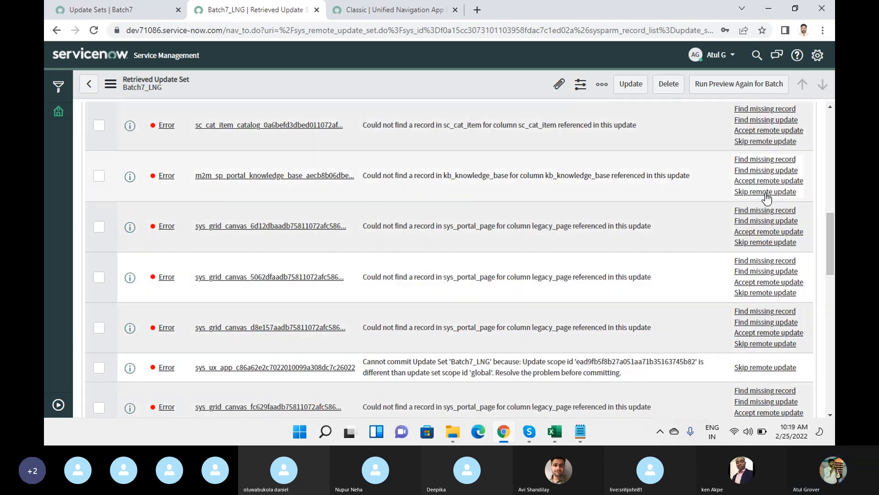
scroll(766, 202, down, 4)
scroll(764, 215, up, 8)
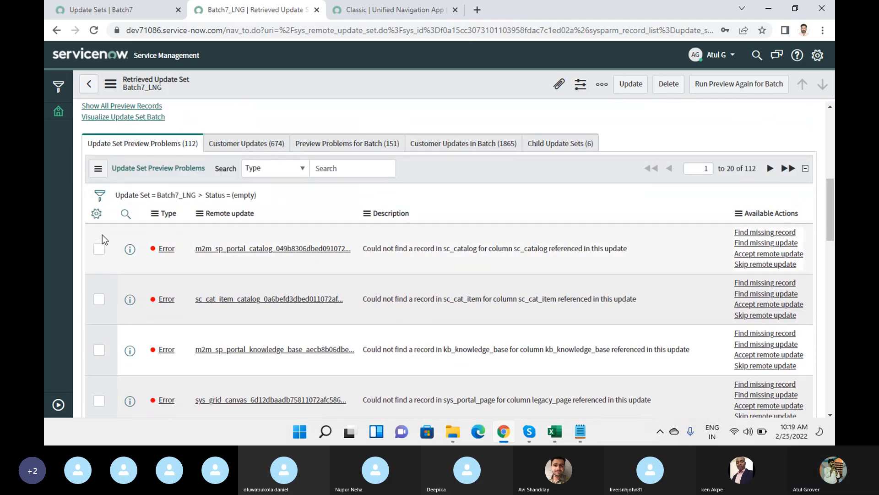
Select all 20 problems on the first page and skip their remote updates.
scroll(103, 247, down, 15)
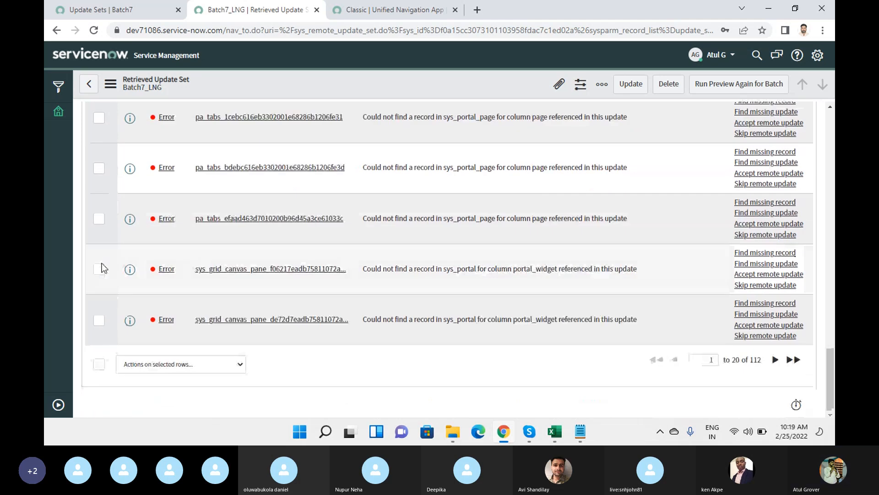
click(99, 365)
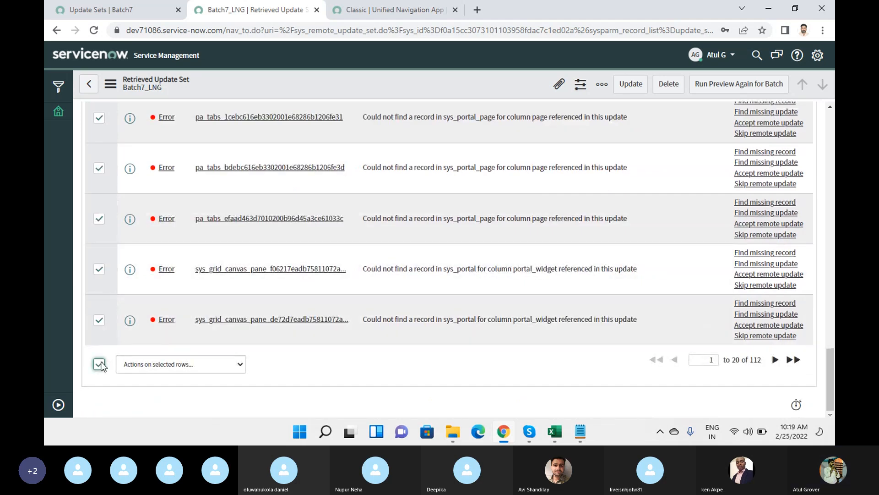
click(216, 368)
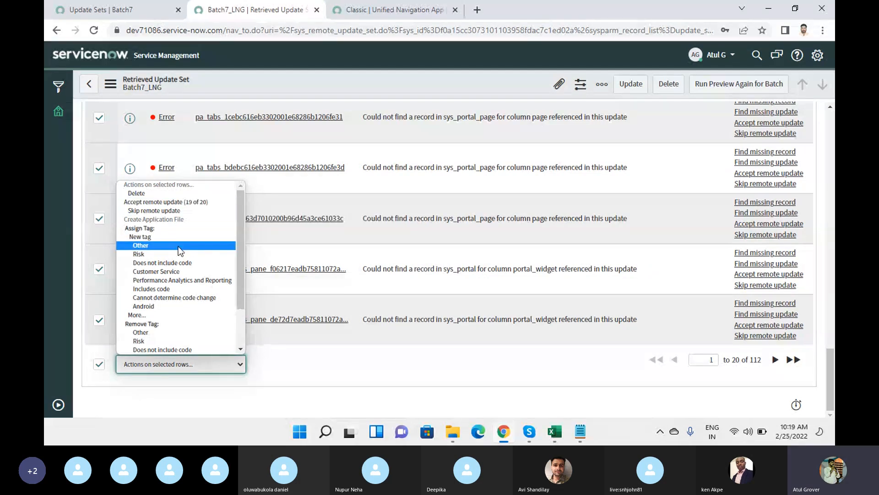
drag(243, 267, 243, 316)
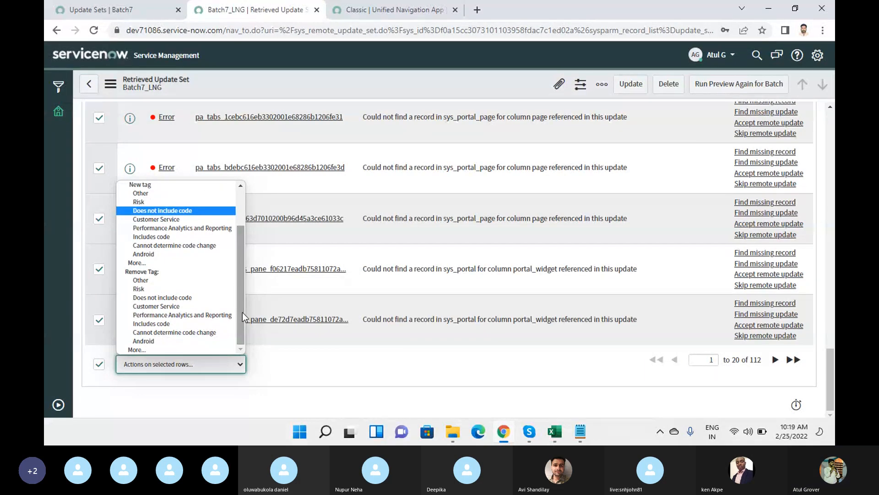
scroll(184, 257, up, 2)
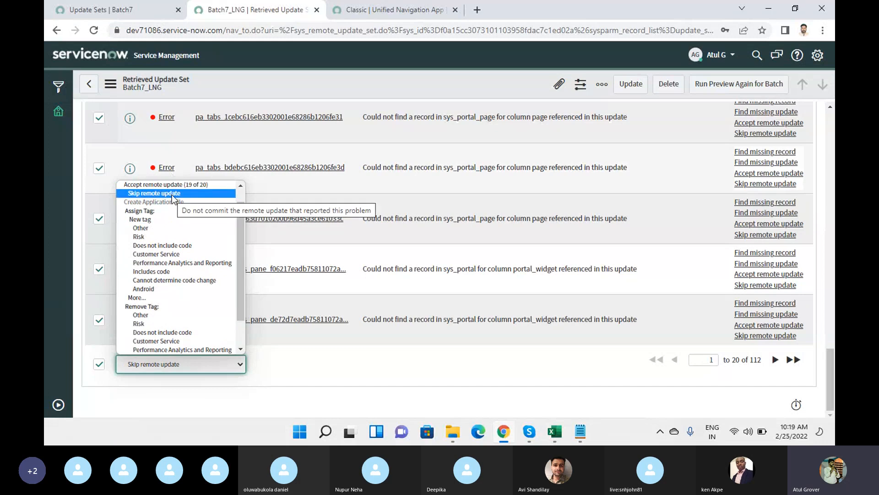
click(172, 194)
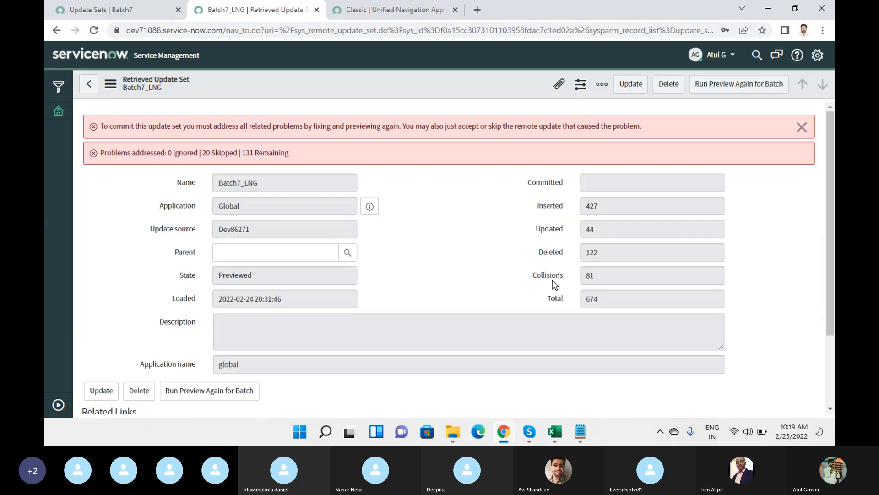
Skip the next two pages of 20 problems each, reaching 60 skipped and 91 remaining.
scroll(470, 245, down, 15)
scroll(470, 245, up, 5)
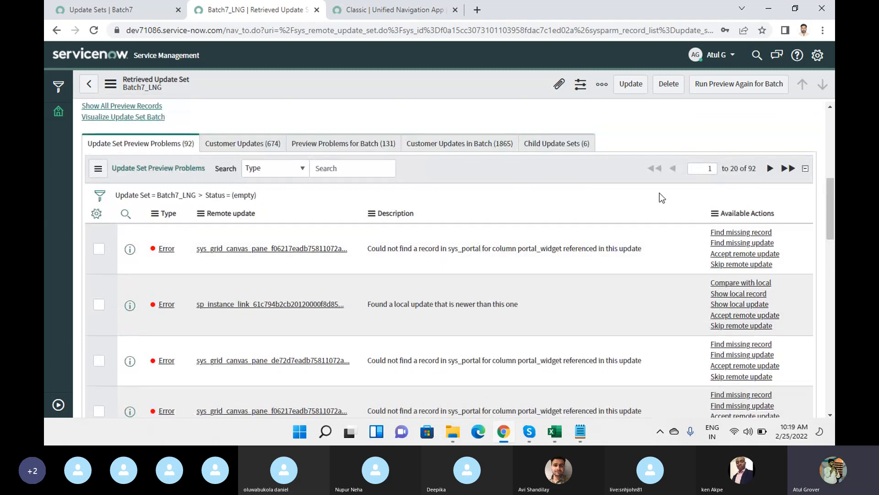
scroll(139, 297, down, 15)
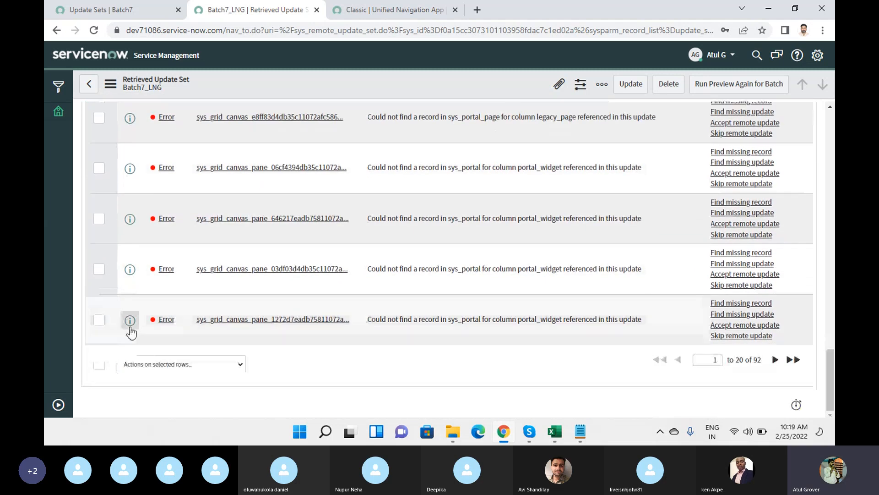
click(99, 364)
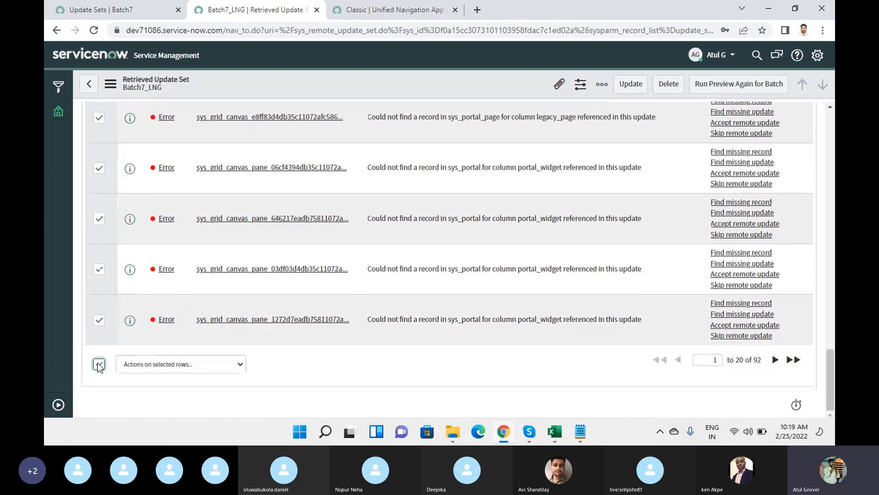
click(174, 369)
click(184, 203)
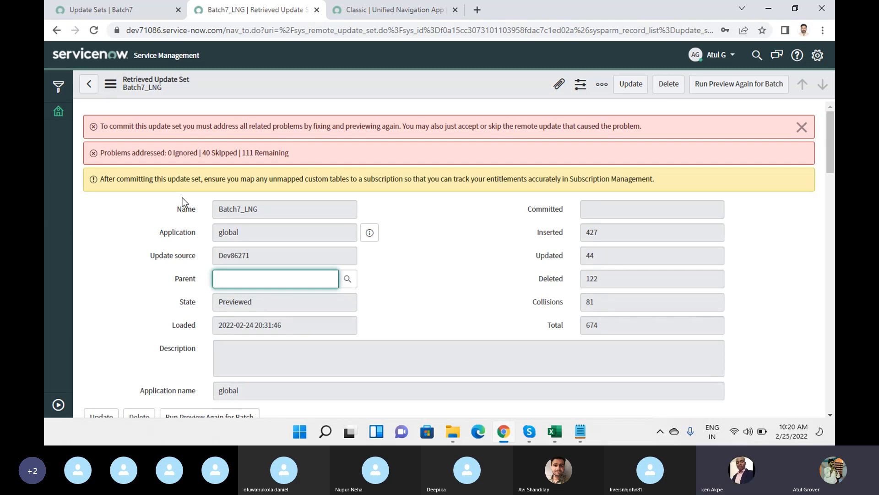
scroll(478, 225, down, 15)
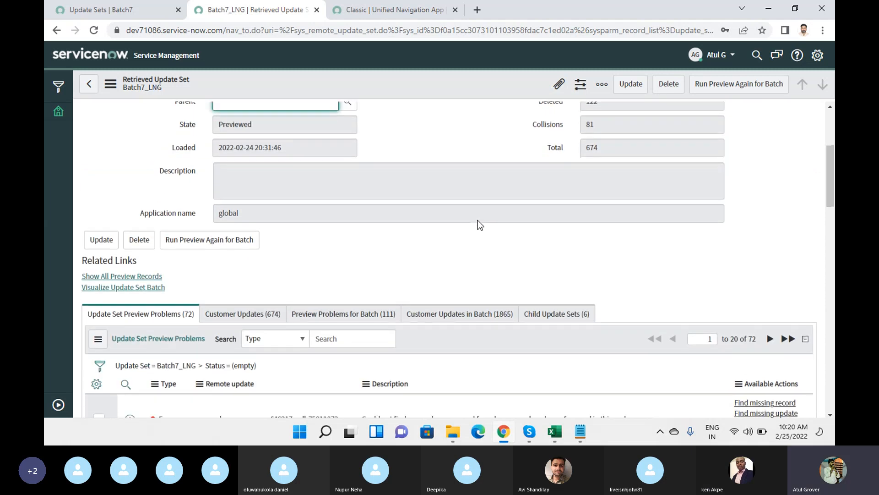
scroll(479, 224, down, 8)
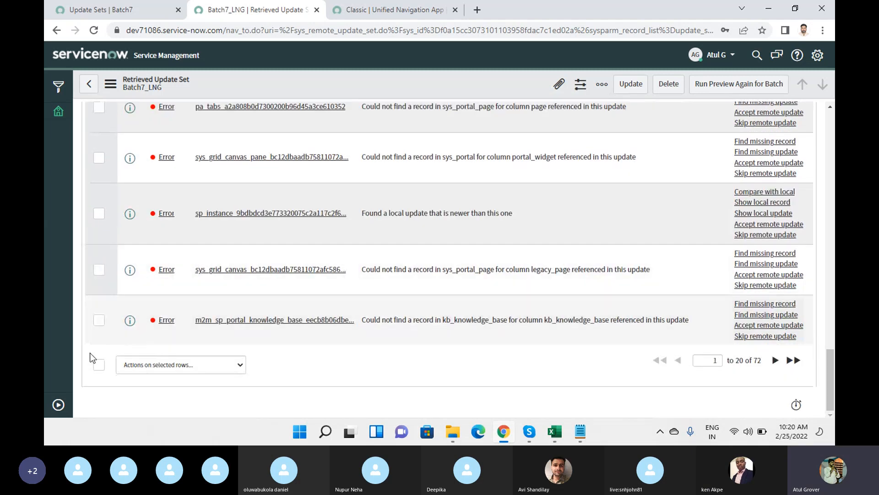
click(99, 365)
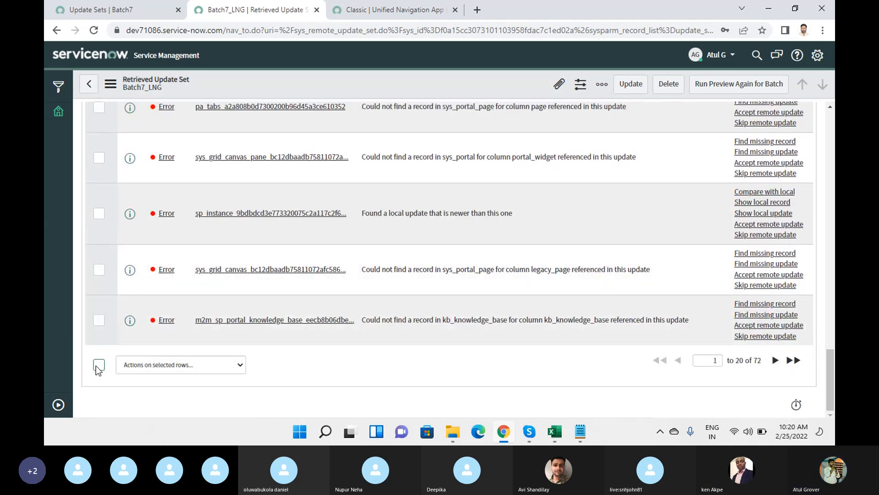
click(170, 366)
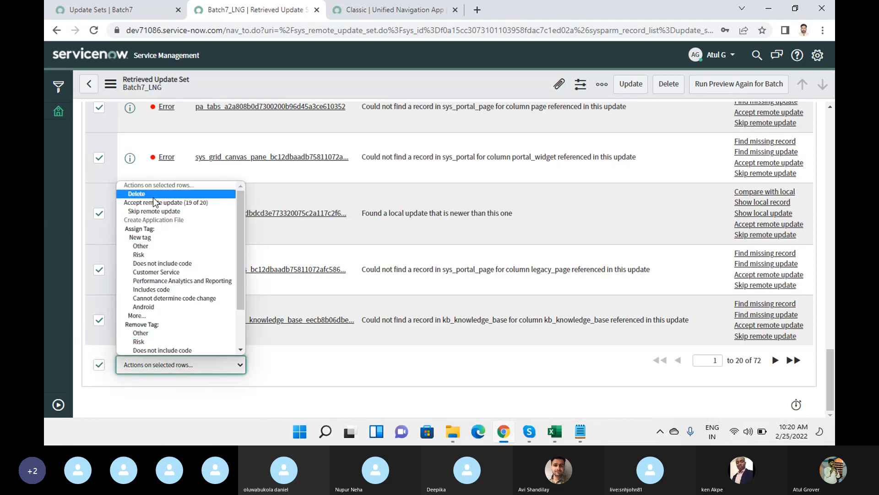
click(162, 212)
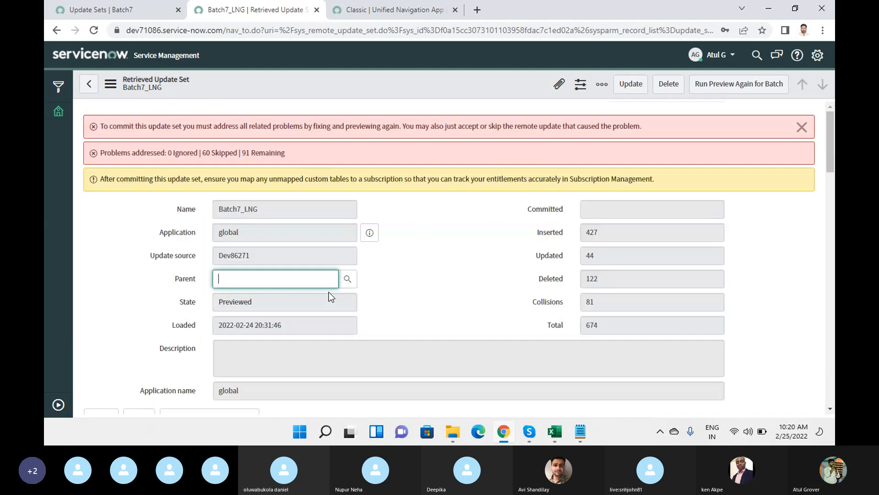
Select the next page of problems and accept their remote updates (18 of 20).
scroll(331, 297, down, 10)
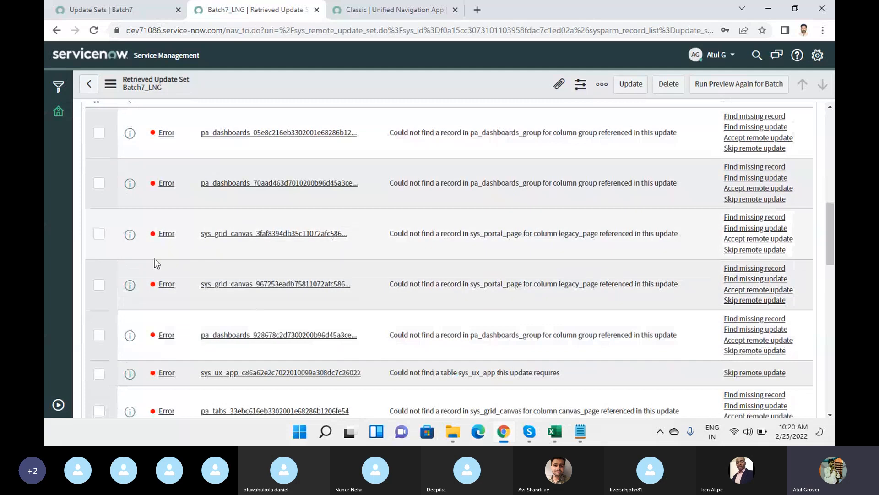
scroll(155, 258, down, 10)
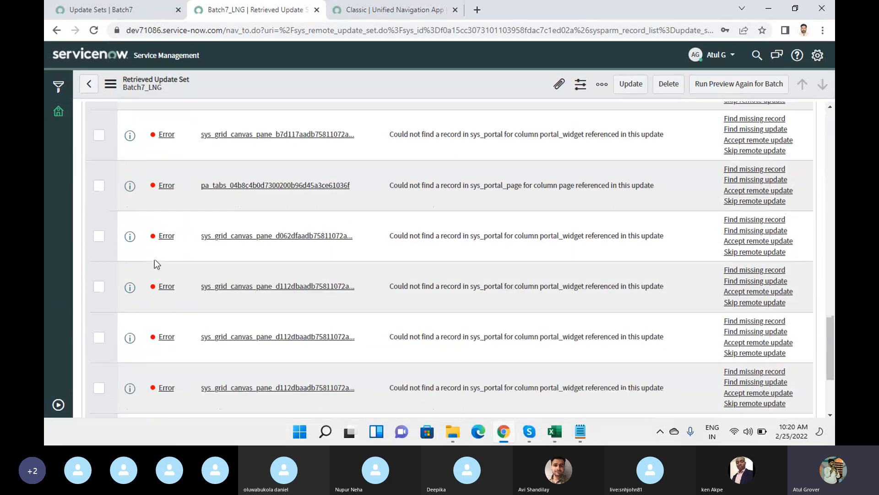
scroll(111, 383, down, 5)
click(99, 364)
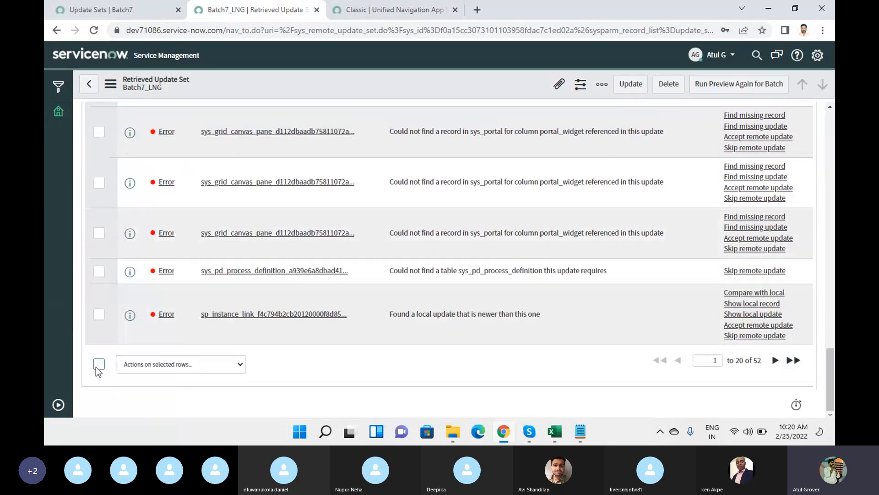
click(160, 369)
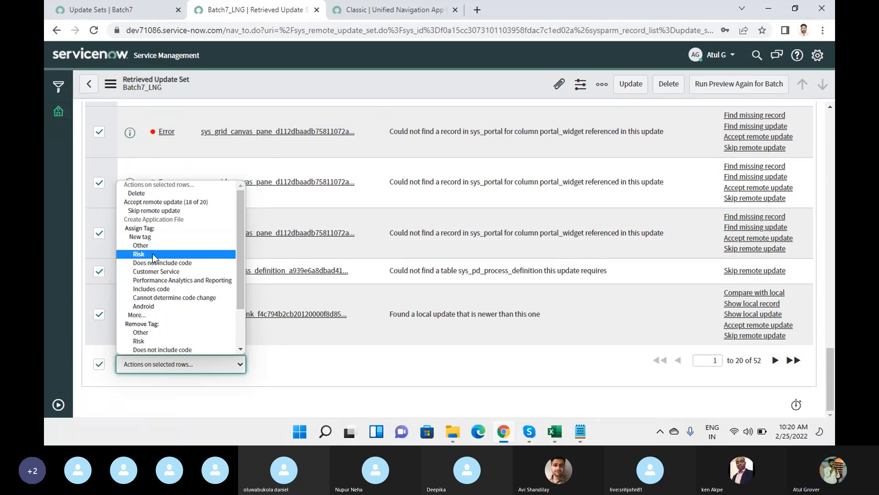
key(a)
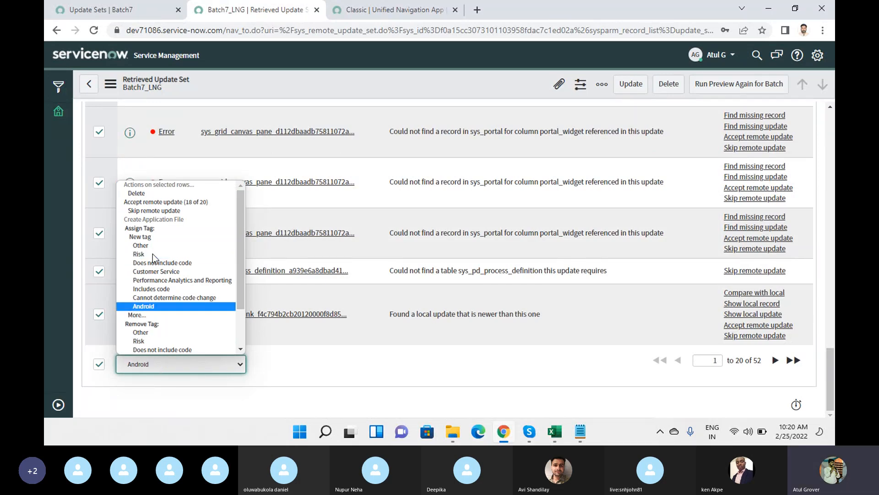
key(a)
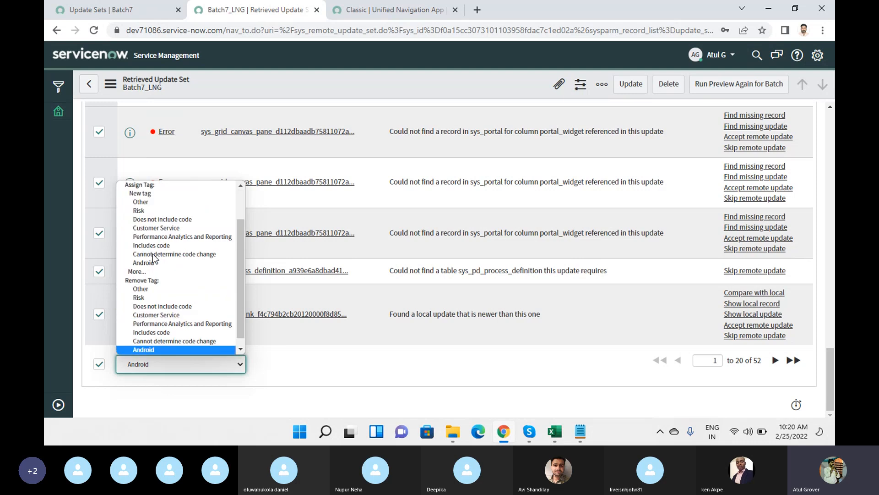
key(a)
key(a)
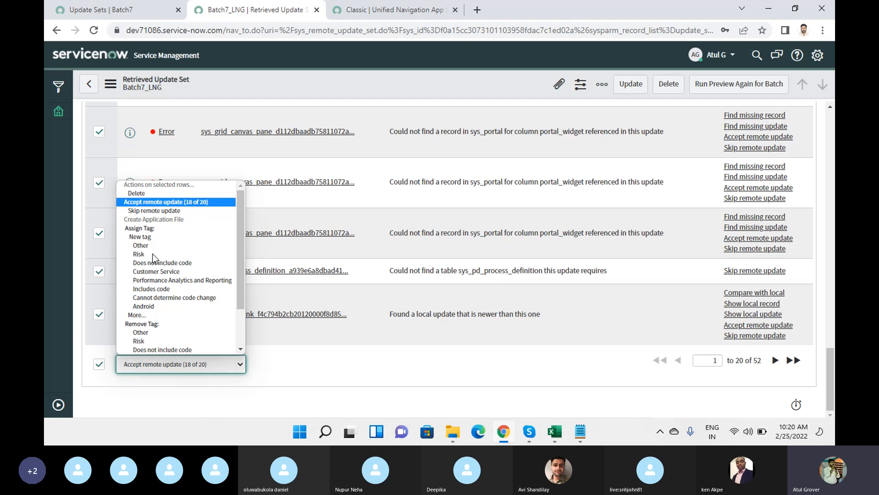
click(158, 205)
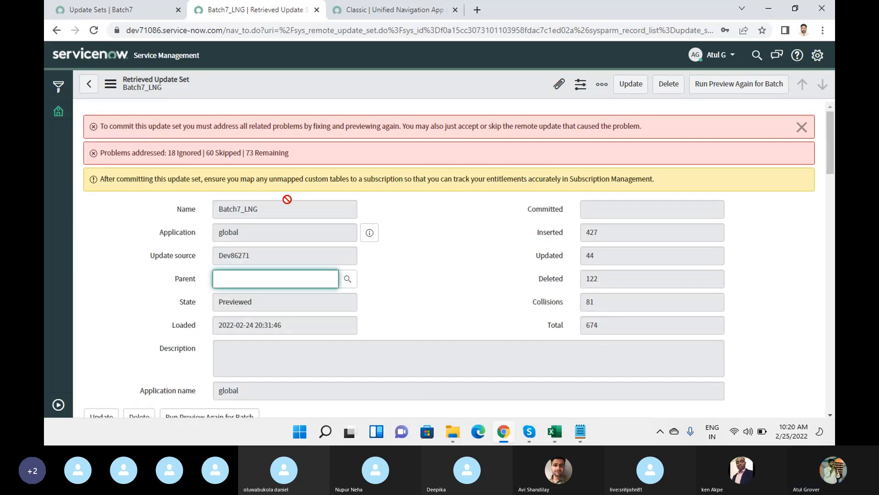
Point out the ignored, skipped and remaining counts, then skip the next page of 20 problems.
drag(246, 153, 314, 155)
drag(203, 153, 242, 153)
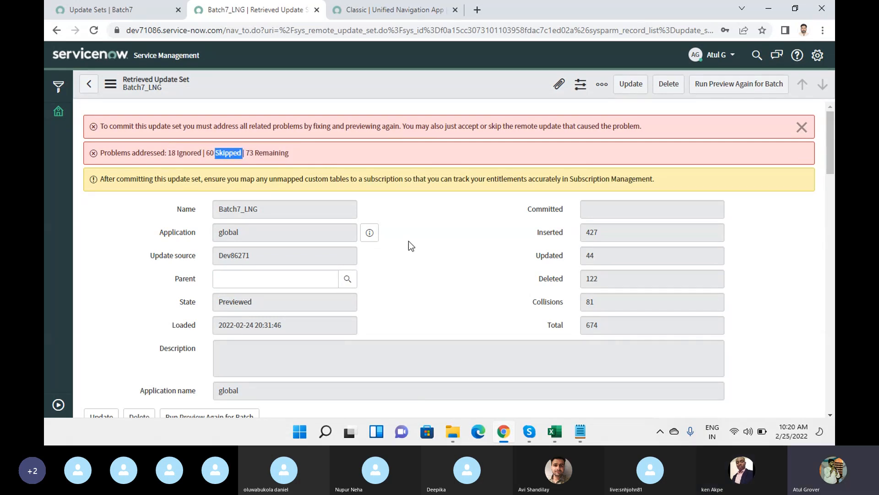
scroll(411, 248, down, 15)
scroll(411, 248, up, 8)
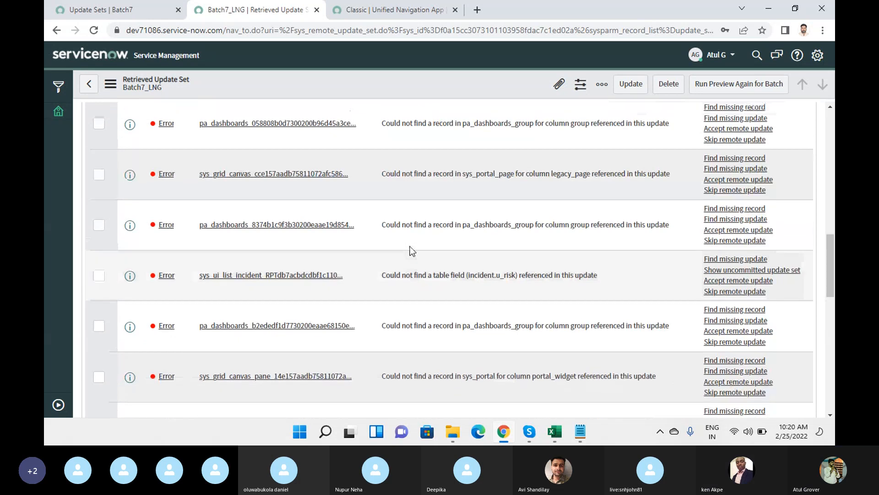
scroll(154, 269, down, 12)
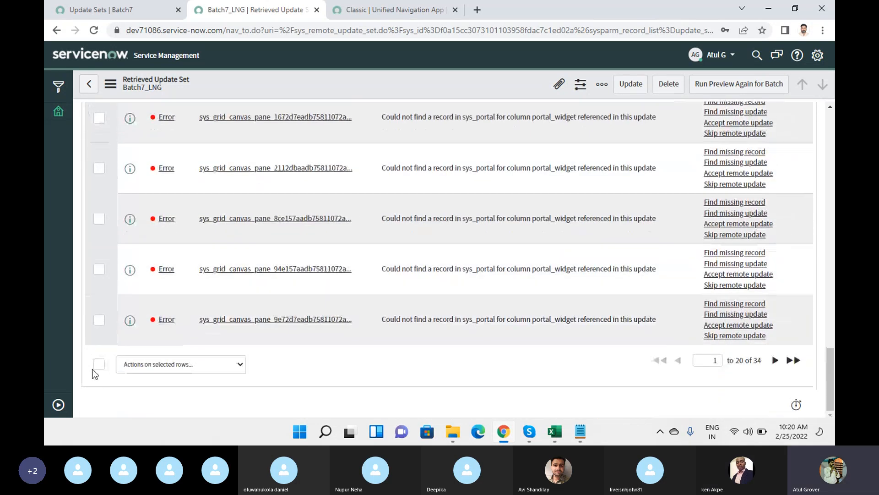
click(98, 365)
click(155, 367)
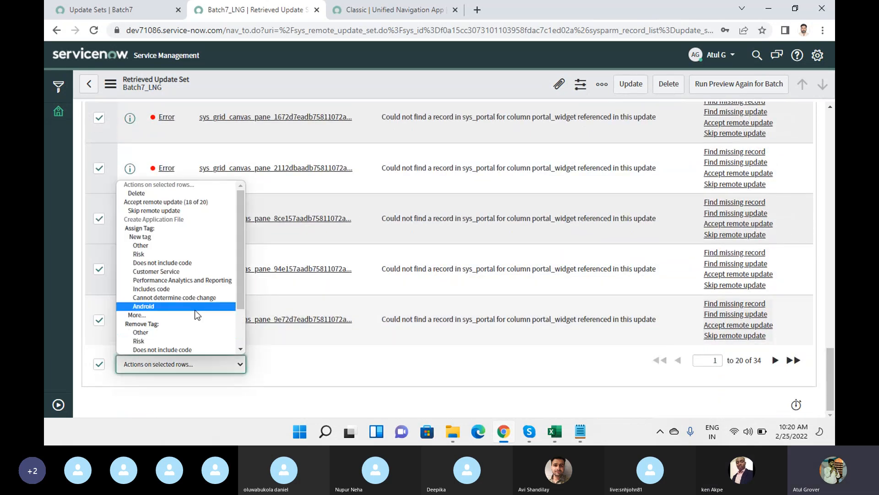
click(190, 214)
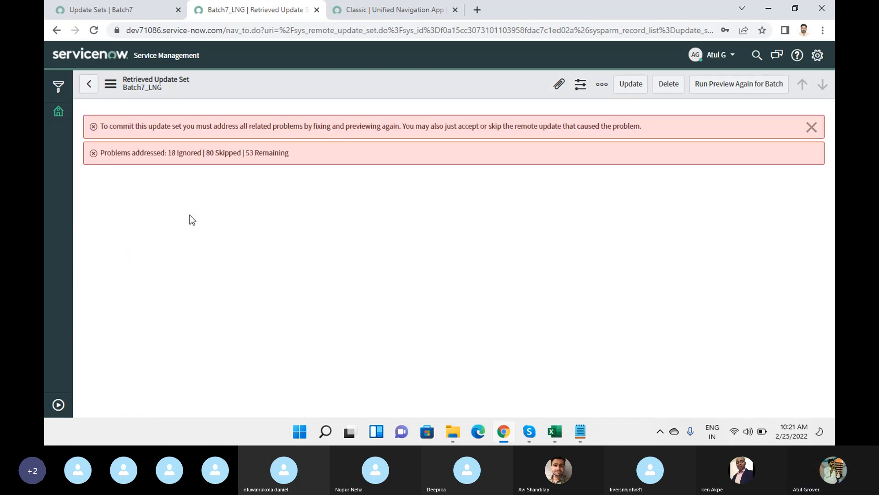
Skip the last 14 listed preview problems, leaving 39 remaining.
scroll(415, 248, down, 15)
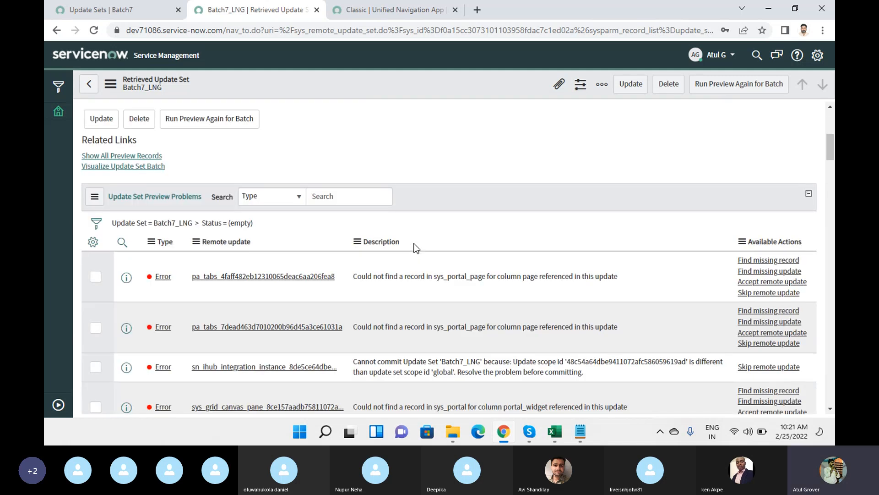
scroll(124, 322, down, 3)
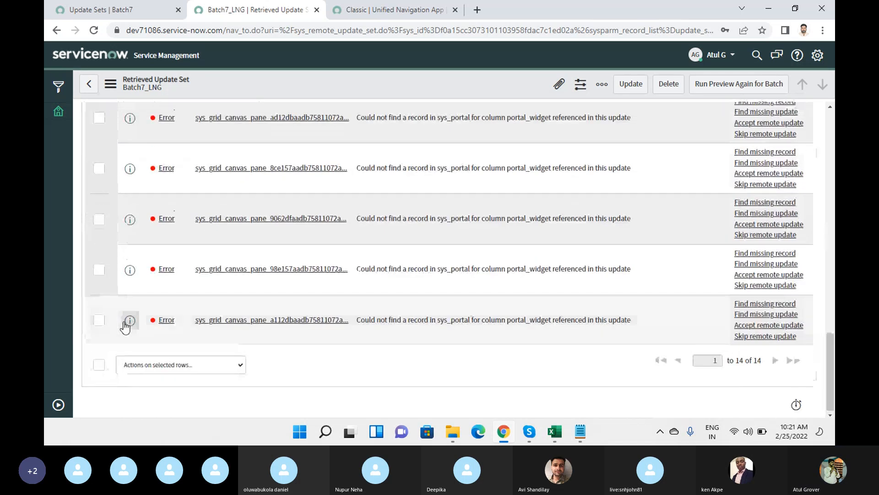
click(99, 364)
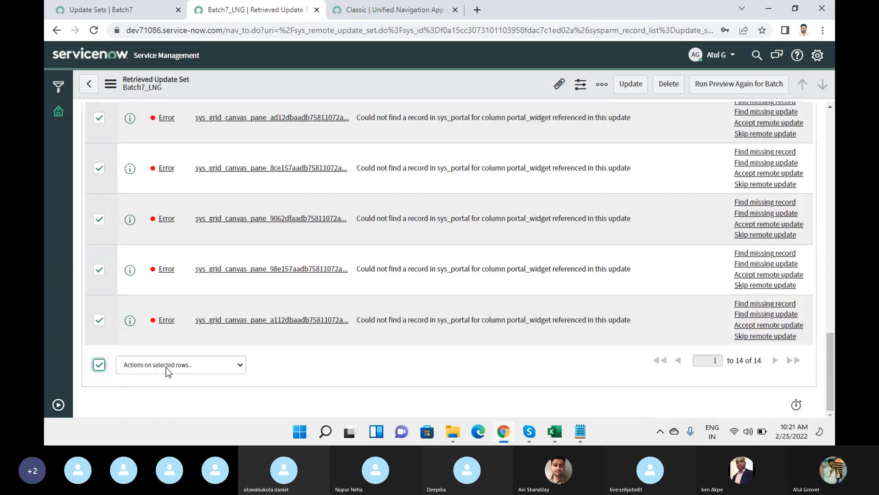
click(166, 367)
click(173, 211)
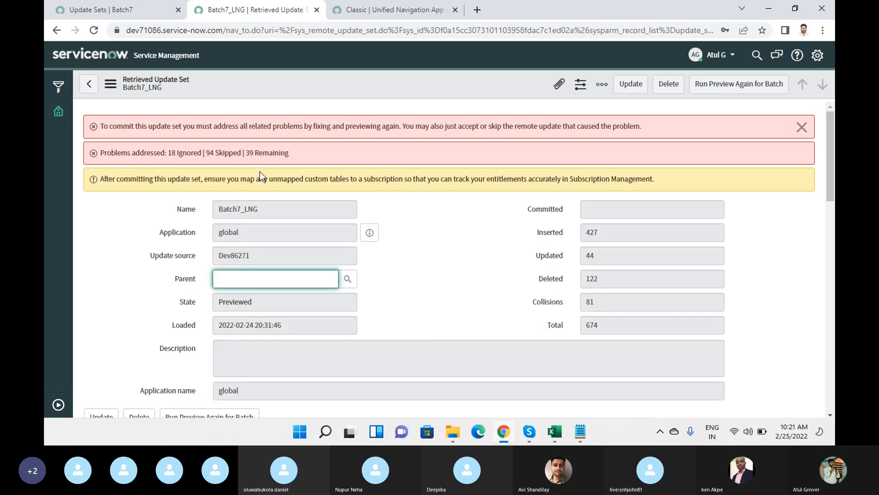
scroll(468, 251, down, 8)
scroll(468, 252, down, 5)
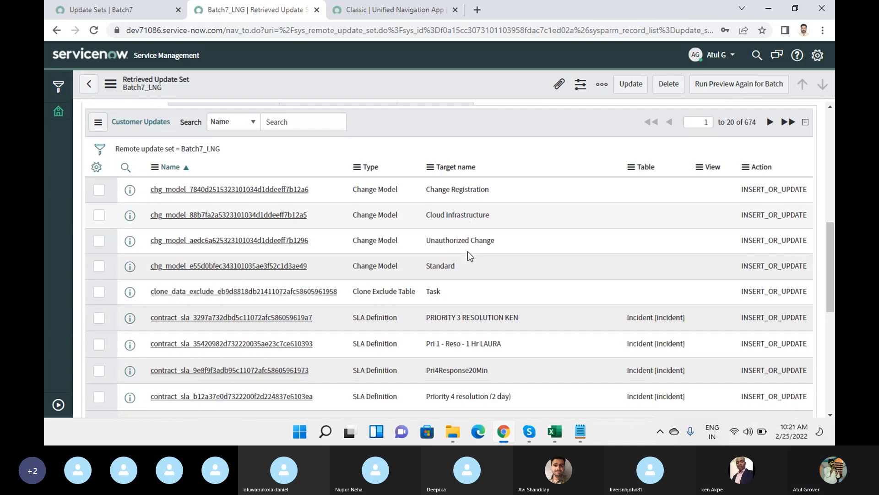
scroll(468, 252, up, 5)
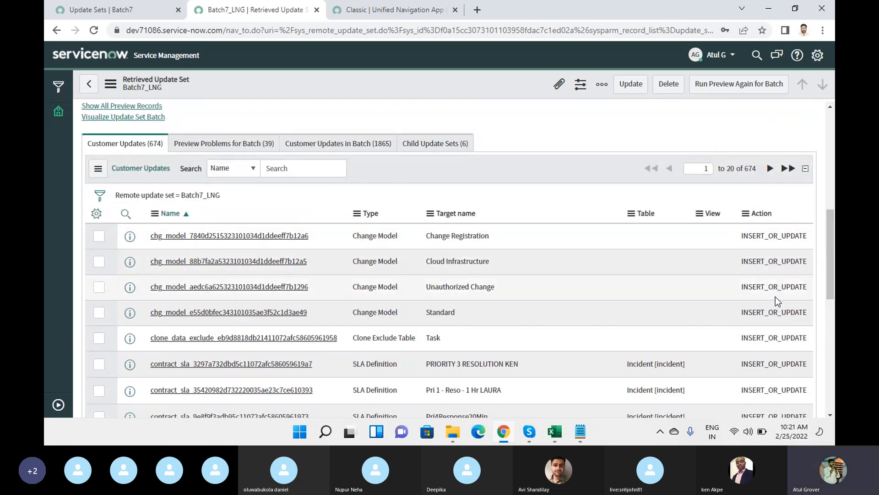
scroll(776, 298, down, 5)
scroll(623, 212, up, 8)
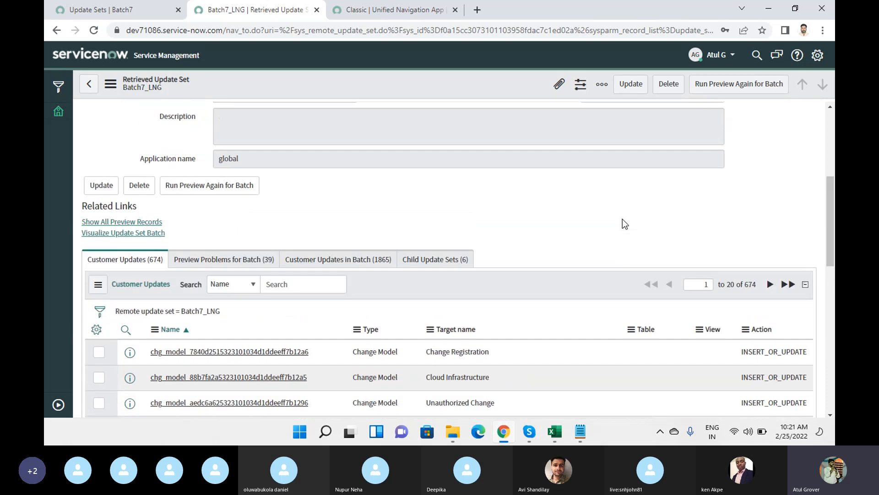
scroll(622, 219, up, 5)
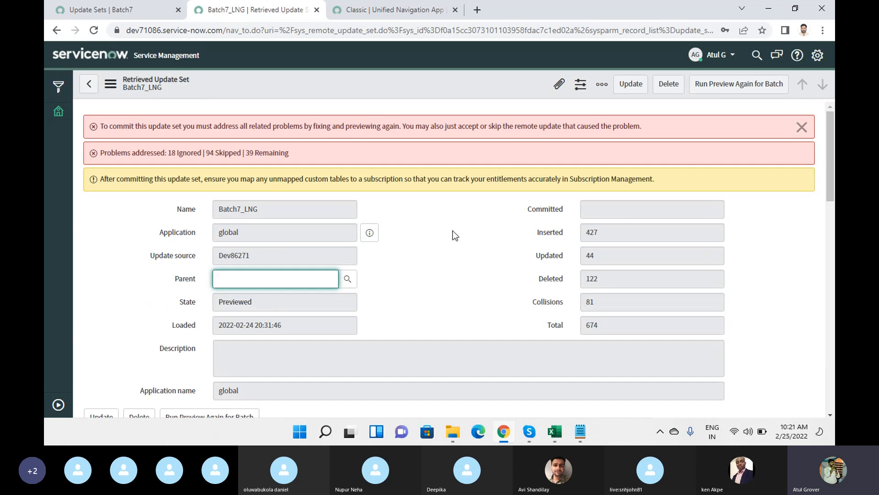
scroll(455, 235, down, 5)
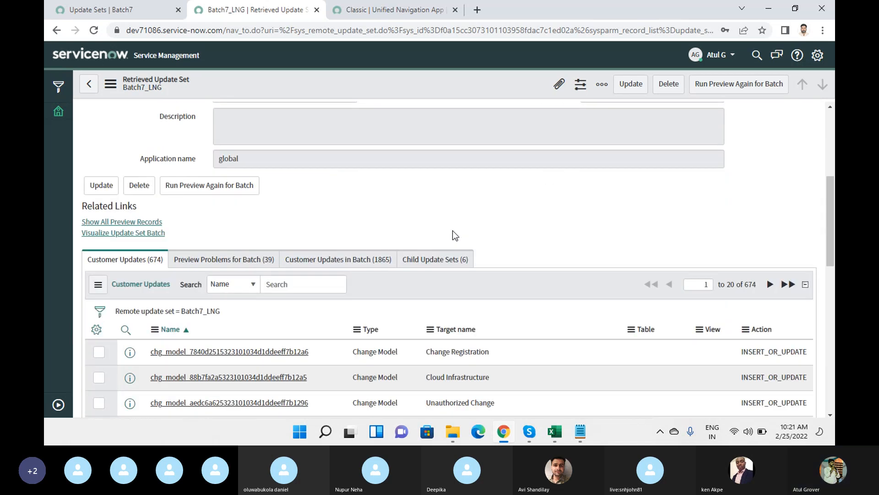
Show the batch's 39 preview problems and accept remote updates for the first 20.
click(209, 263)
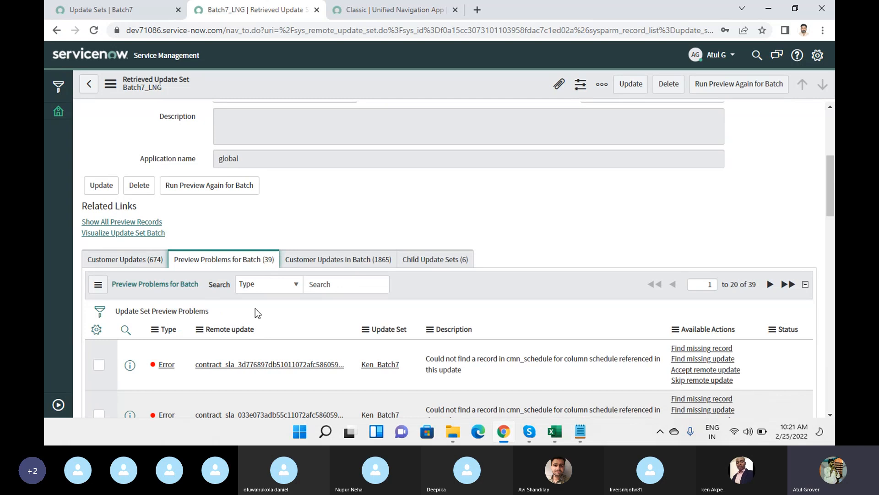
scroll(255, 309, down, 4)
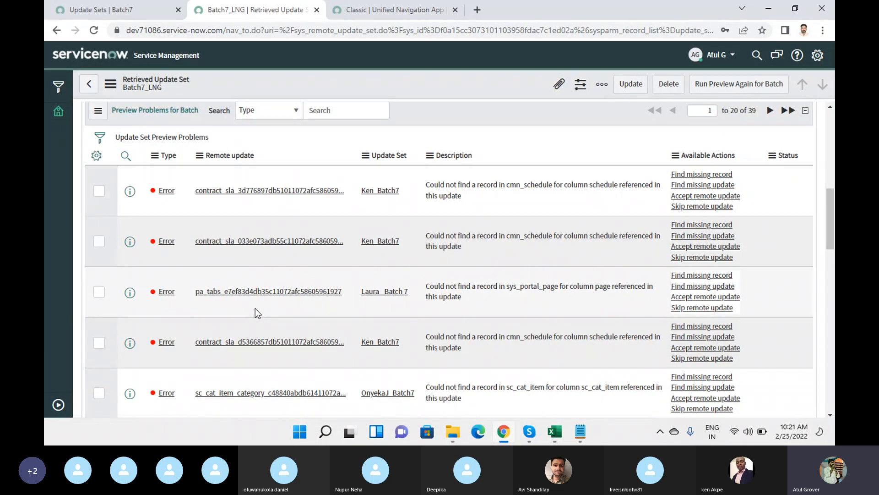
scroll(255, 309, down, 10)
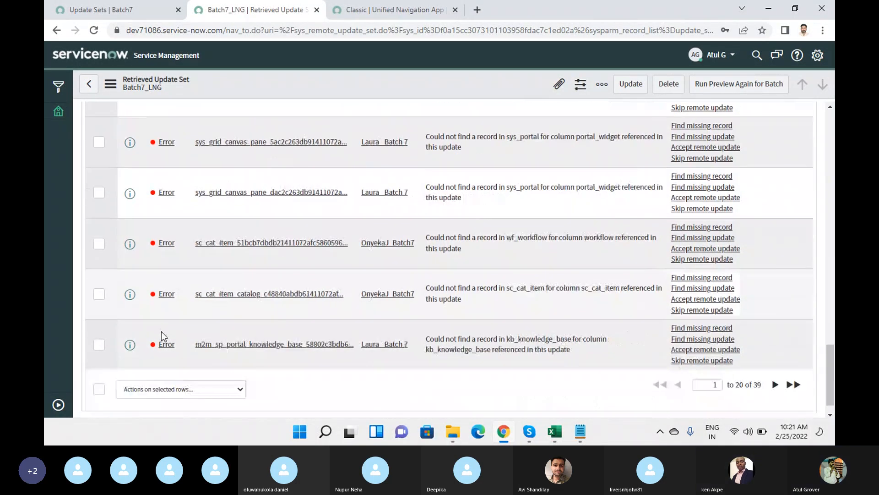
scroll(161, 331, down, 1)
click(99, 364)
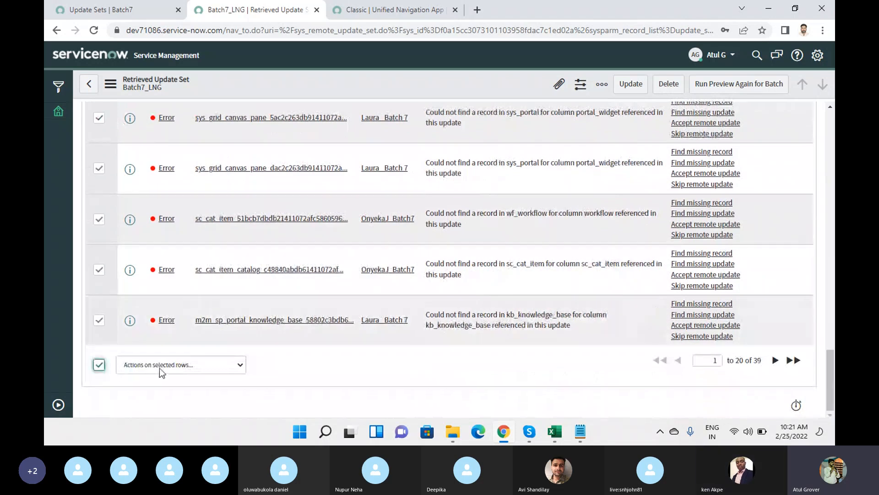
click(159, 367)
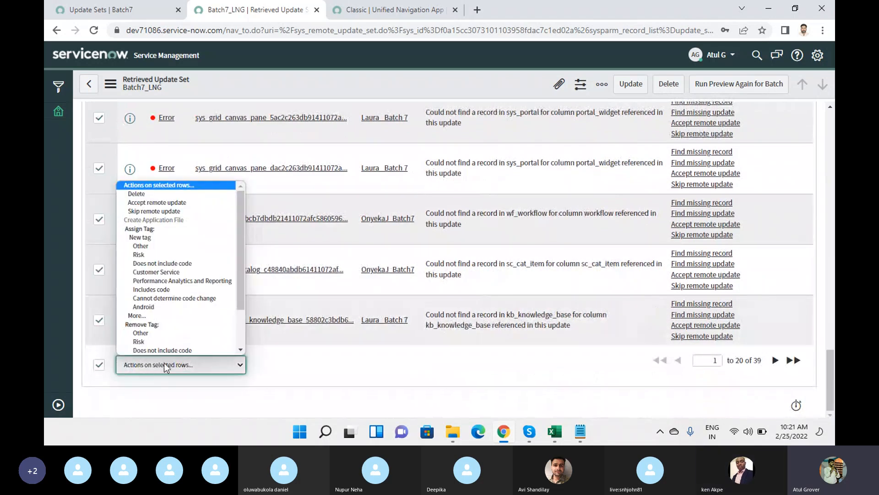
click(163, 202)
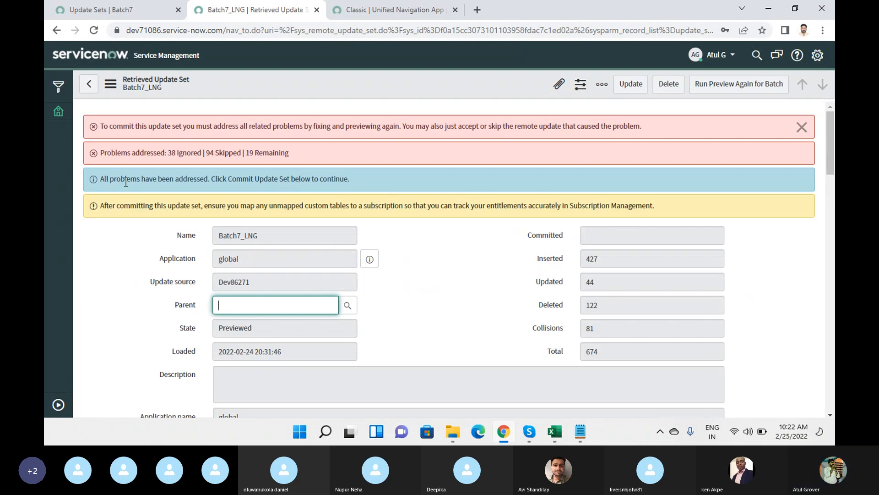
Highlight the all-problems-addressed message and skip the final 19 batch preview problems.
drag(117, 179, 340, 181)
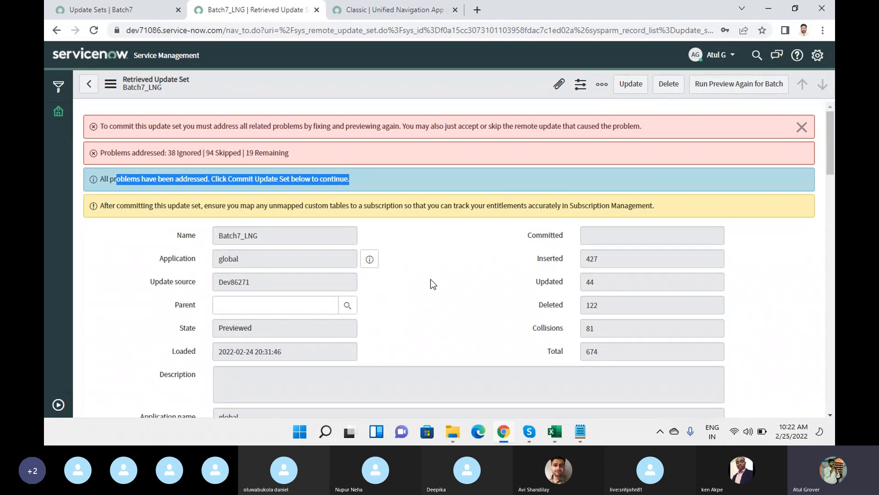
scroll(430, 279, down, 5)
scroll(430, 284, down, 6)
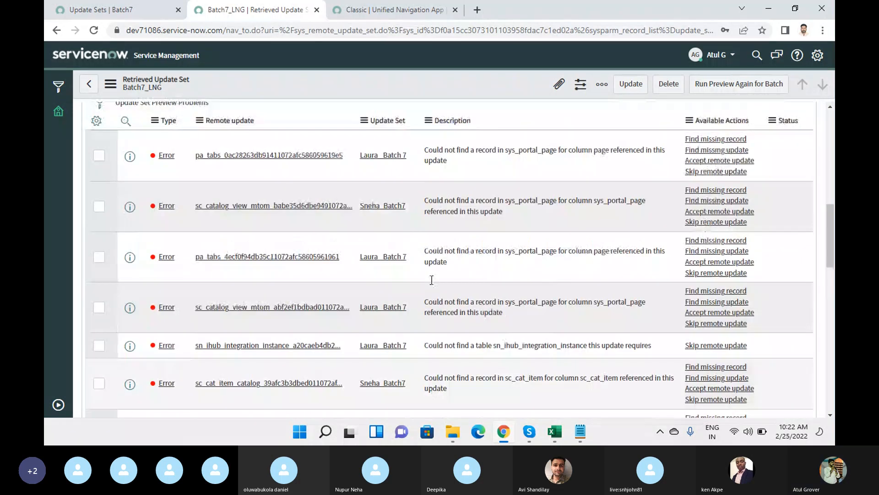
scroll(130, 319, up, 4)
scroll(160, 300, down, 5)
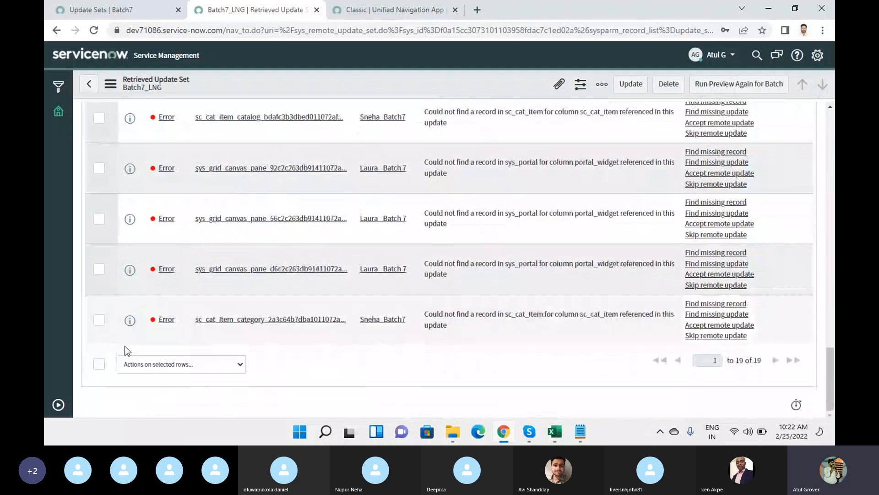
click(99, 364)
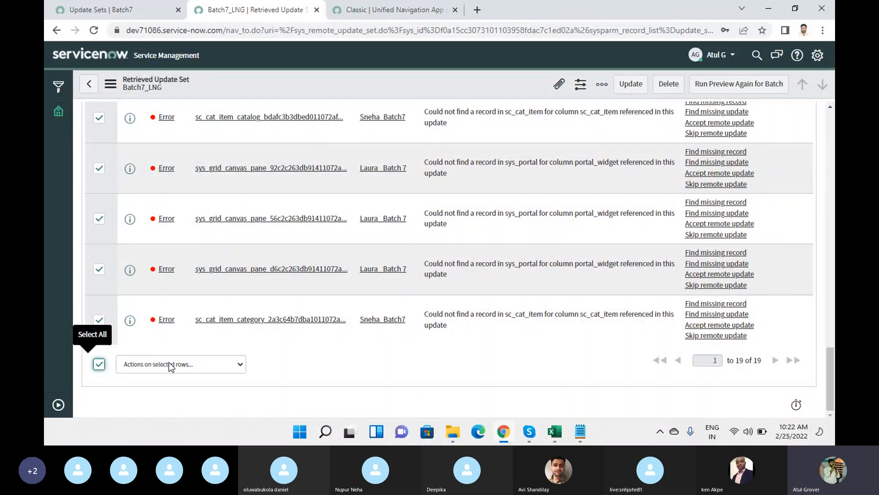
click(170, 364)
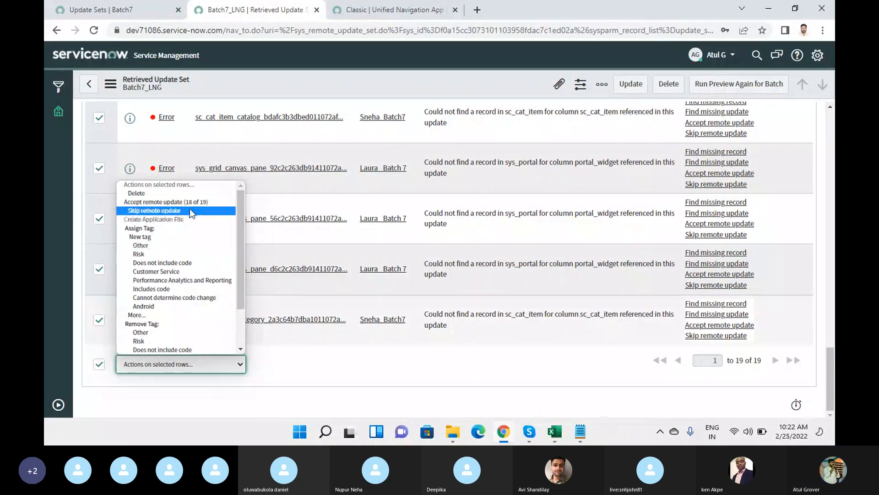
click(189, 210)
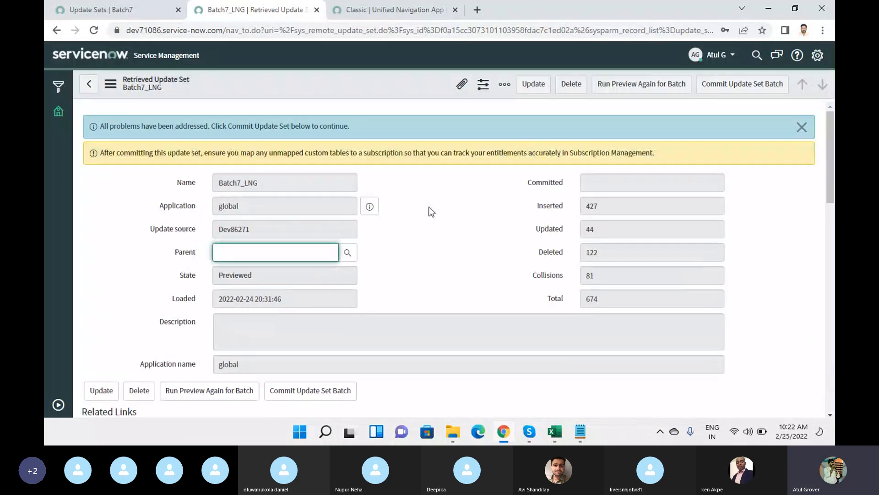
Rerun the preview for the entire Batch7_LNG update set batch and let it reach 85%.
click(627, 94)
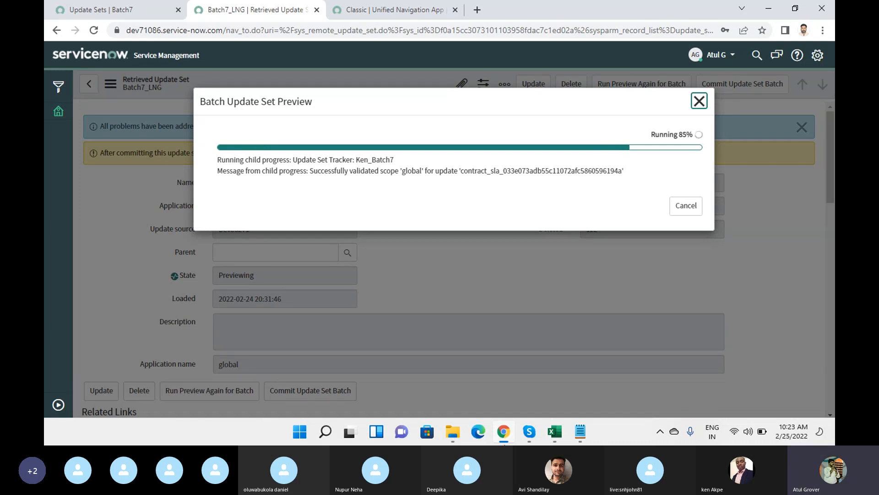
In Notepad, add a Batch 7 update note asking what to do if its changes fail, then return to Chrome.
click(582, 432)
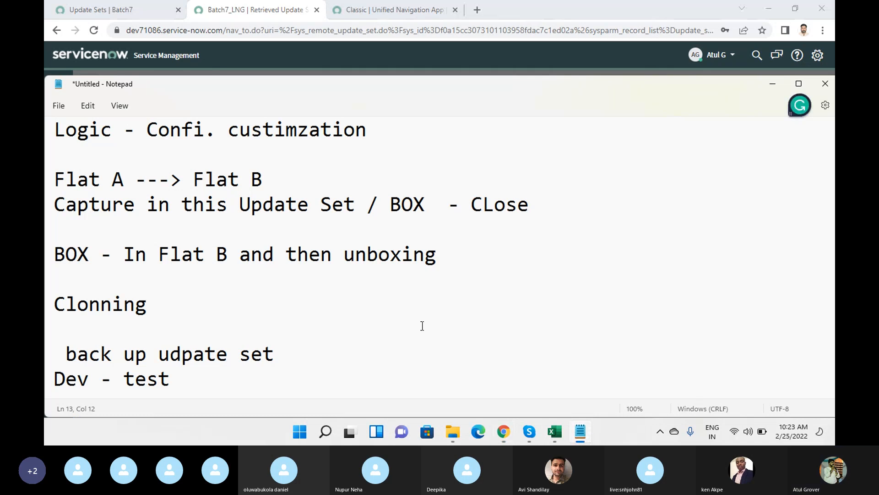
key(Return)
key(Return)
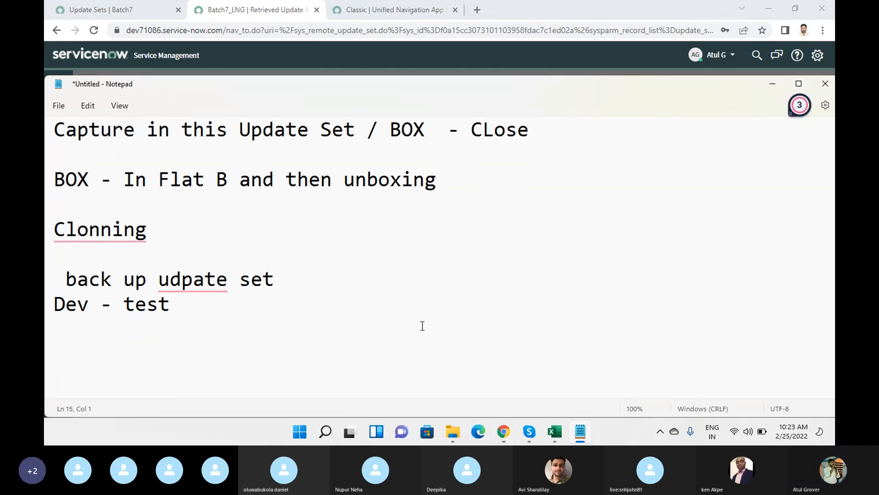
text(Batch )
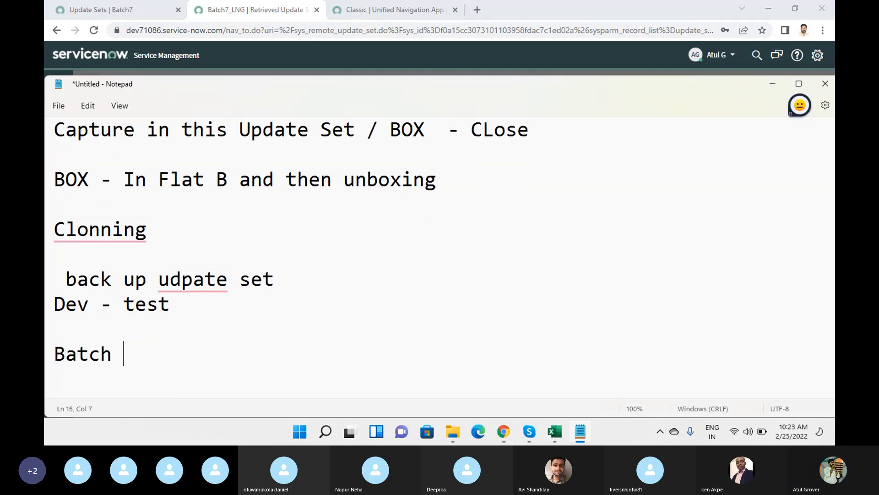
text(7 Udpate )
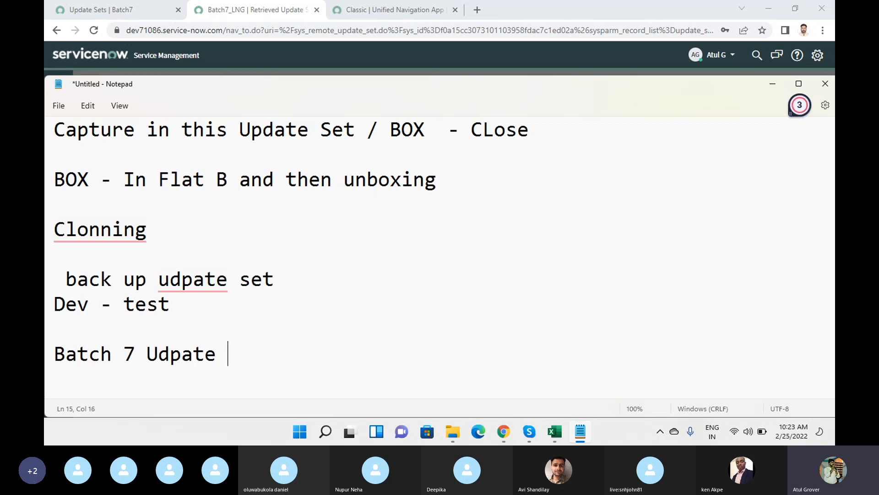
text(- Sneha Inc )
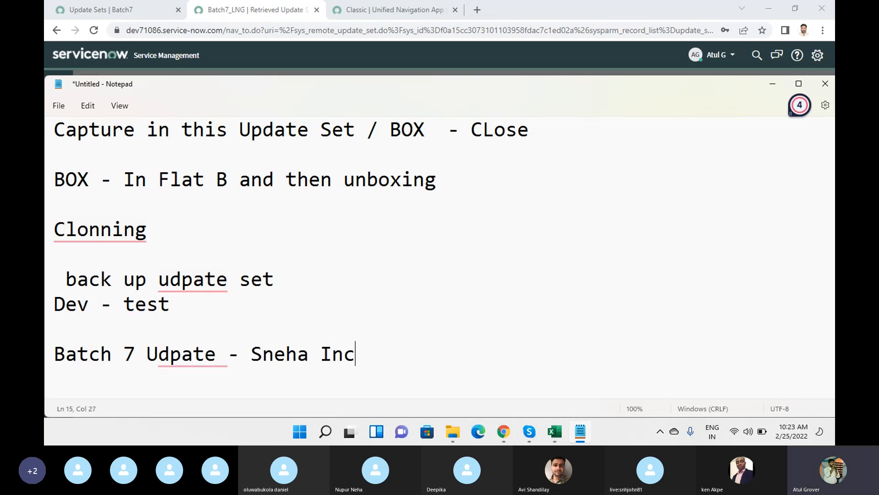
text( -- if batch 7 chnages)
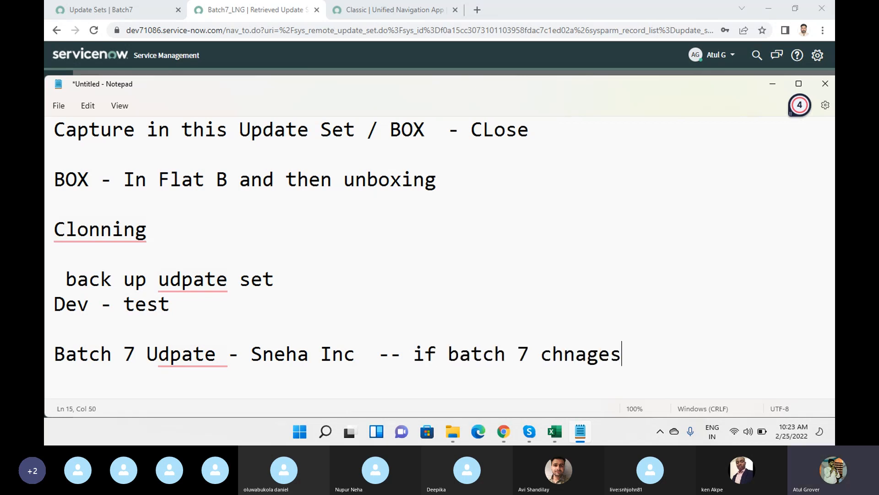
text( are not wrkin?)
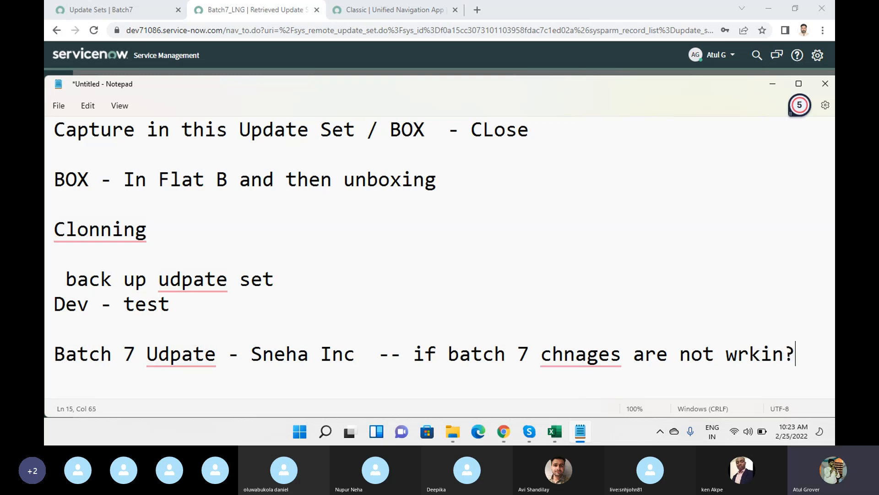
key(Return)
key(alt+Tab)
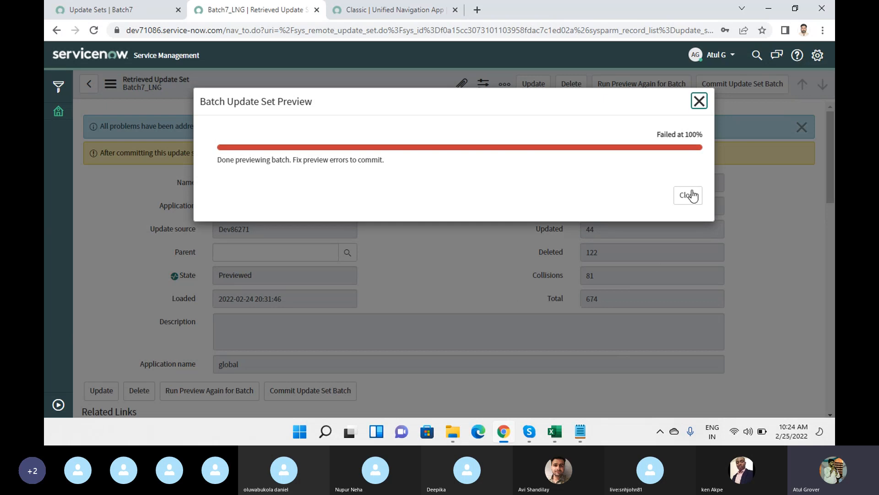
Close the failed batch preview result and open the Update Set Preview Problems list.
click(687, 195)
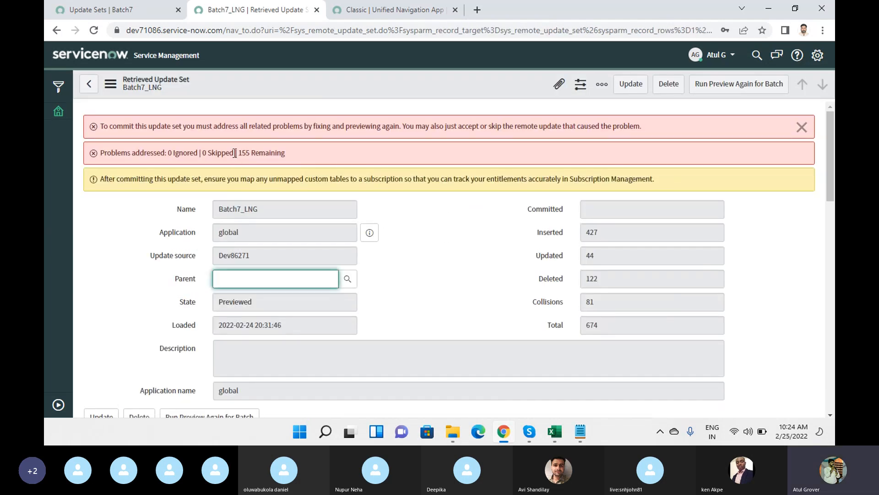
drag(235, 153, 380, 144)
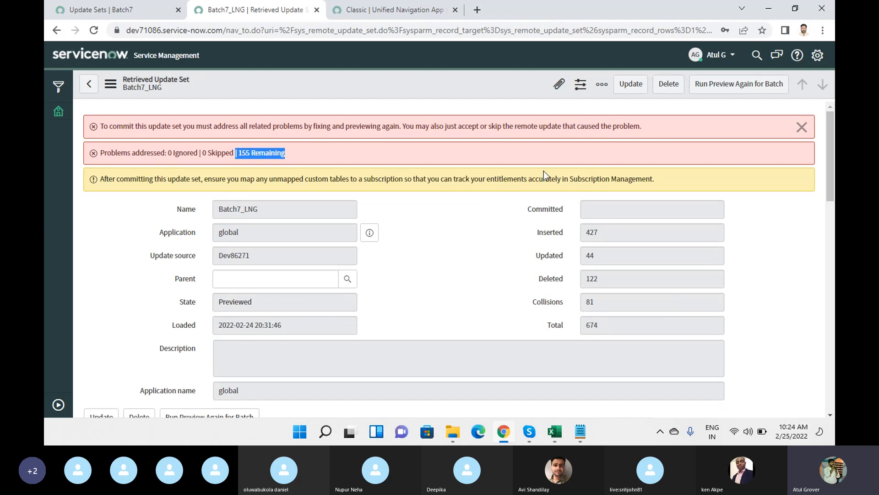
scroll(413, 263, down, 15)
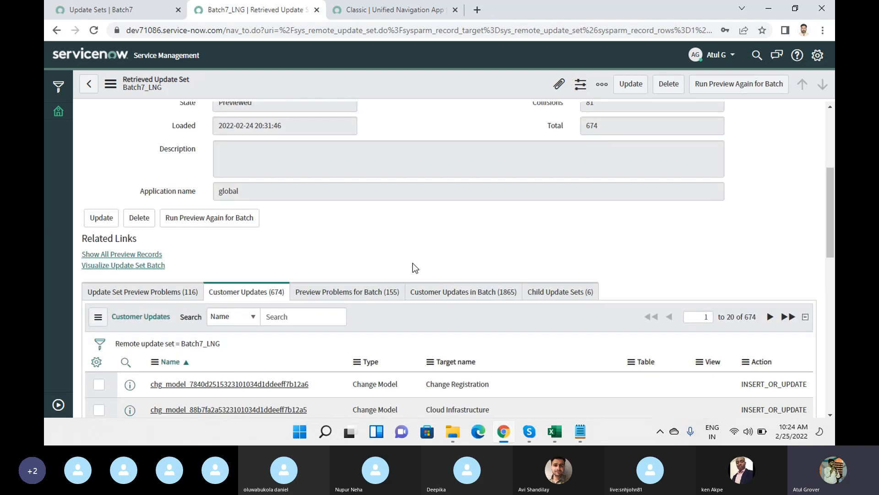
scroll(413, 262, up, 8)
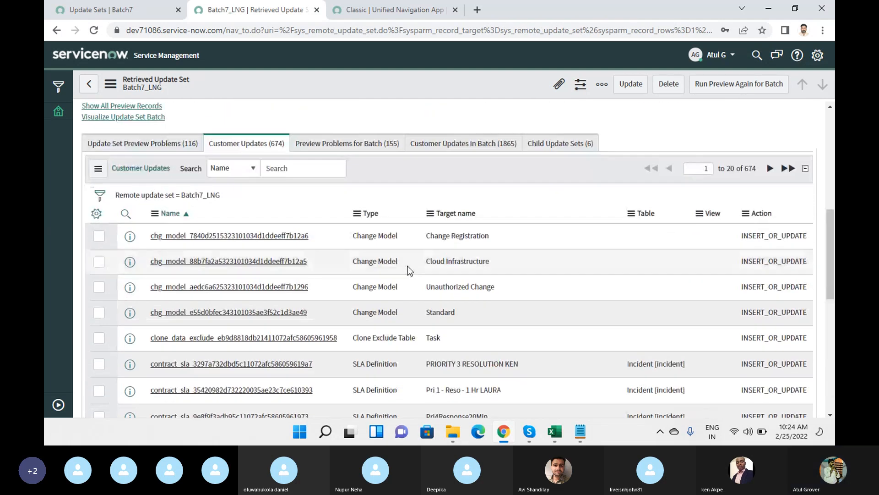
click(157, 146)
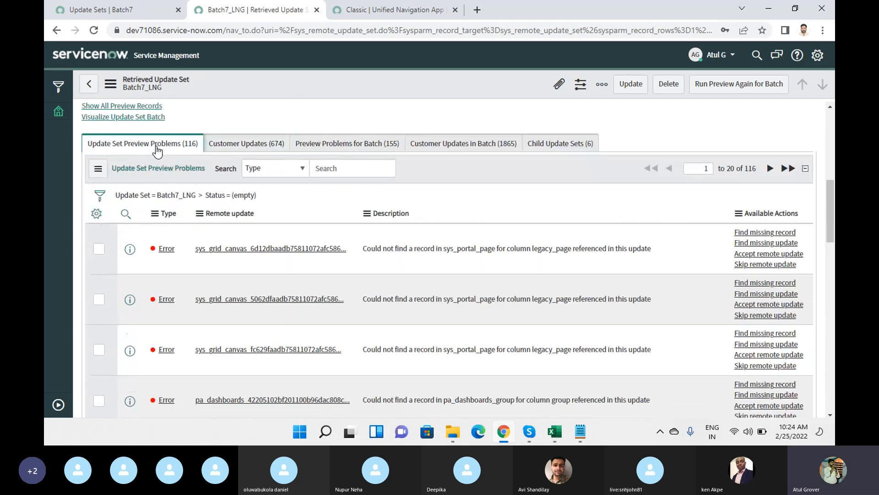
Skip the remote updates for the first page of 20 preview problems.
scroll(144, 265, down, 15)
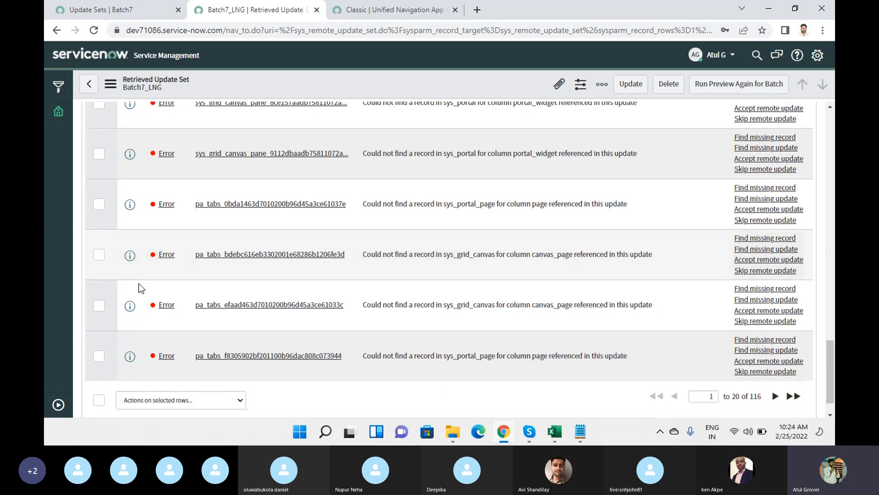
click(99, 364)
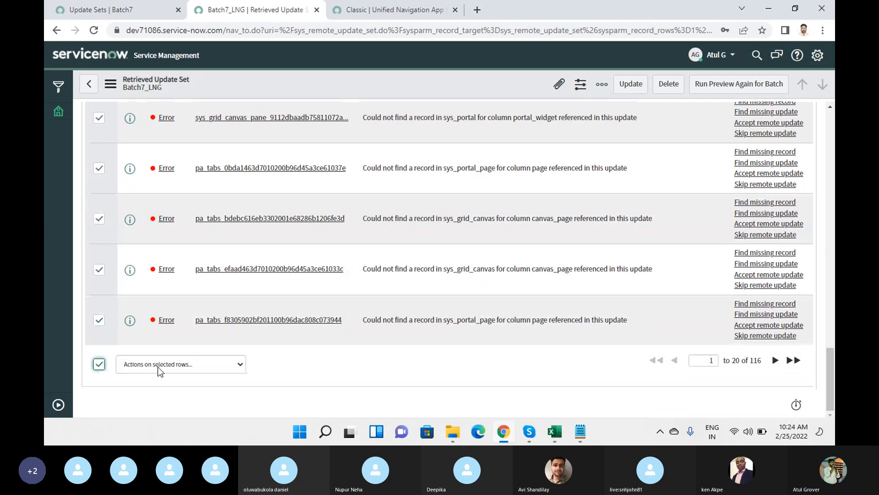
click(160, 364)
scroll(156, 274, down, 1)
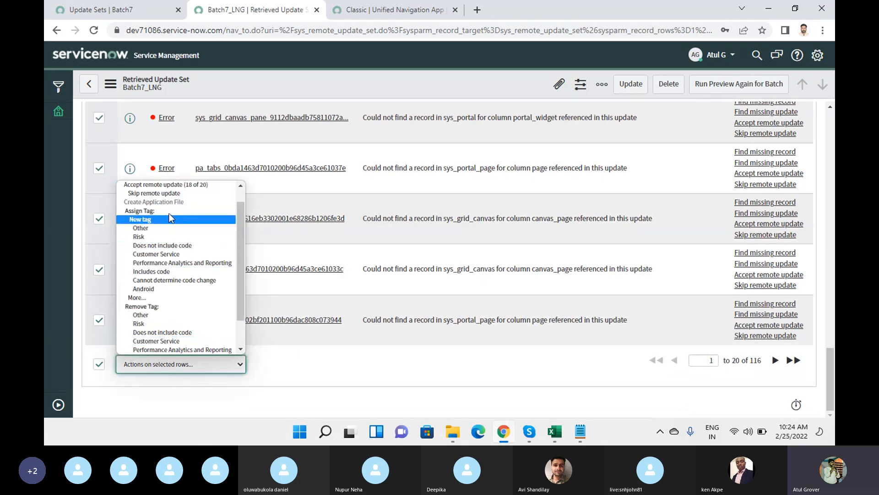
click(167, 194)
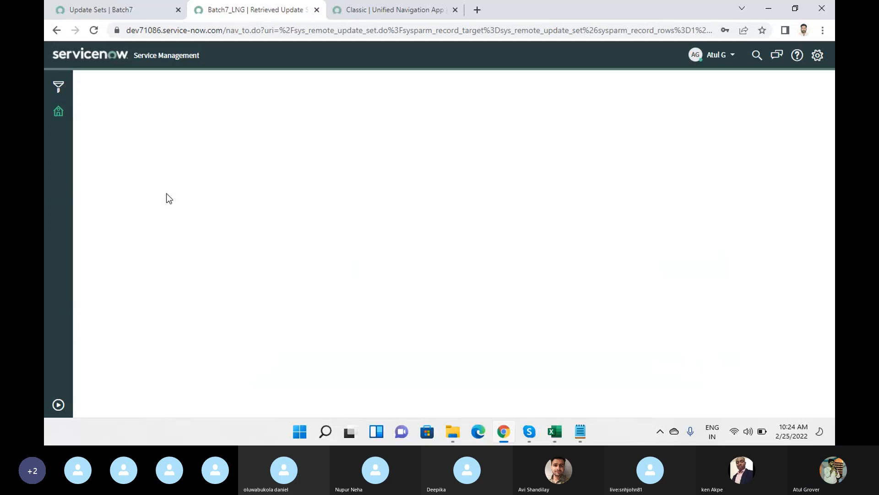
scroll(424, 249, down, 3)
scroll(424, 248, down, 5)
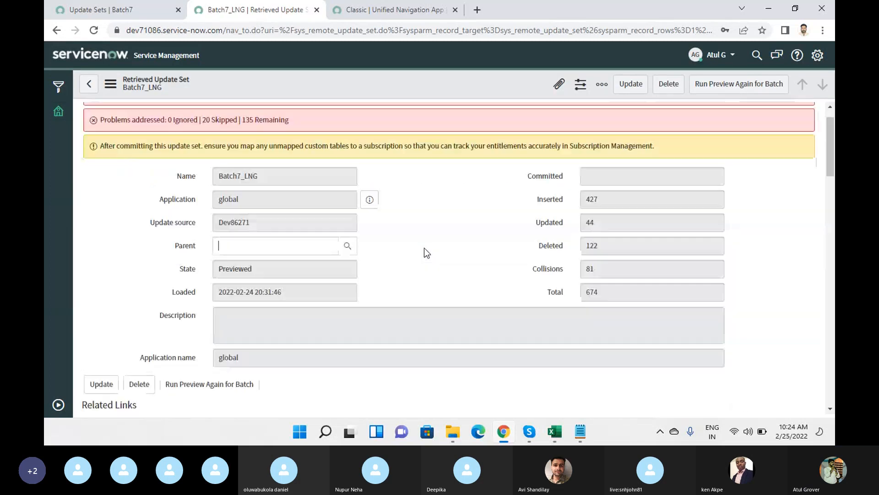
Accept the remote updates for the next page of preview problems.
scroll(274, 278, down, 8)
scroll(274, 298, down, 10)
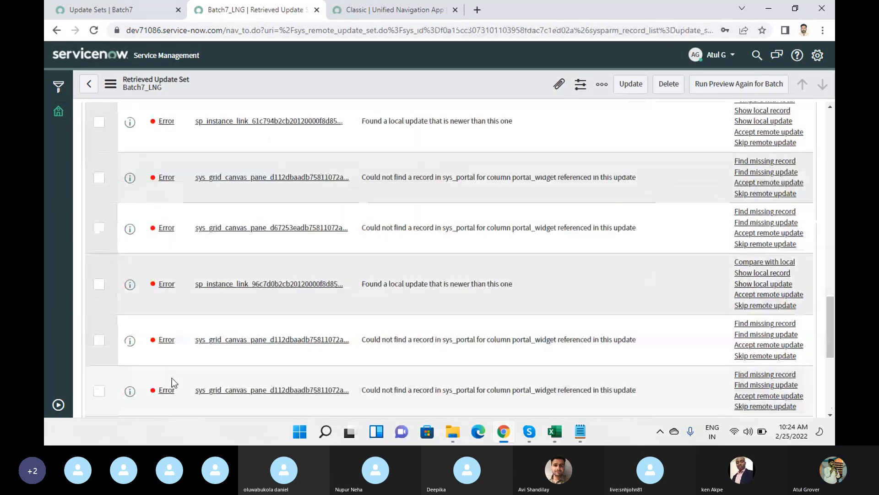
click(98, 365)
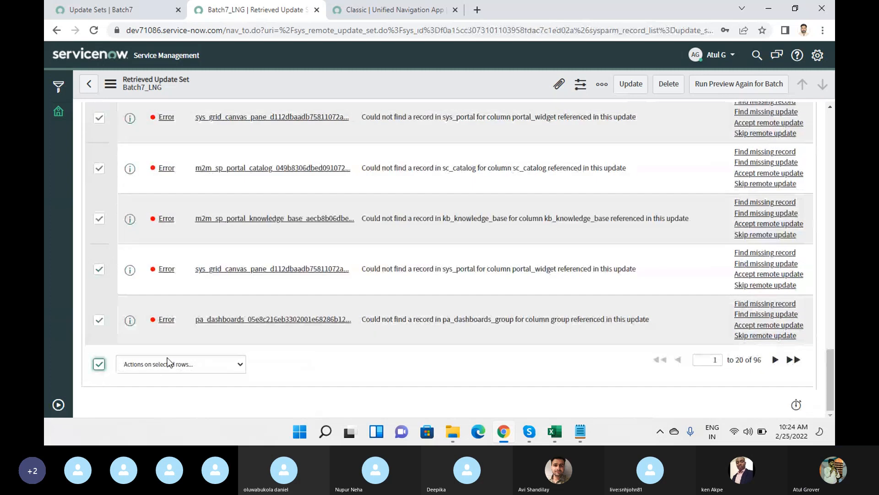
click(164, 364)
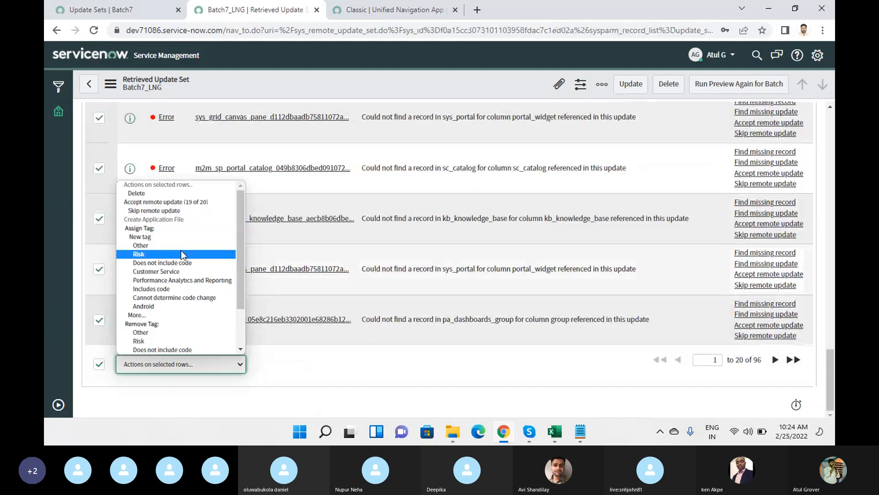
click(169, 202)
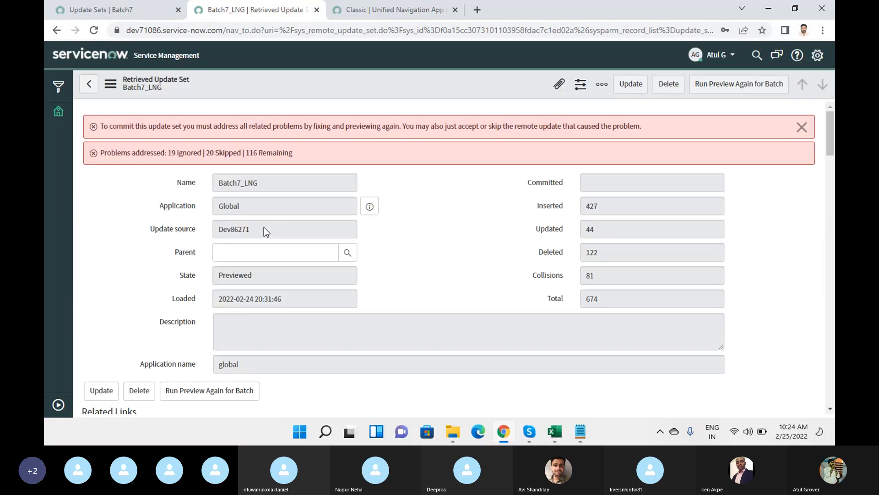
Skip the remote updates for the following page of preview problems.
scroll(275, 298, down, 5)
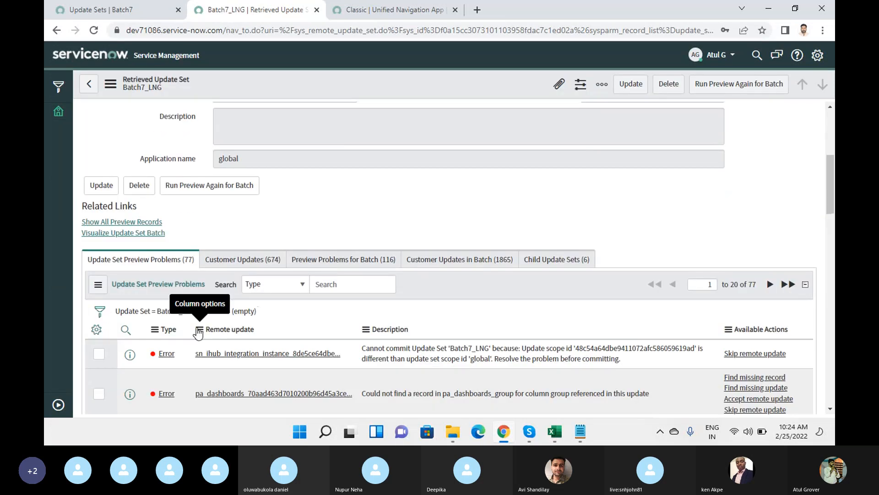
scroll(198, 333, down, 15)
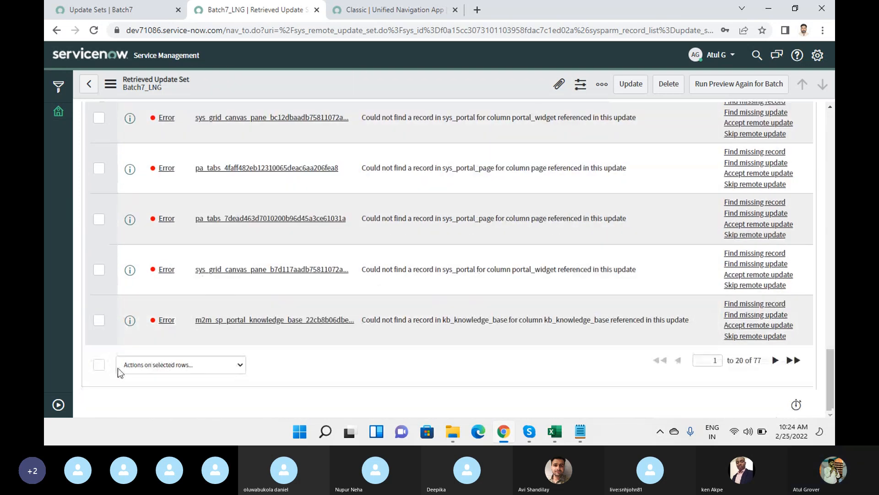
click(99, 367)
click(169, 369)
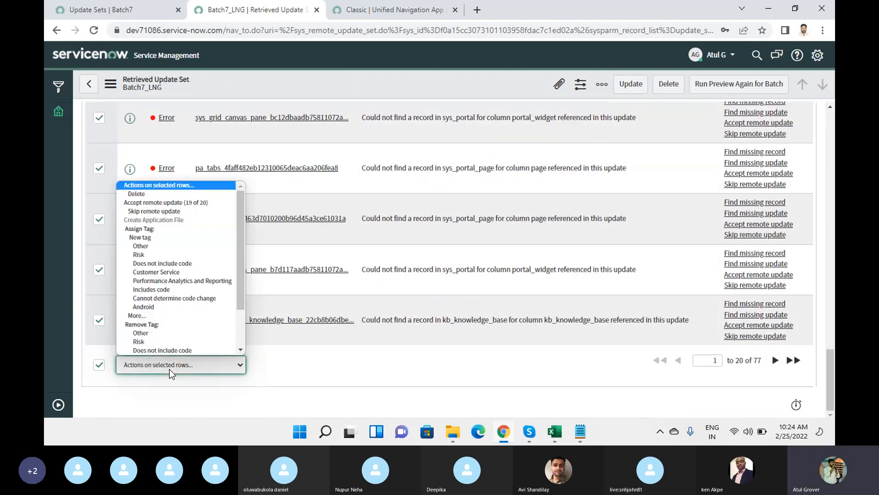
click(174, 210)
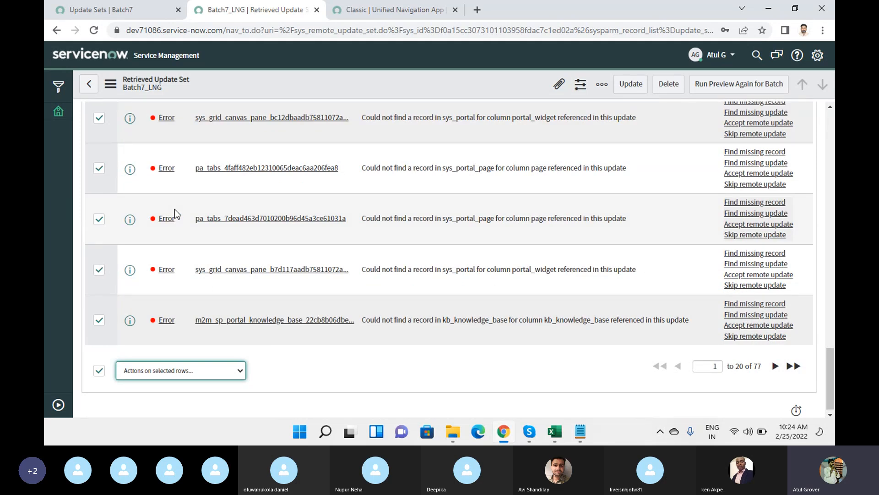
Accept the remote updates for one more page of preview problems.
scroll(368, 245, down, 15)
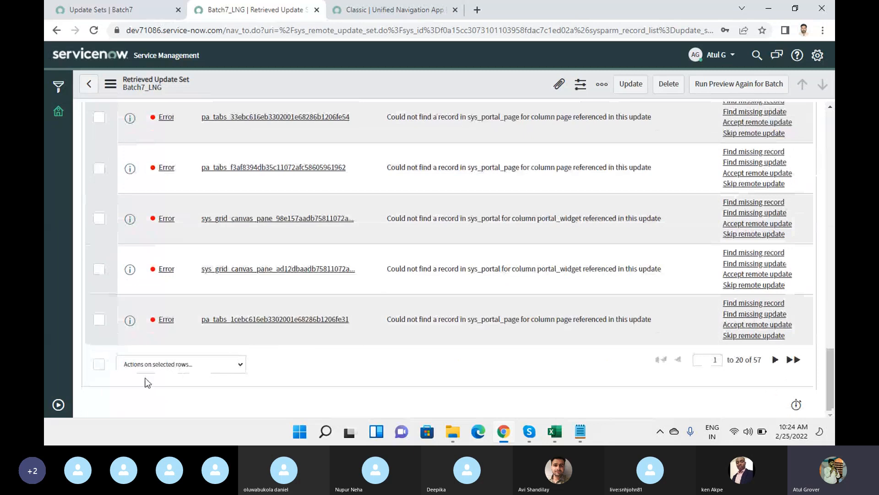
click(99, 364)
click(150, 364)
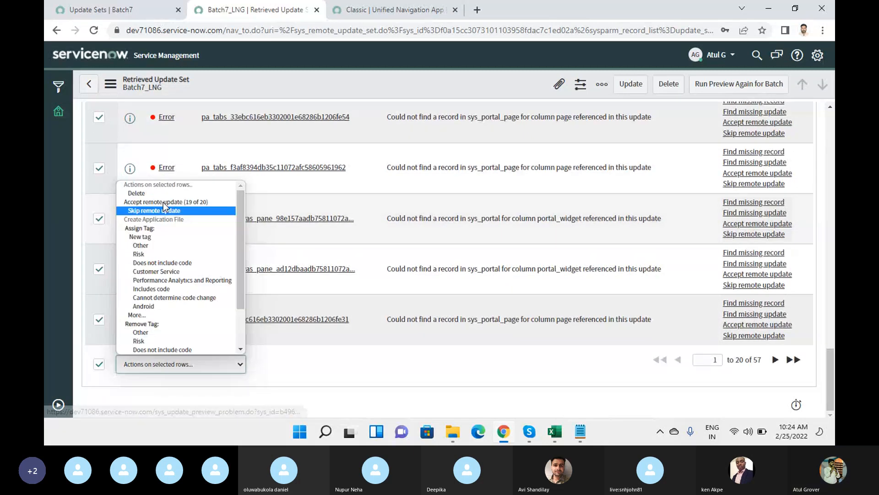
click(163, 205)
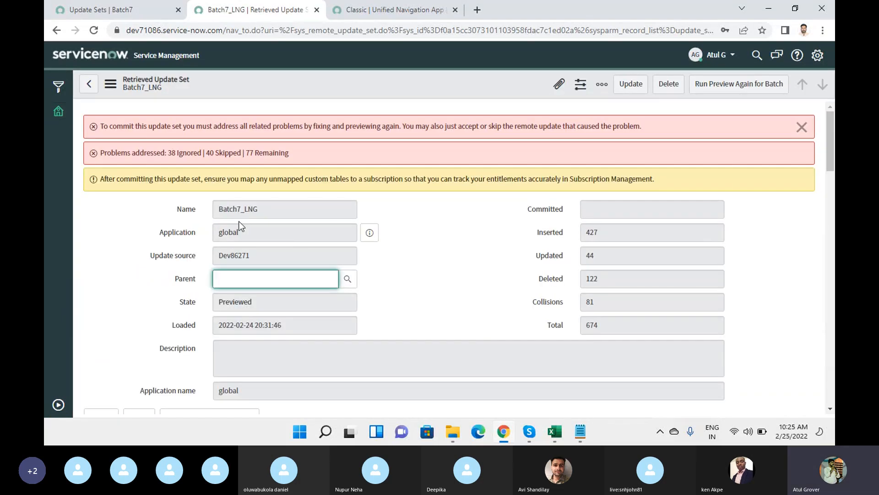
Skip the remote updates for two more pages of Batch7_LNG preview problems.
scroll(428, 241, down, 6)
scroll(428, 240, down, 12)
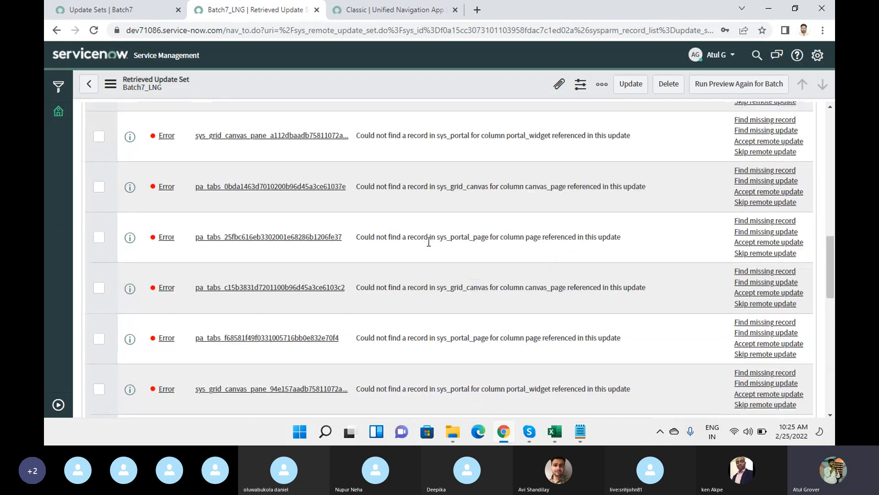
scroll(151, 367, down, 5)
click(99, 365)
click(161, 363)
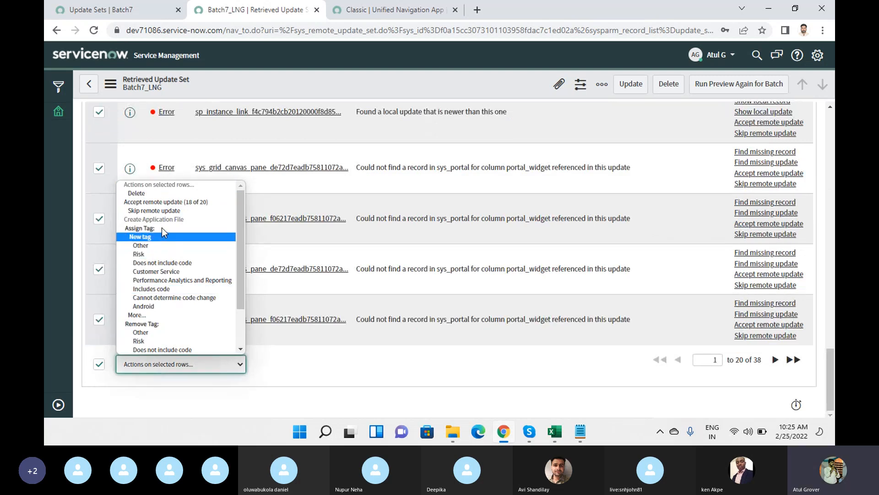
click(161, 210)
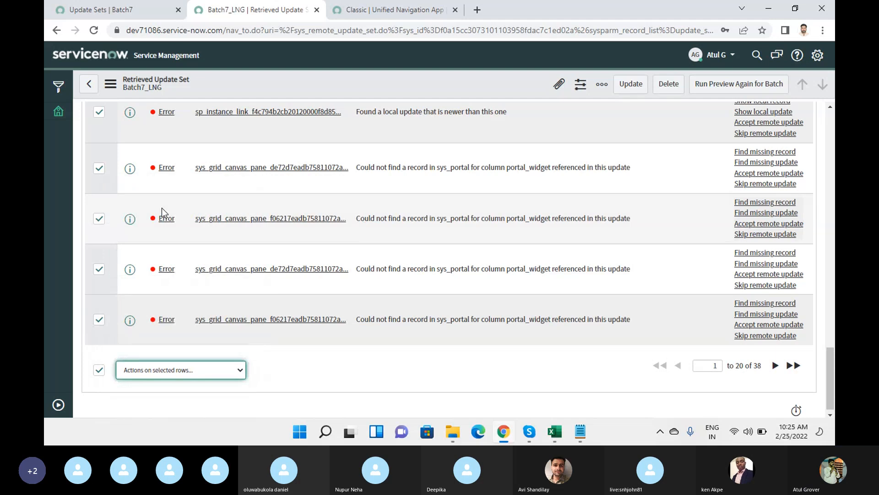
scroll(412, 250, down, 15)
scroll(413, 252, down, 10)
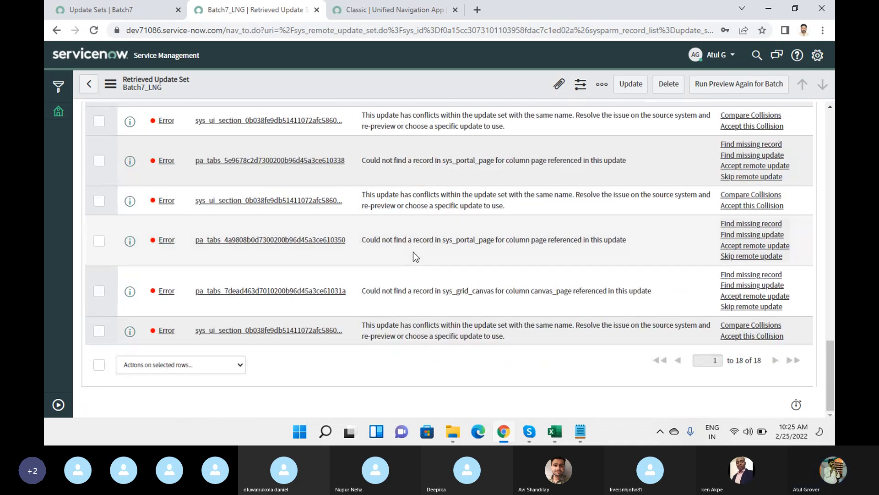
click(98, 365)
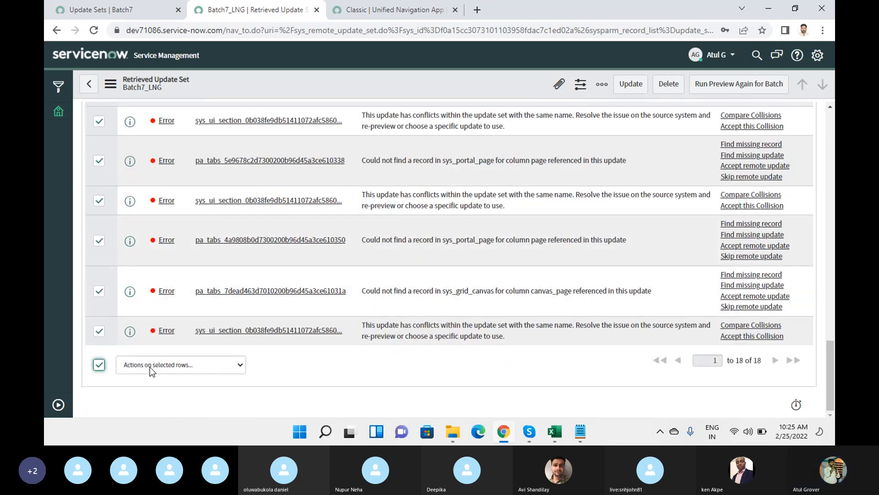
click(150, 366)
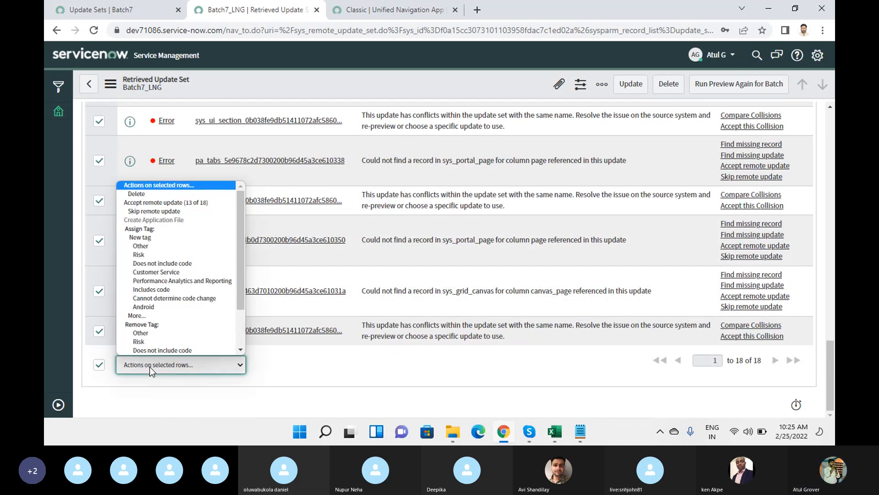
click(158, 211)
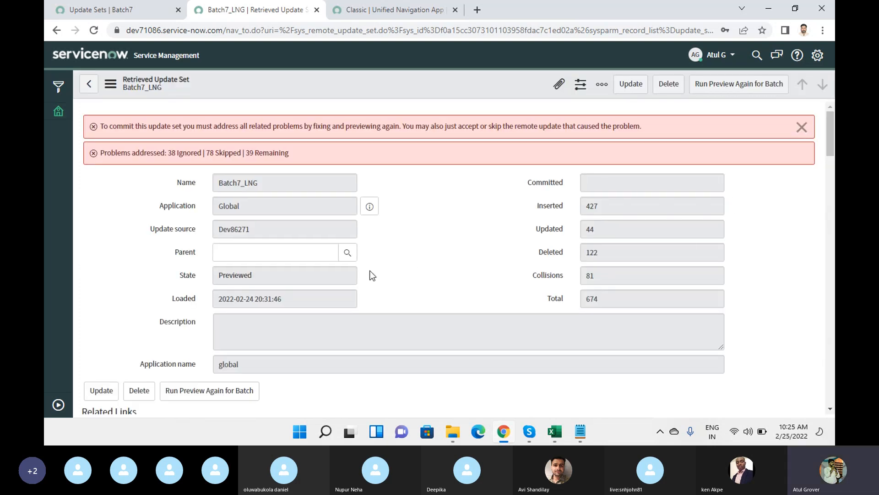
Open Preview Problems for Batch and skip the remote updates of all listed problems.
scroll(372, 271, down, 8)
scroll(373, 271, down, 10)
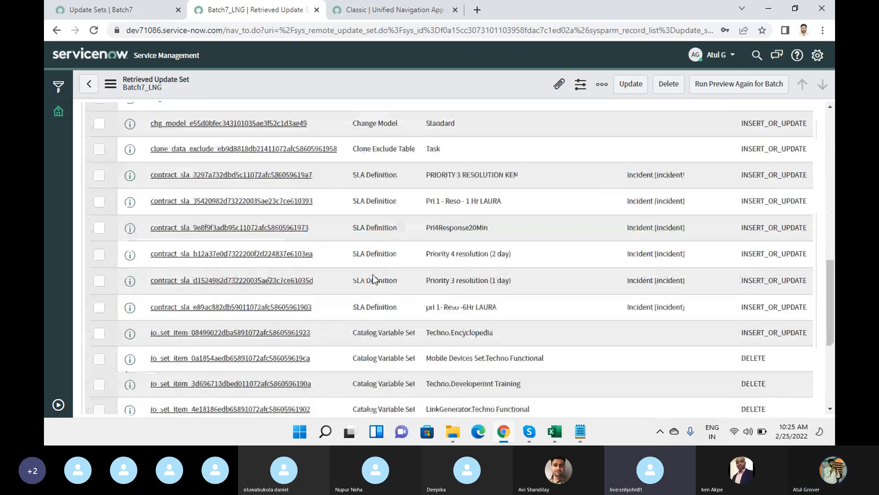
scroll(373, 274, up, 2)
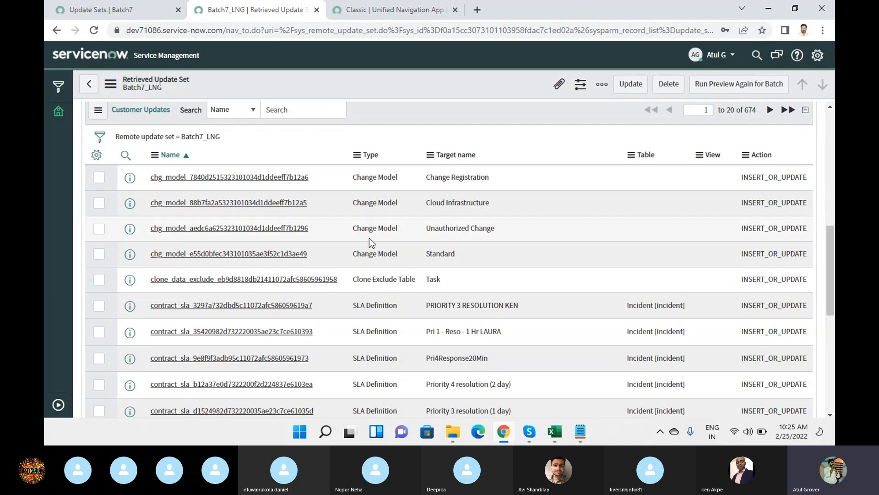
scroll(368, 239, up, 6)
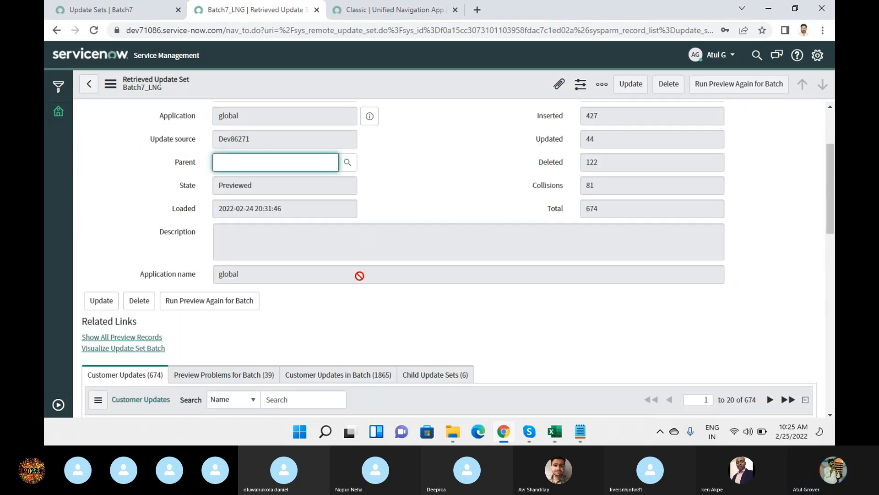
scroll(359, 275, down, 5)
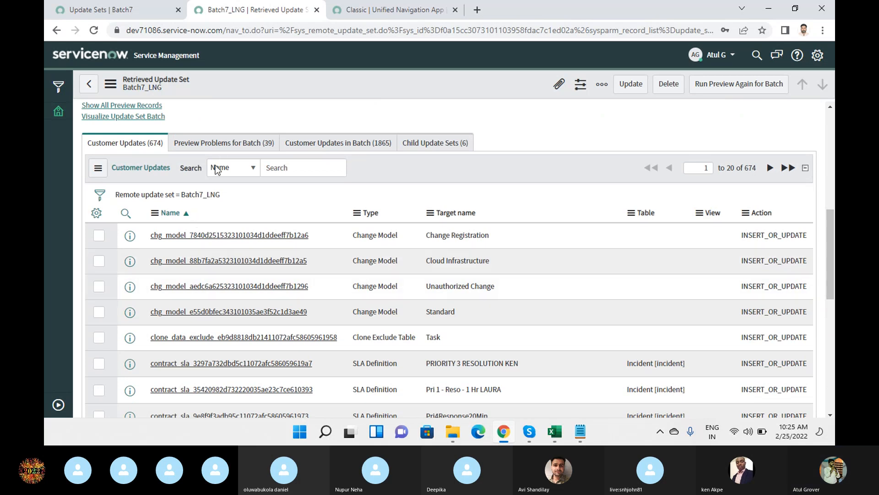
click(223, 143)
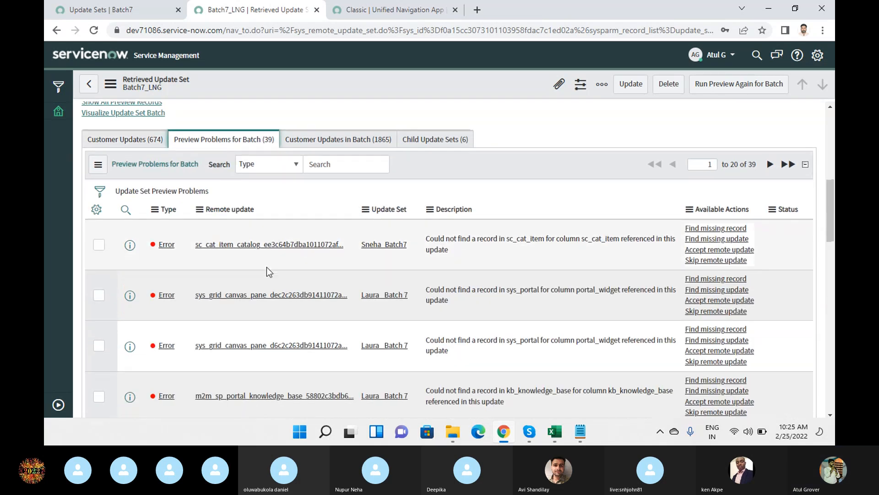
scroll(266, 267, down, 15)
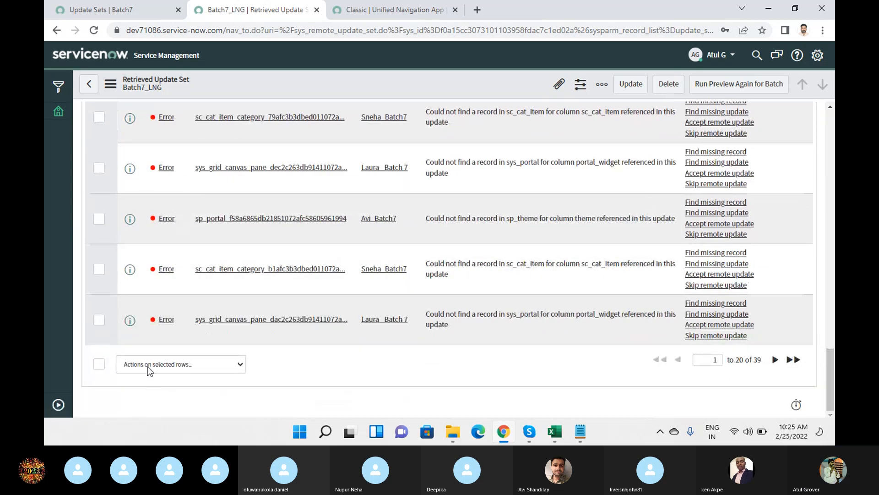
click(98, 363)
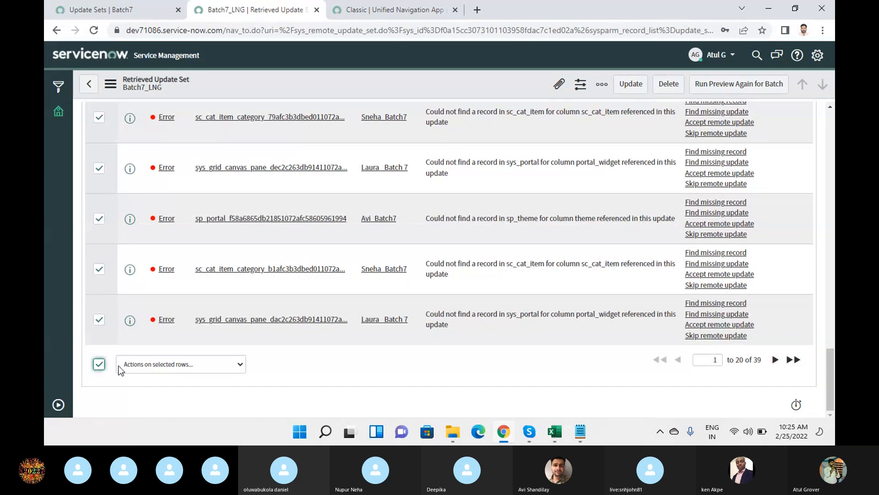
click(152, 365)
scroll(165, 208, down, 1)
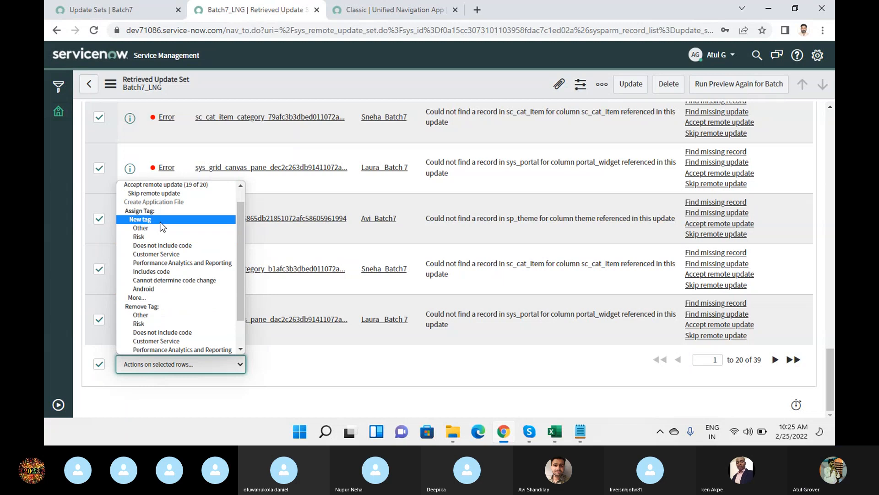
click(168, 193)
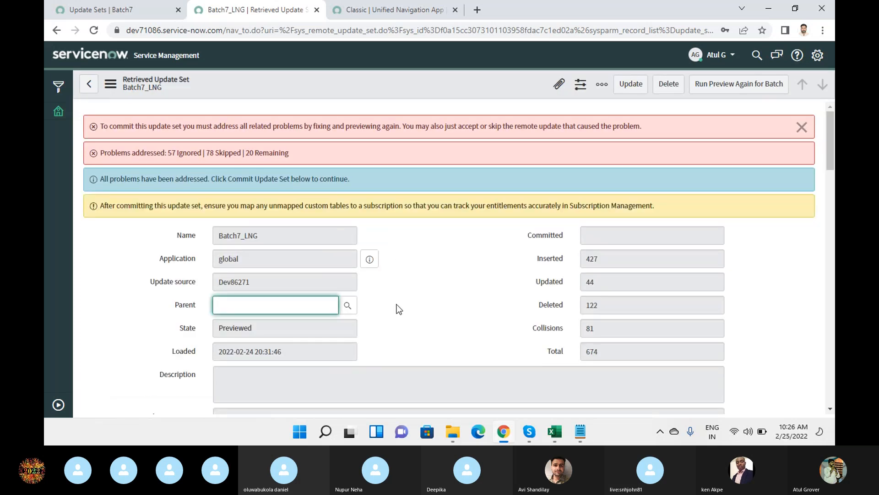
Accept the remote updates for 19 of the 20 remaining preview problems.
scroll(396, 306, down, 15)
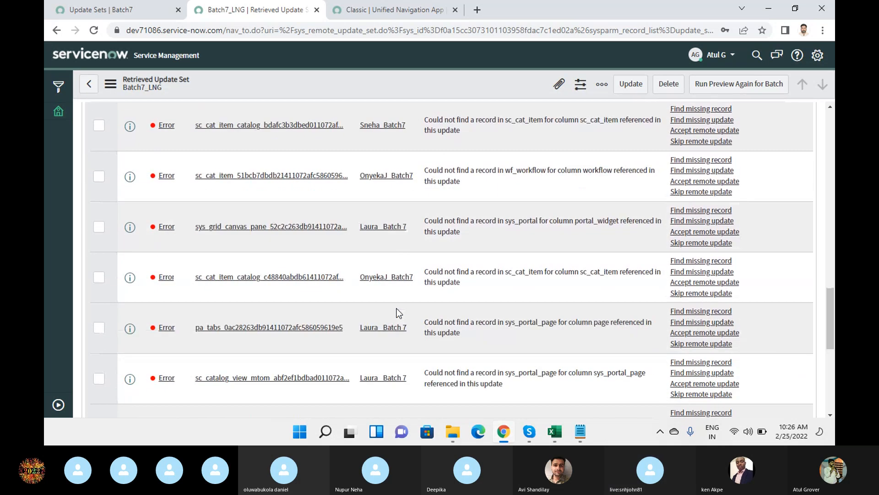
scroll(396, 308, down, 7)
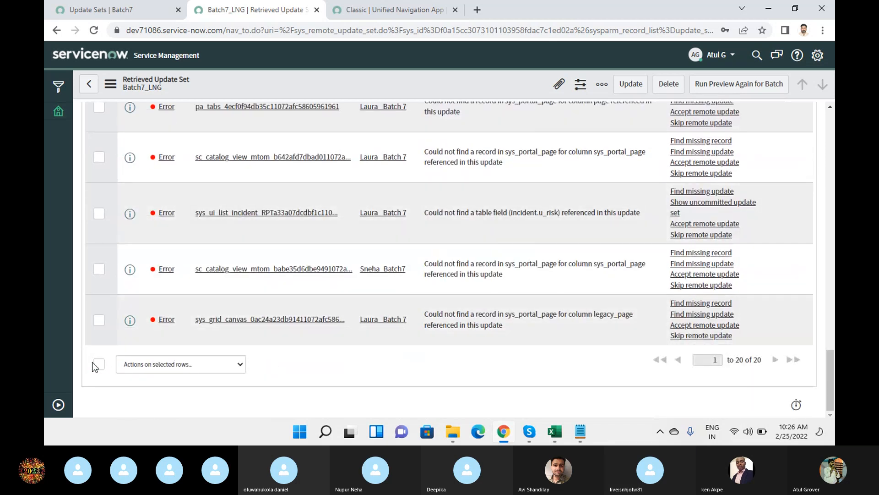
click(98, 364)
click(180, 364)
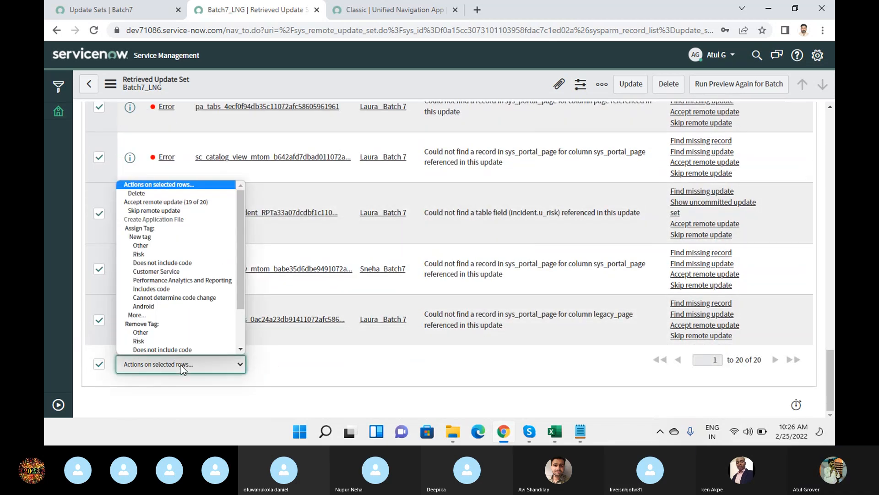
click(146, 203)
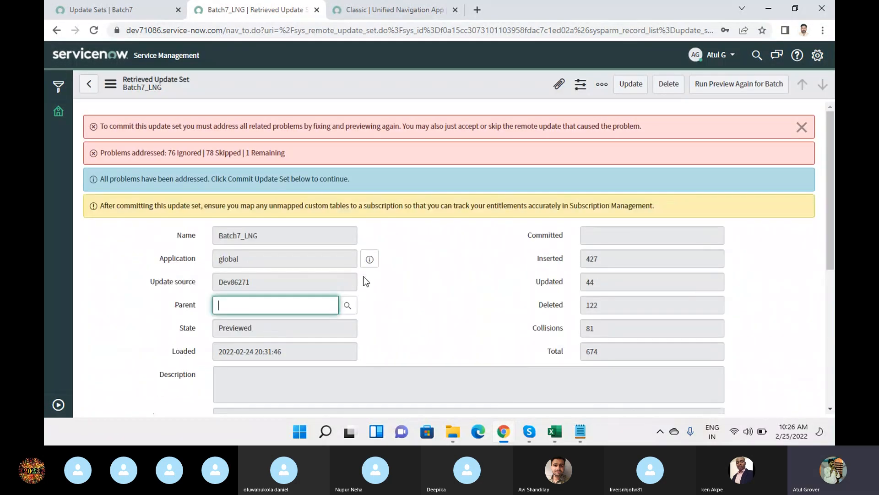
Skip the remote update for the last remaining preview problem.
scroll(365, 281, down, 5)
scroll(366, 280, down, 1)
click(99, 333)
click(149, 361)
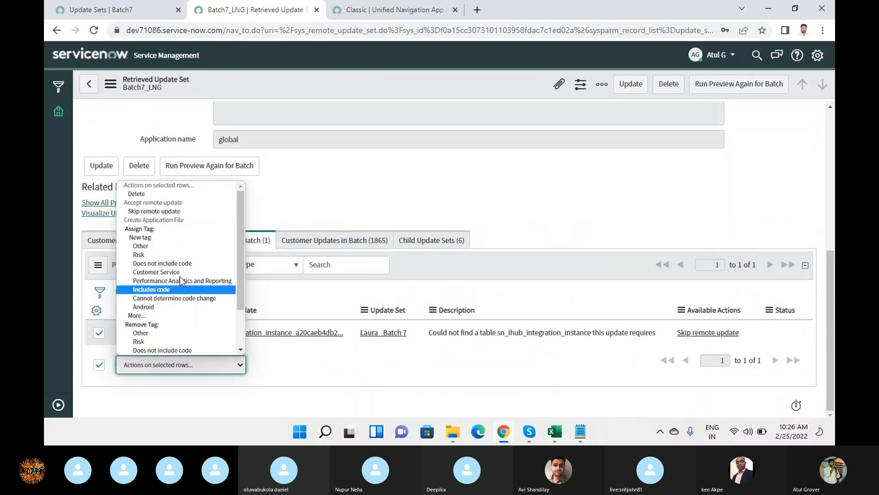
click(176, 212)
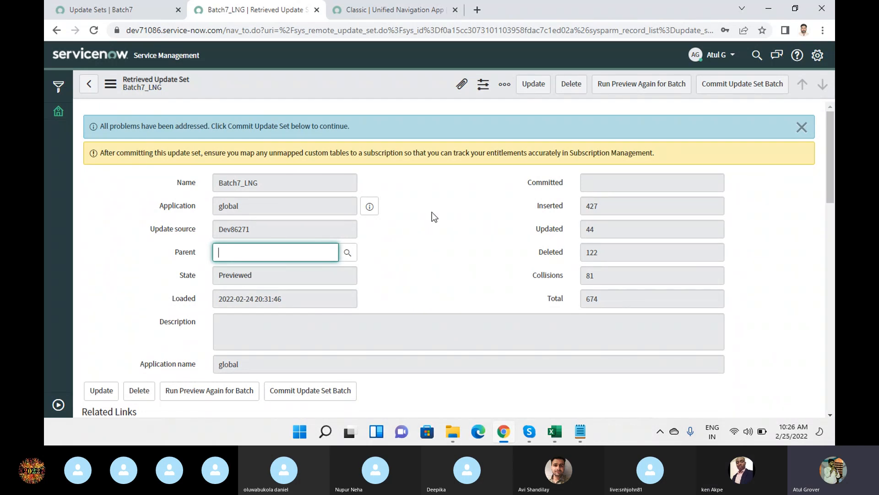
scroll(432, 212, down, 1)
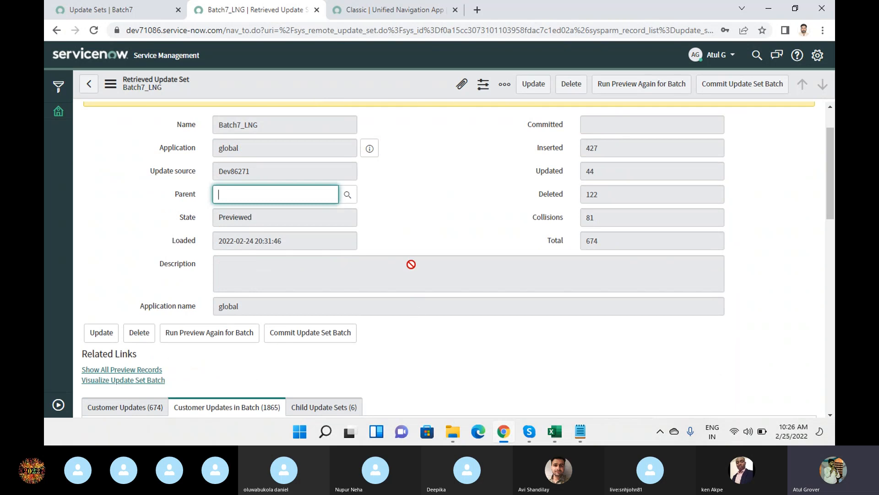
scroll(411, 264, down, 2)
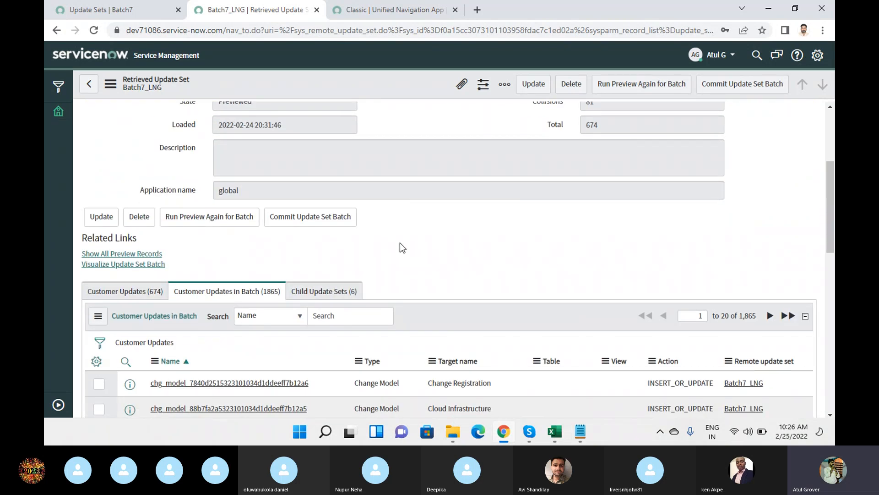
click(318, 225)
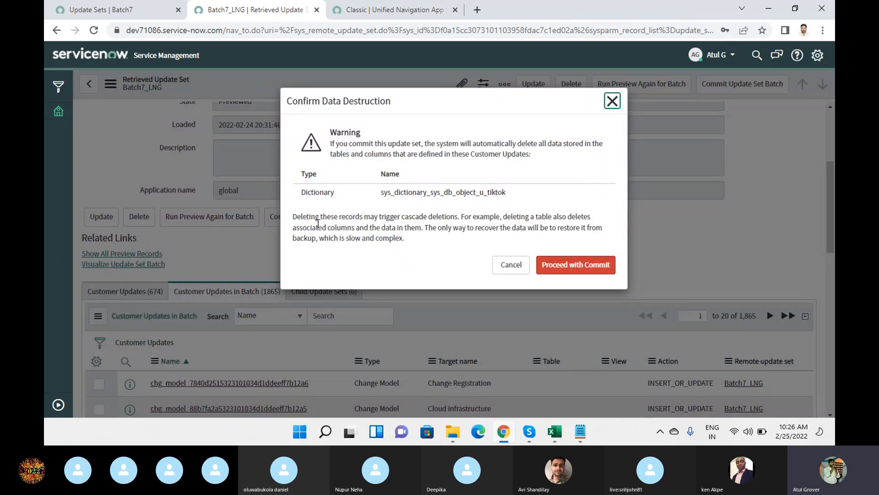
drag(335, 145, 562, 159)
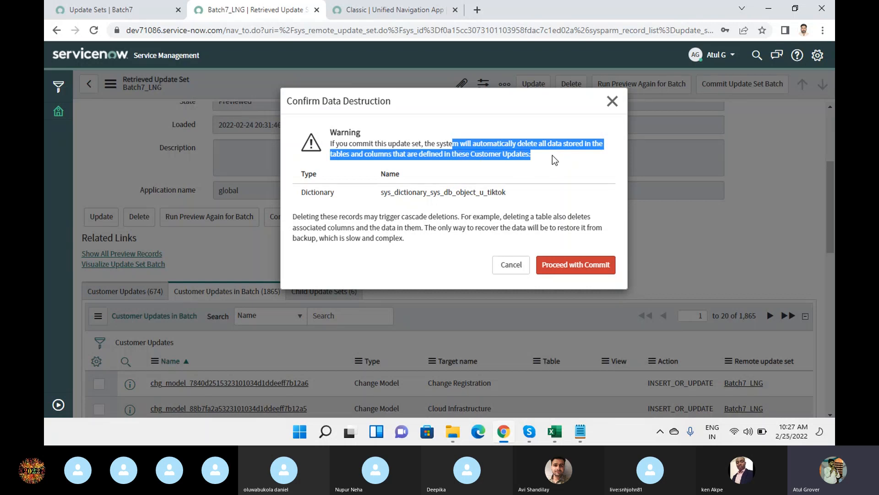
drag(381, 192, 517, 202)
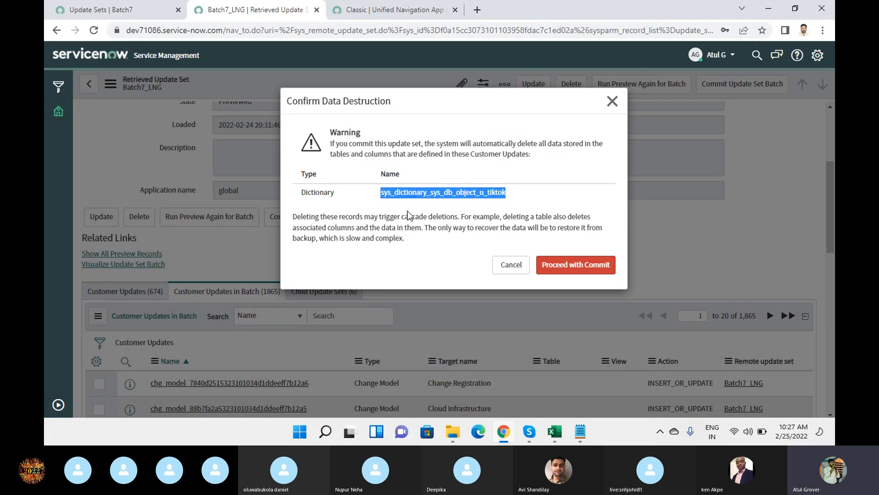
drag(346, 216, 598, 214)
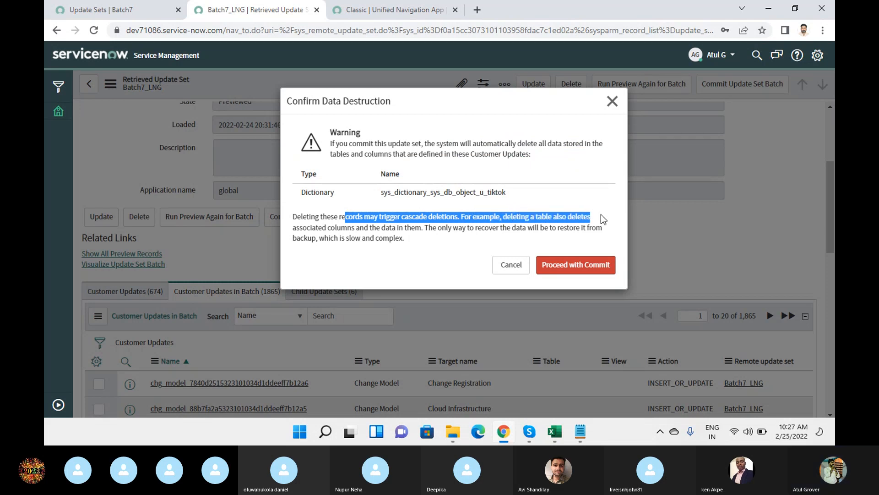
click(612, 100)
scroll(658, 218, up, 3)
drag(633, 198, 576, 201)
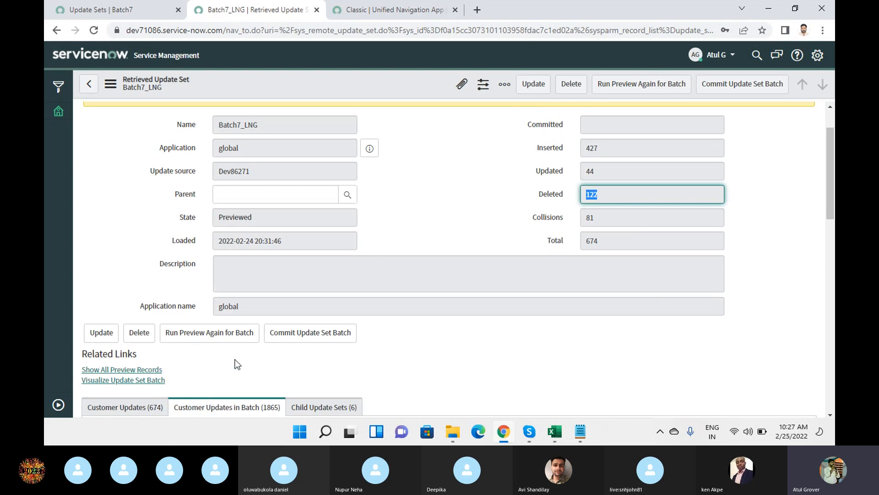
Commit the Batch7_LNG batch, proceed past the data-deletion warning, and switch to 'Update Sets | Batch7'.
click(308, 339)
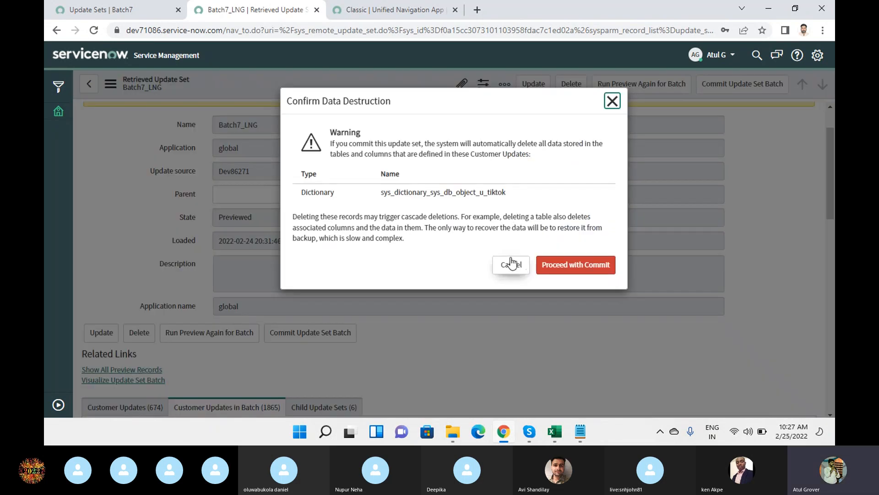
click(581, 270)
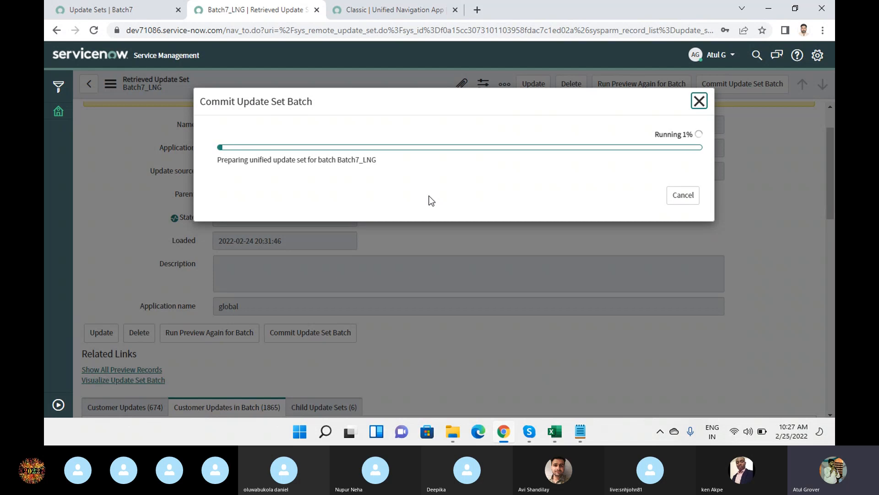
click(98, 7)
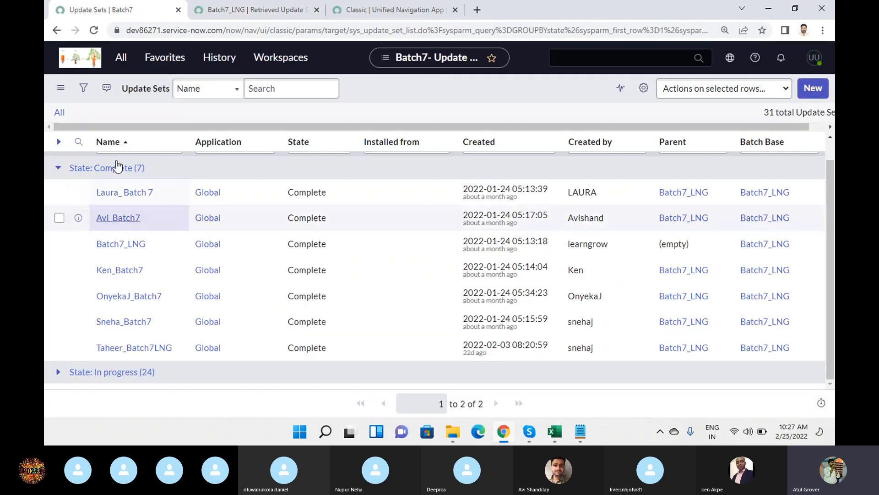
Return to the 'Batch7_LNG | Retrieved Update Set' tab to follow the commit, now at 57%.
click(121, 57)
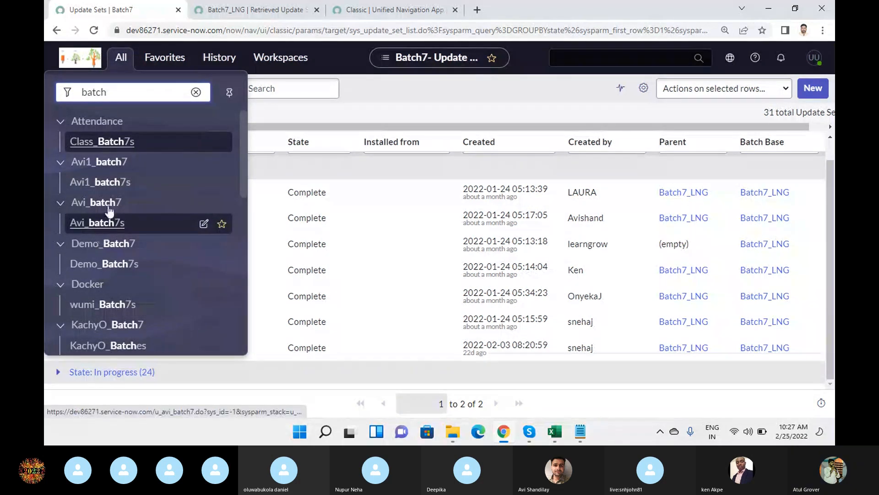
click(247, 13)
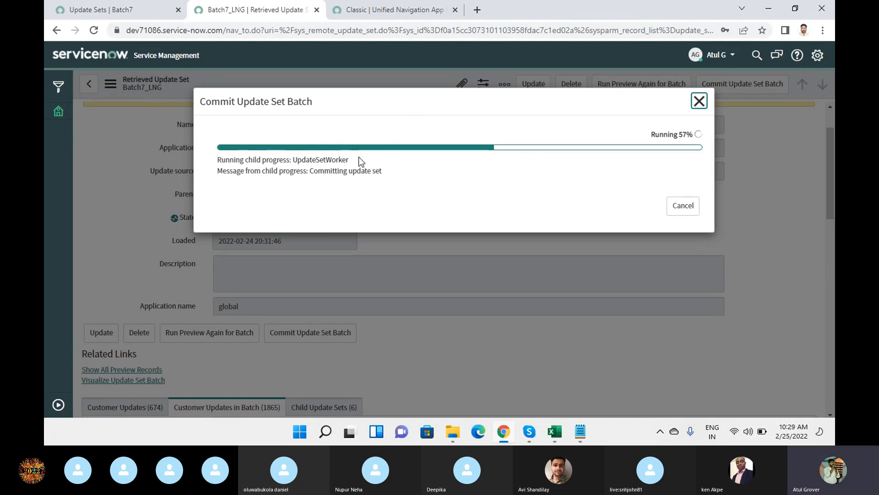
Let the Batch7_LNG commit reach 92%, then switch to the 'Update Sets | Batch7' list.
drag(315, 172, 390, 168)
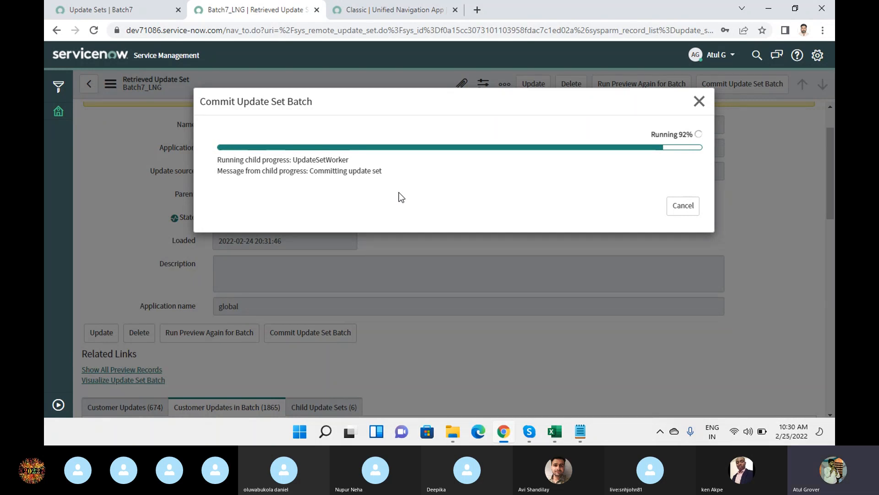
click(123, 6)
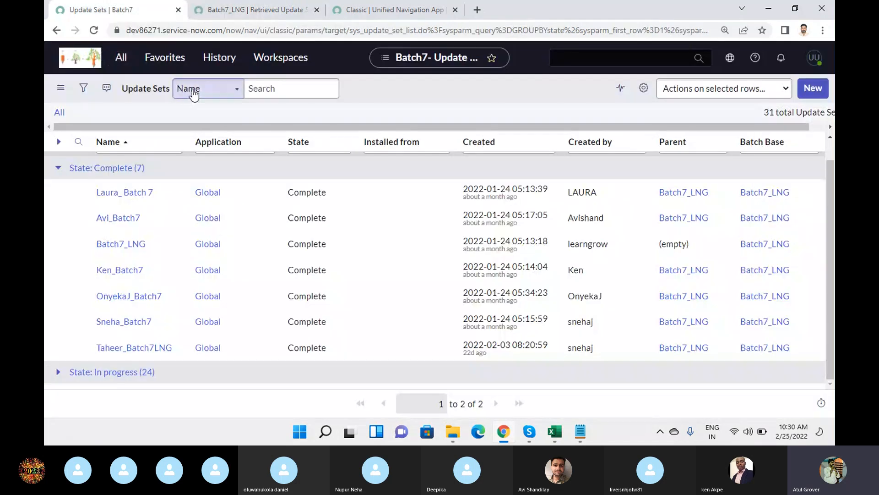
Open Local Update Sets via 'update se', then check the Batch7_LNG commit, still at 92%.
click(120, 58)
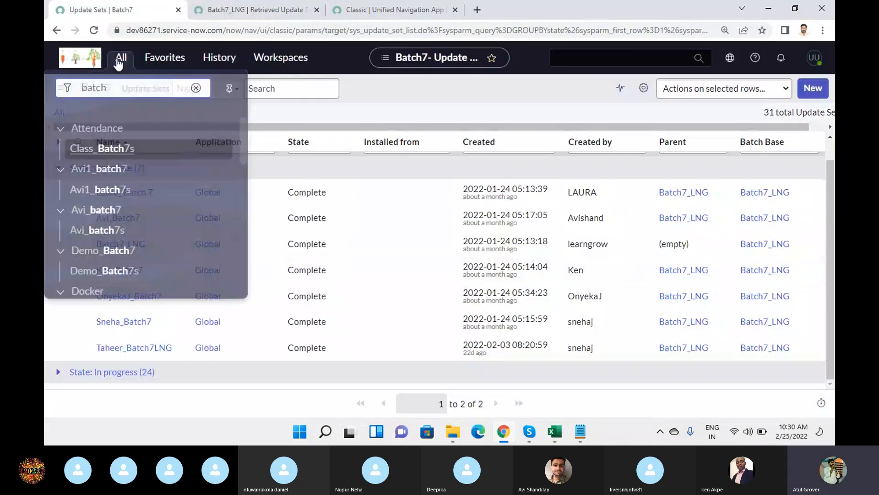
text(update se)
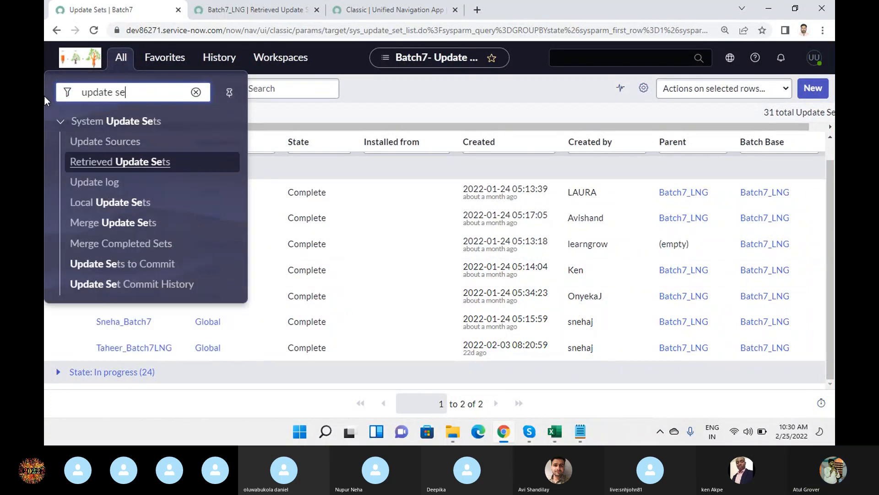
click(130, 209)
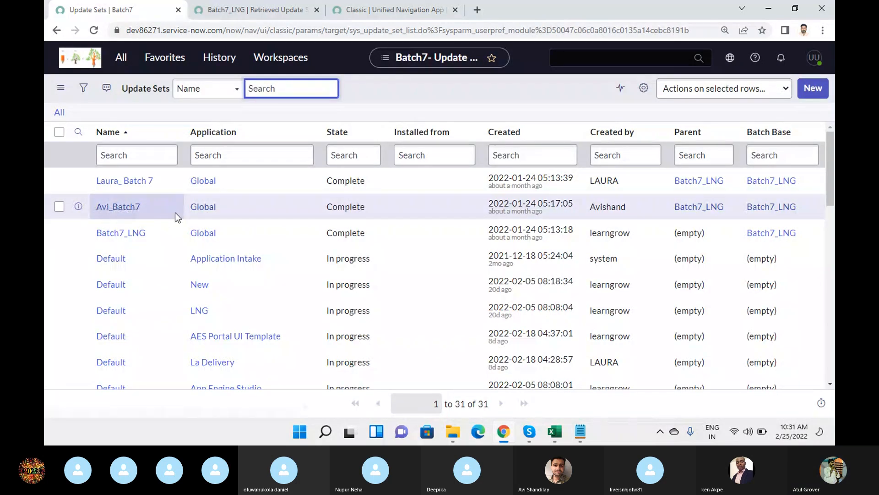
scroll(177, 218, down, 1)
scroll(178, 222, down, 10)
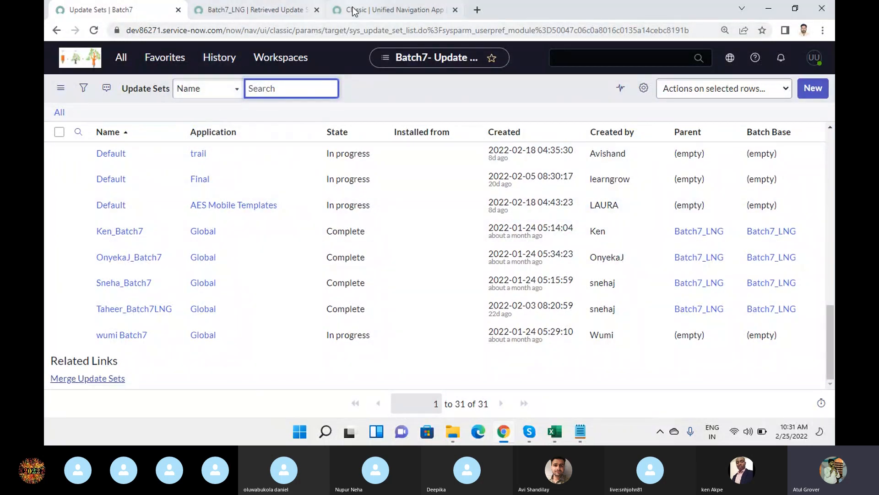
click(236, 14)
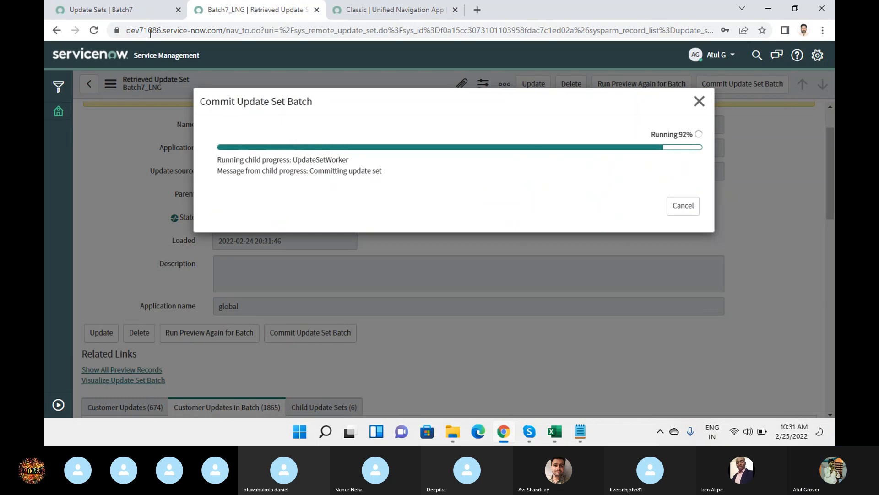
Load dev71086.service-now.com/sp in a new tab, then change the path to /lng.
click(133, 16)
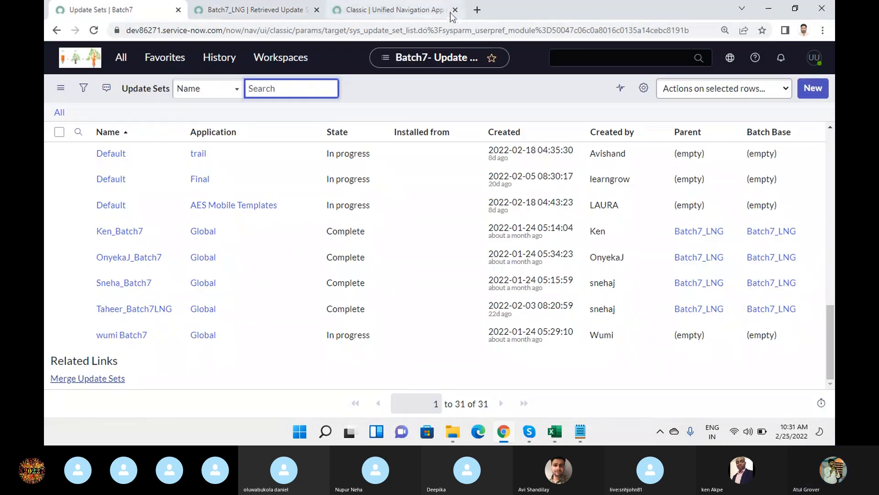
click(481, 13)
text(dev7)
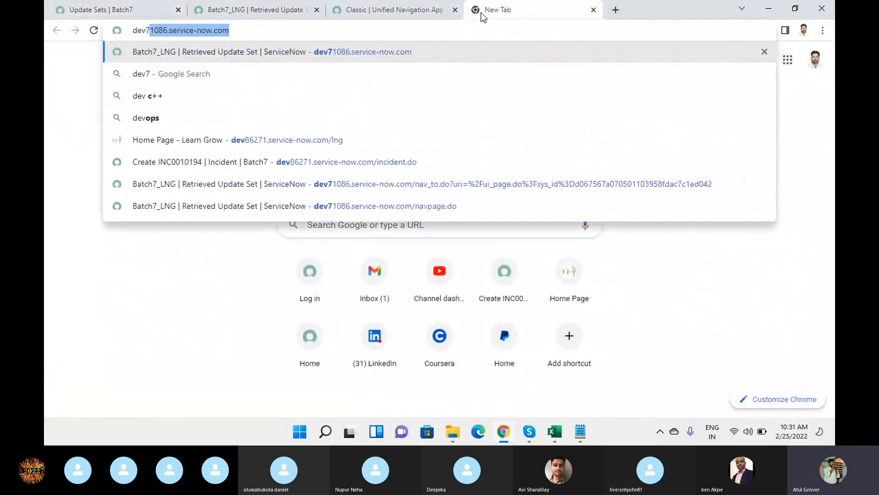
key(End)
text(/sp)
key(Return)
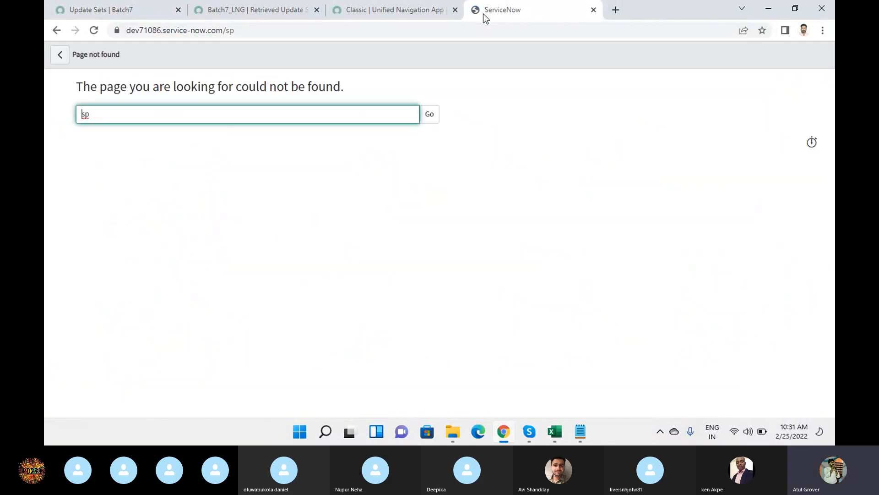
double_click(228, 30)
text(ln)
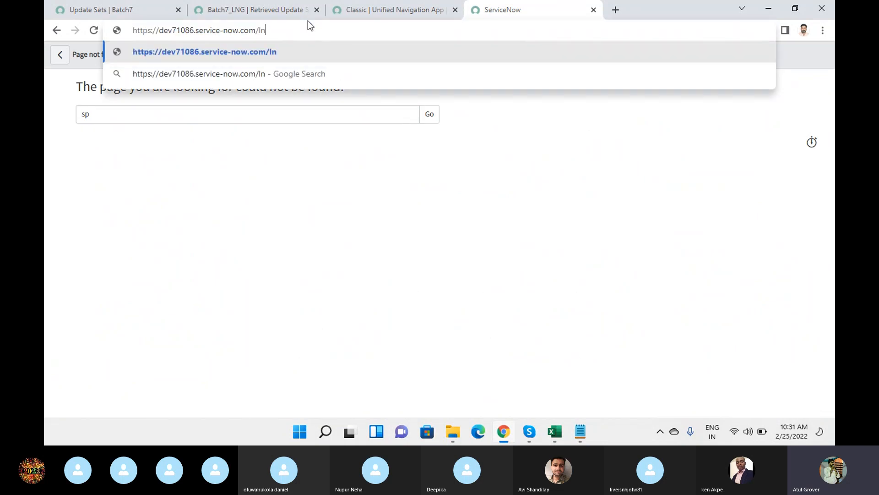
text(g)
key(Return)
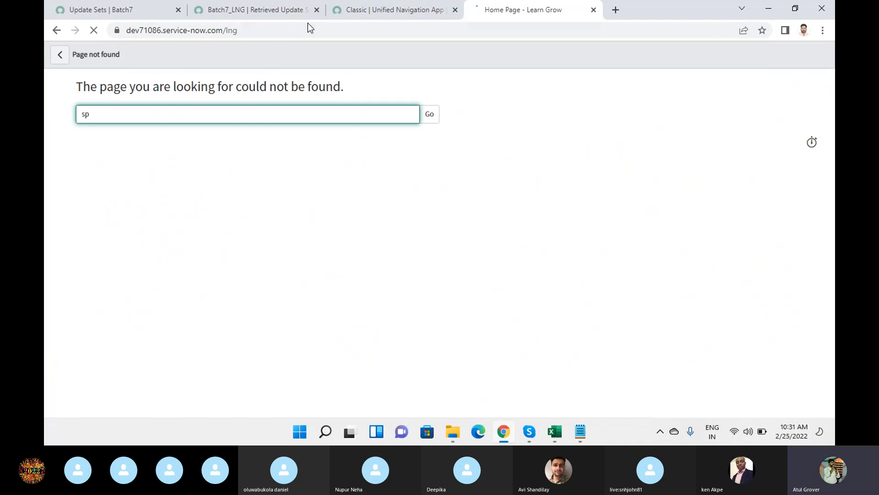
Scroll through the Learn Grow portal home page, checking batch commit progress along the way.
click(126, 10)
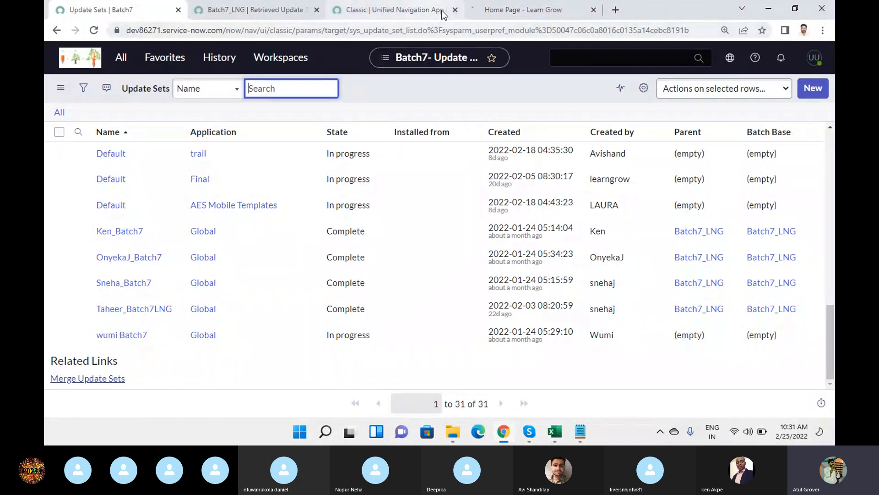
click(522, 10)
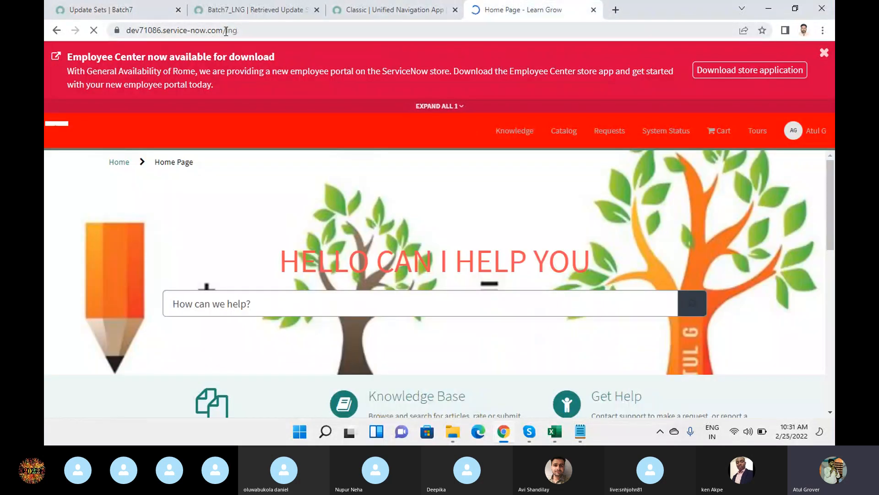
double_click(234, 31)
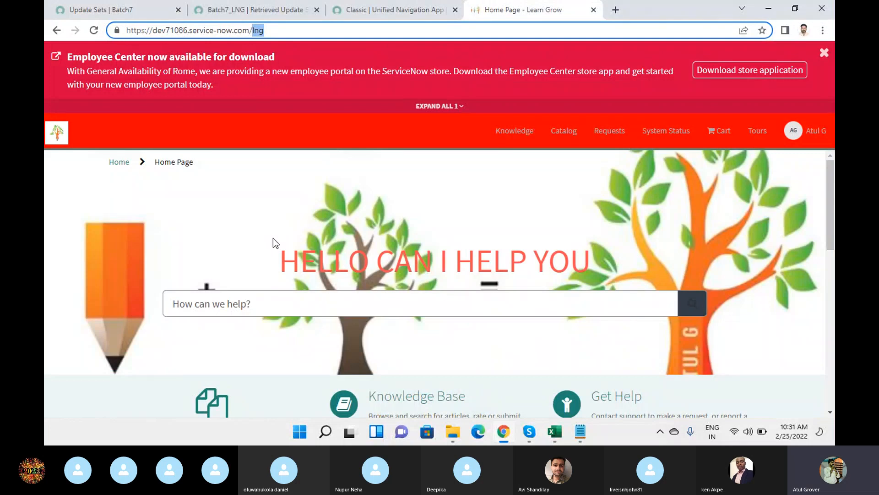
double_click(174, 30)
scroll(584, 207, down, 1)
scroll(585, 207, down, 5)
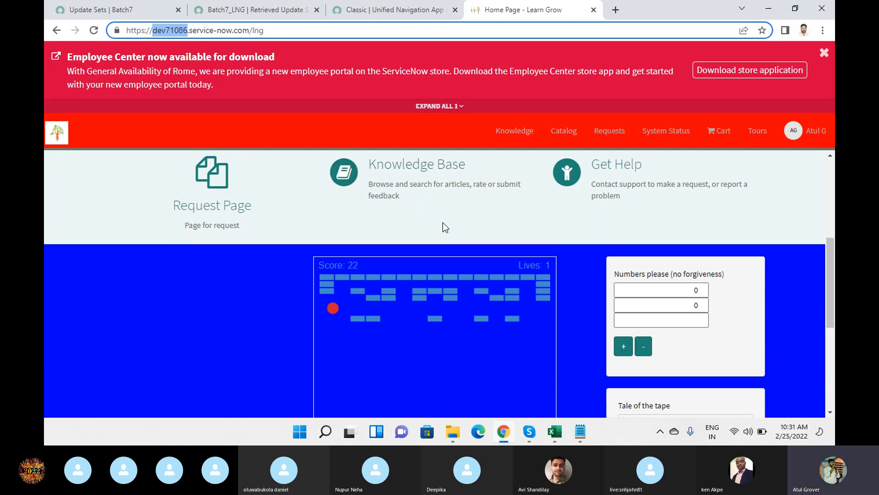
scroll(518, 311, down, 4)
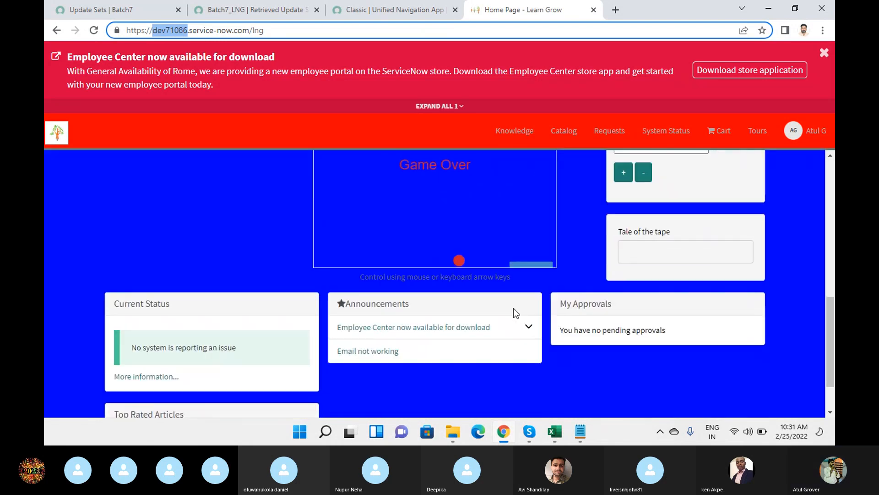
click(482, 270)
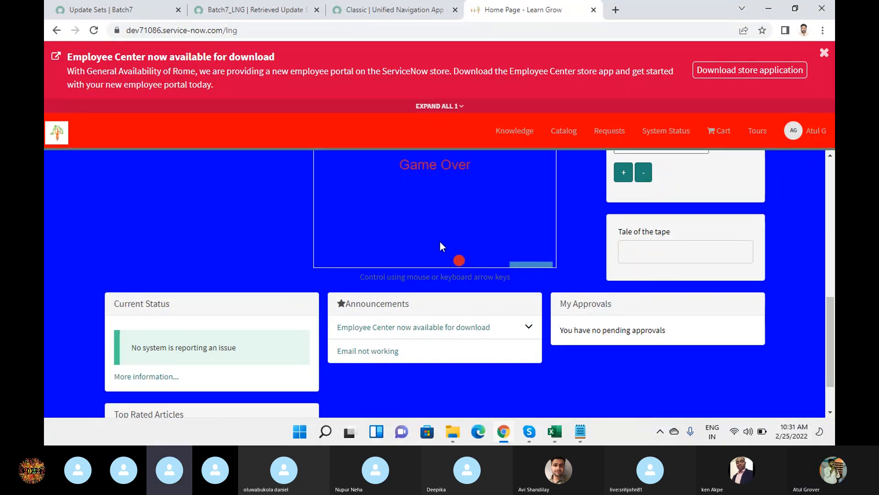
click(260, 16)
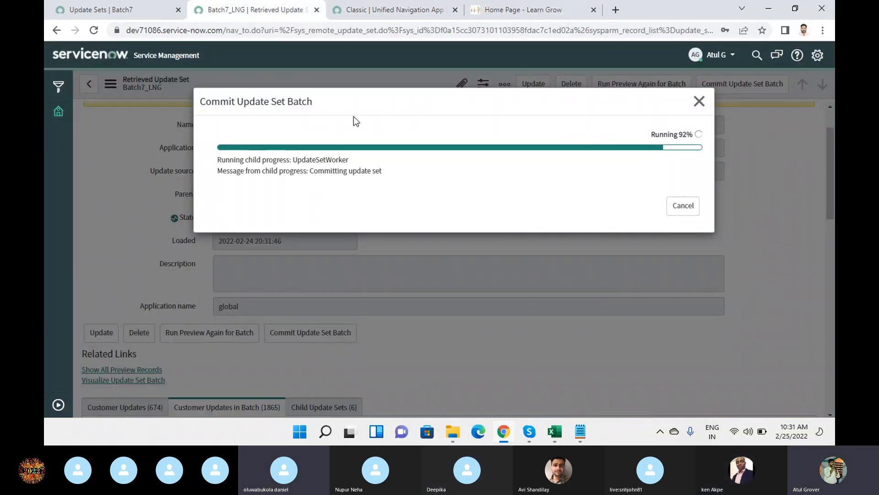
click(387, 9)
click(544, 10)
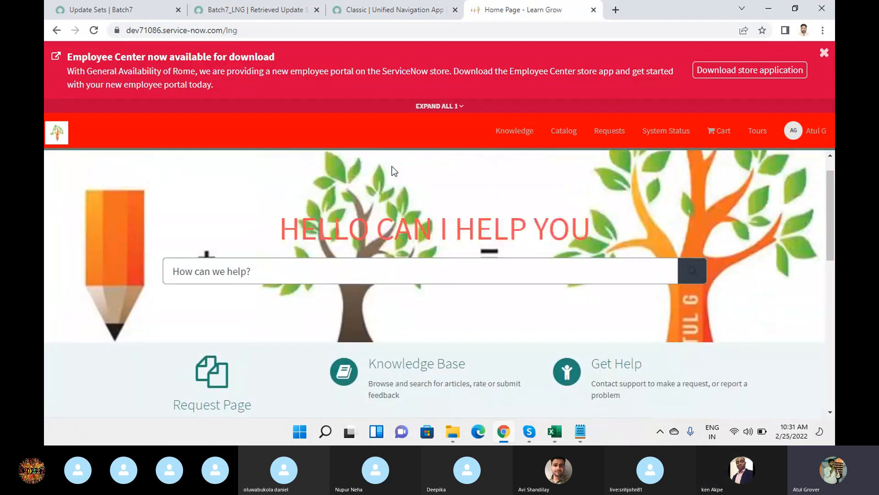
Browse the portal catalog by categories and show the Training catalog's ServiceNow category items.
click(556, 132)
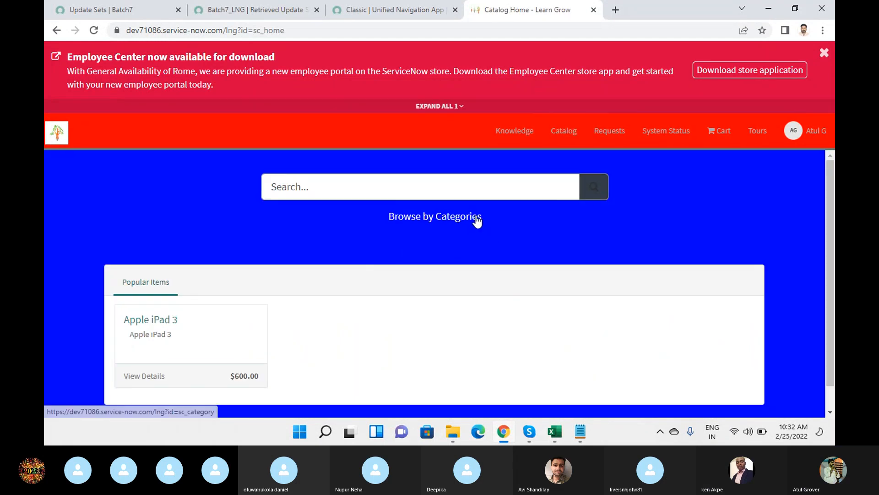
click(473, 219)
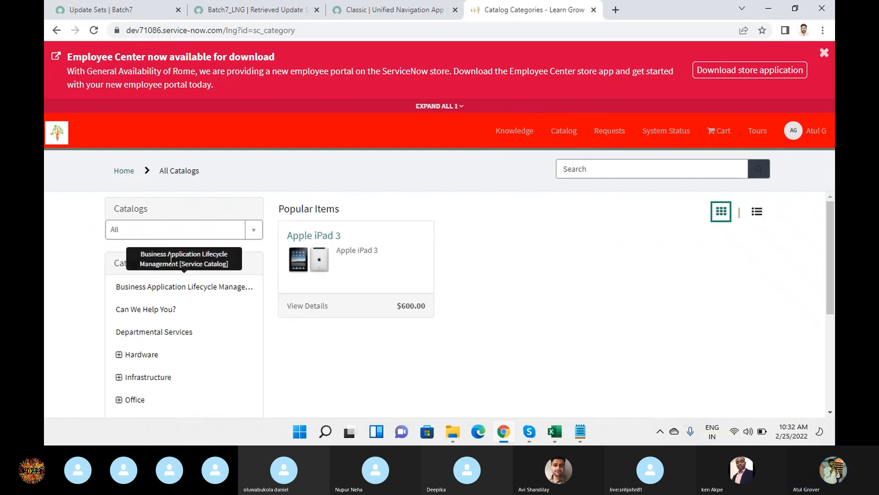
click(253, 234)
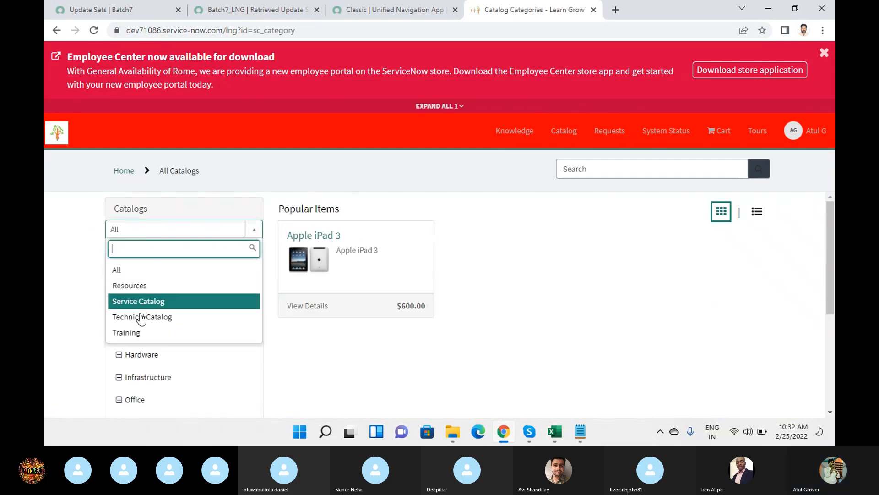
click(138, 333)
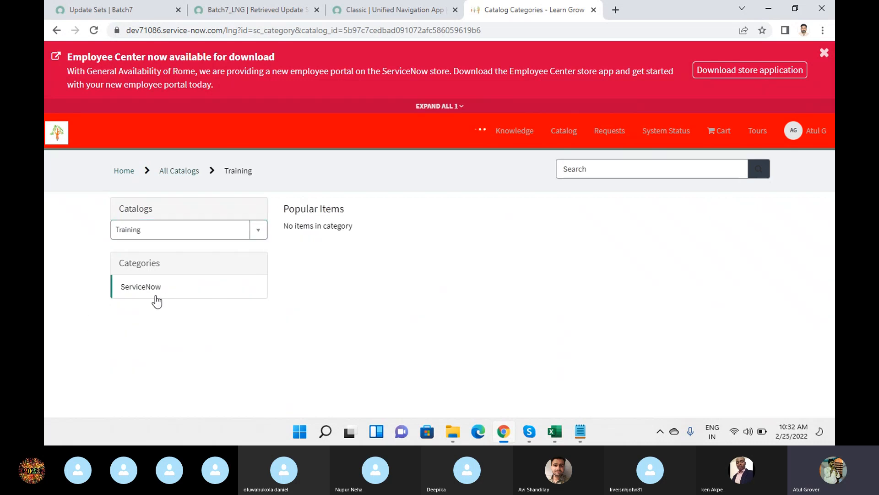
click(142, 296)
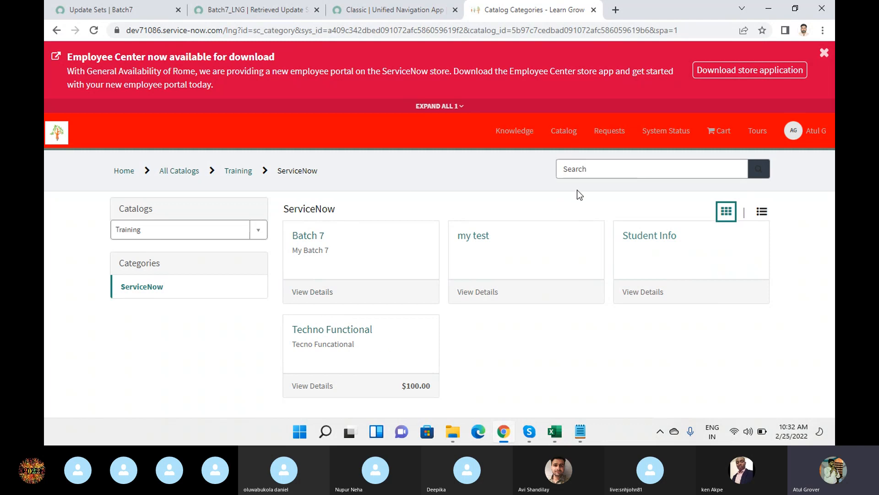
Close the Human Resources Catalog record tab and recheck the batch commit progress.
click(393, 17)
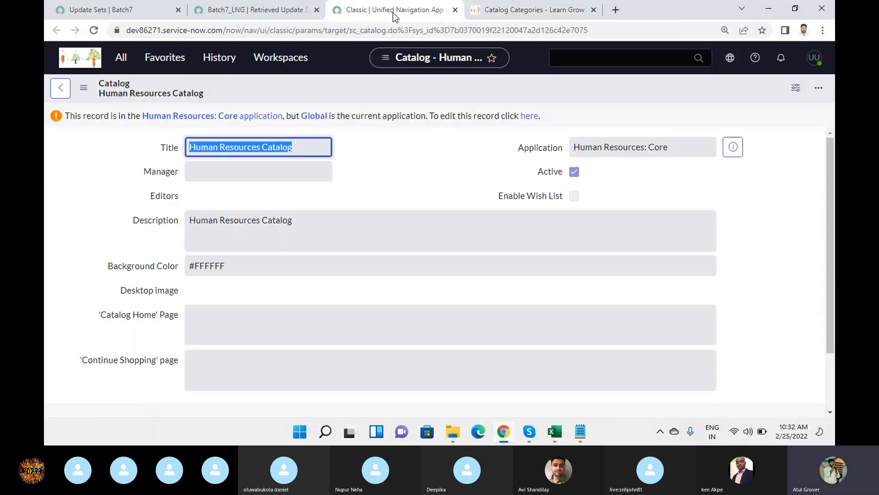
click(455, 10)
click(270, 11)
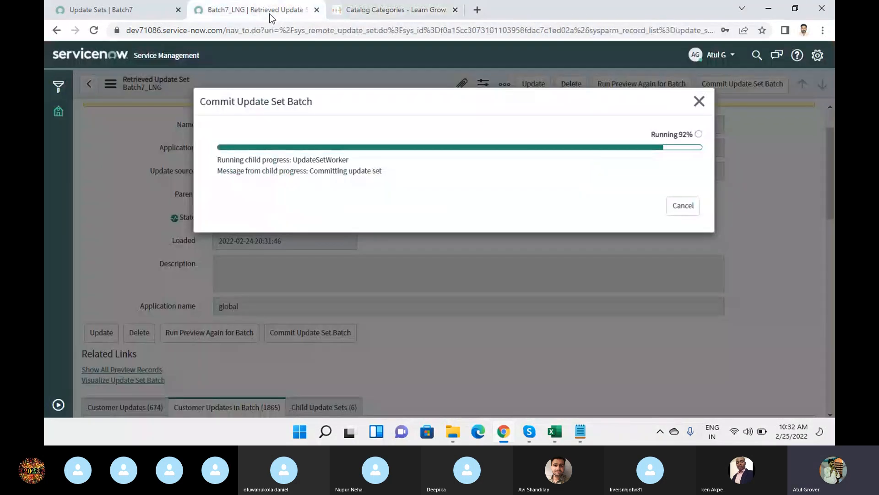
click(398, 10)
Open Techno Functional, highlight its failing SC Catalog Item widget error, then check the commit result.
click(347, 334)
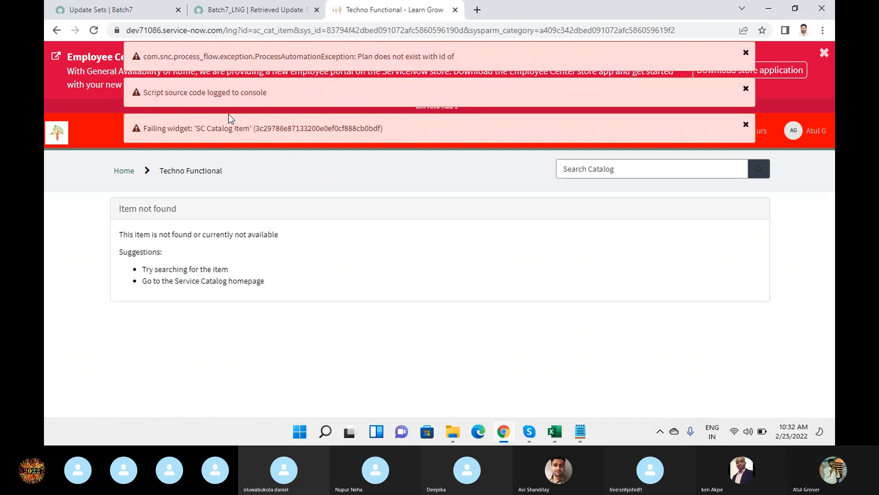
drag(174, 128, 382, 132)
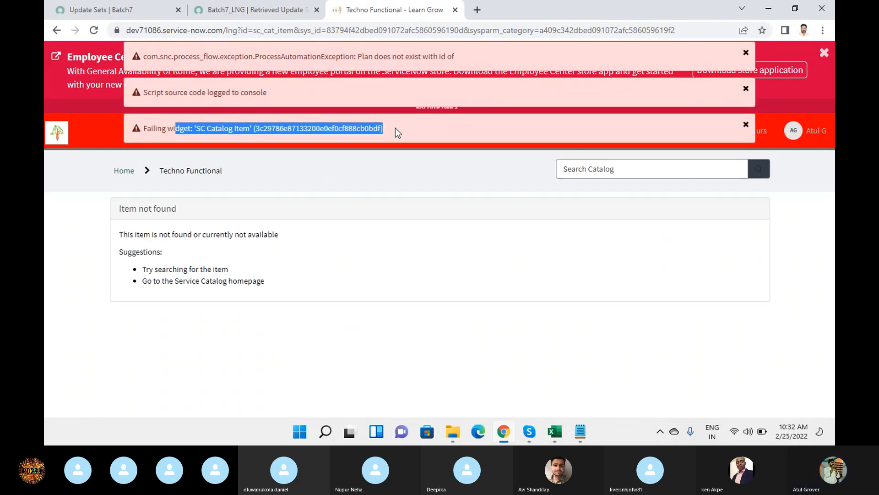
click(204, 133)
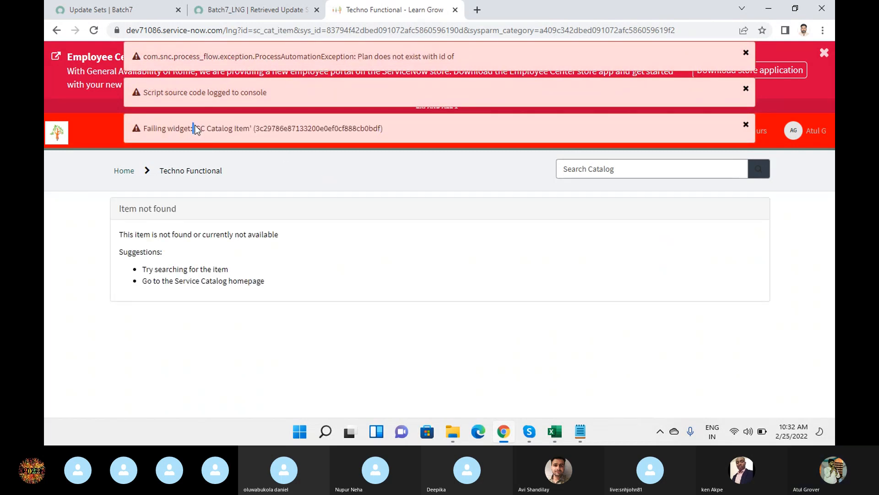
drag(194, 128, 251, 131)
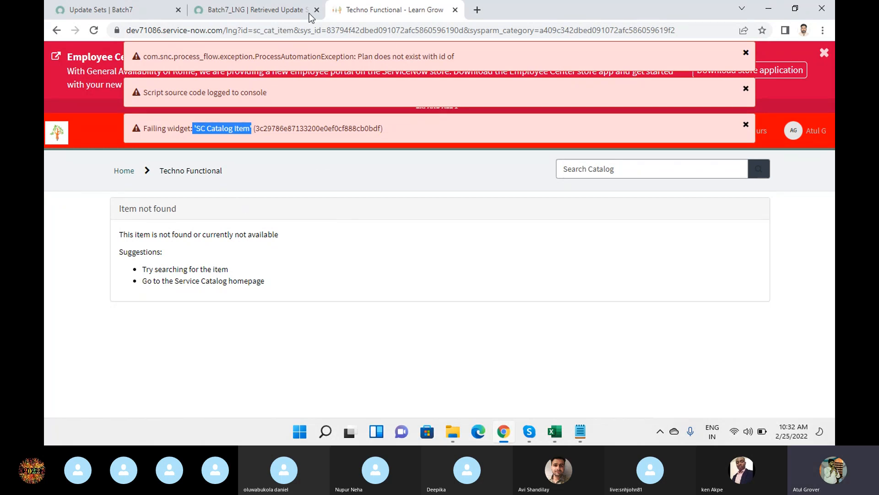
click(261, 9)
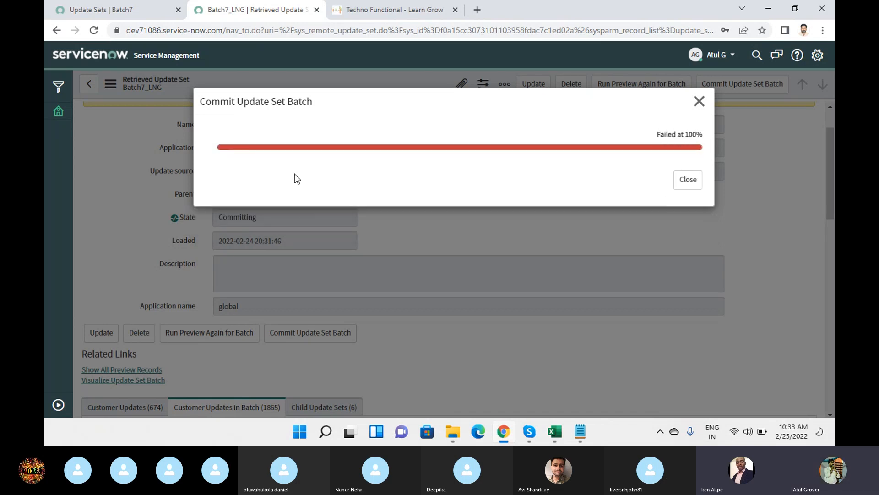
Scroll through the source Batch7_LNG record's seven batch update sets, then switch to the retrieved record.
click(118, 13)
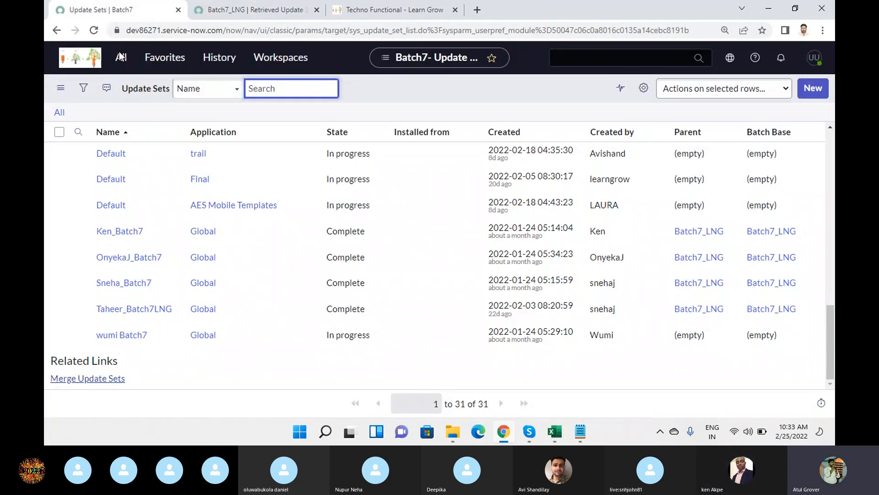
scroll(219, 215, up, 5)
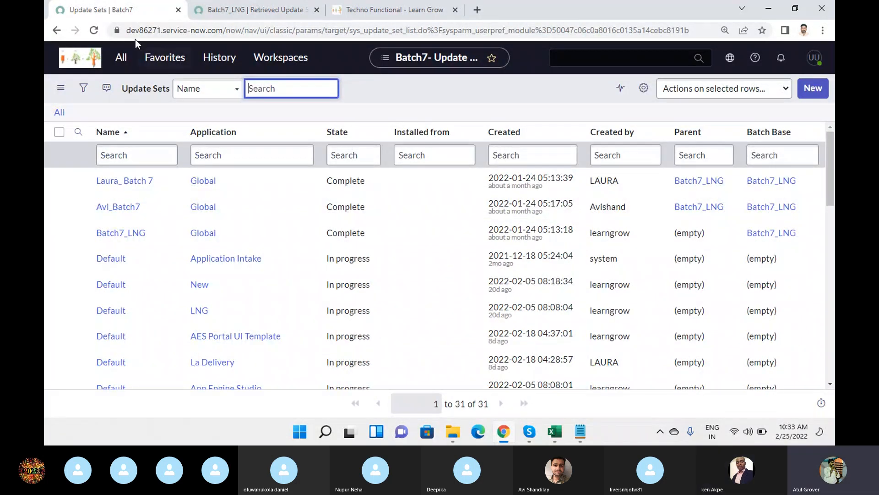
click(120, 232)
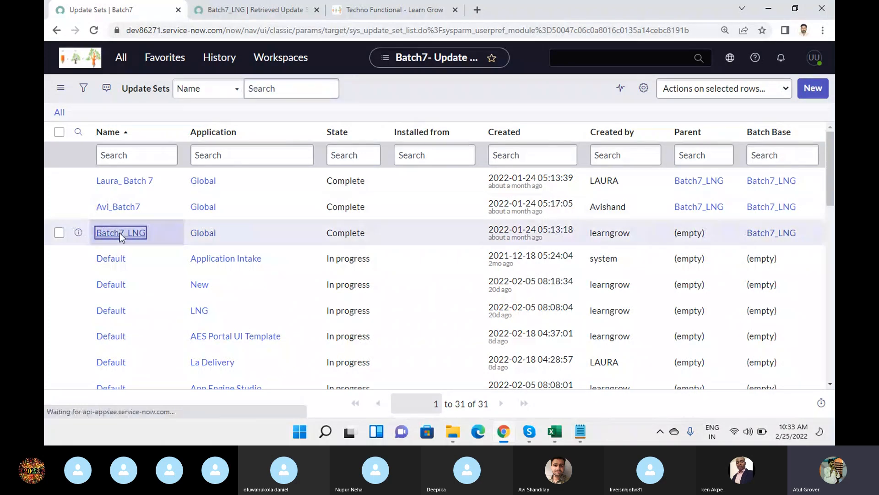
scroll(395, 231, down, 1)
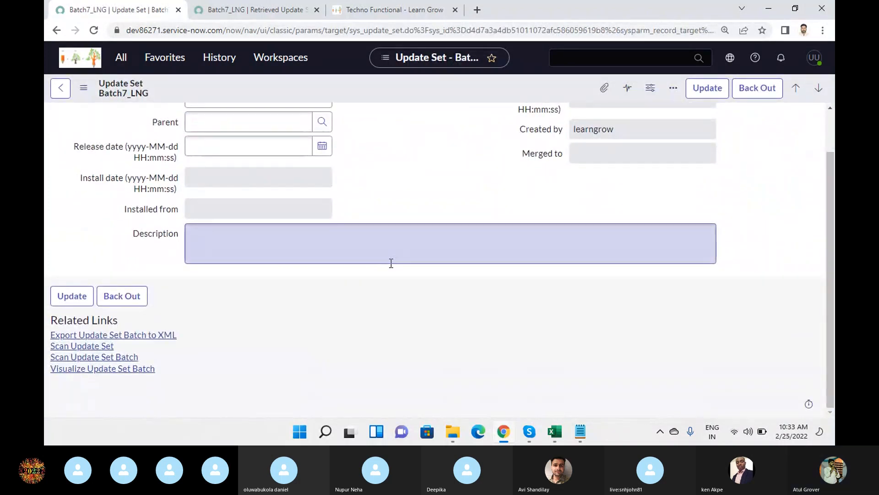
scroll(391, 264, down, 4)
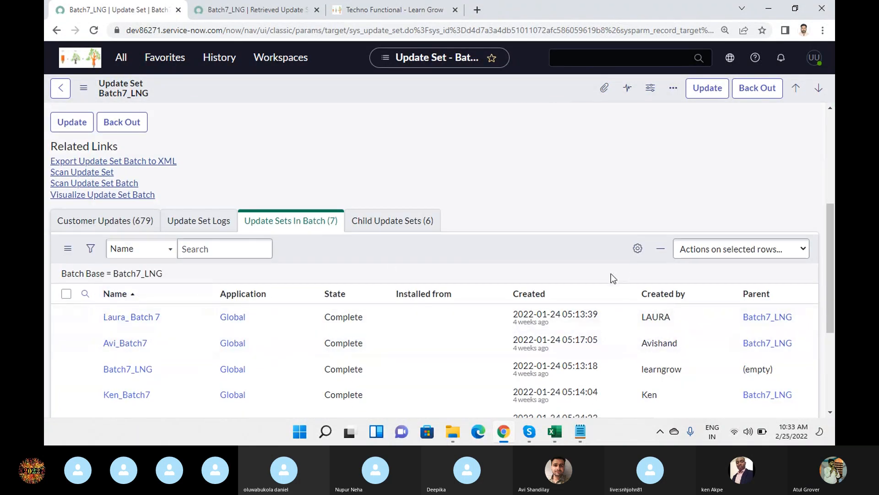
scroll(157, 317, down, 3)
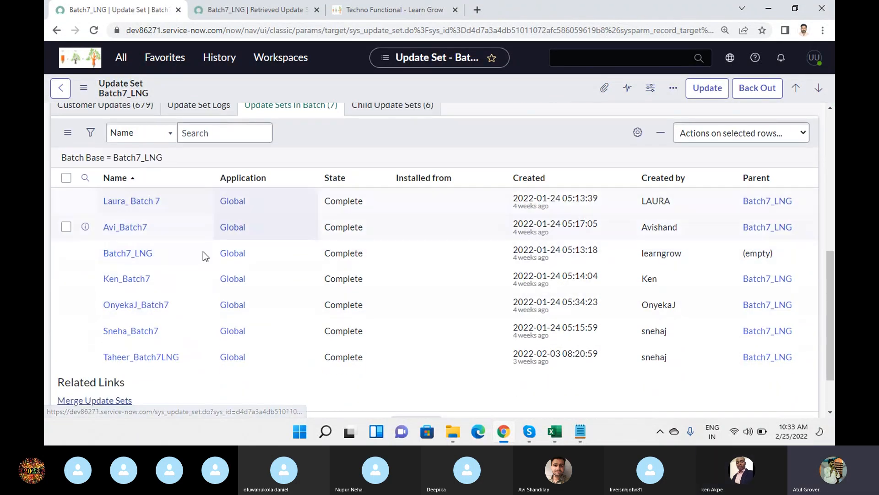
click(242, 15)
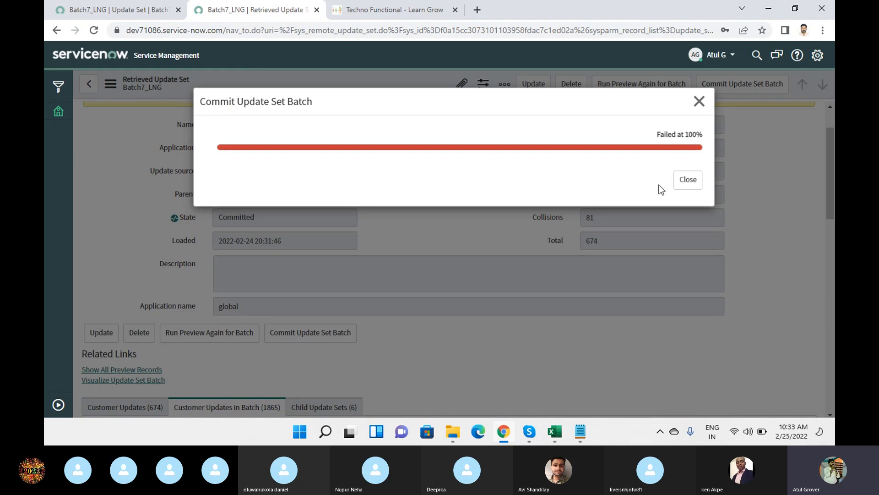
Close the failed Commit result dialog and glance at the Techno Functional error page.
click(687, 185)
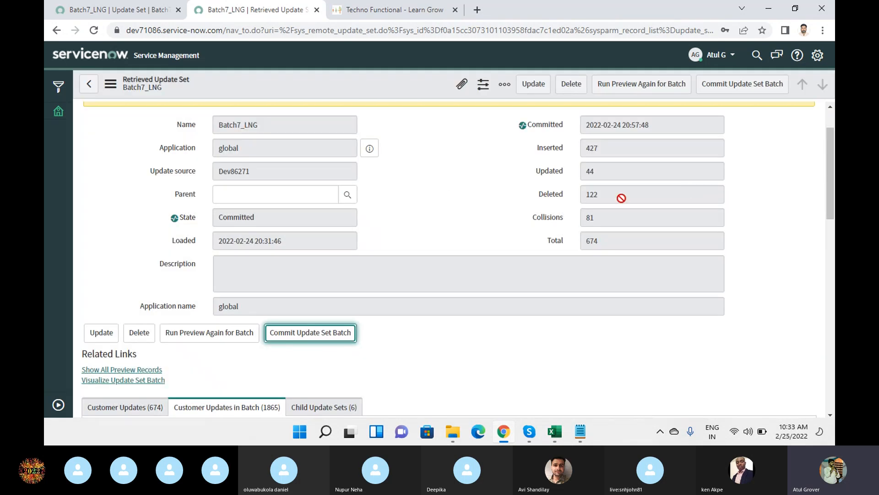
click(405, 12)
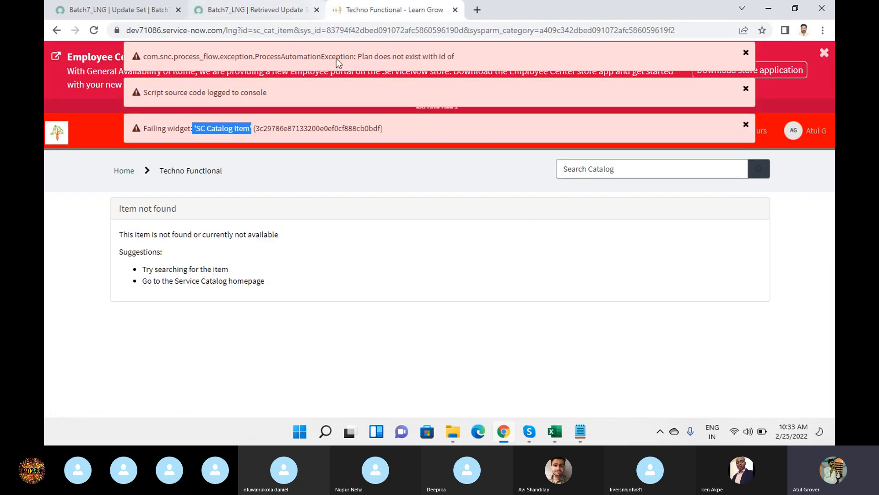
click(271, 11)
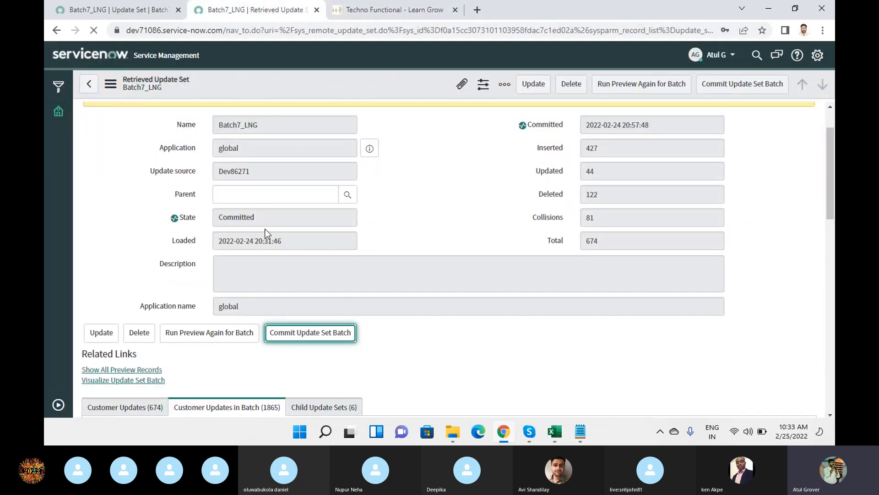
click(272, 218)
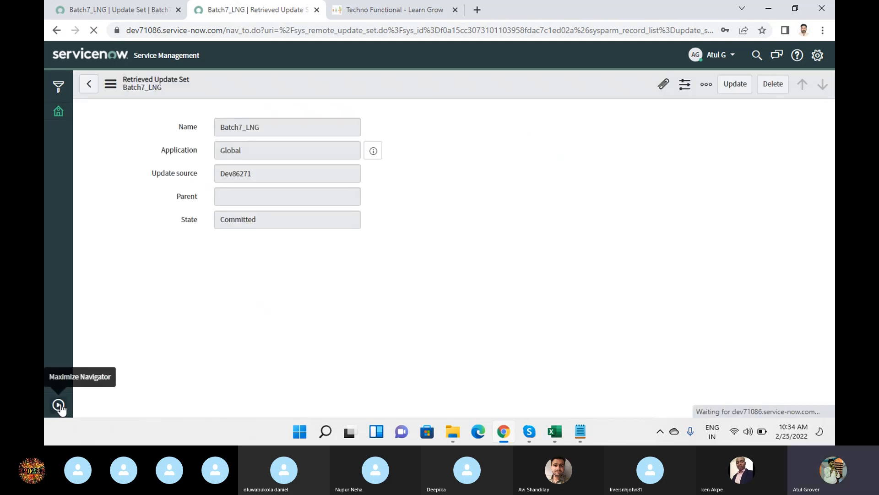
Expand the application navigator, filter it for 'Batch', and reload the retrieved update set page.
click(59, 404)
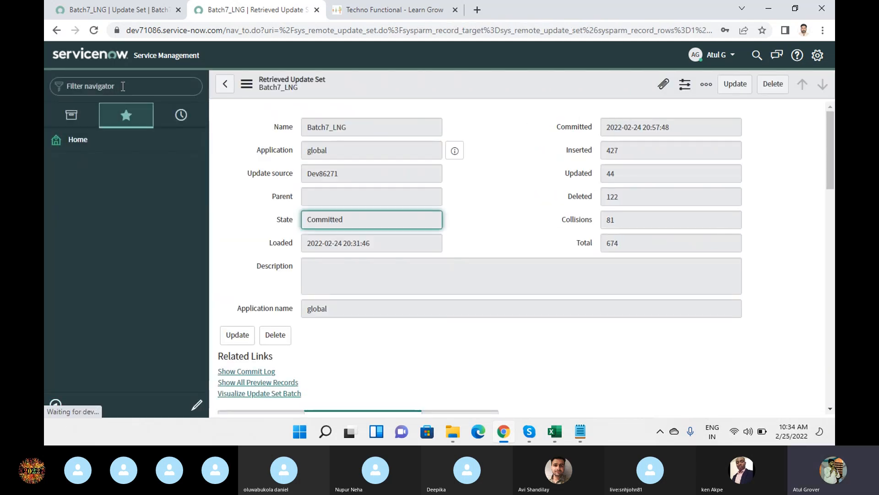
click(123, 86)
text(Batc)
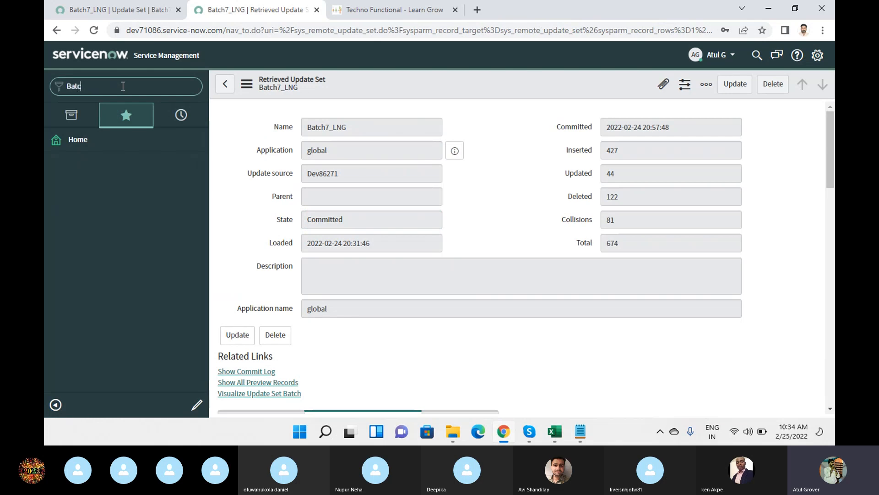
text(h)
click(187, 30)
key(Return)
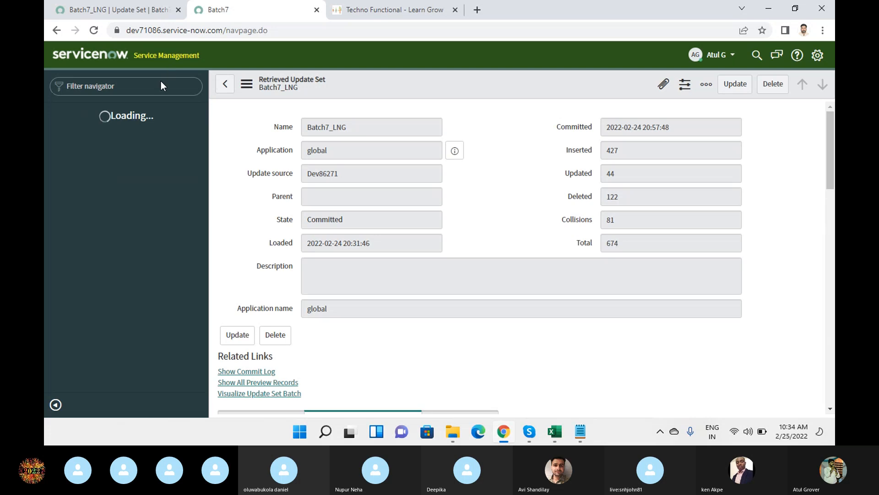
Filter the navigator modules for 'batch' and scroll through the matches.
click(161, 82)
text(batch)
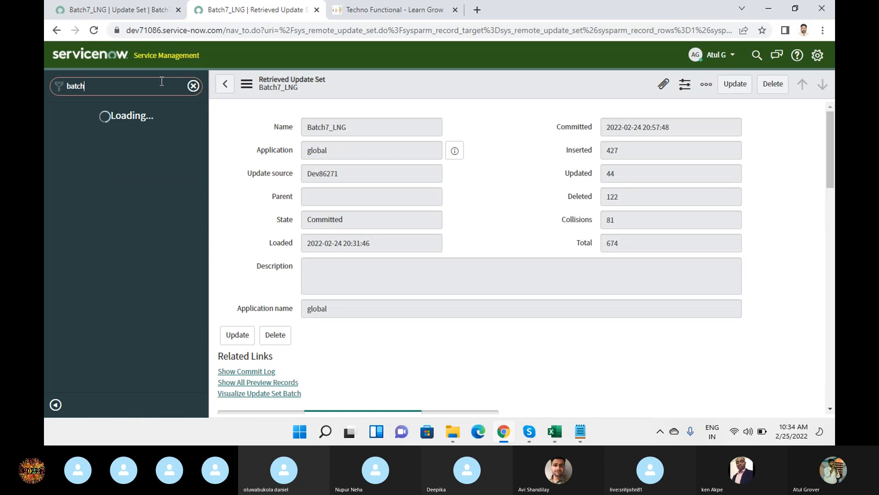
scroll(106, 161, down, 3)
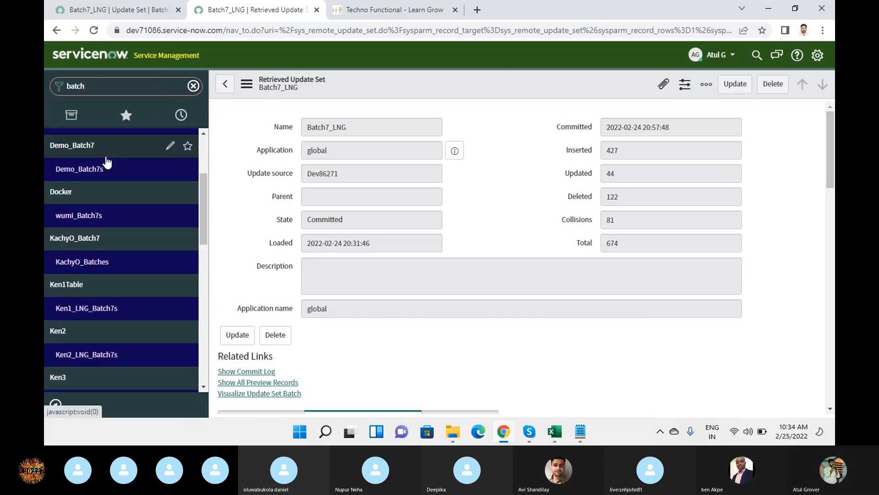
scroll(106, 161, down, 6)
scroll(104, 270, up, 9)
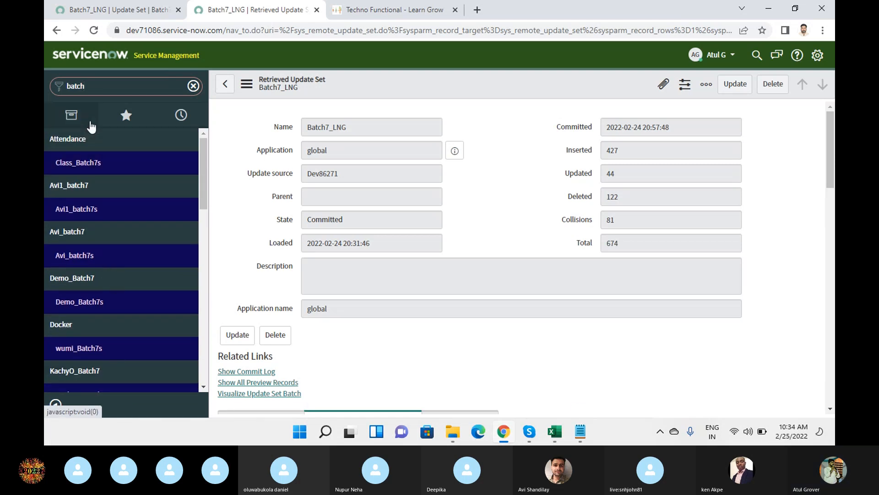
Change the navigator filter to 'flow' and launch Flow Designer in a new tab.
drag(98, 86, 50, 87)
text(flo)
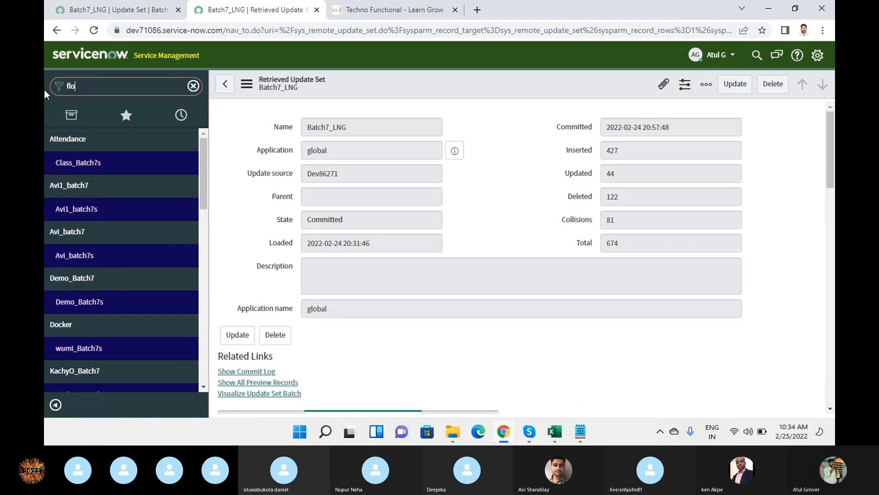
text(w)
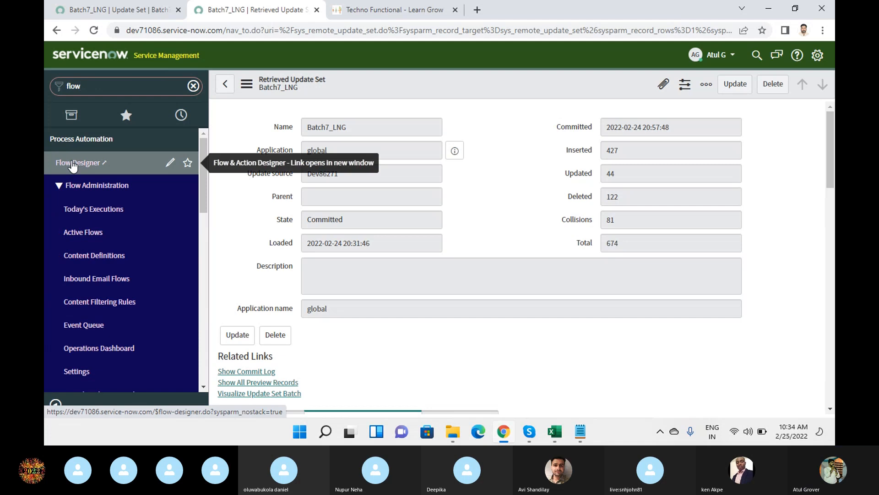
click(72, 164)
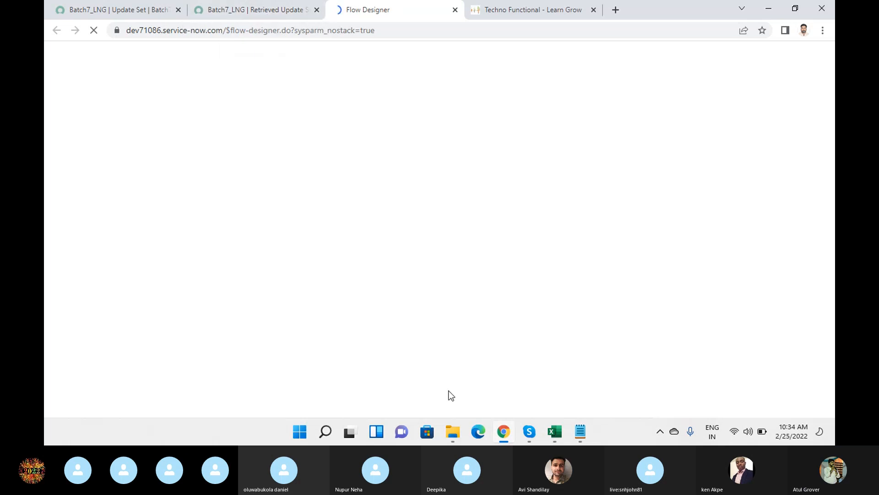
click(259, 9)
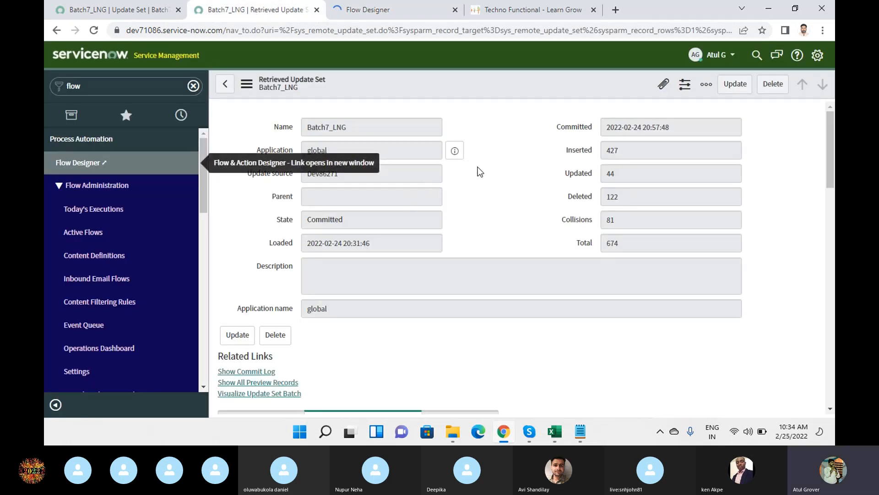
scroll(493, 175, down, 4)
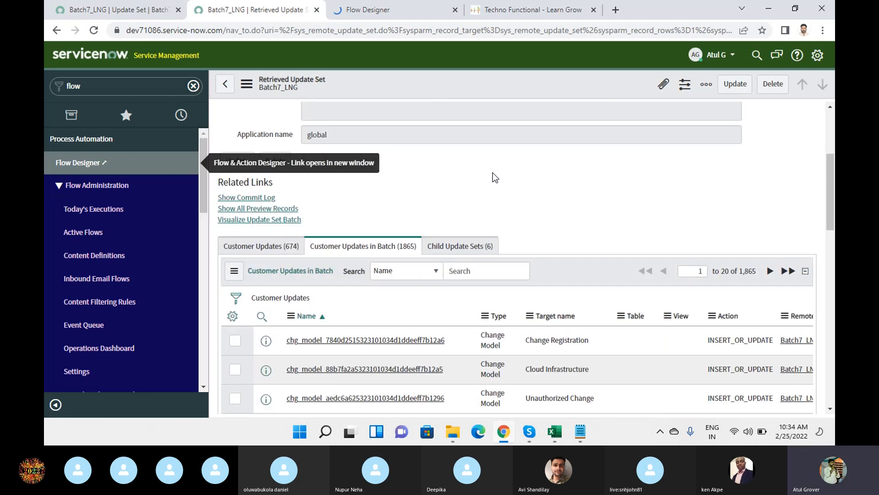
scroll(494, 177, up, 5)
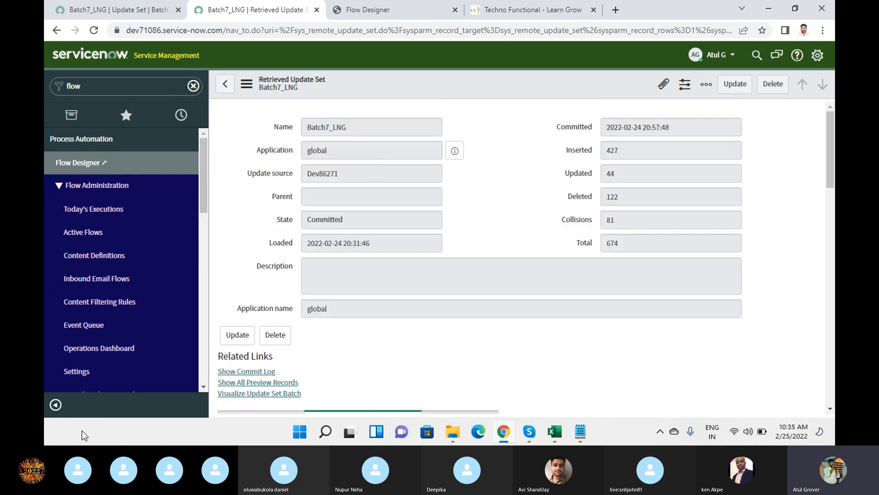
Filter Flow Designer's Name column with *tech, leaving only the draft SN Flow Techno Functional.
click(378, 13)
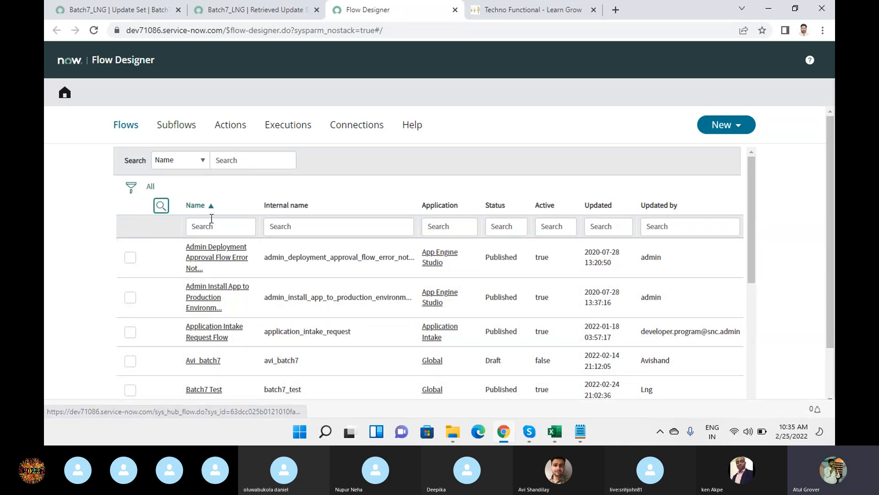
click(207, 234)
text(*tech)
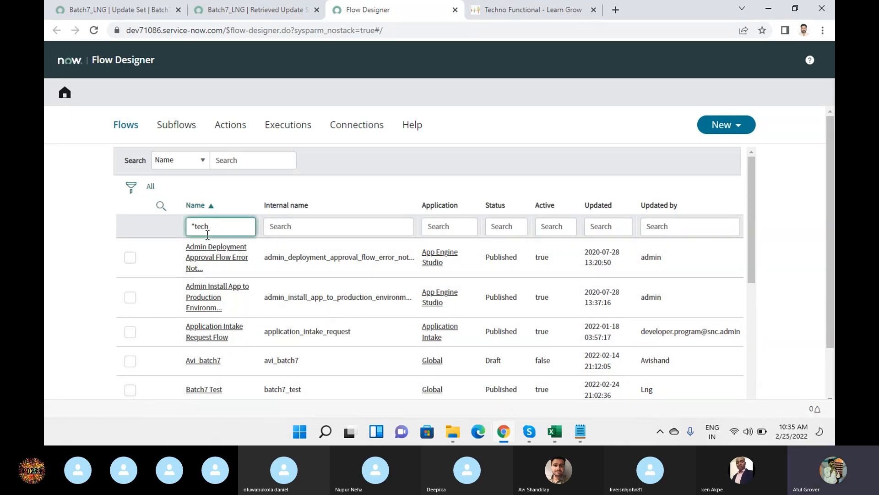
key(Return)
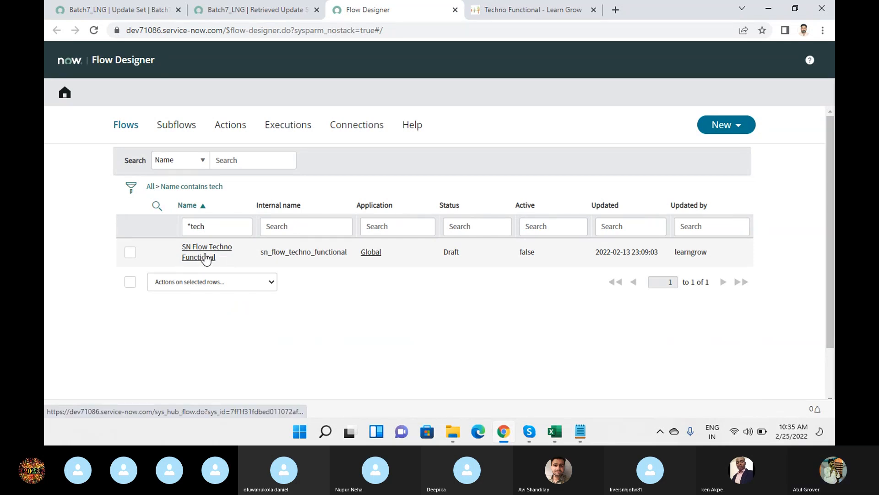
mouse_move(653, 253)
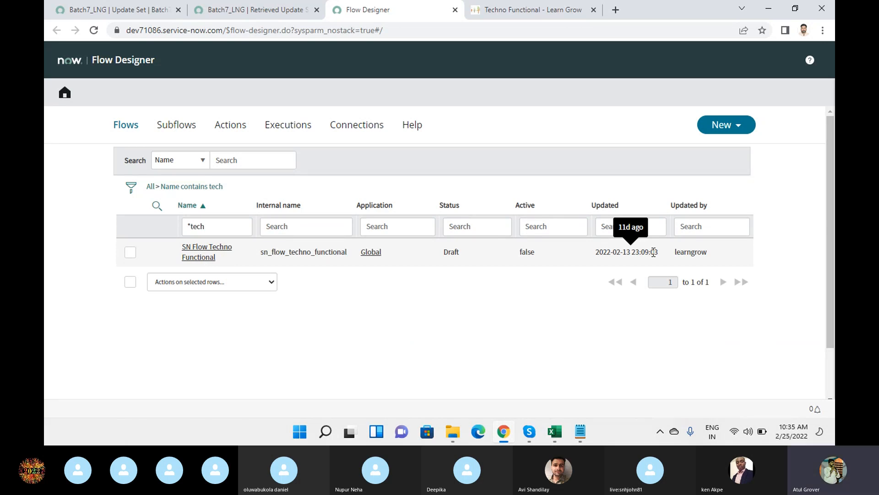
mouse_move(533, 432)
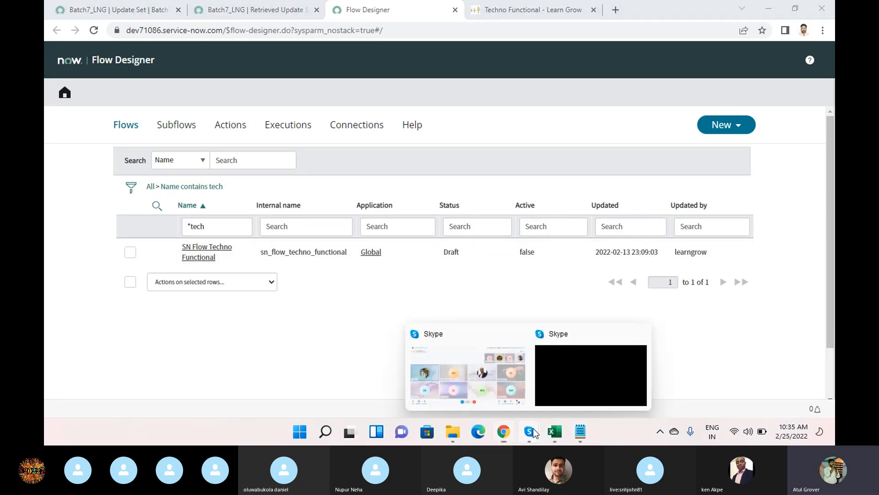
click(460, 359)
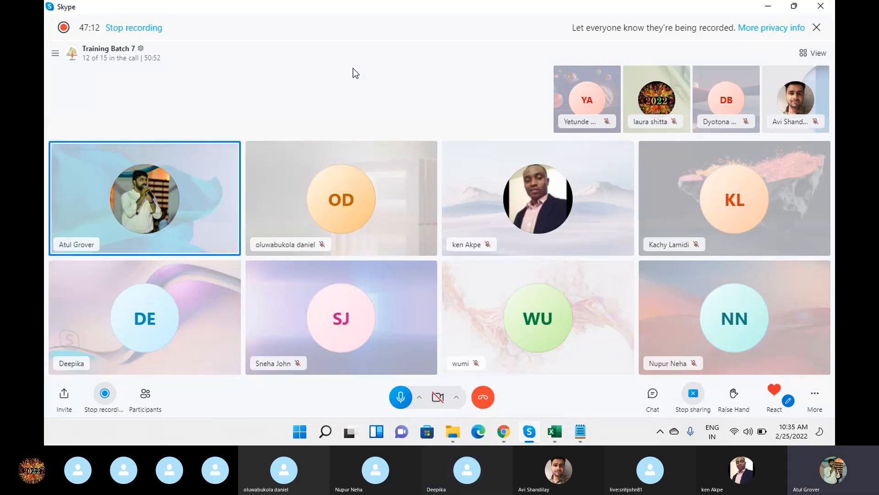
click(499, 378)
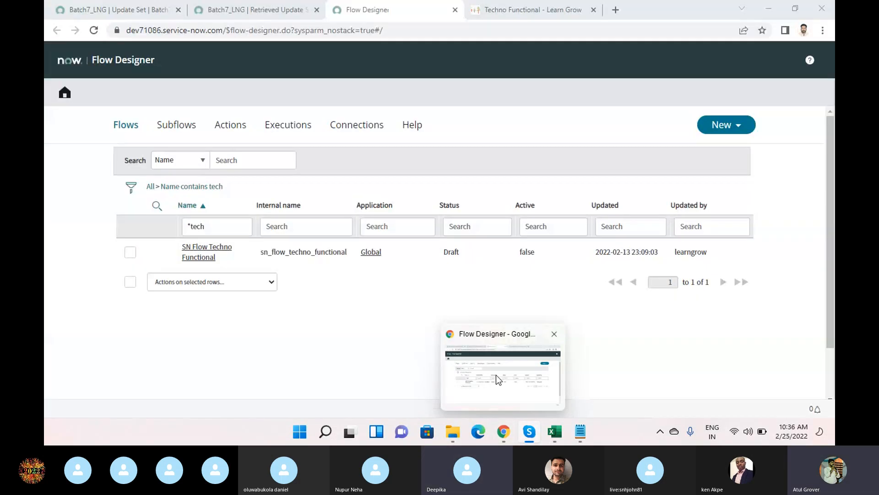
Change the navigator filter from 'flow' to 'remote', then 'update se', and open Update Sources.
click(230, 13)
double_click(123, 84)
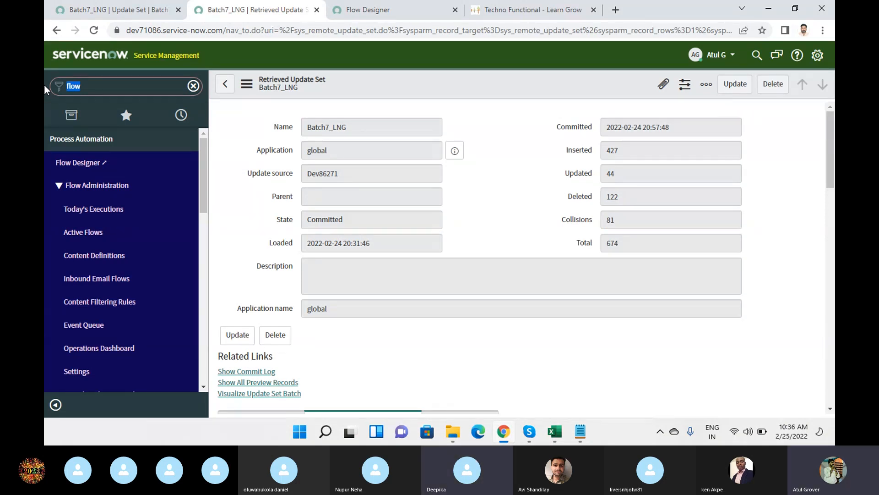
text(re)
key(BackSpace)
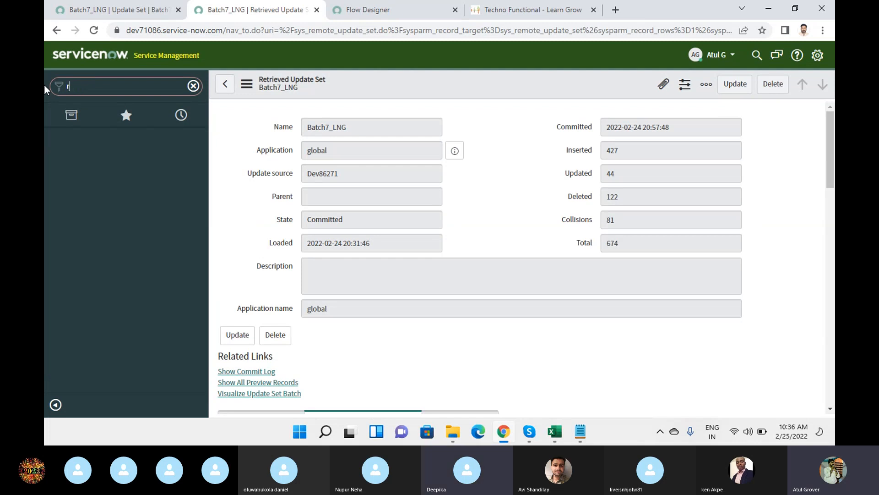
text(emote)
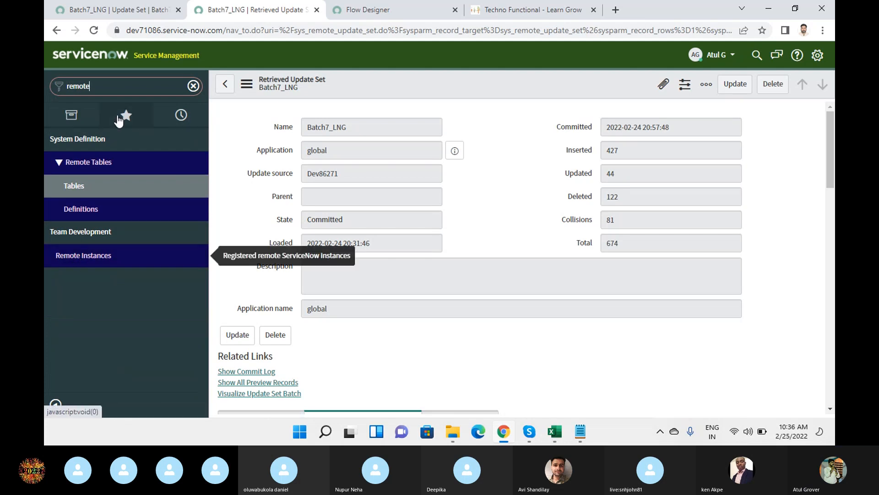
drag(118, 88, 45, 81)
text(update se)
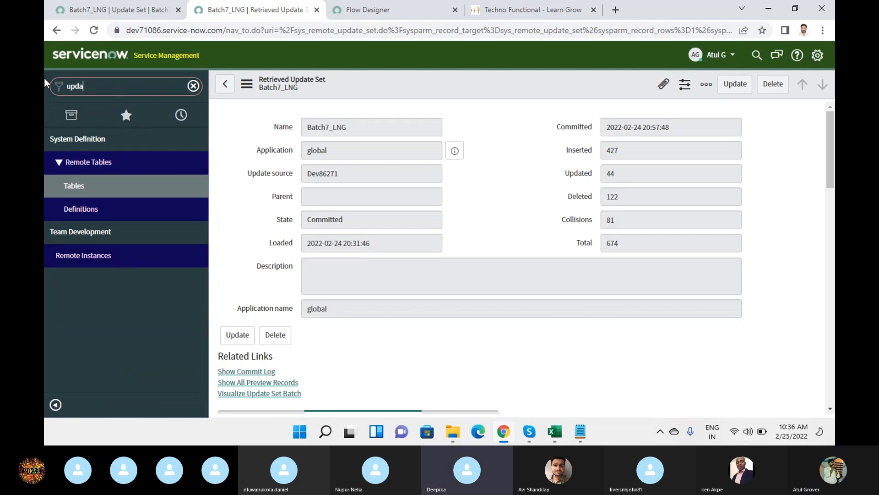
click(89, 163)
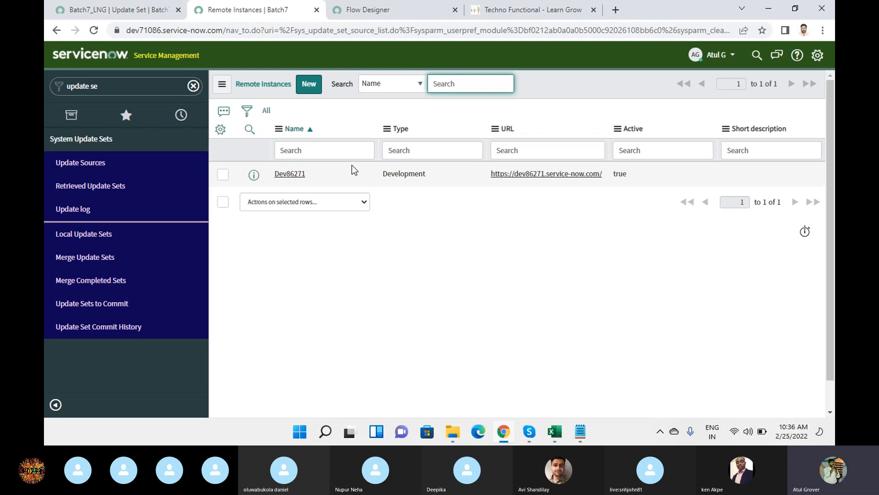
Check the seven Complete child sets under Update Sets In Batch, then open Laura_ Batch 7 separately.
click(111, 13)
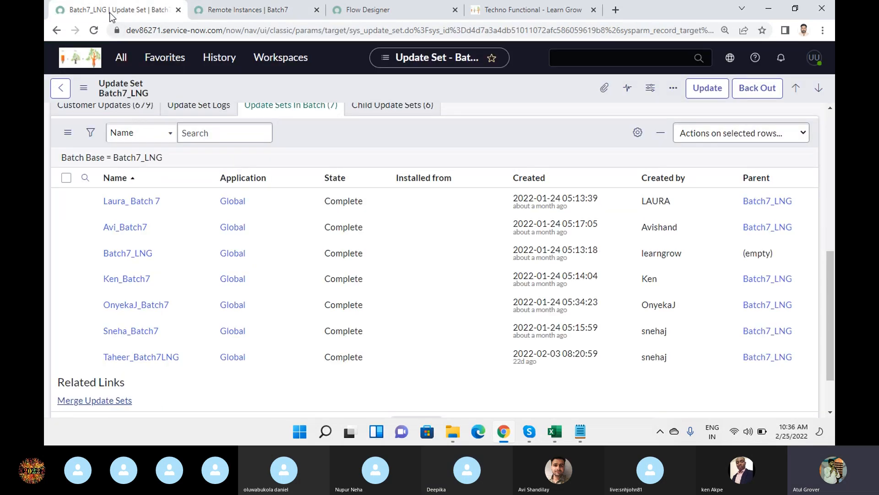
click(240, 10)
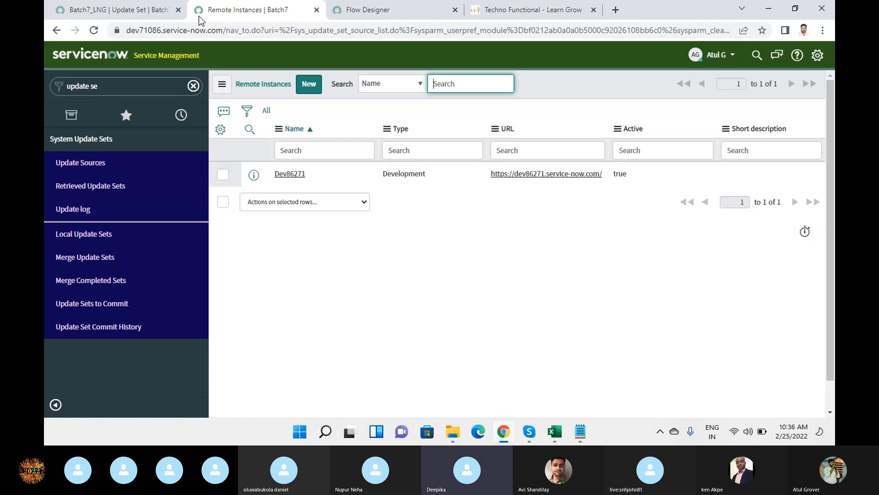
click(124, 13)
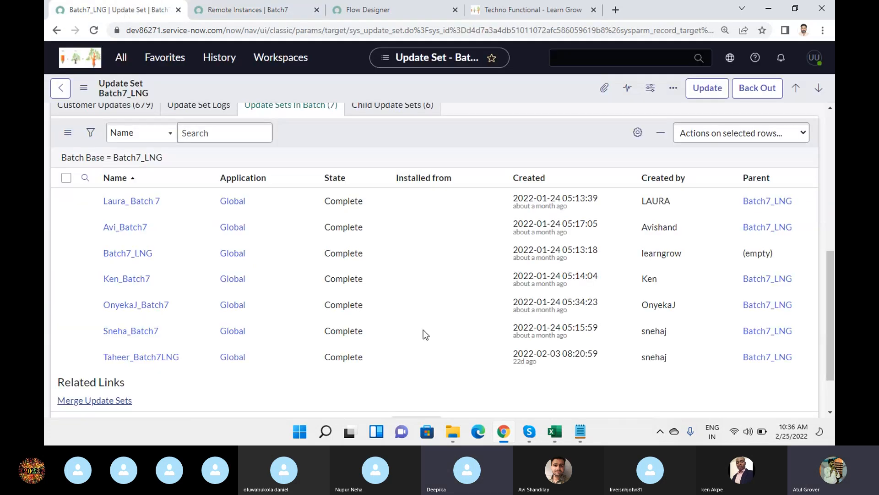
scroll(289, 254, up, 4)
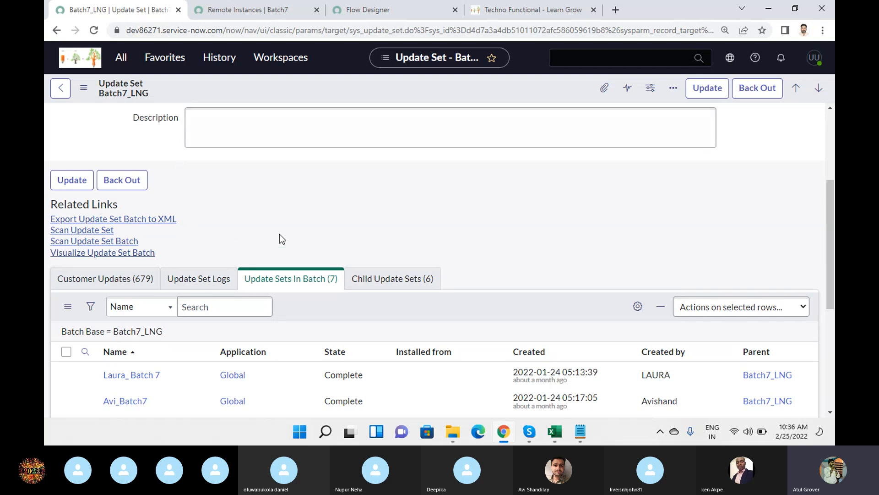
scroll(282, 238, down, 3)
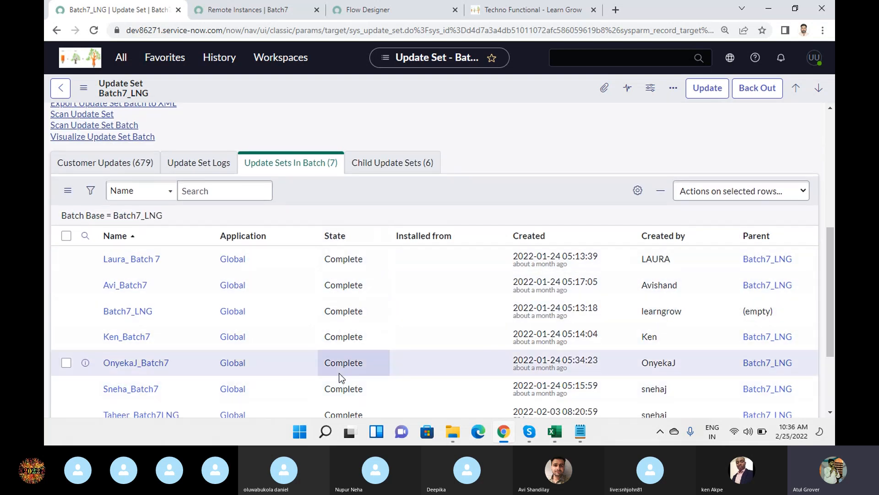
scroll(344, 182, down, 3)
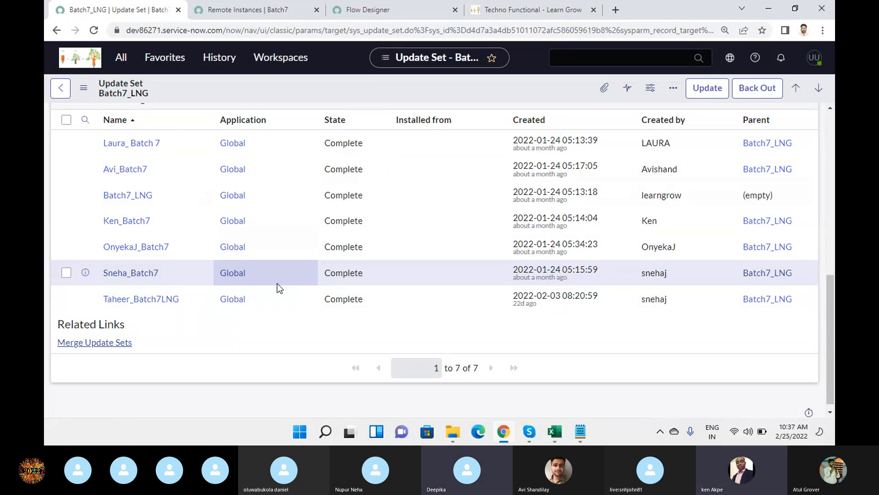
scroll(276, 283, up, 4)
scroll(277, 283, down, 1)
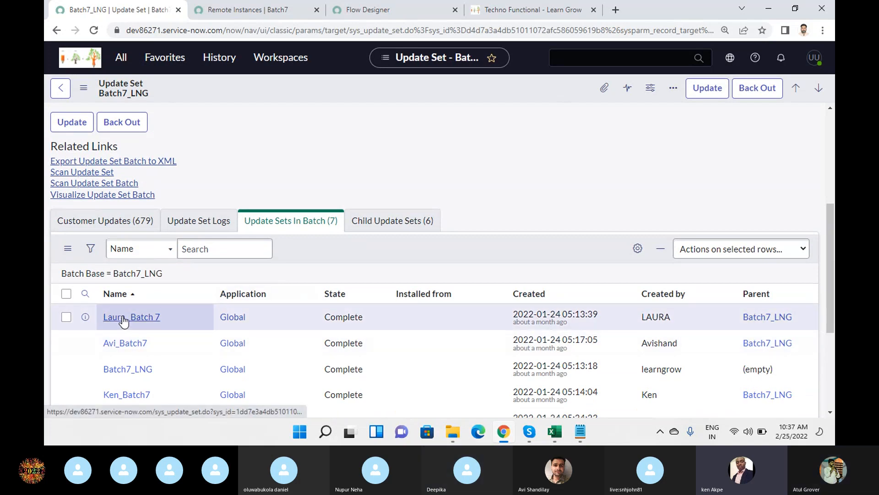
ctrl+click(123, 320)
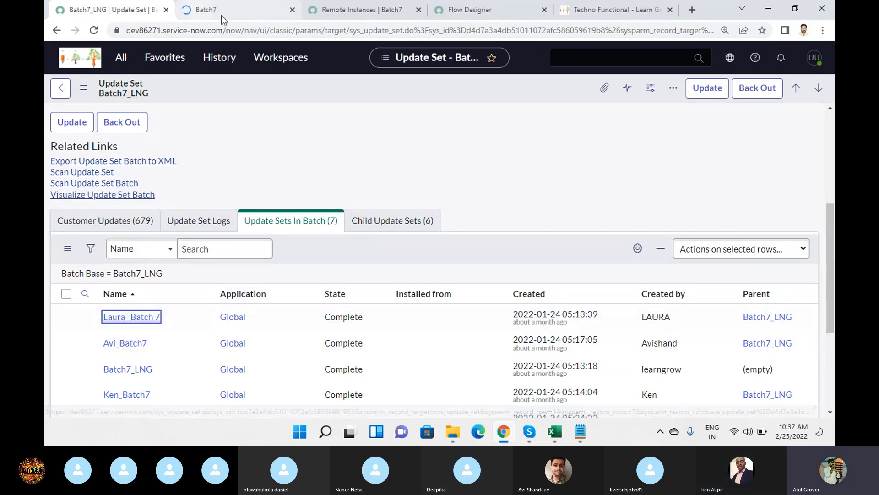
Clear Laura_ Batch 7's Parent value Batch7_LNG, save the record, and return to Remote Instances.
click(205, 14)
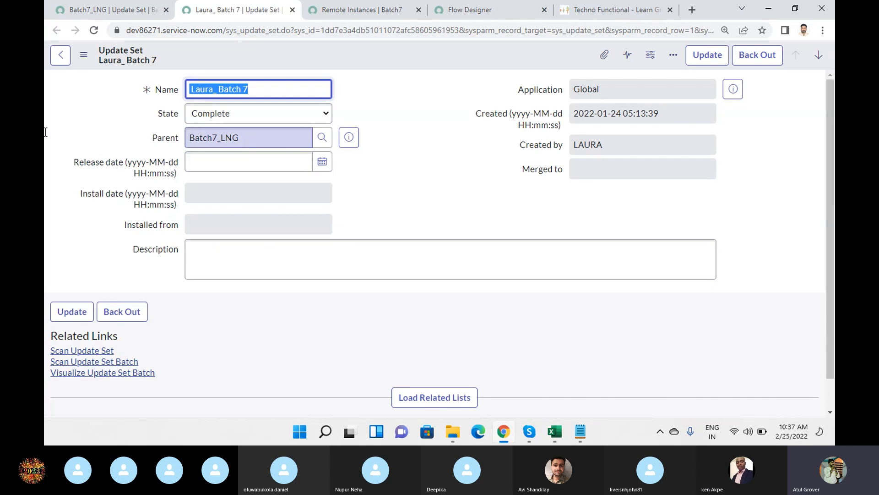
double_click(229, 139)
key(BackSpace)
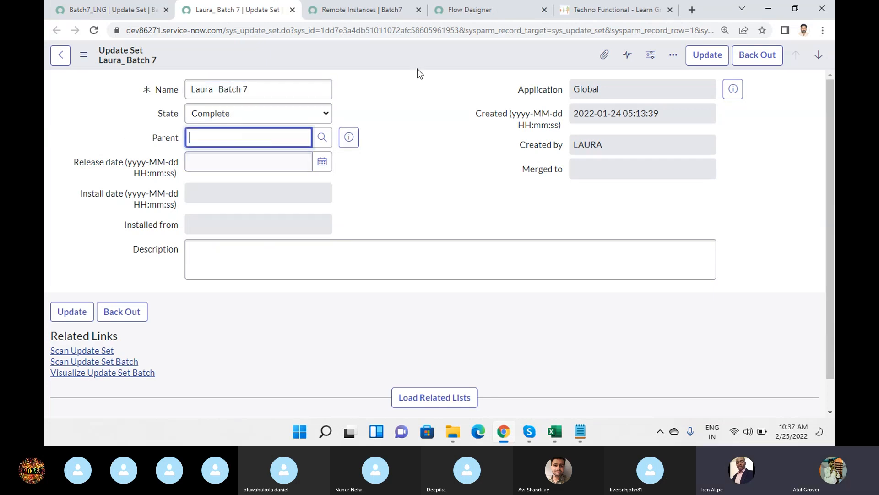
right_click(417, 49)
click(424, 53)
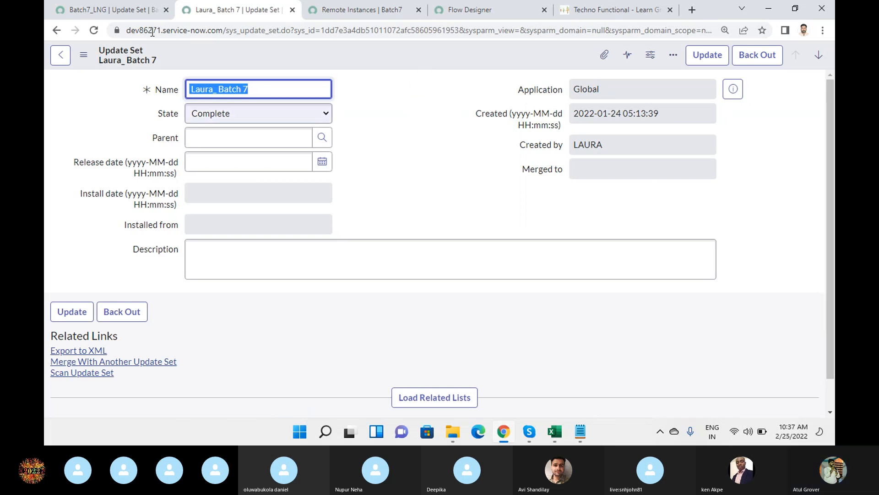
click(342, 11)
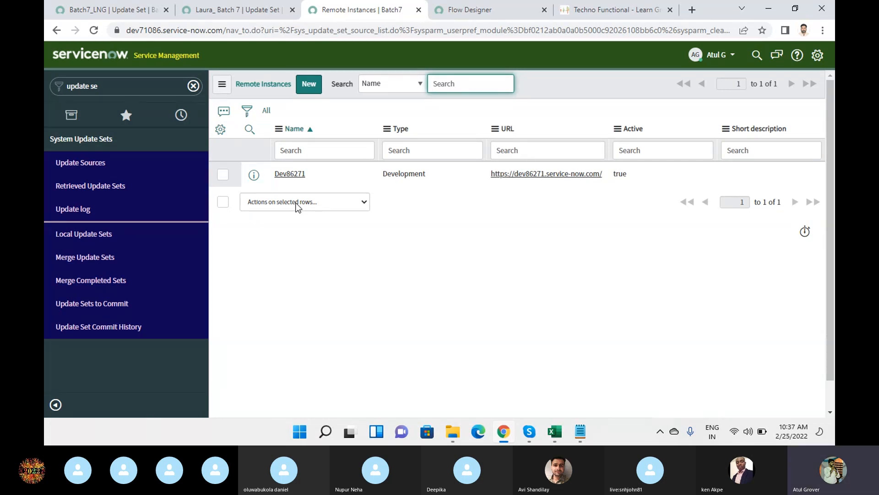
Check the catalog item error page, then list the target instance's local update sets.
click(593, 8)
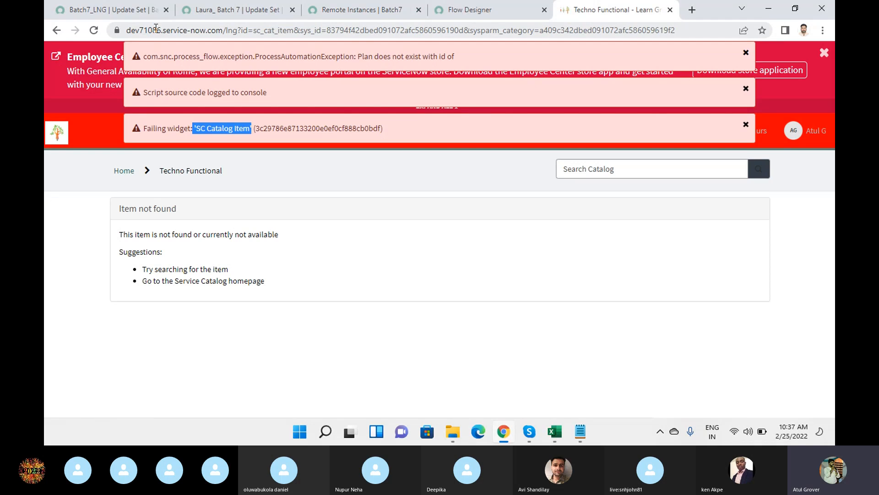
click(327, 13)
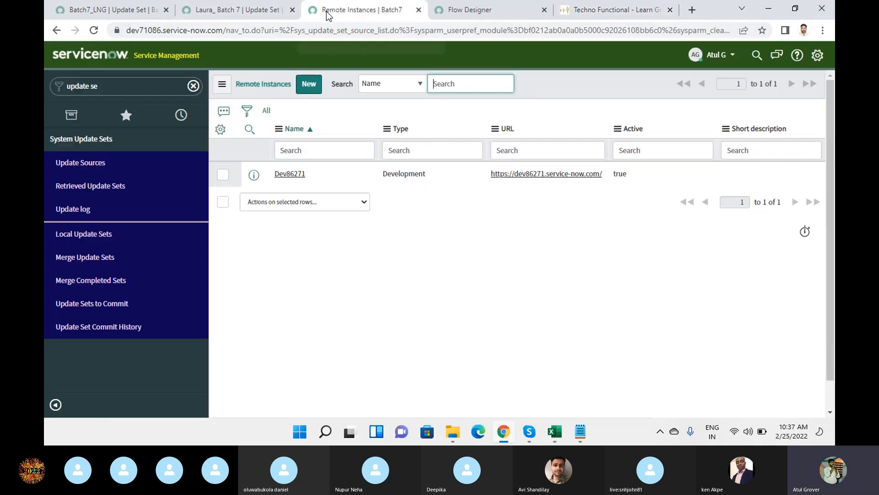
click(76, 235)
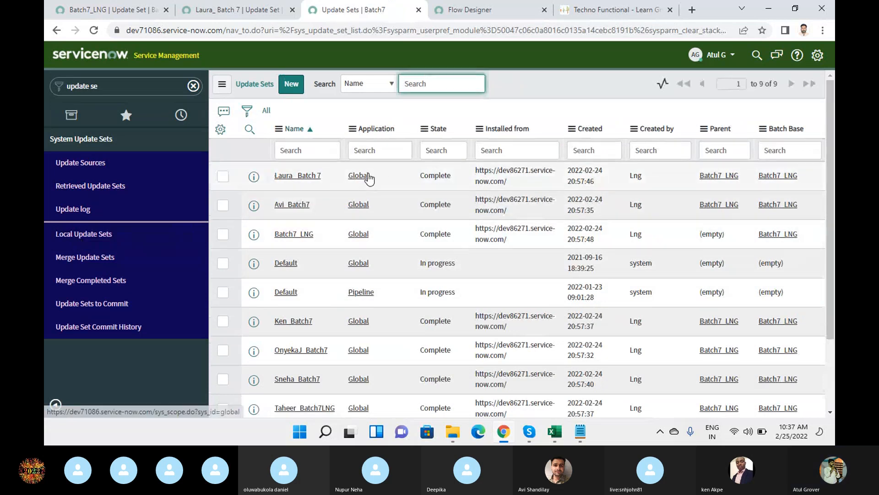
Open the Complete Batch7_LNG record, which has 602 customer updates and 7 sets in batch.
click(295, 235)
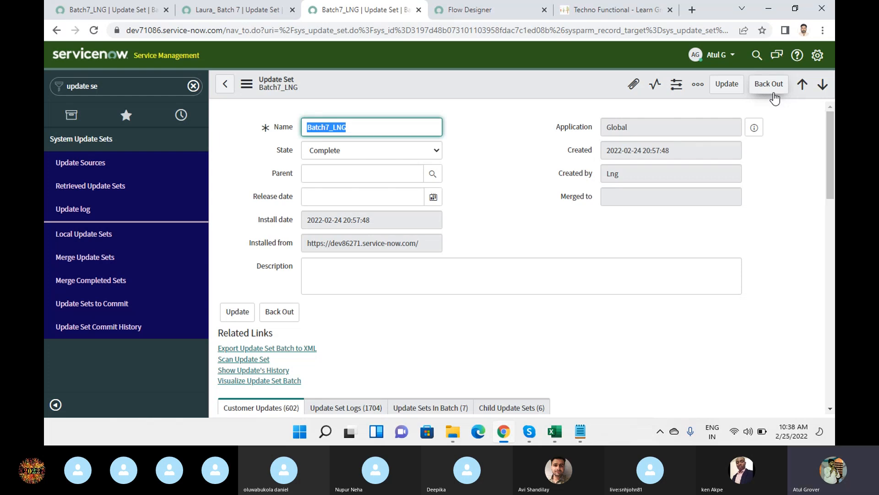
Back out Batch7_LNG with all its batch records after reviewing the cannot-be-undone warning.
click(773, 93)
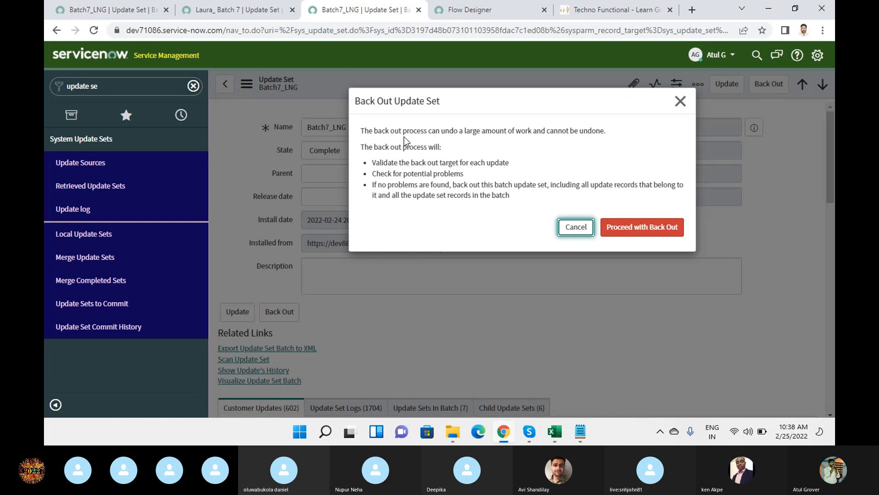
drag(361, 131, 509, 212)
drag(390, 131, 592, 134)
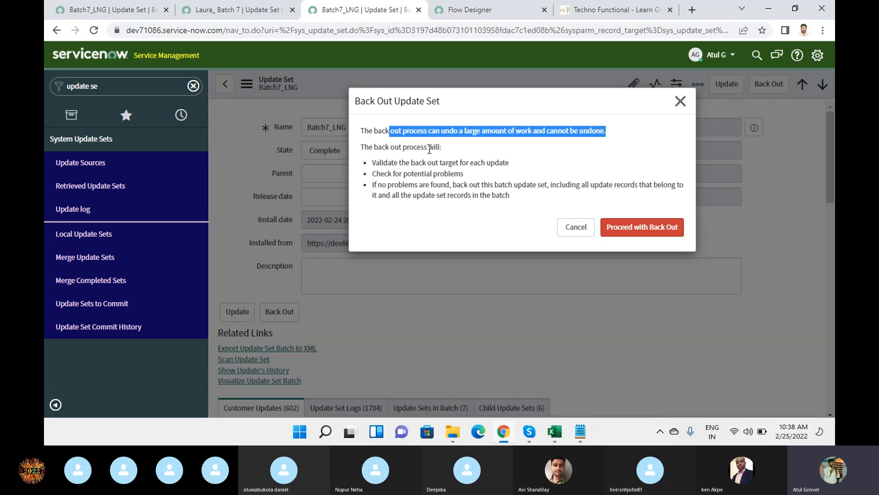
drag(380, 162, 516, 162)
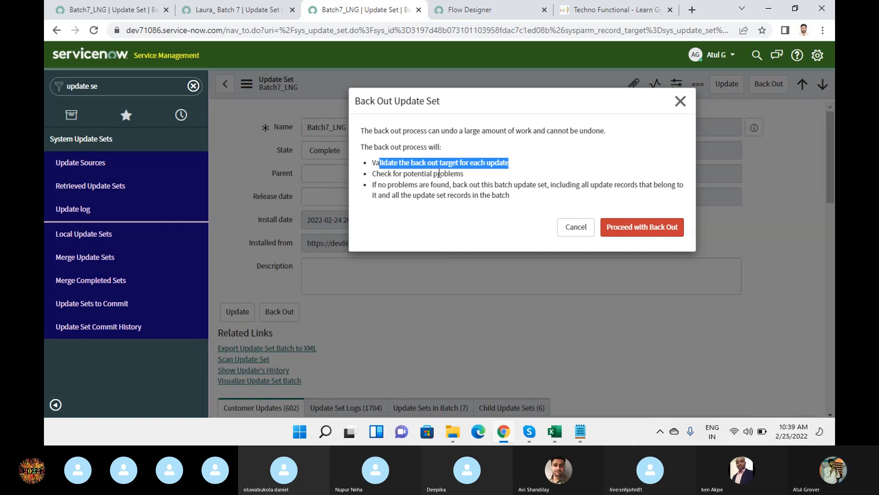
click(416, 173)
drag(416, 173, 461, 173)
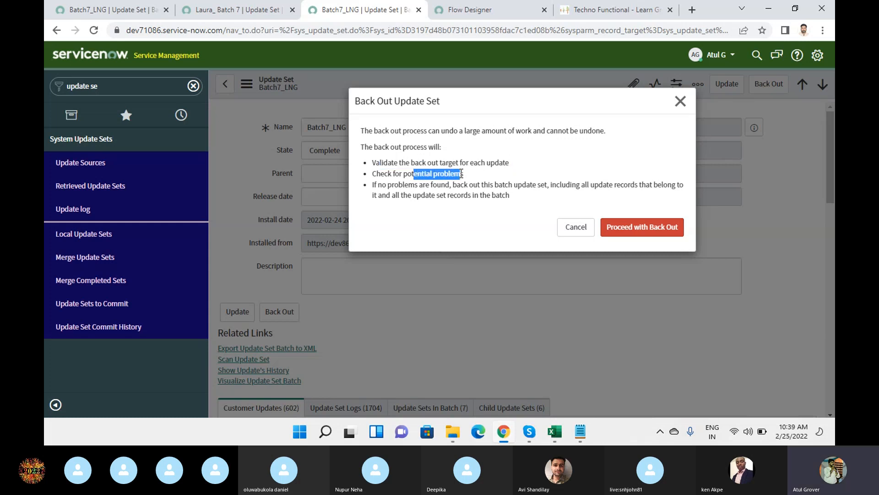
drag(404, 184, 546, 186)
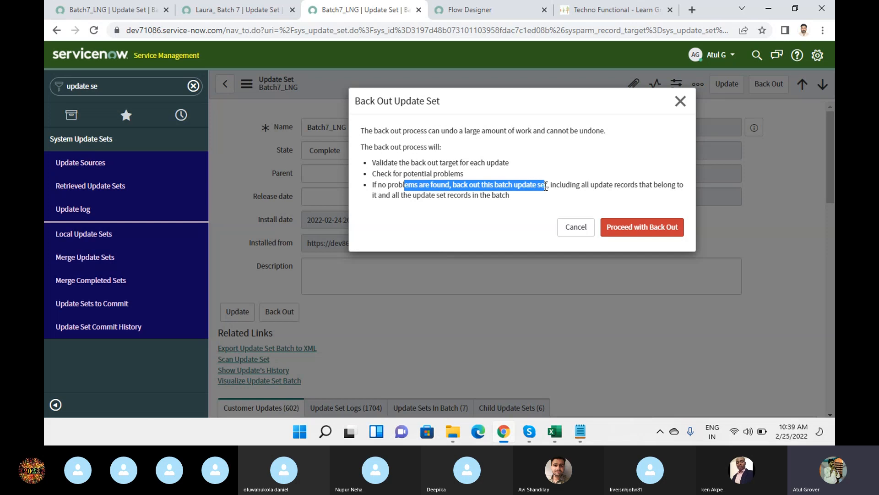
drag(408, 196, 538, 203)
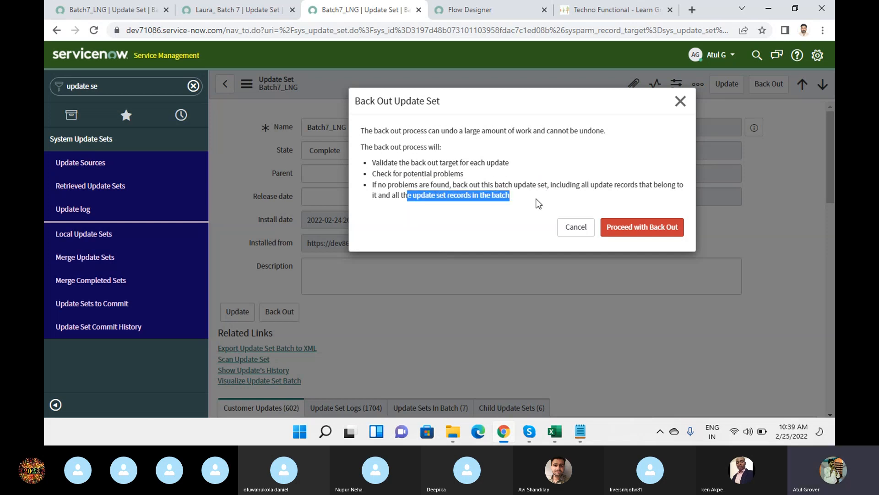
click(632, 229)
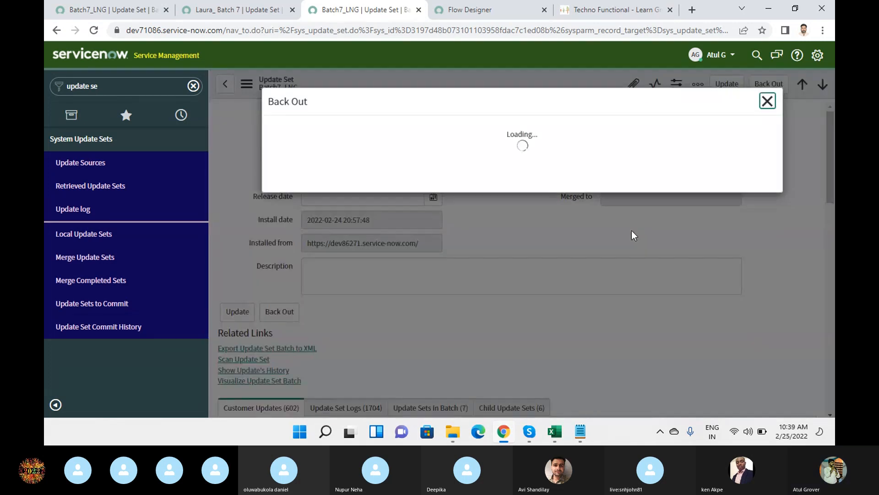
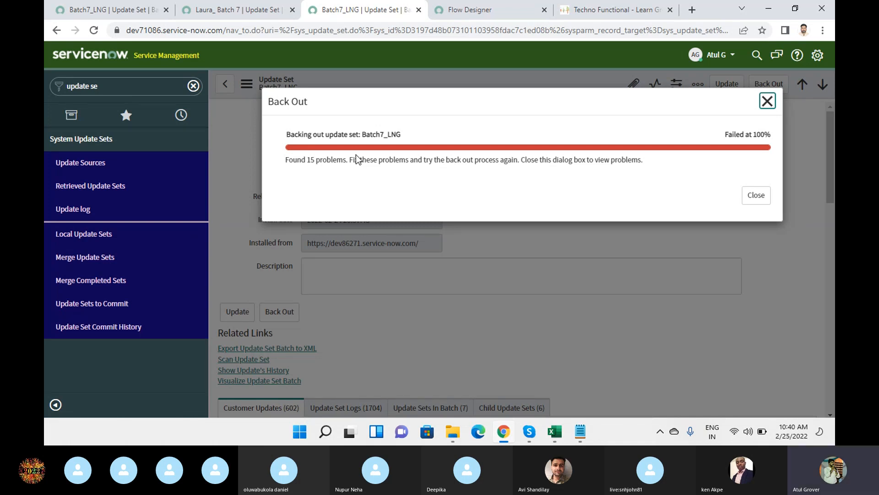
Dismiss the failed back-out message for Batch7_LNG.
drag(315, 160, 641, 164)
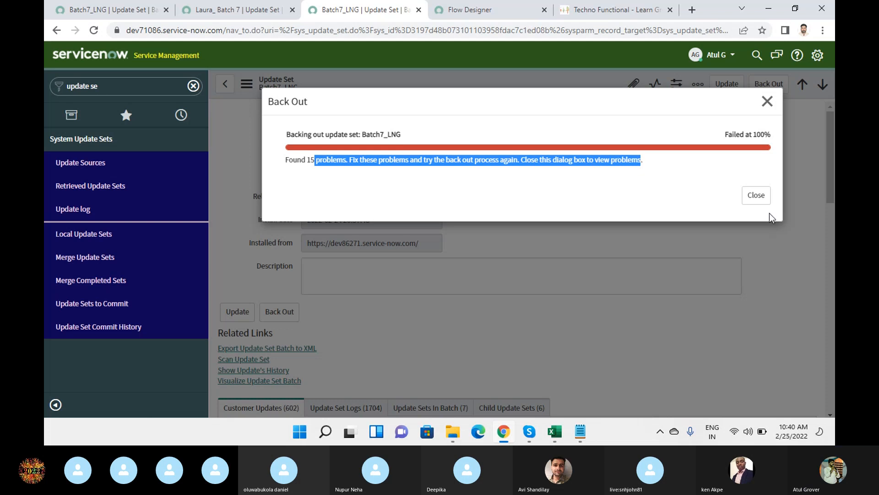
click(759, 198)
click(535, 269)
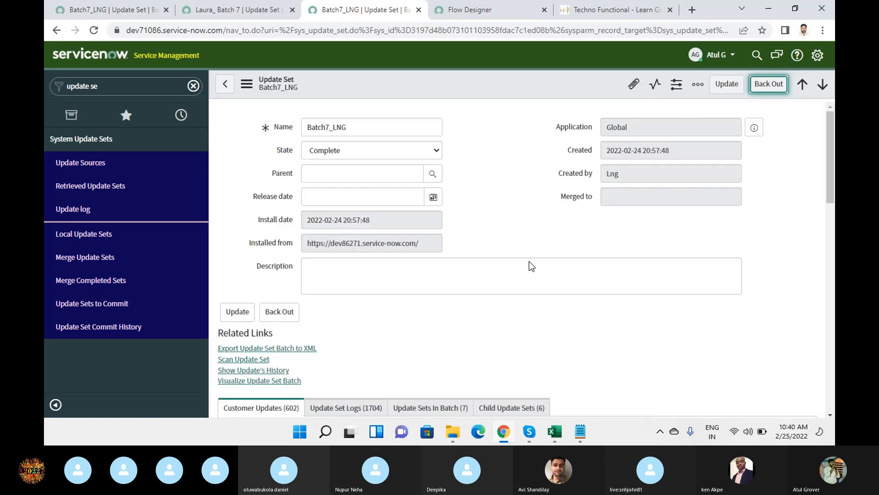
Apply the 'Does not include code' tag action to all 15 backout problems.
scroll(508, 173, down, 4)
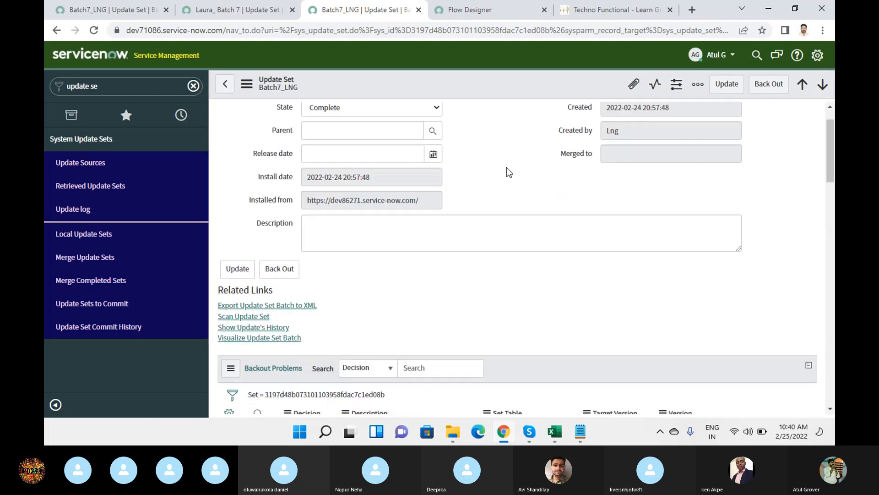
scroll(471, 255, up, 1)
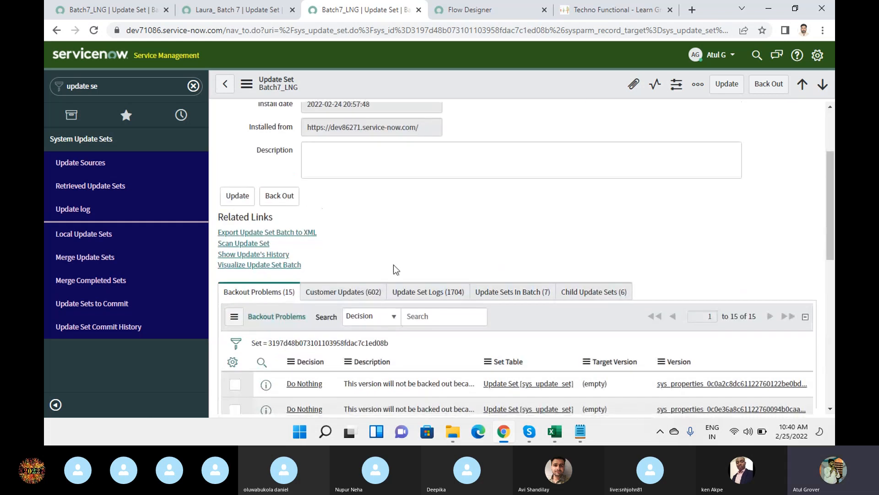
scroll(385, 261, down, 4)
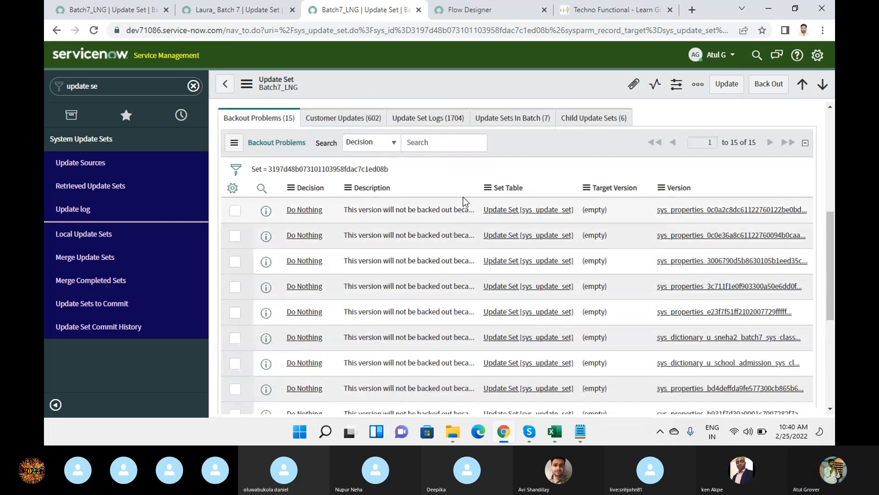
scroll(463, 196, down, 4)
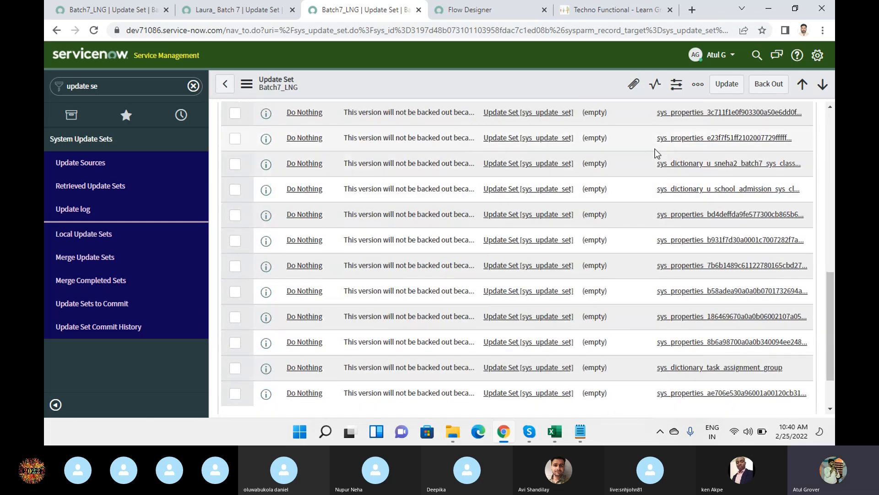
scroll(655, 149, down, 2)
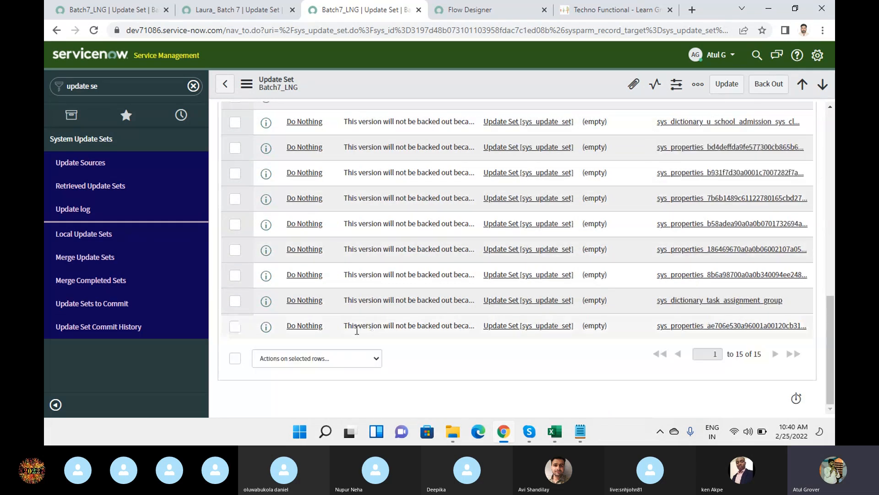
click(235, 358)
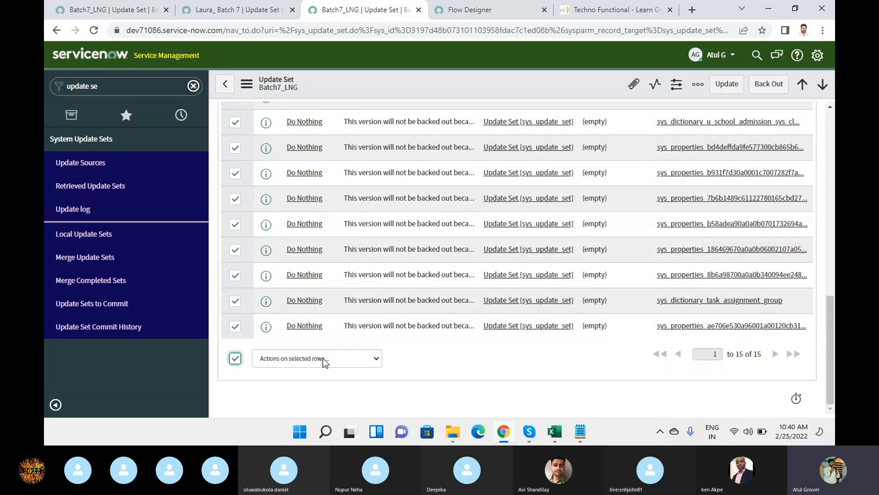
click(325, 359)
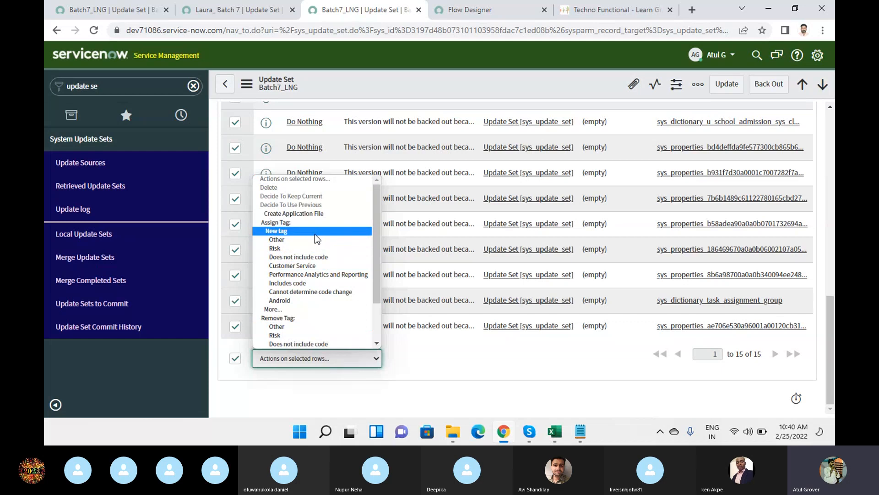
key(d)
key(d)
key(d)
key(d)
key(d)
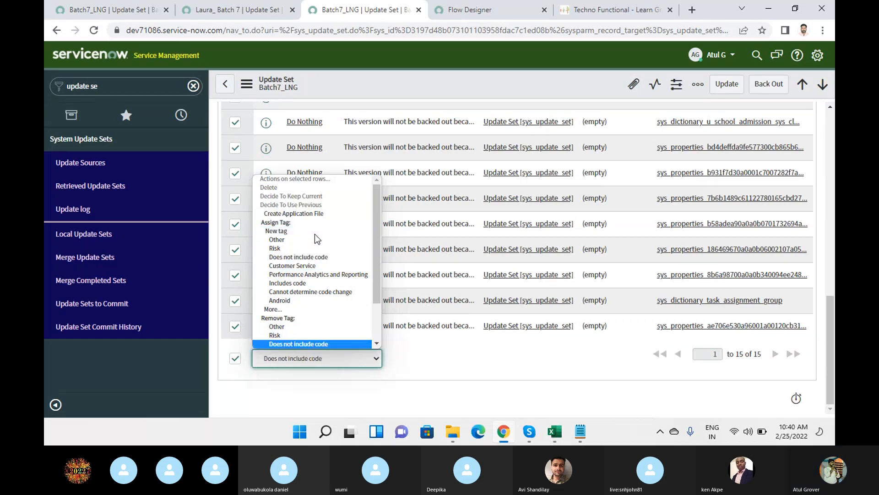
key(Return)
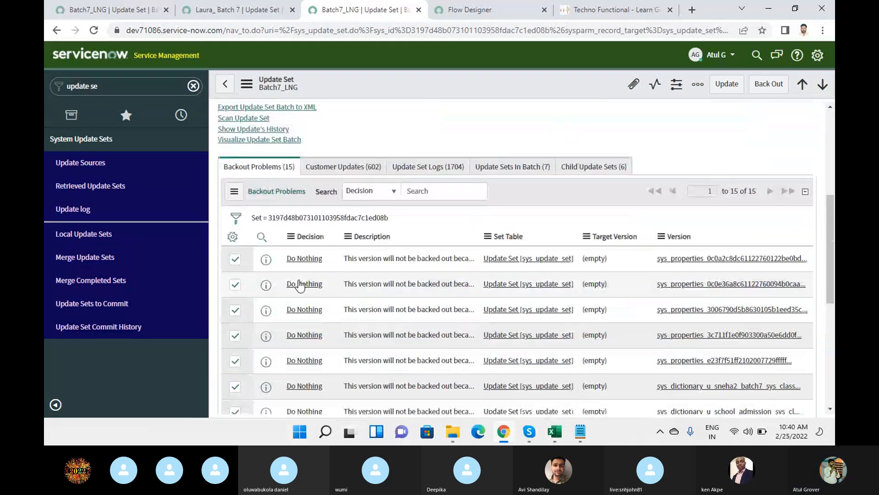
Reopen Batch7_LNG and open its second backout problem, for glide.user.trusted_domain.
click(305, 265)
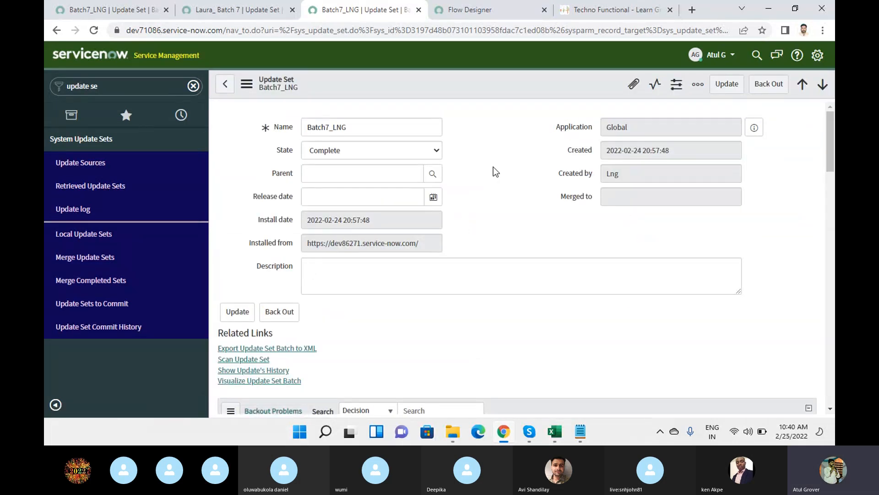
click(225, 84)
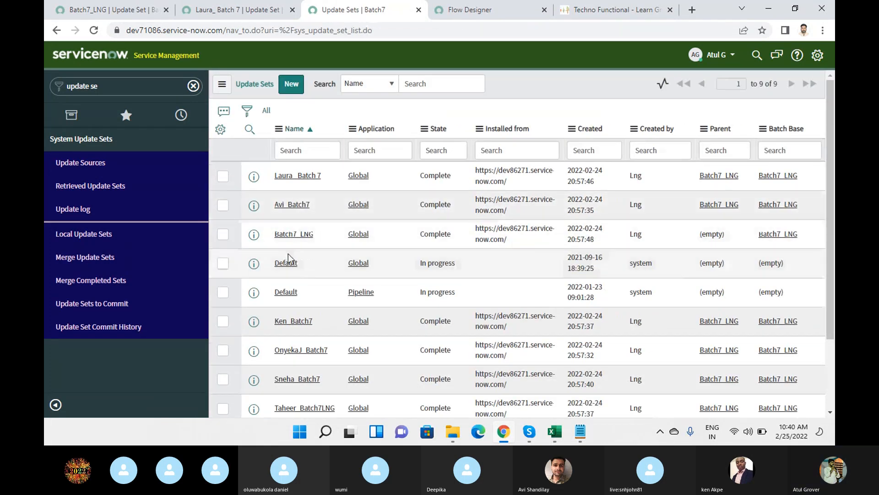
click(293, 234)
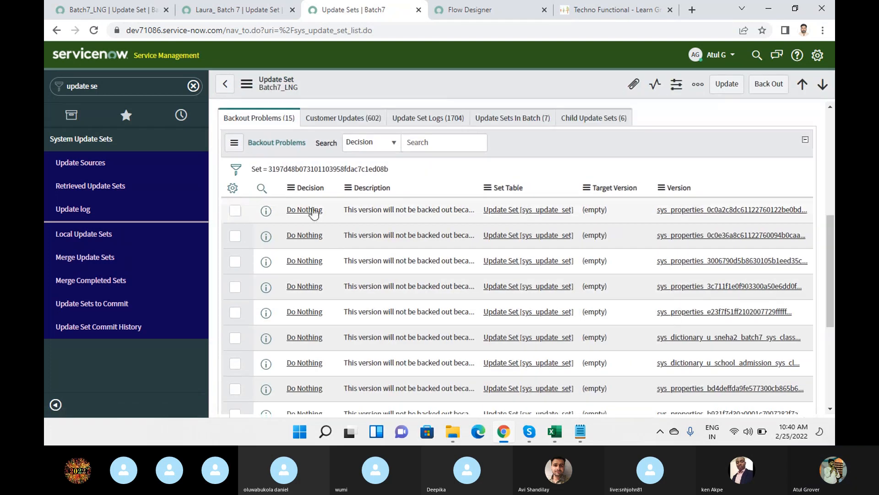
scroll(348, 284, down, 5)
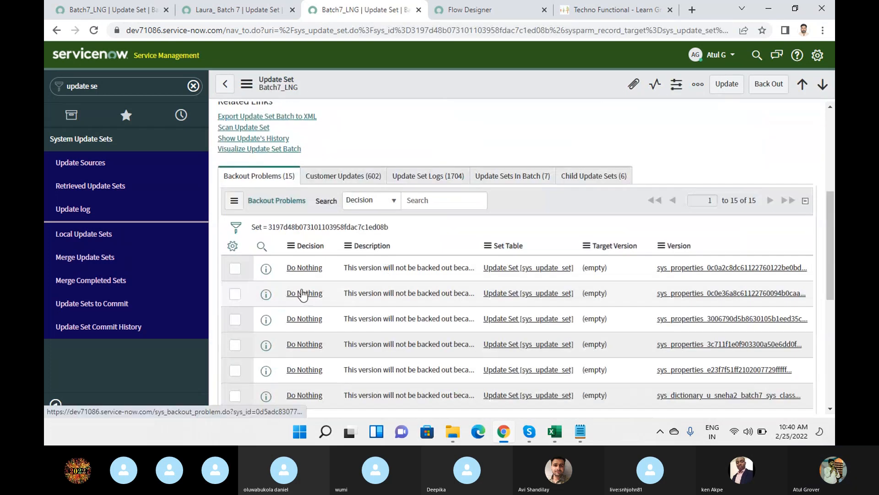
click(301, 295)
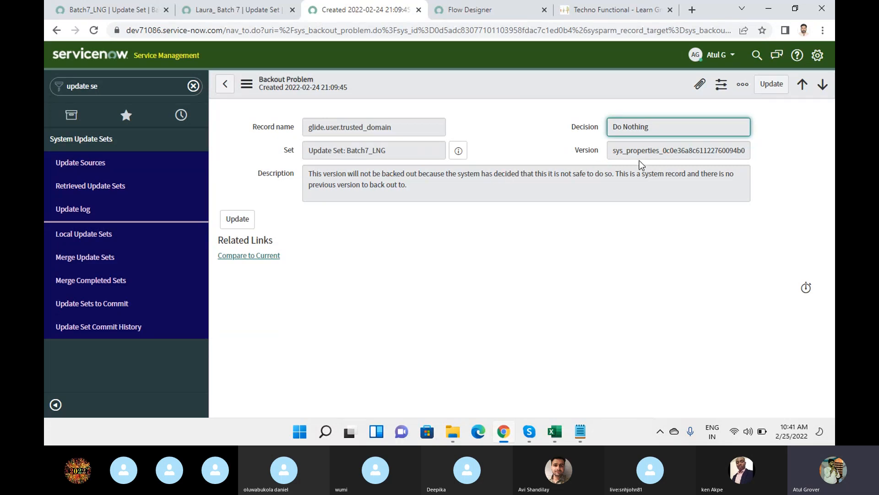
drag(614, 150, 752, 155)
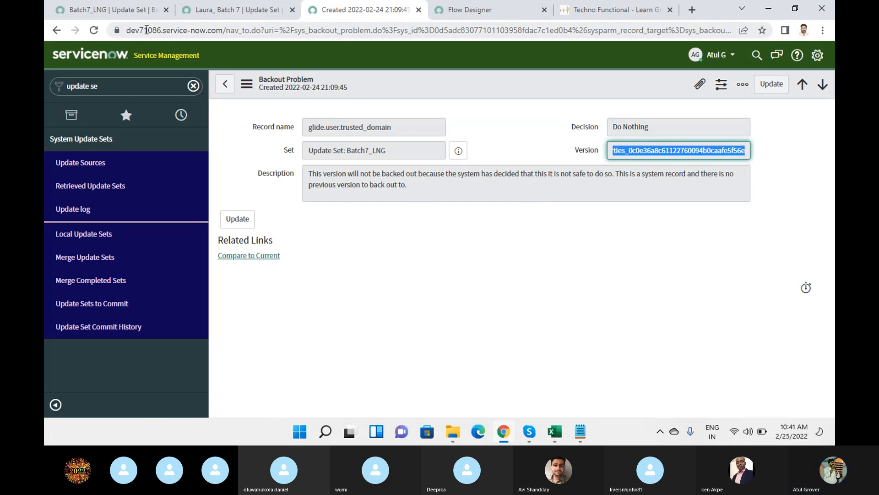
Compare glide.user.trusted_domain to current (* vs servicenow.com) and save the merge.
click(241, 259)
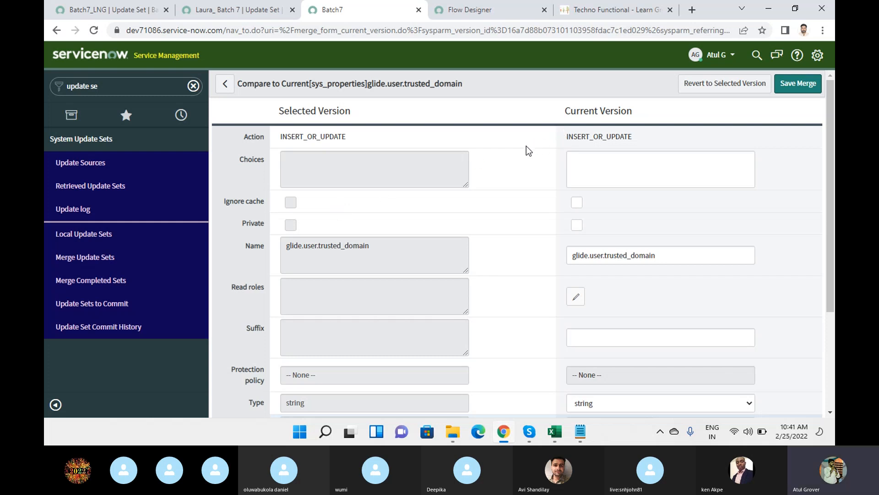
scroll(526, 146, down, 3)
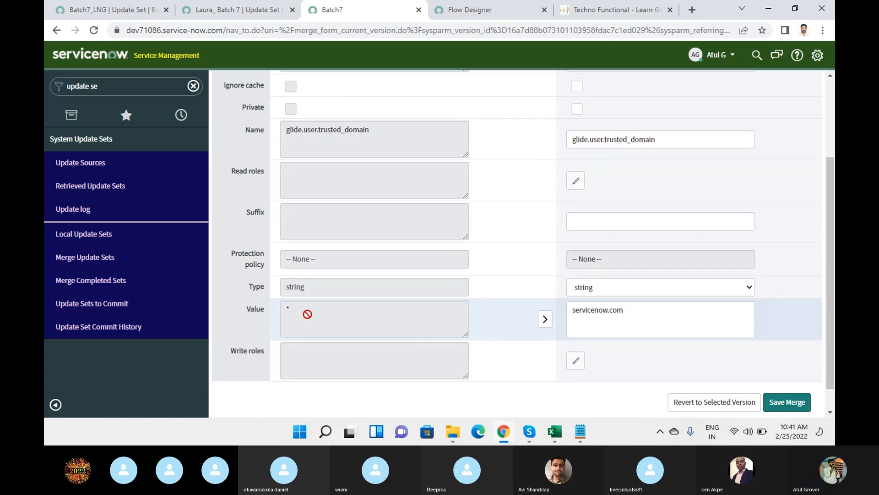
drag(296, 304, 261, 313)
drag(659, 308, 500, 324)
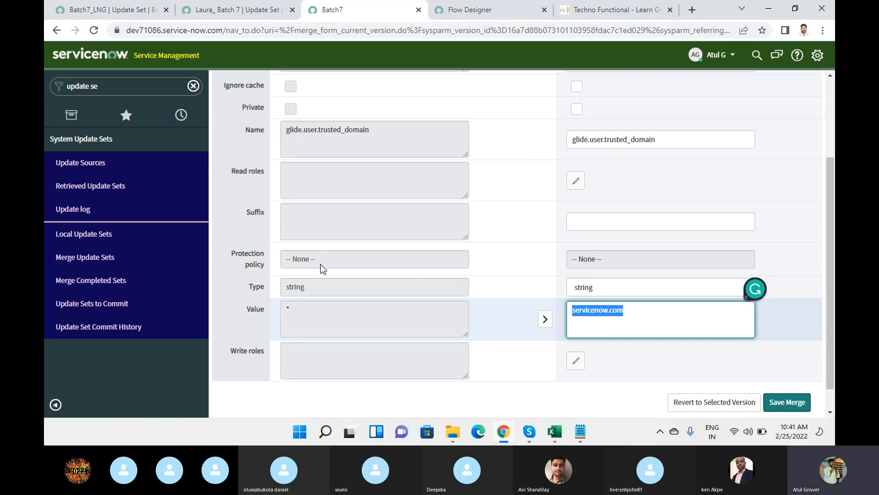
scroll(355, 249, up, 3)
scroll(343, 211, down, 3)
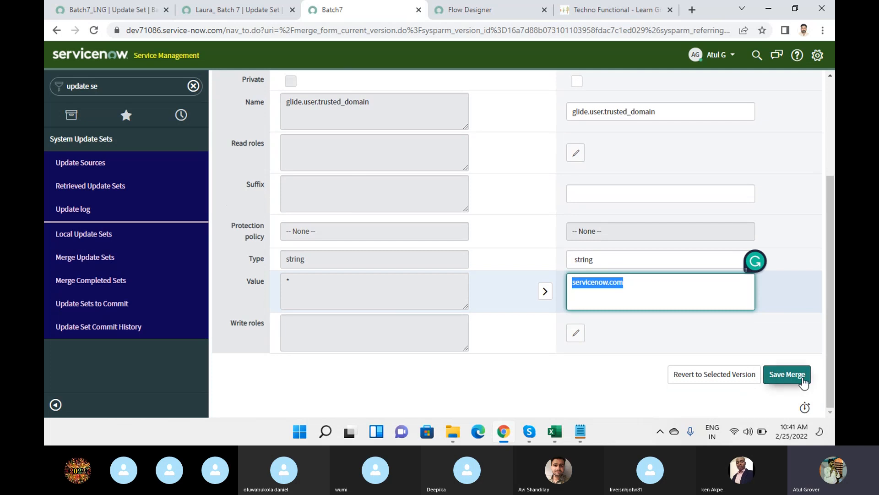
click(803, 378)
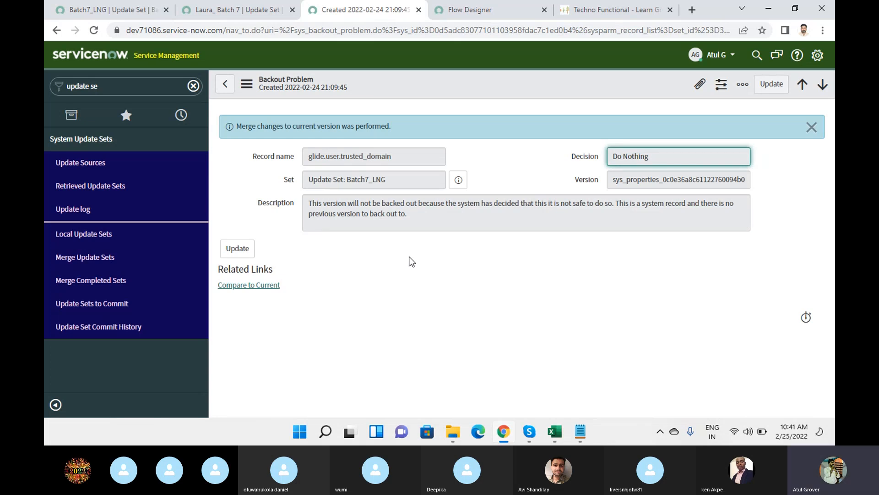
Remove the Risk tag from all selected Batch7_LNG backout problems.
click(223, 85)
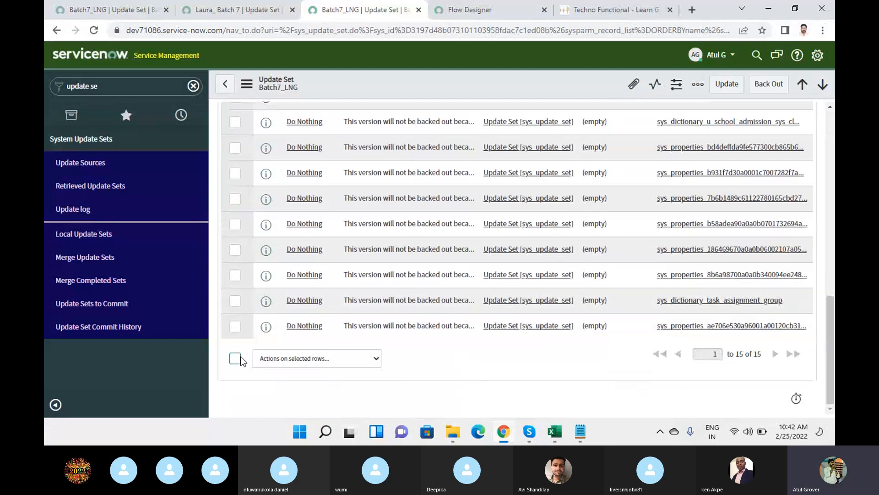
click(235, 358)
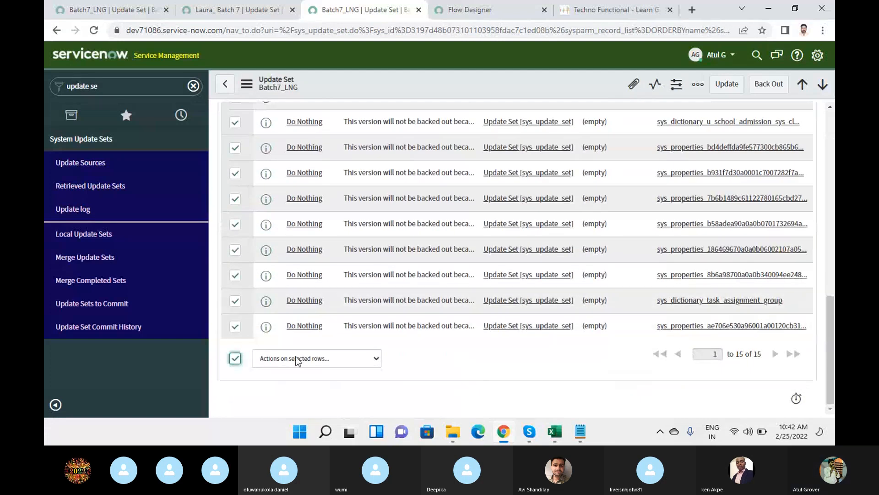
click(298, 360)
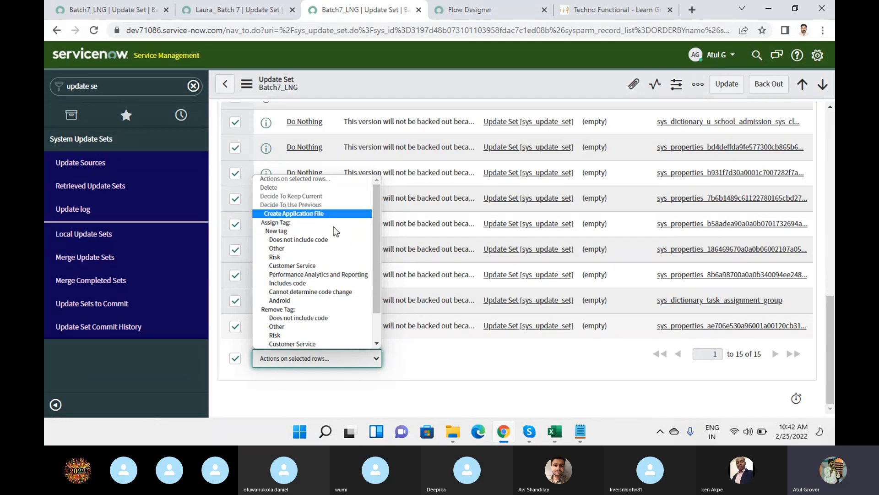
drag(375, 227, 379, 254)
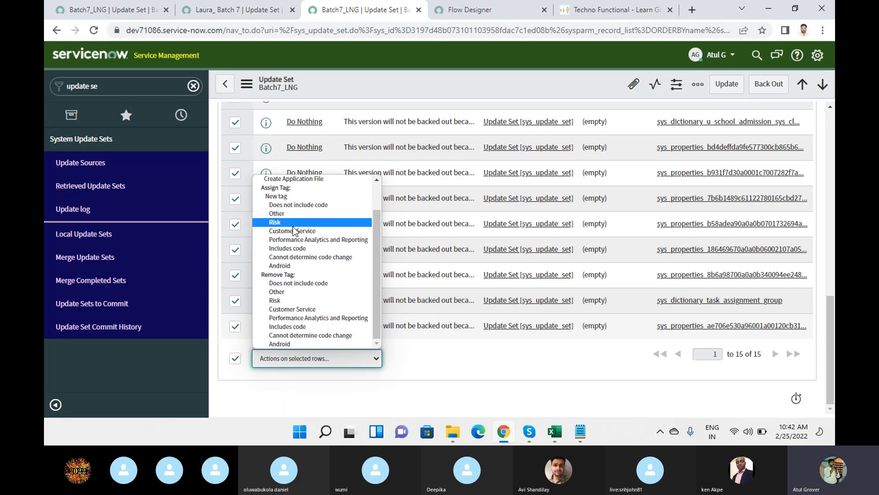
drag(380, 311, 377, 284)
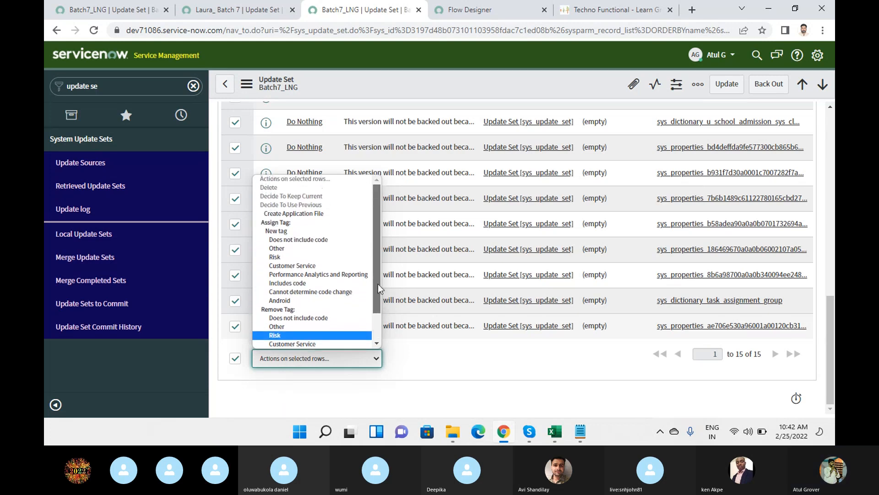
key(Return)
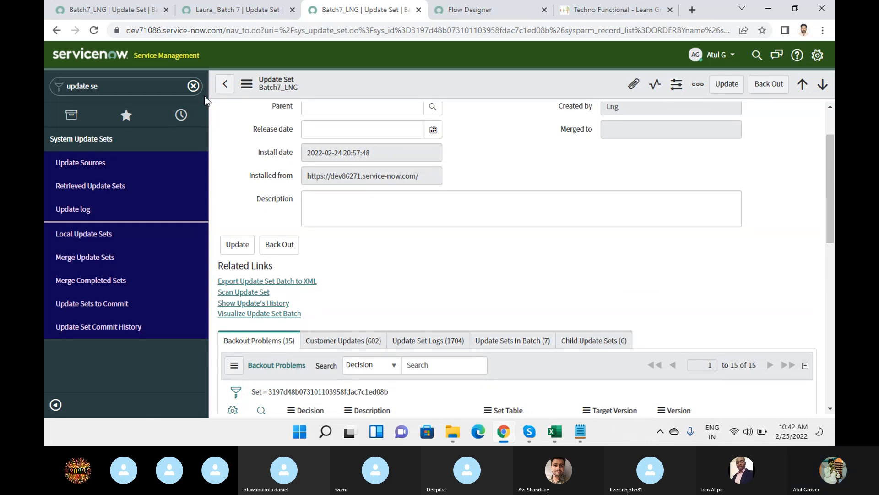
Filter the navigator on 'batch' and reload the update set page.
click(142, 91)
key(ctrl+a)
text(batch)
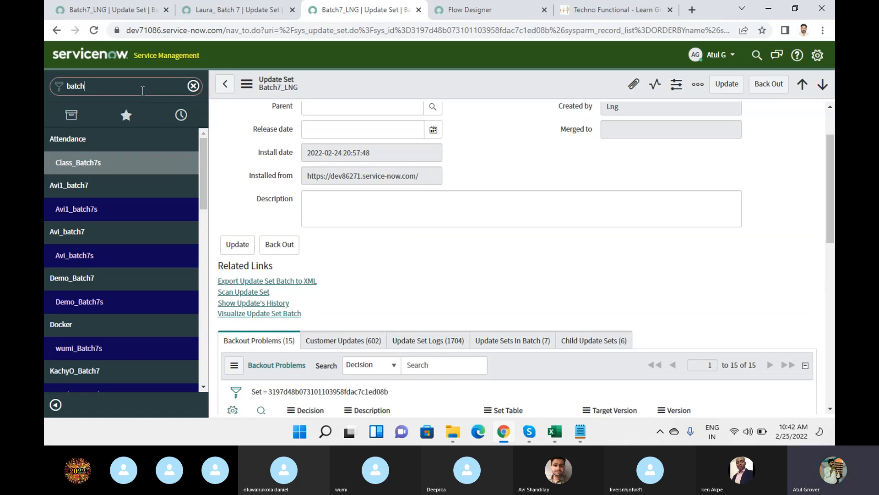
click(179, 29)
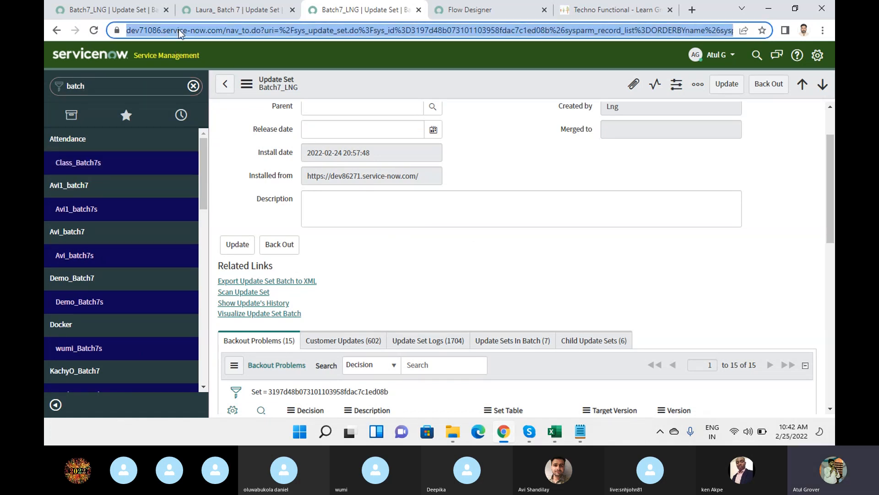
key(Return)
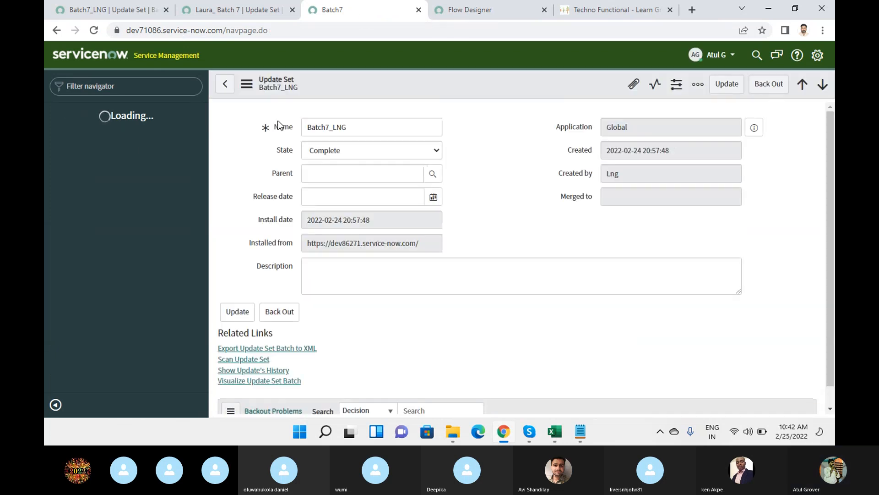
Return to the Update Sets list and open the Sneha_Batch7 update set.
click(141, 88)
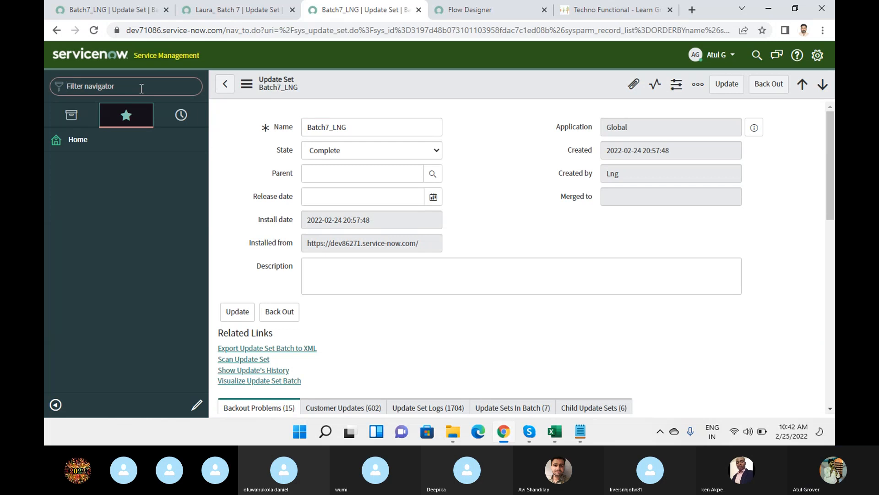
text(batch 7)
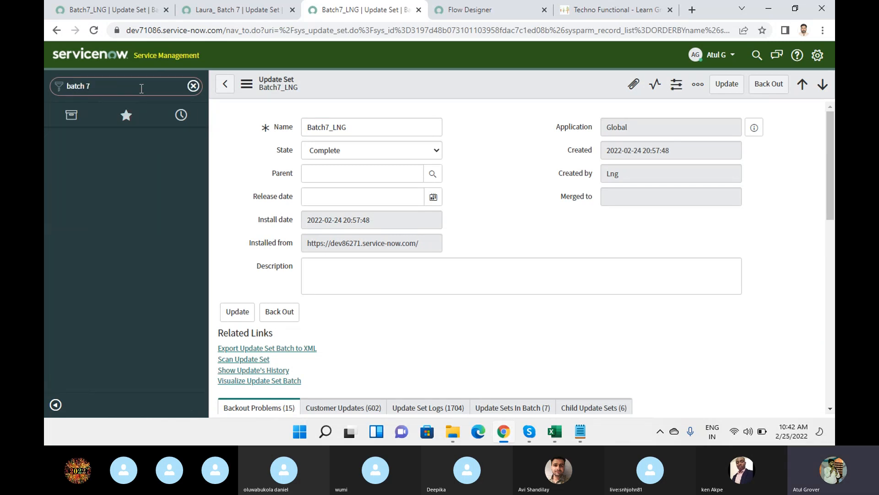
key(BackSpace)
key(BackSpace)
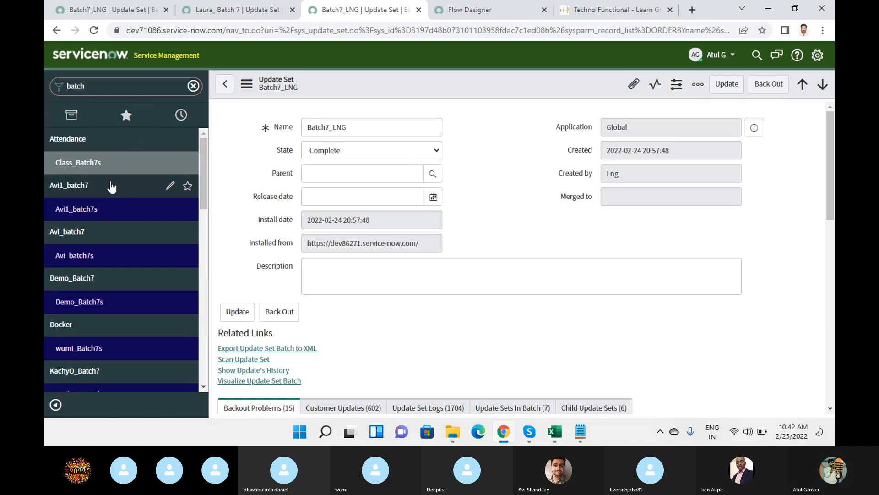
click(225, 87)
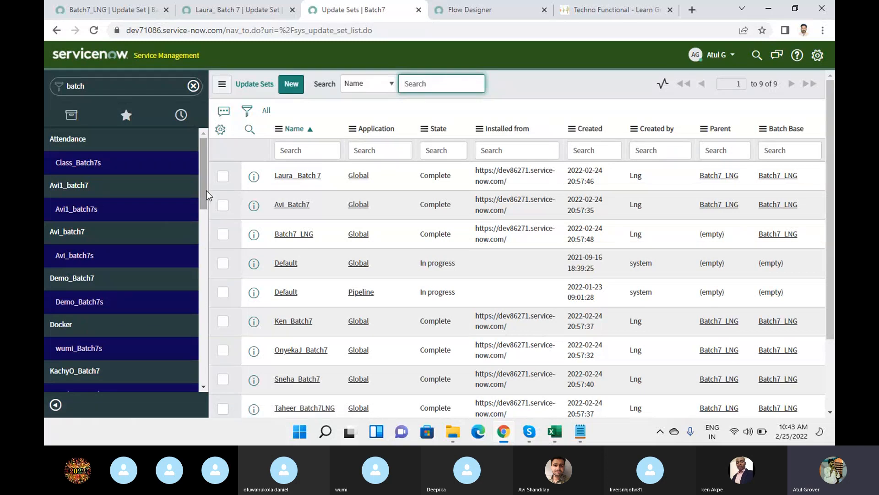
drag(205, 176, 202, 319)
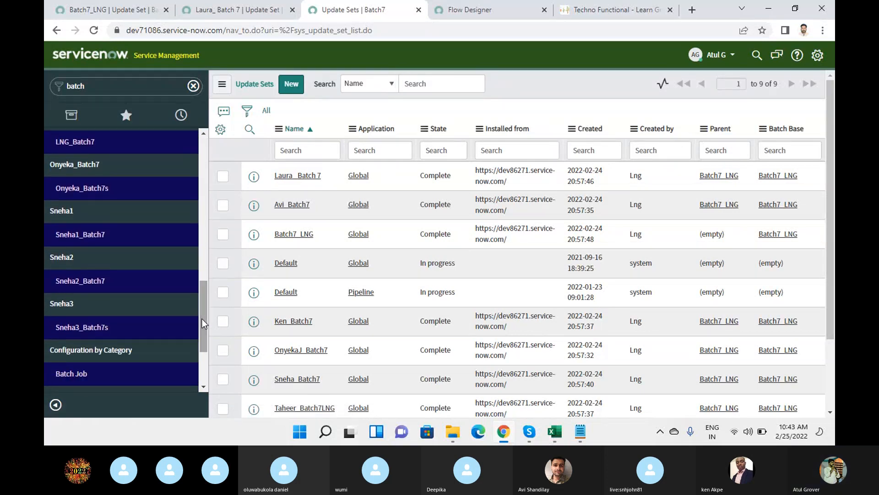
scroll(341, 260, down, 2)
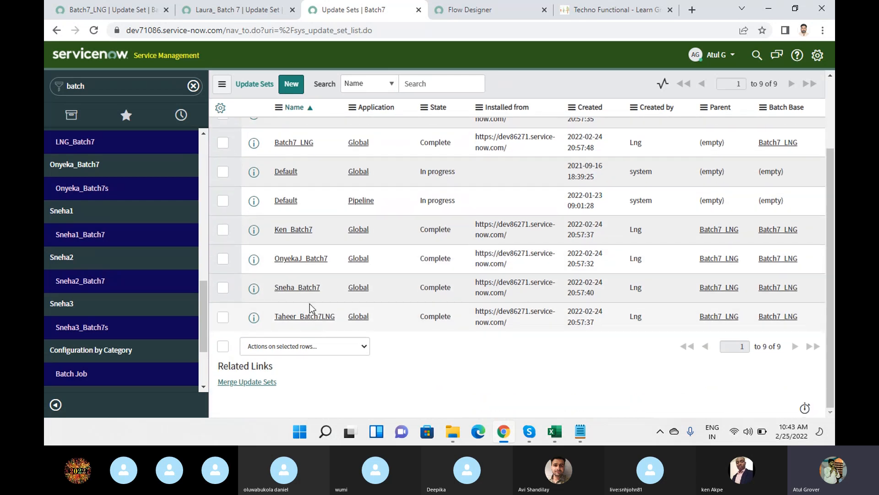
click(303, 288)
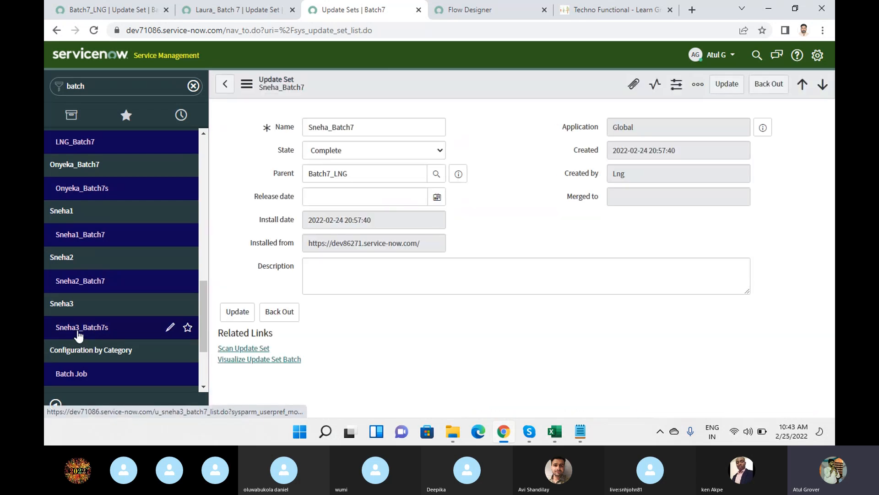
Back out Sneha_Batch7, dismiss the 4-problems failure, and scroll to Backout Problems.
click(765, 85)
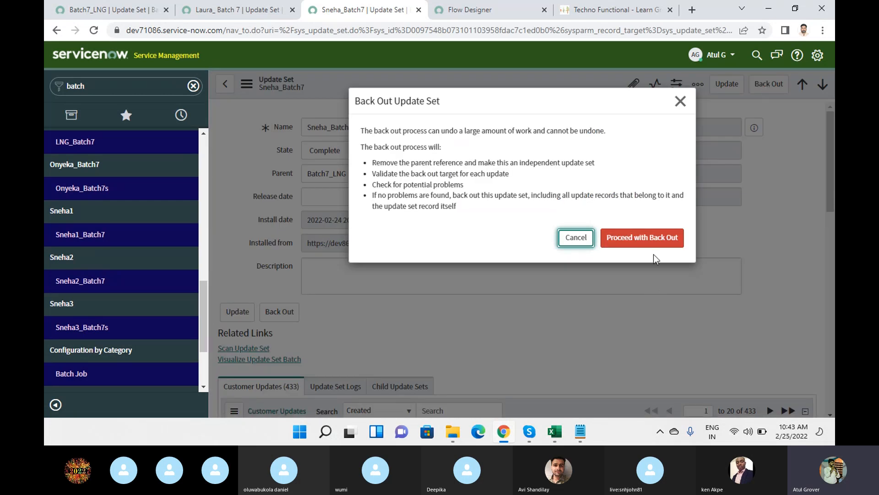
click(648, 235)
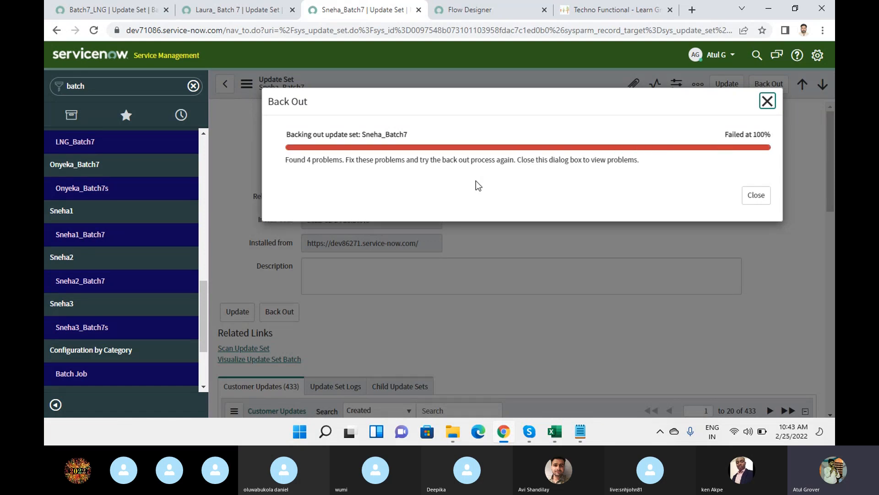
drag(300, 165, 360, 162)
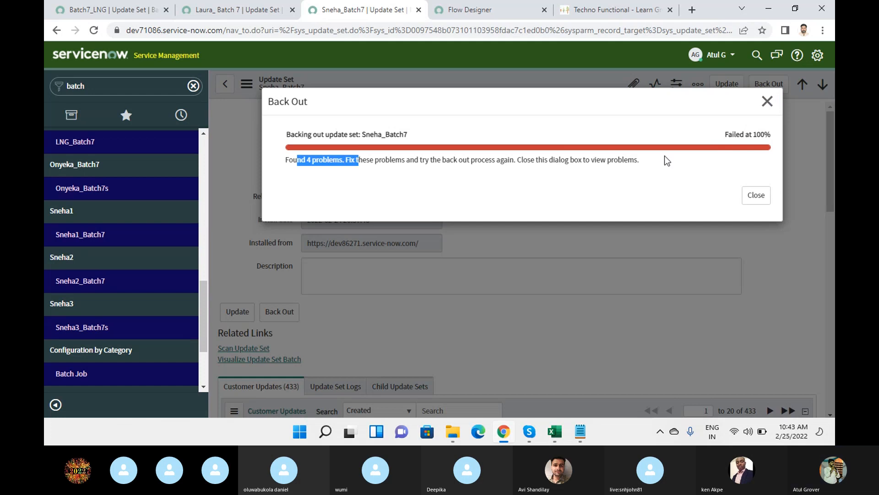
click(747, 194)
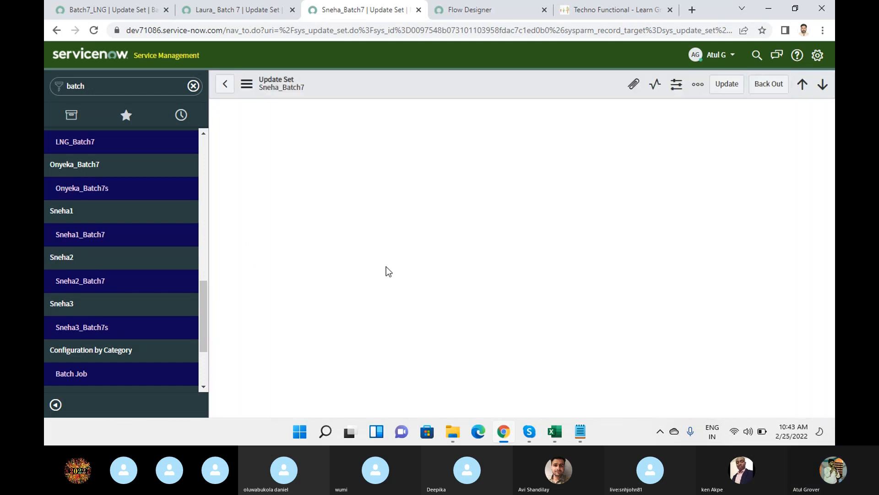
scroll(358, 275, down, 5)
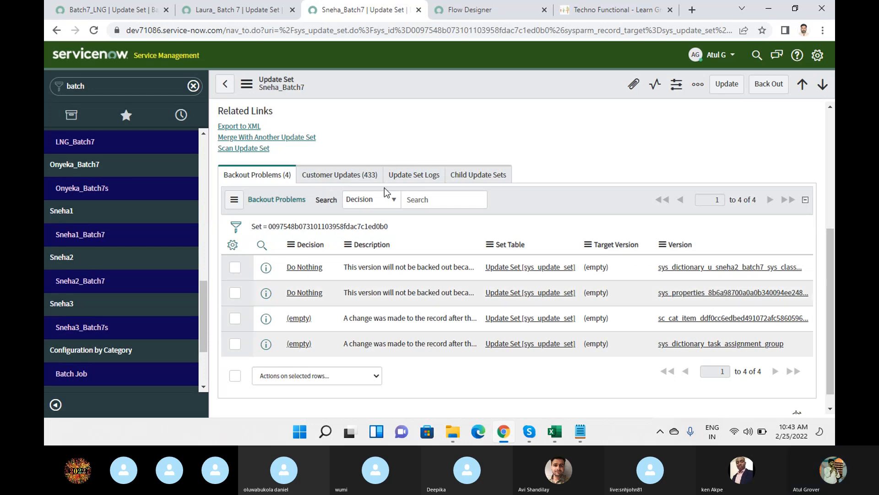
Switch to the Training Batch 7 Skype call window.
mouse_move(528, 438)
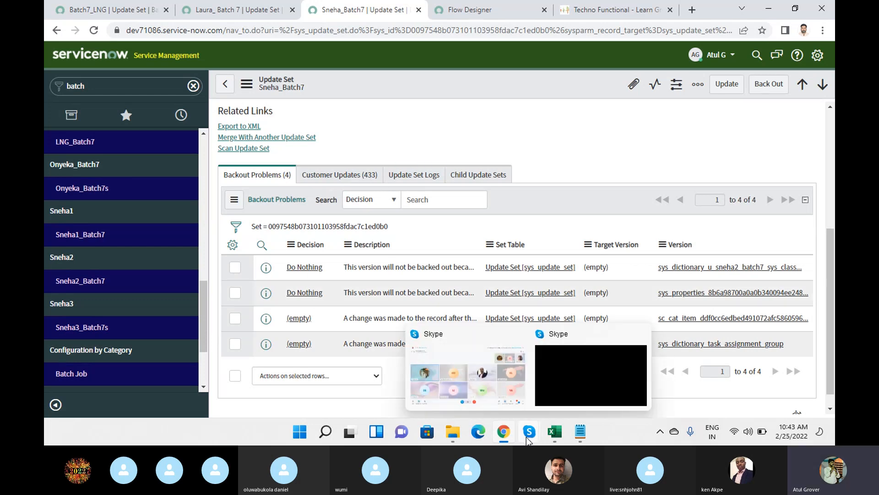
click(488, 385)
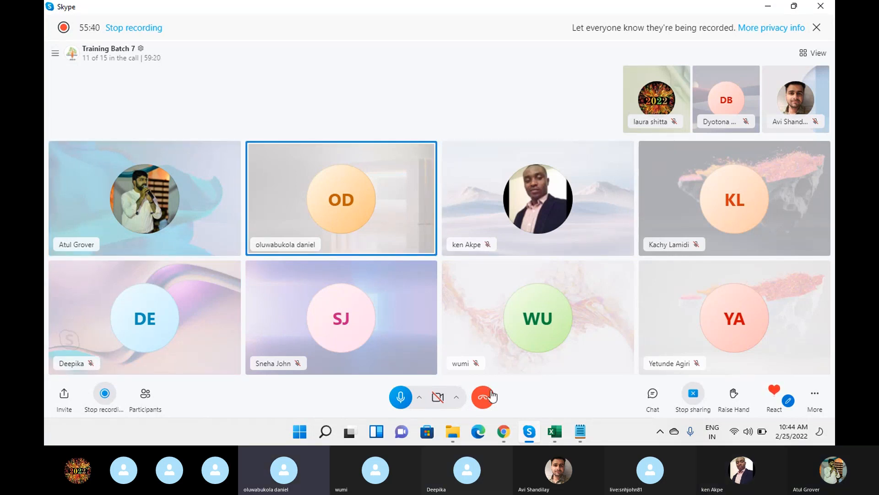
mouse_move(559, 433)
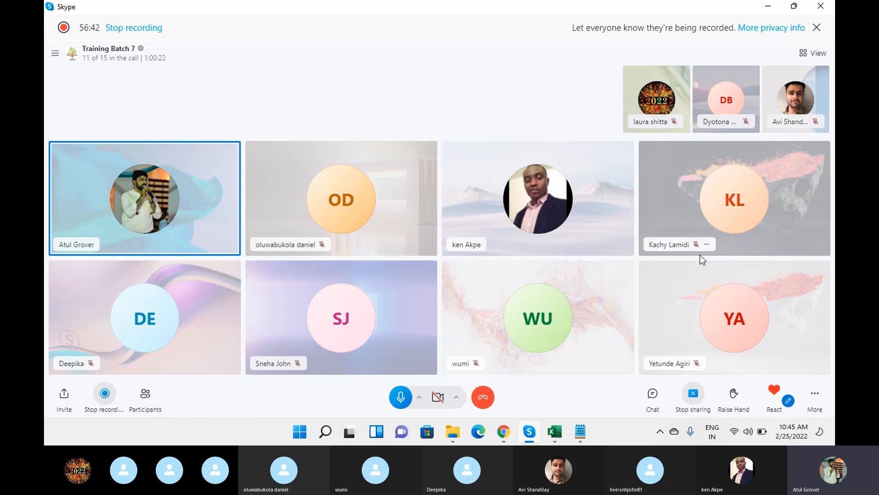
Back in ServiceNow, filter the All menu on 'business' and browse the matching modules.
click(504, 433)
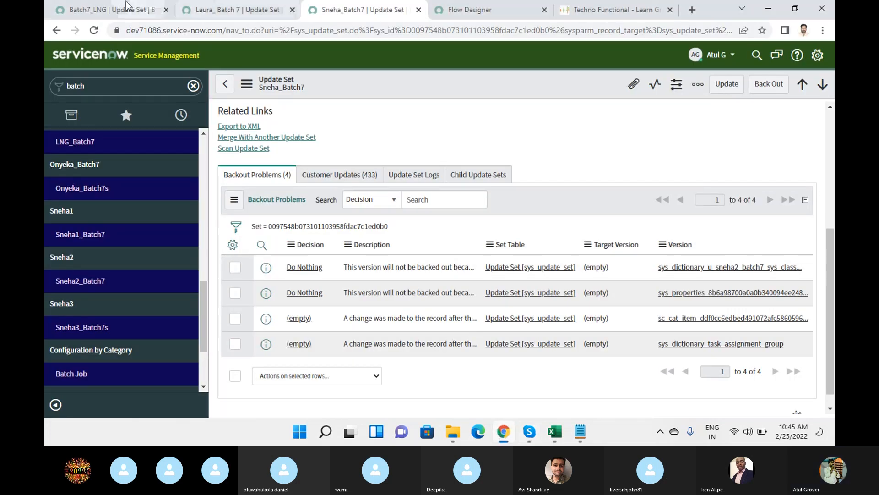
click(112, 8)
click(130, 65)
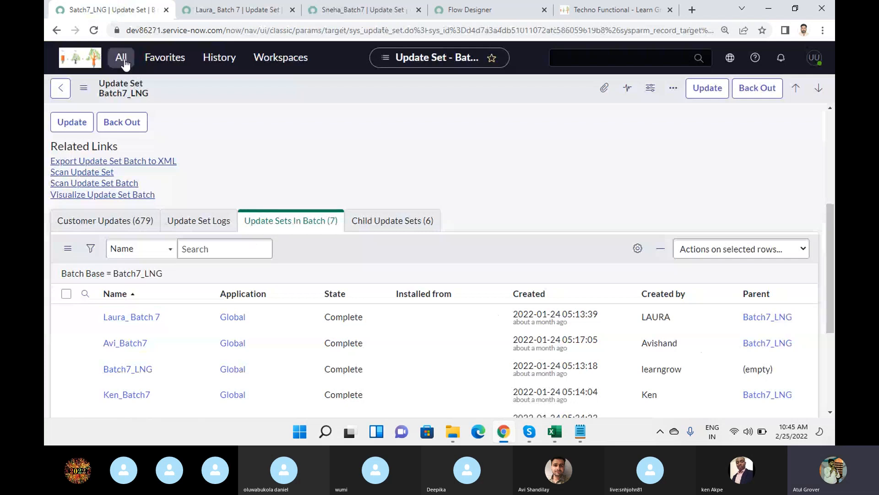
drag(140, 96, 51, 94)
text(business)
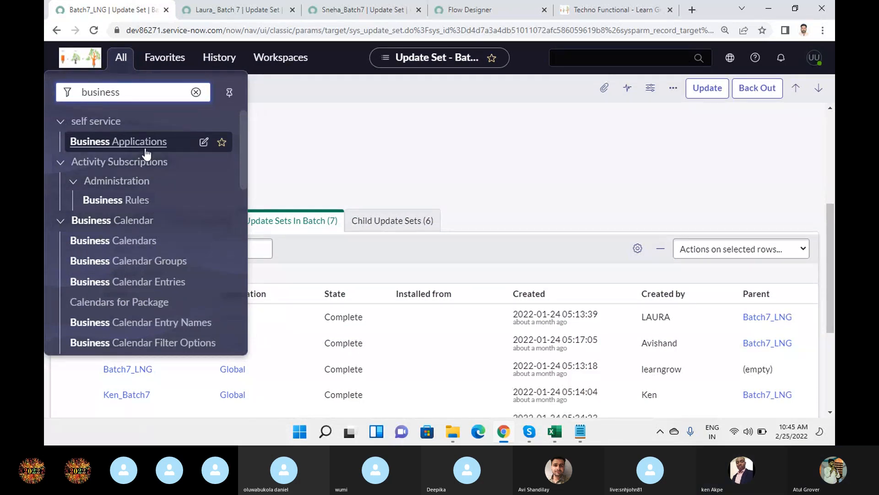
scroll(143, 174, down, 4)
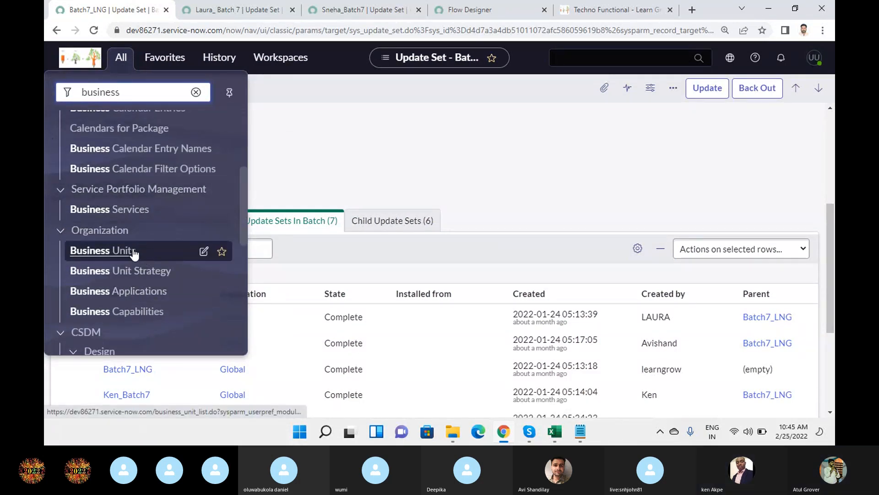
scroll(143, 247, down, 4)
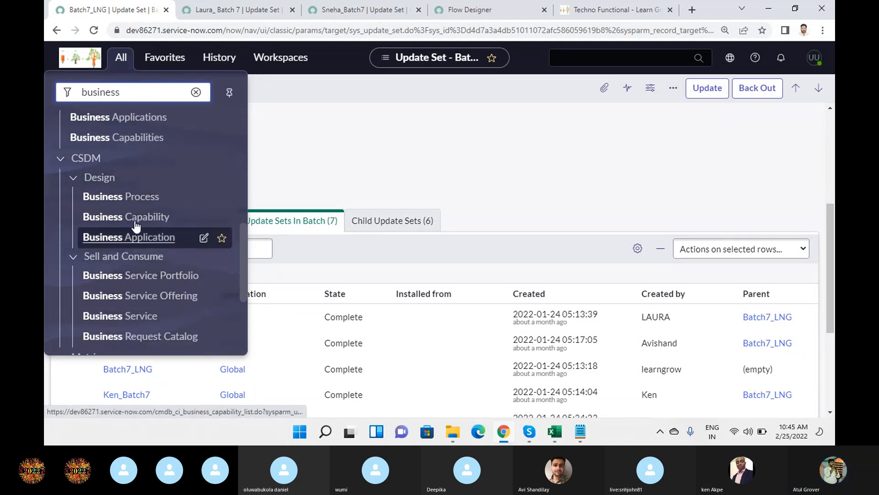
scroll(134, 218, down, 4)
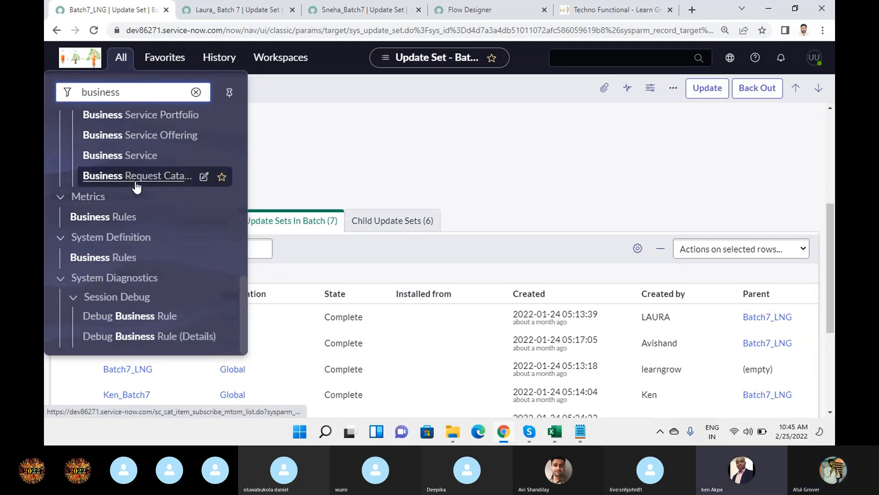
scroll(133, 211, up, 3)
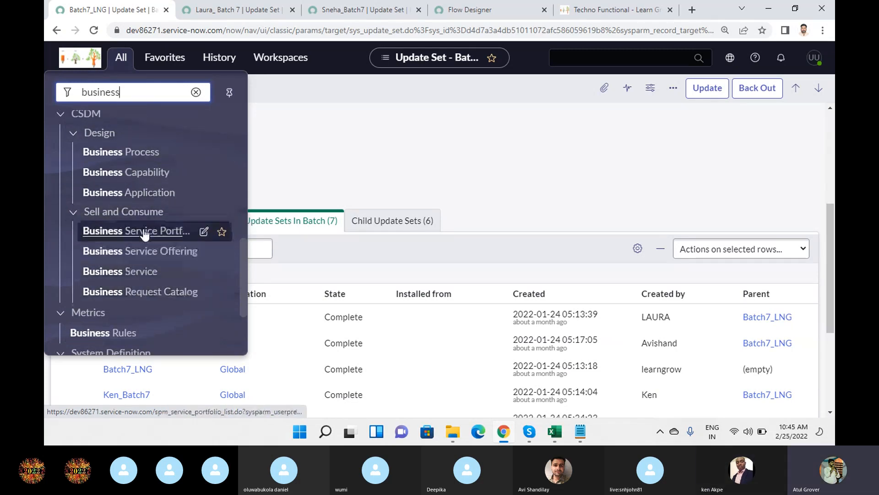
scroll(143, 232, up, 1)
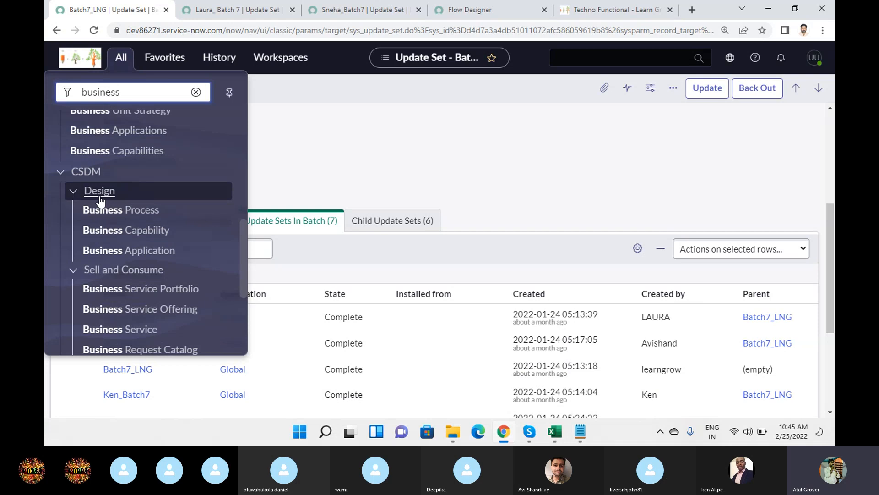
scroll(120, 275, down, 1)
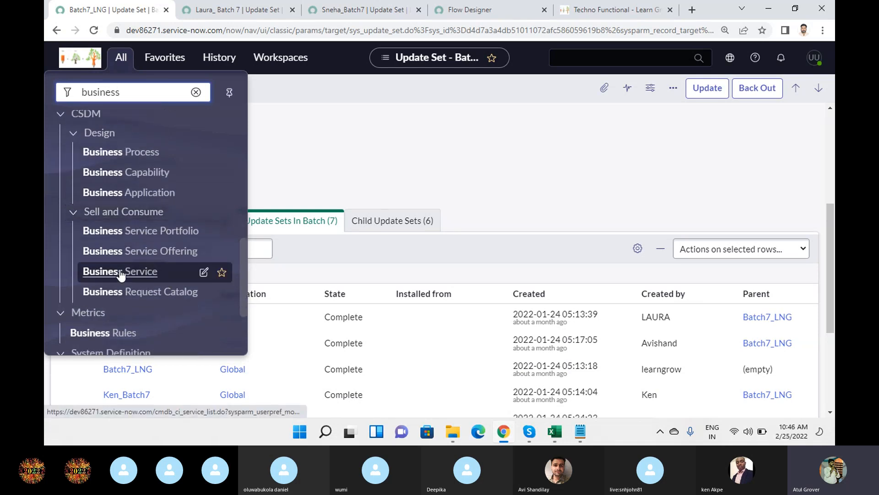
scroll(120, 273, down, 1)
scroll(120, 257, up, 2)
scroll(120, 226, up, 3)
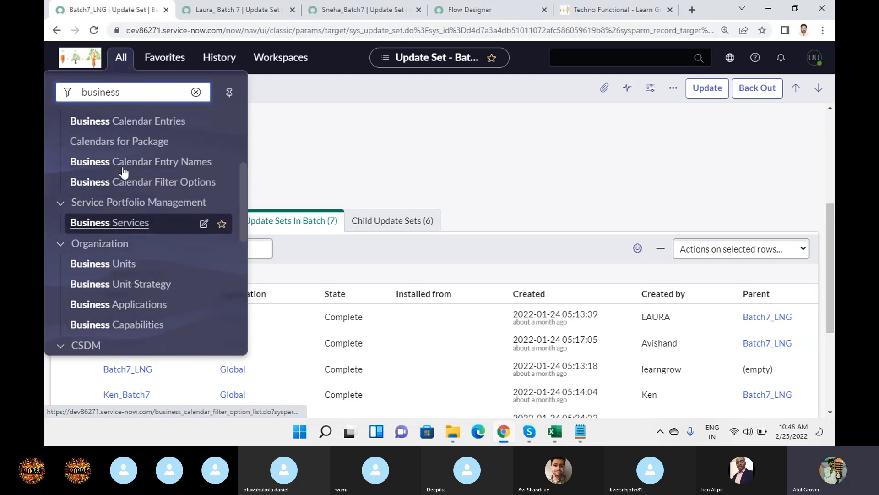
Filter the navigator on 'Technical' and open the empty Technical Service list.
key(ctrl+a)
text(Technical)
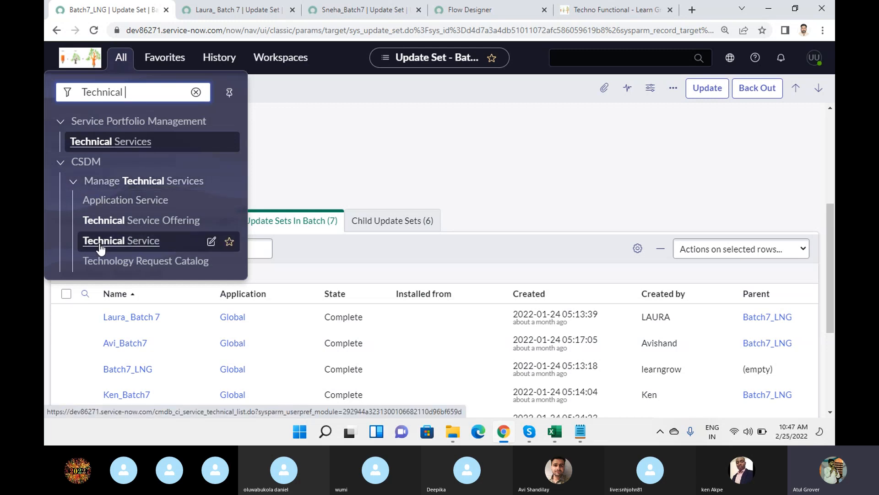
click(125, 246)
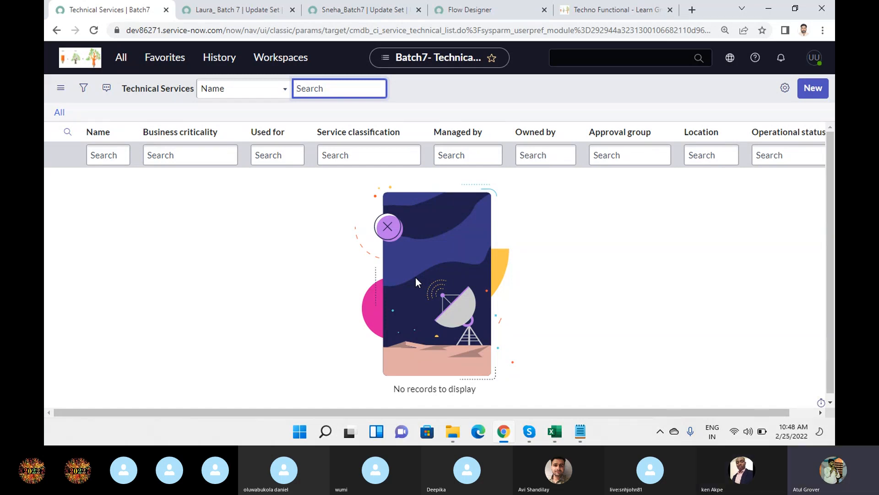
In Training_Master, fill the Update Set Movement agenda cell yellow, then return to the browser.
click(554, 431)
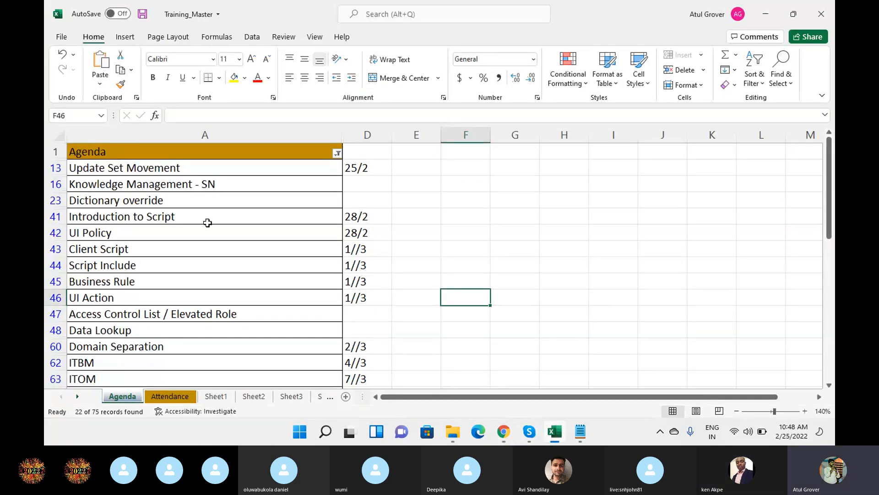
click(206, 169)
click(234, 77)
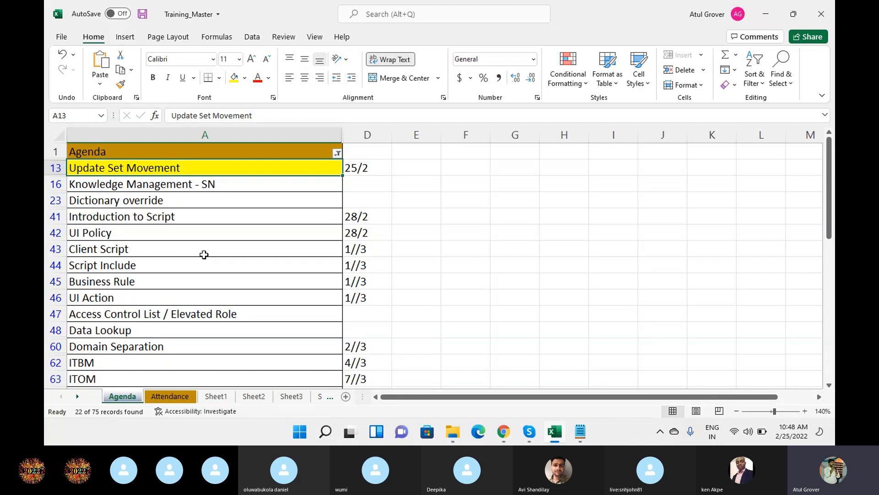
click(197, 188)
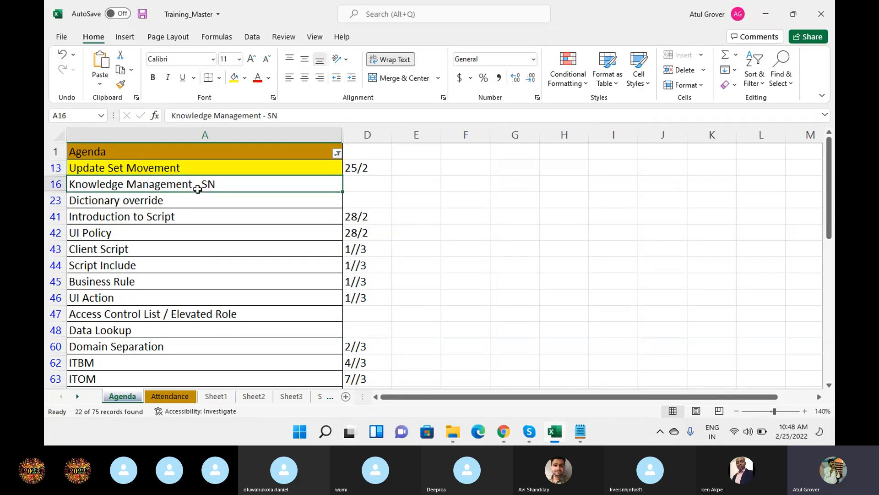
click(509, 433)
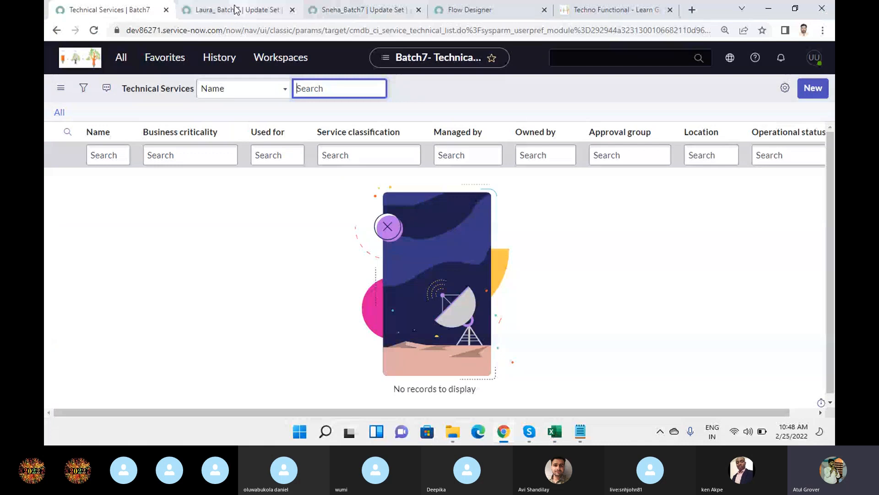
Close the other Chrome tabs and load the Learn Grow portal at dev86271.service-now.com/lng in a new tab.
right_click(132, 12)
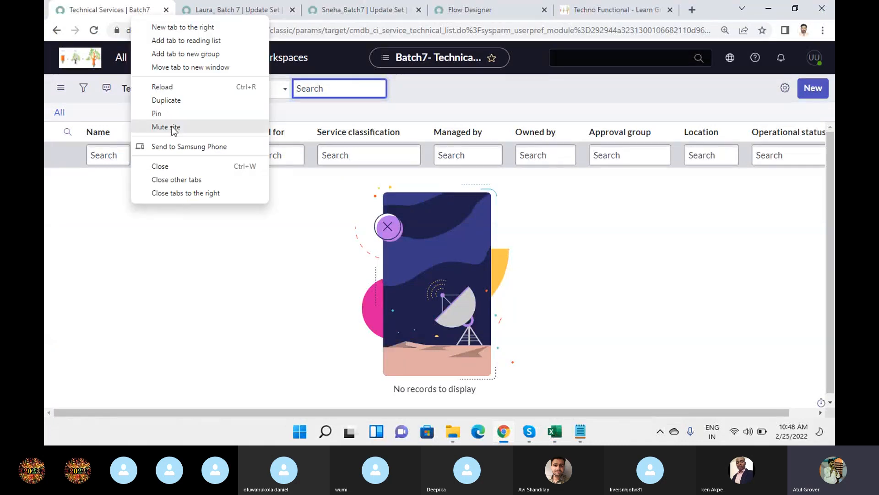
click(185, 179)
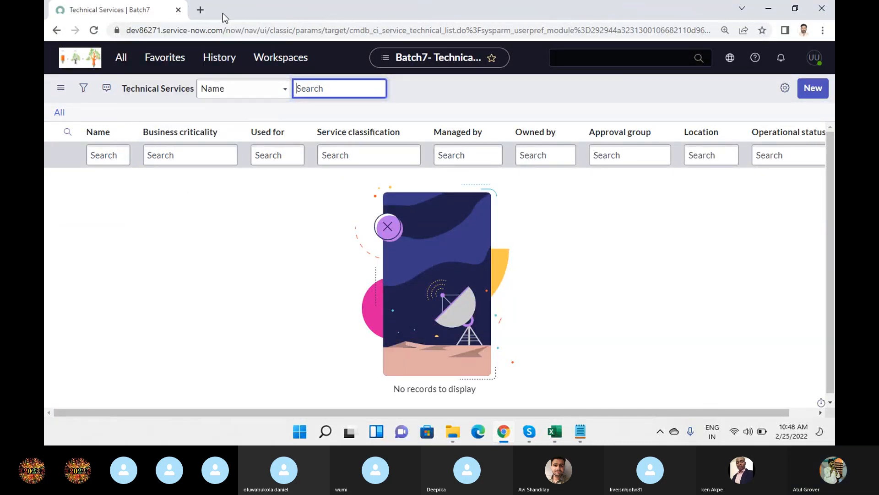
click(205, 9)
text(dev)
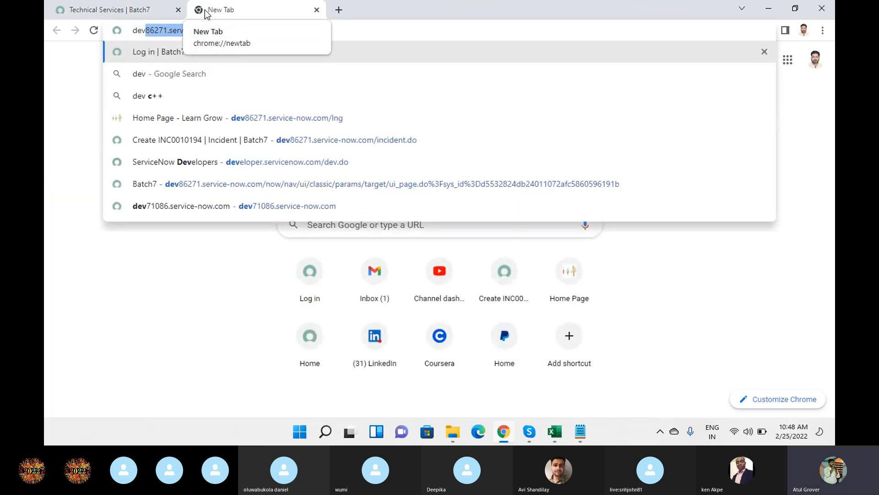
text(86)
key(End)
text(/)
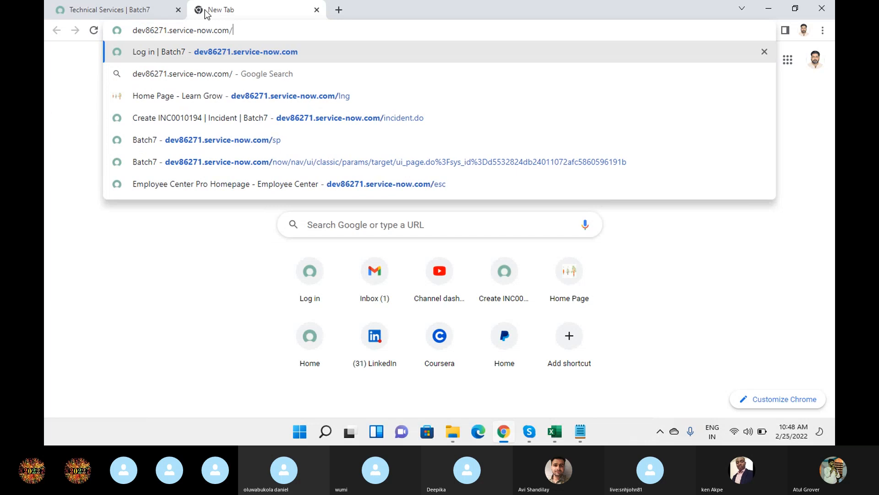
text(lu)
key(Return)
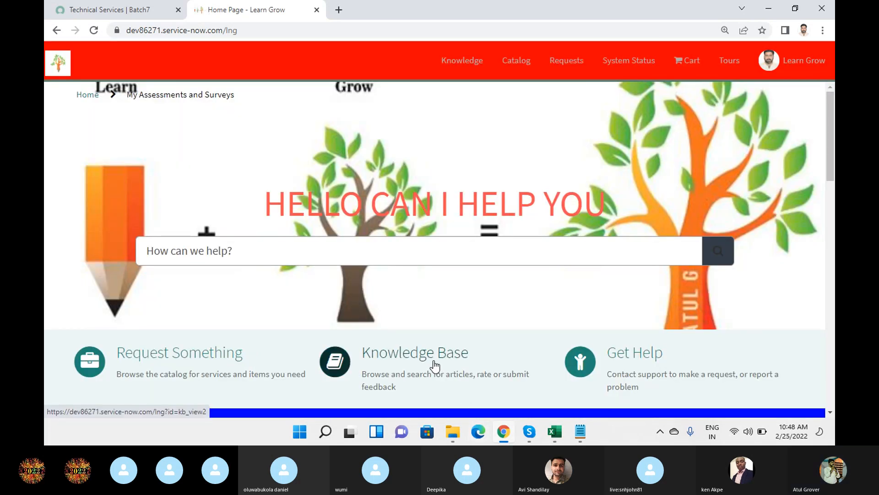
Search the portal's 'How can we help?' box for 'Email Configruation'.
click(325, 259)
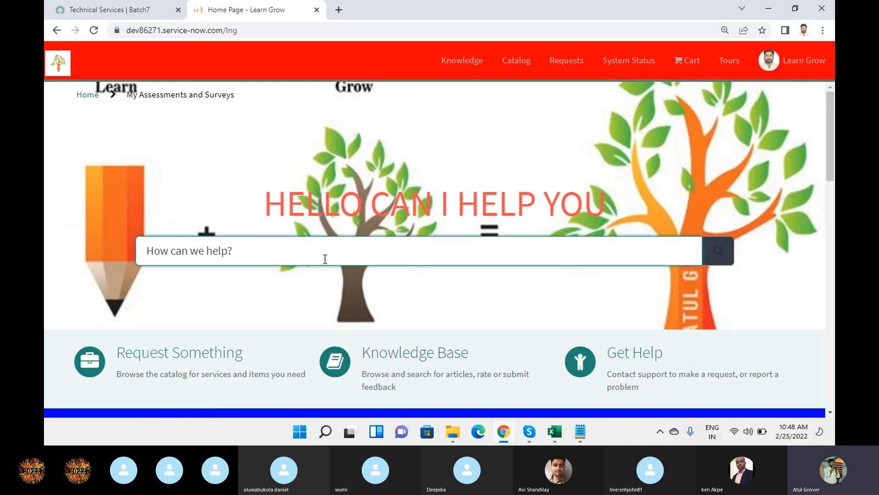
text(Email Comn)
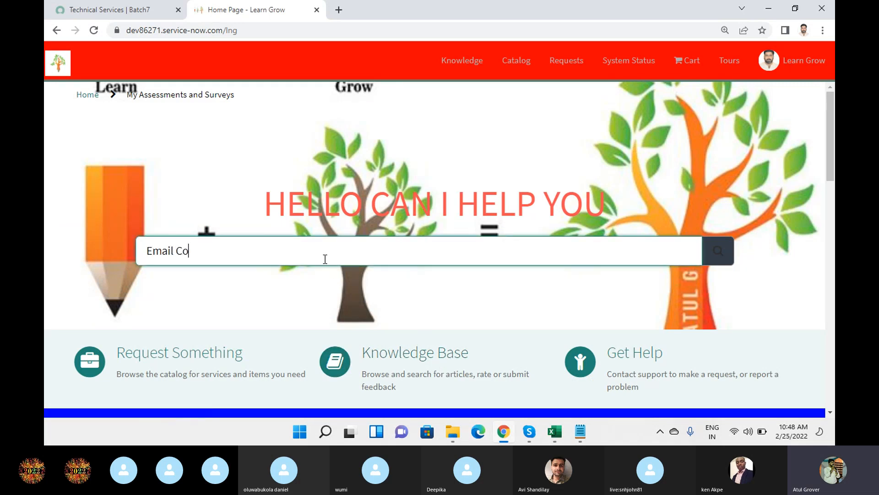
key(BackSpace)
key(BackSpace)
text(nfigruat)
key(Return)
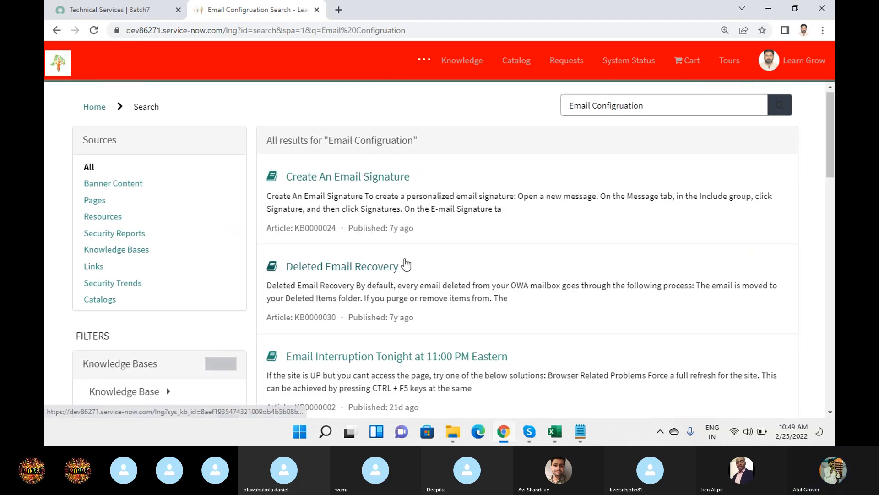
Expand the Knowledge Base filter on the search results, then return to the Notepad notes.
scroll(401, 267, down, 3)
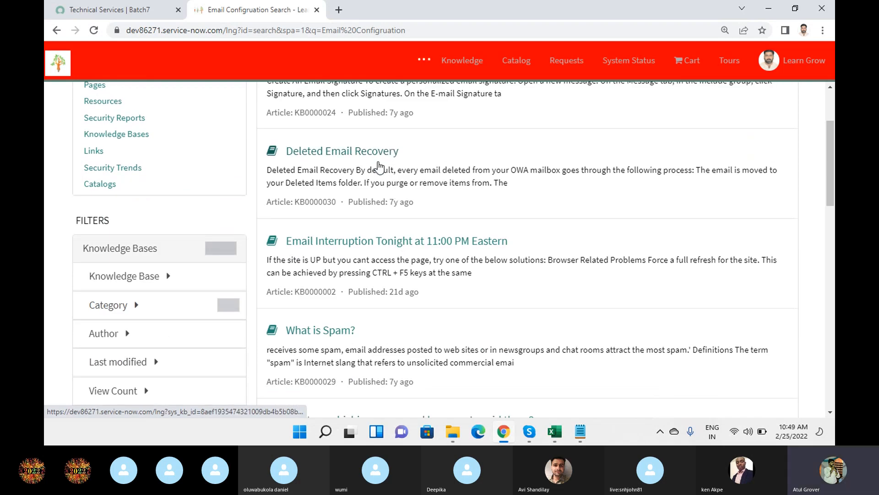
scroll(388, 152, up, 3)
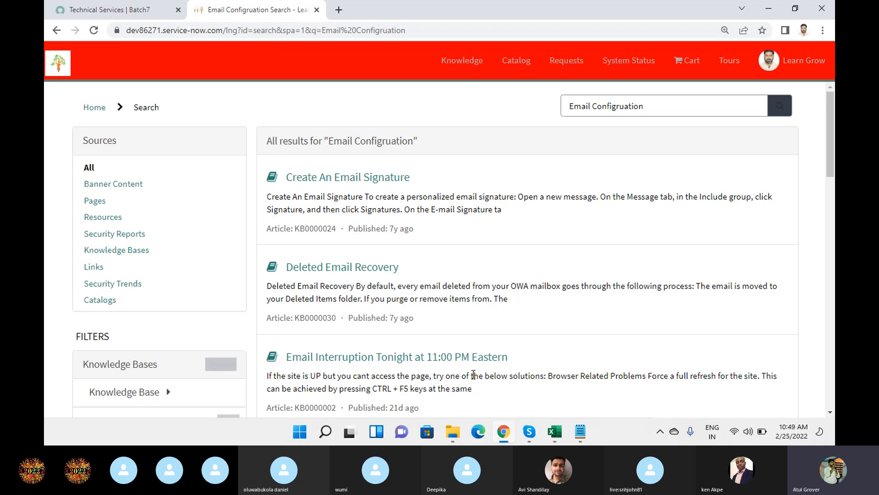
scroll(327, 378, down, 4)
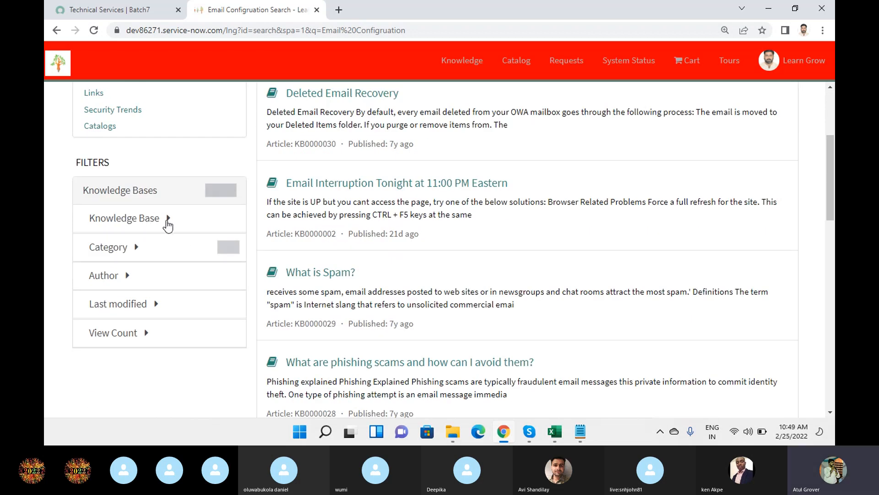
click(168, 220)
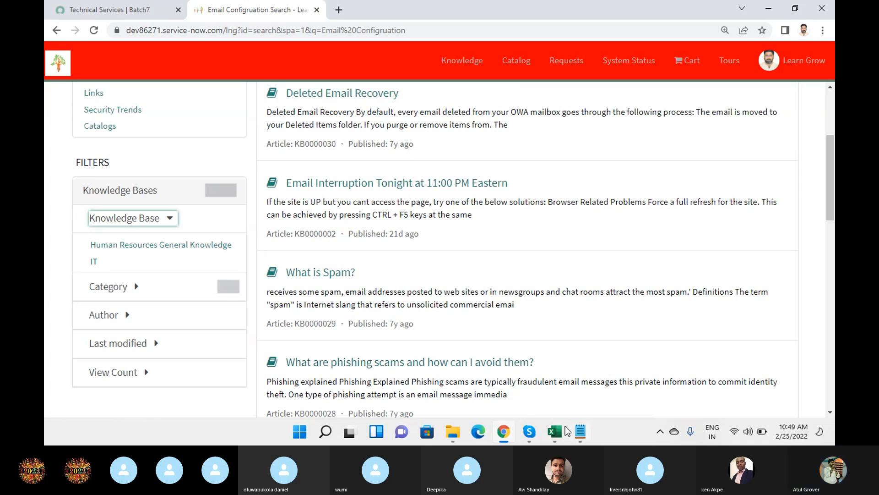
click(580, 430)
Insert a new first line starting 'Library --> Sections' above the Update Set notes in Notepad.
click(326, 255)
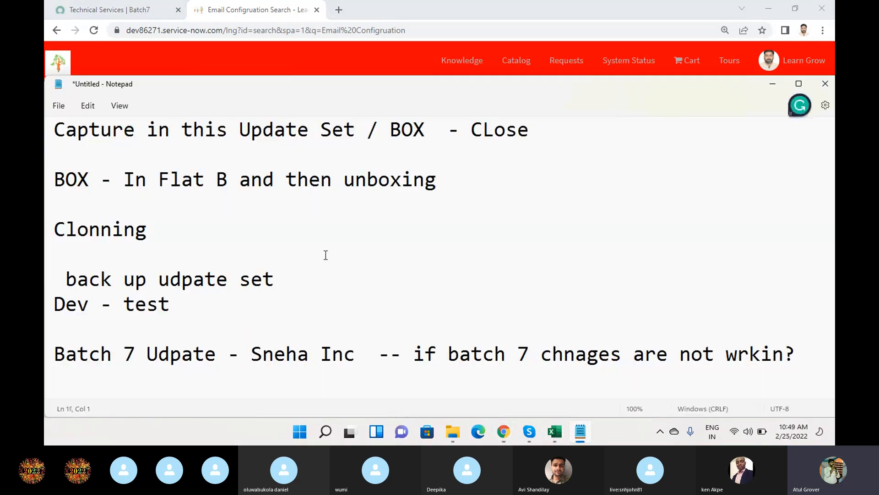
key(Up)
key(Up)
key(Up)
key(Up)
key(Up)
key(Up)
key(Up)
key(Up)
key(Up)
key(Up)
key(Up)
key(Up)
key(Up)
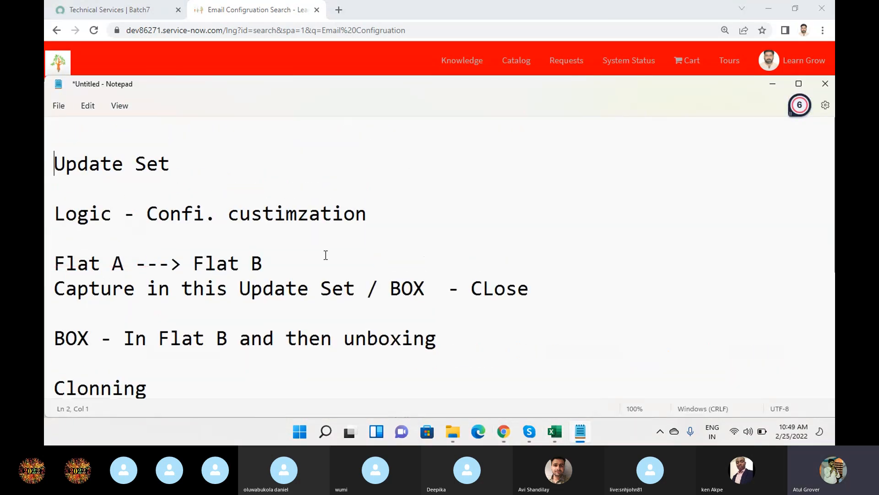
key(Return)
key(Return)
key(Return)
key(Up)
key(Up)
key(Up)
key(Up)
text(Libratry +)
key(Return)
key(Return)
key(Return)
key(BackSpace)
key(BackSpace)
key(BackSpace)
key(BackSpace)
key(BackSpace)
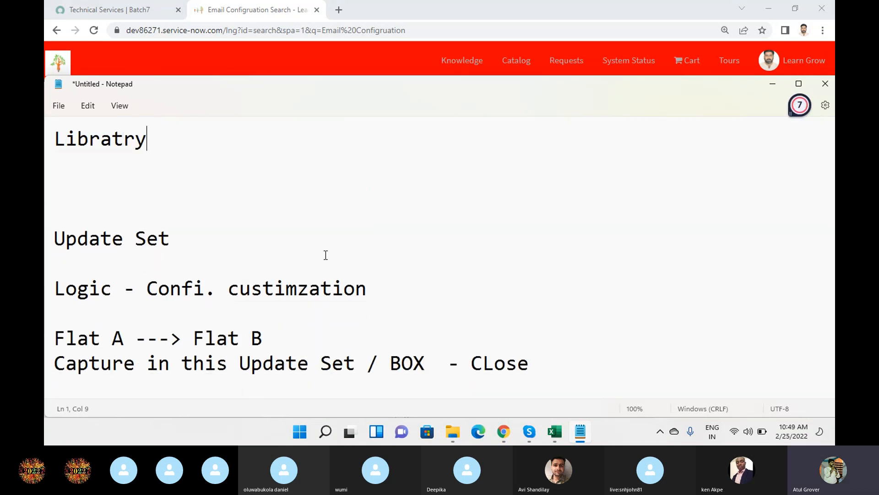
key(BackSpace)
key(BackSpace)
key(BackSpace)
text(ry)
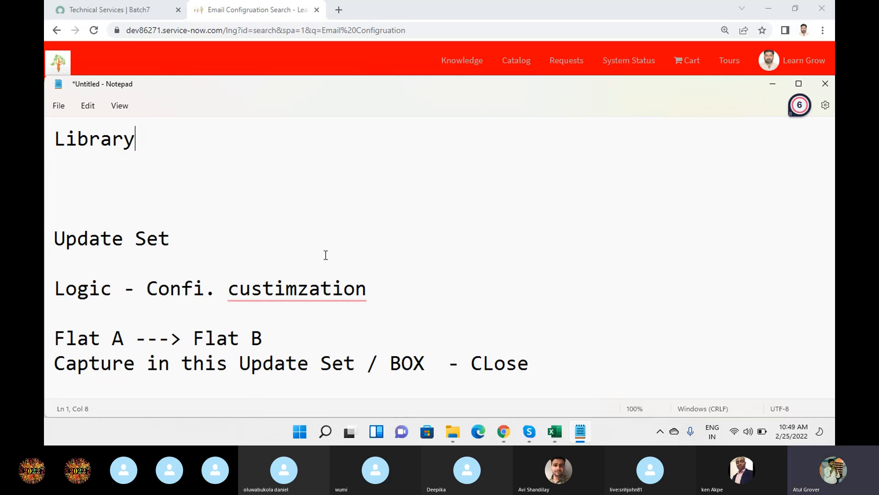
text( --> Sections )
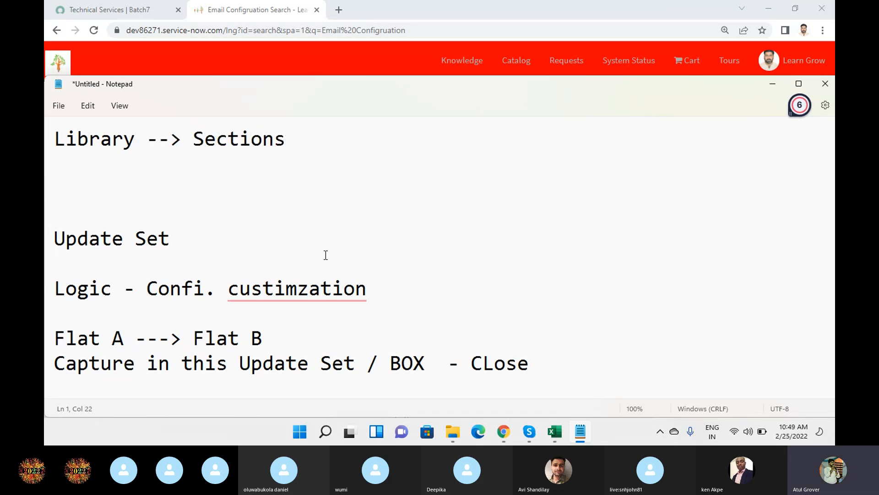
text(SCi - Matc)
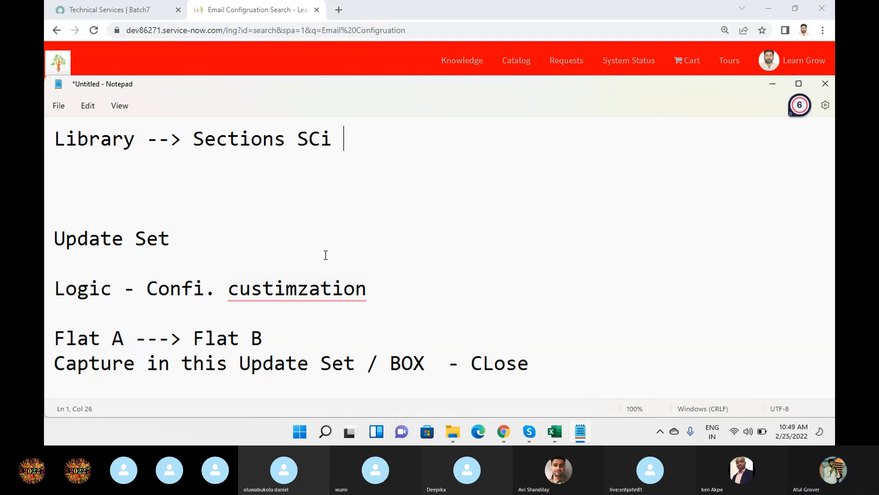
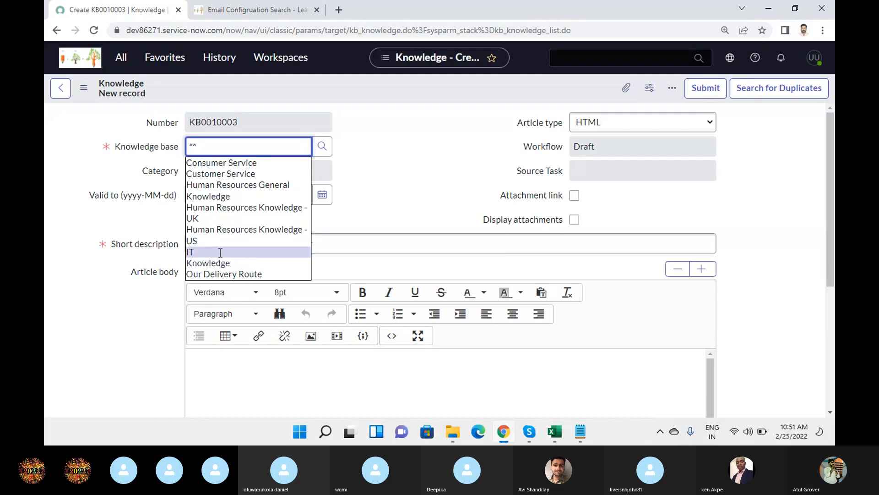
Try IT, then Our Delivery Route, as the draft article's knowledge base.
click(220, 252)
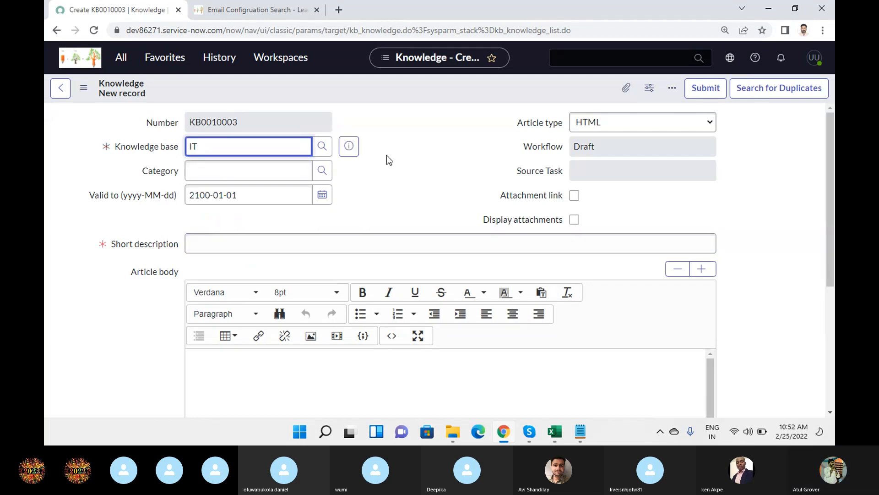
drag(238, 196, 177, 198)
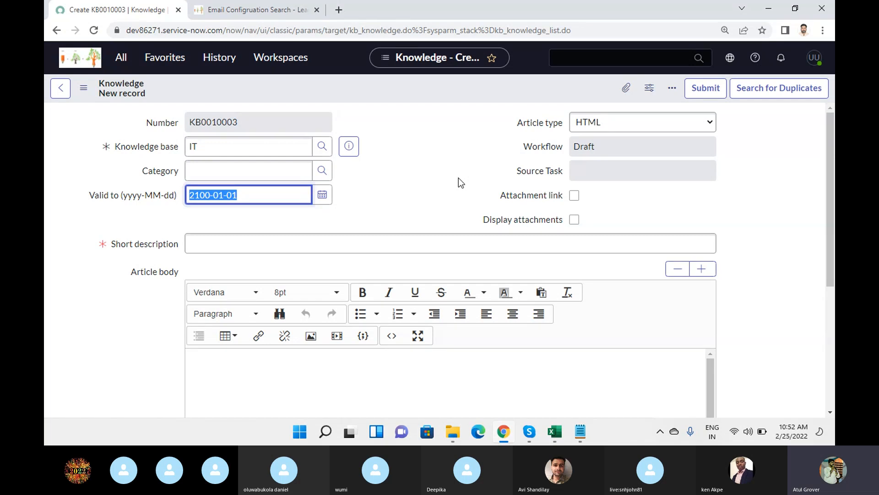
click(243, 147)
key(BackSpace)
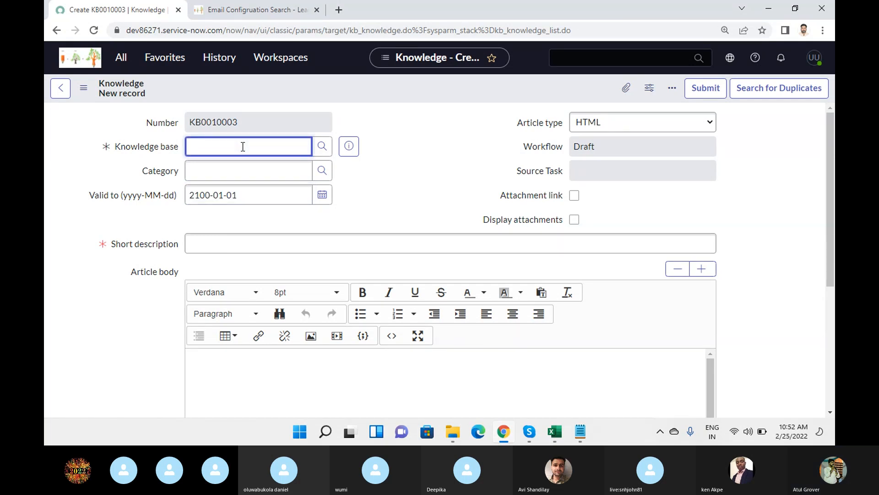
text(**)
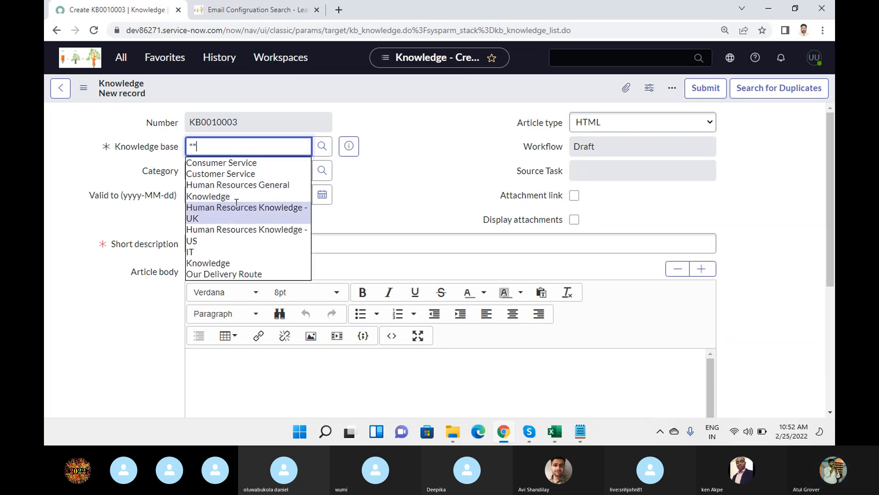
click(236, 275)
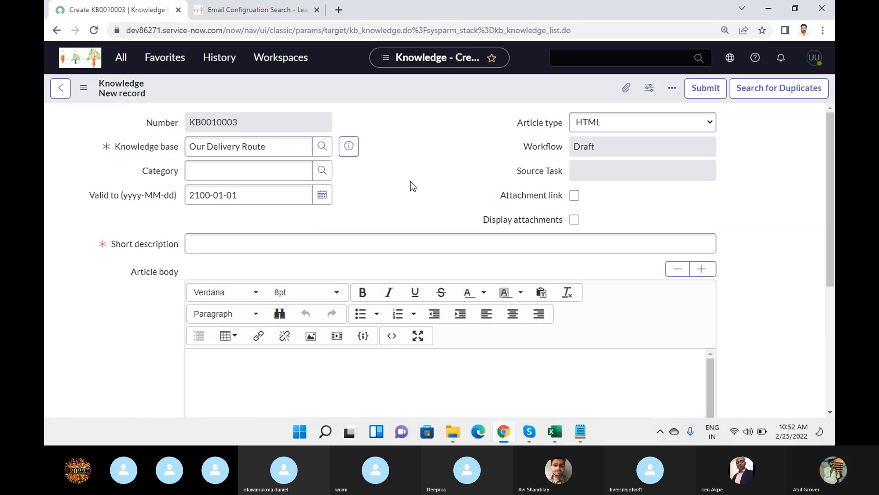
Replace the knowledge base with Customer Service, keeping Valid to at 2100-01-01.
click(265, 200)
click(290, 145)
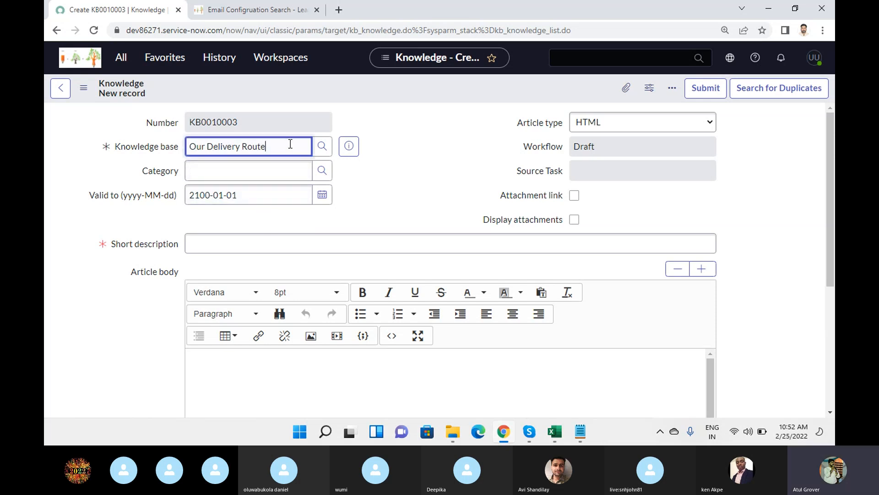
drag(290, 146, 78, 142)
click(90, 188)
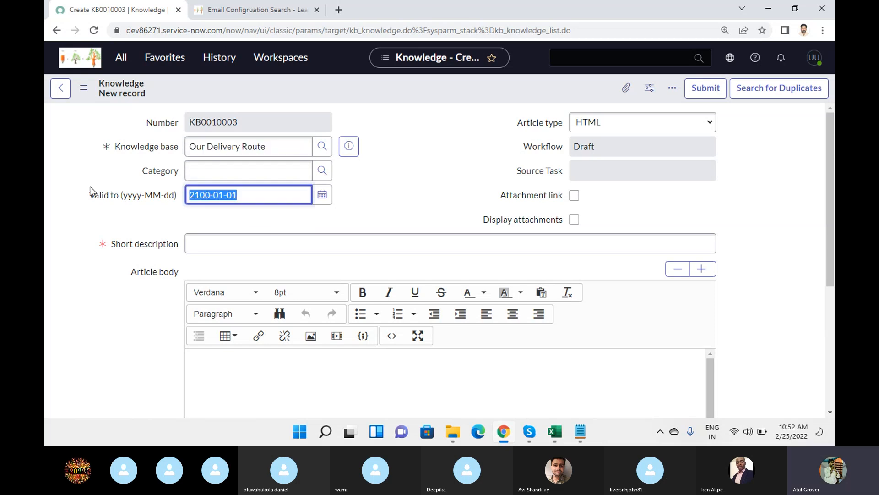
key(BackSpace)
click(288, 146)
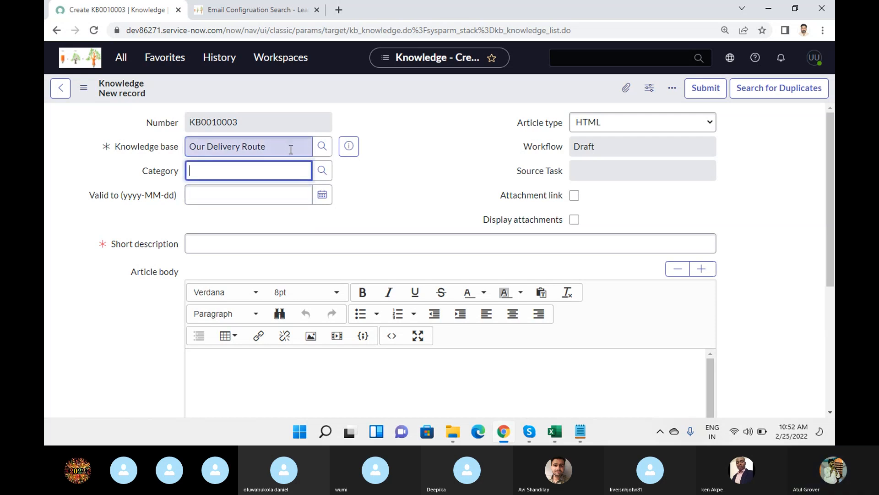
drag(288, 145, 95, 140)
text(**)
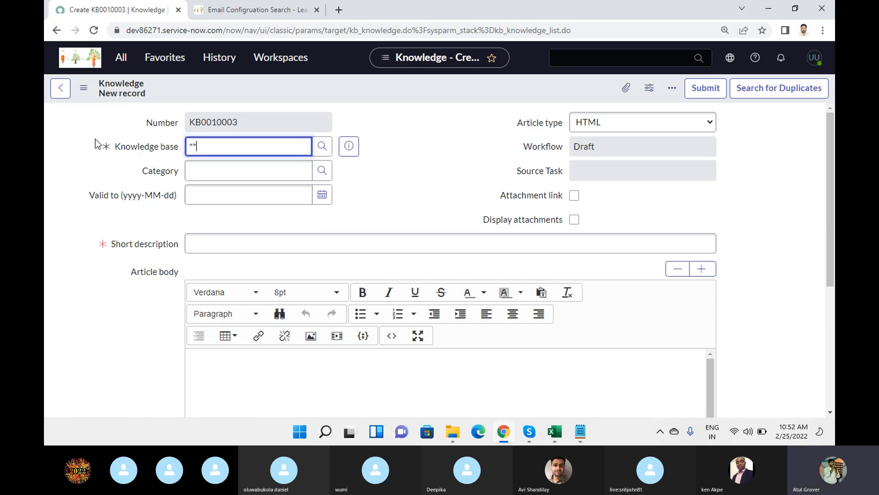
click(218, 171)
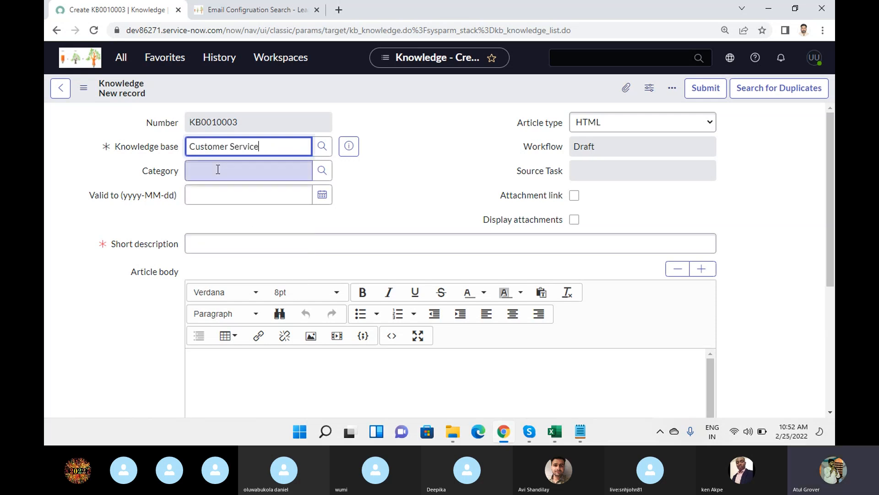
drag(271, 202, 82, 202)
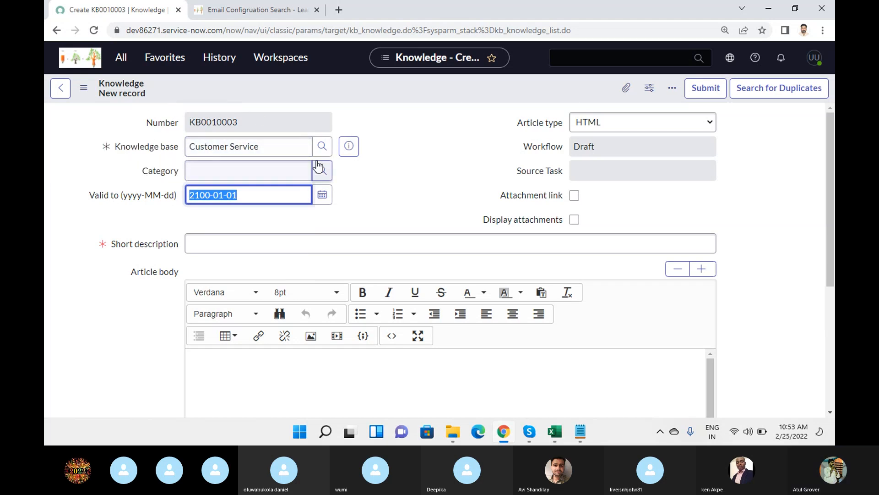
drag(273, 146, 70, 131)
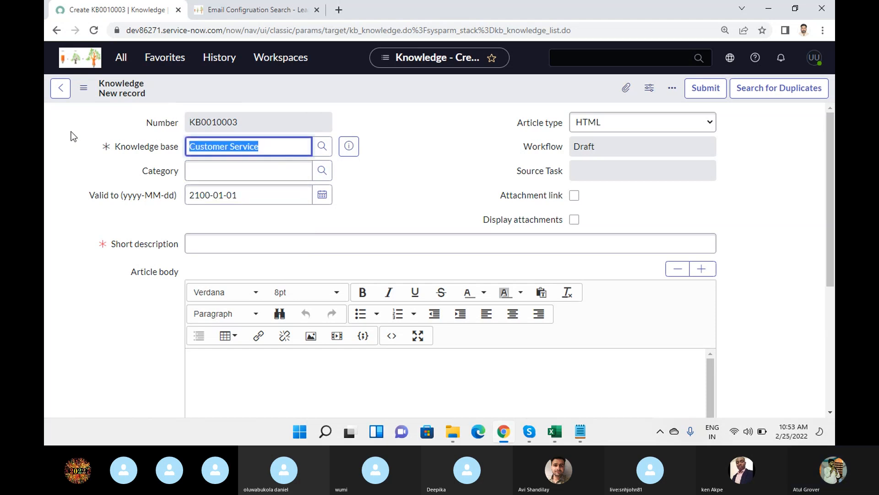
Set the knowledge base to IT and open the IT knowledge base record in a new tab.
text(IT)
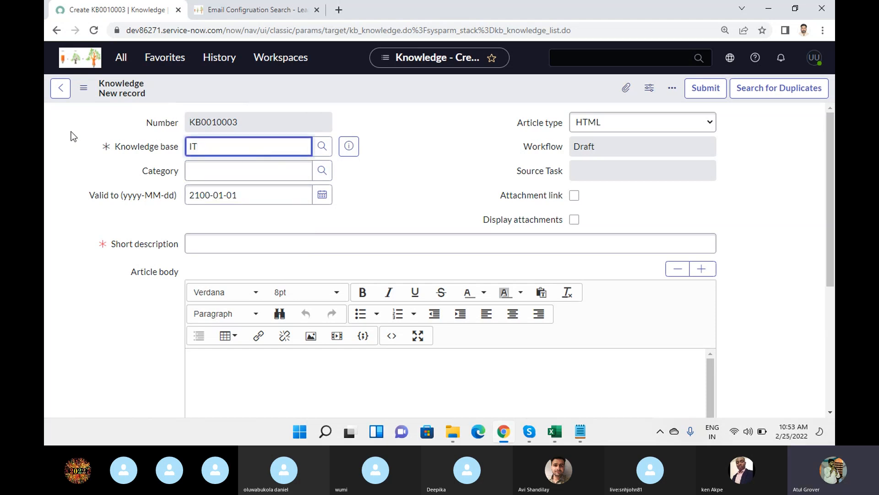
click(202, 161)
click(355, 147)
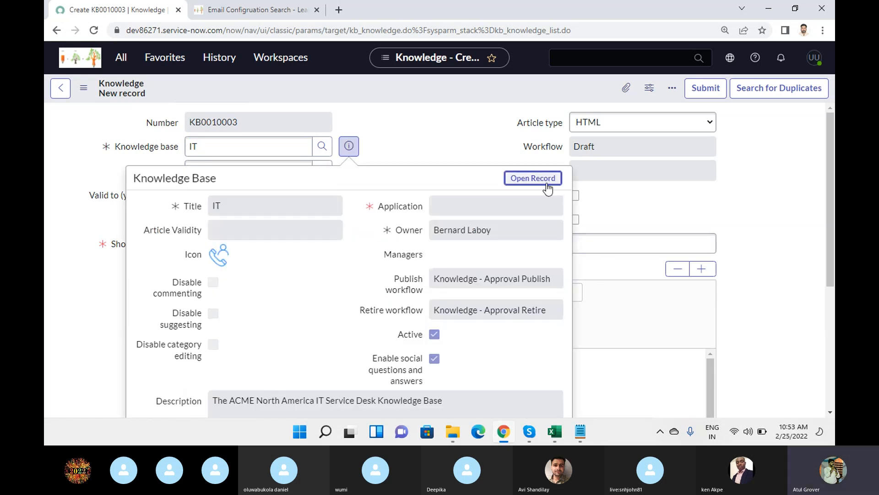
middle_click(545, 184)
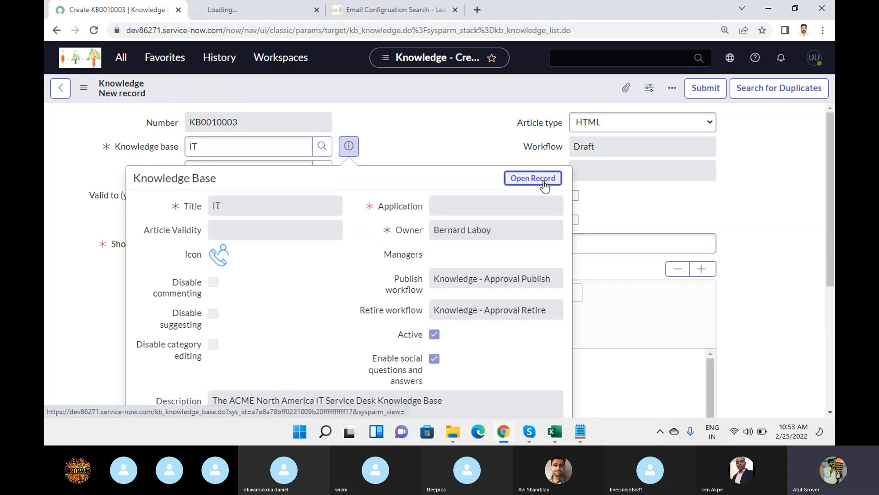
click(84, 167)
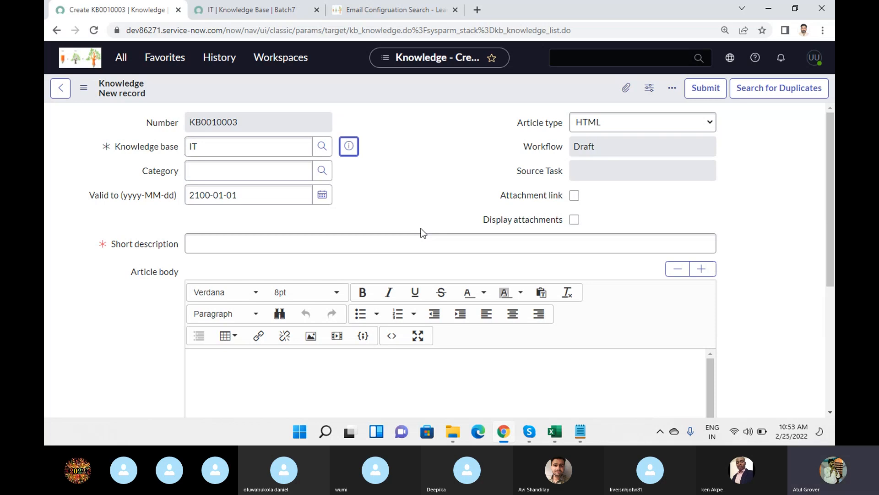
Enter 1000 as the IT knowledge base's Article Validity.
click(280, 14)
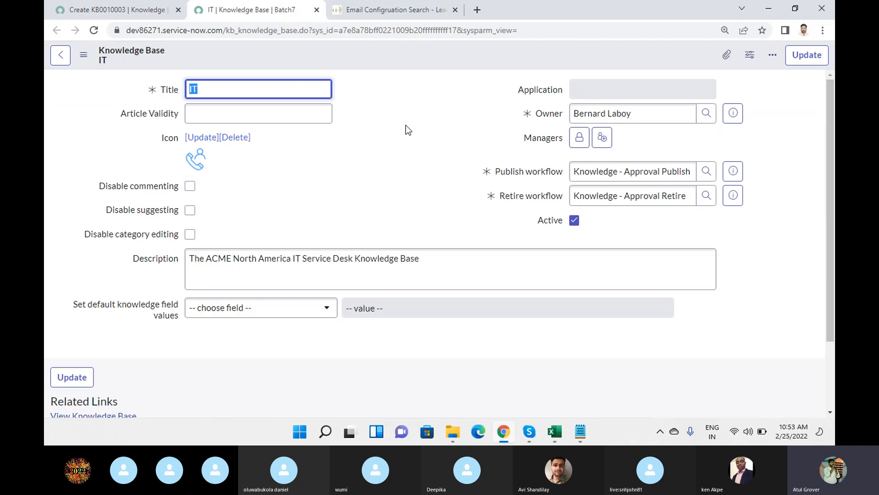
click(242, 90)
click(243, 116)
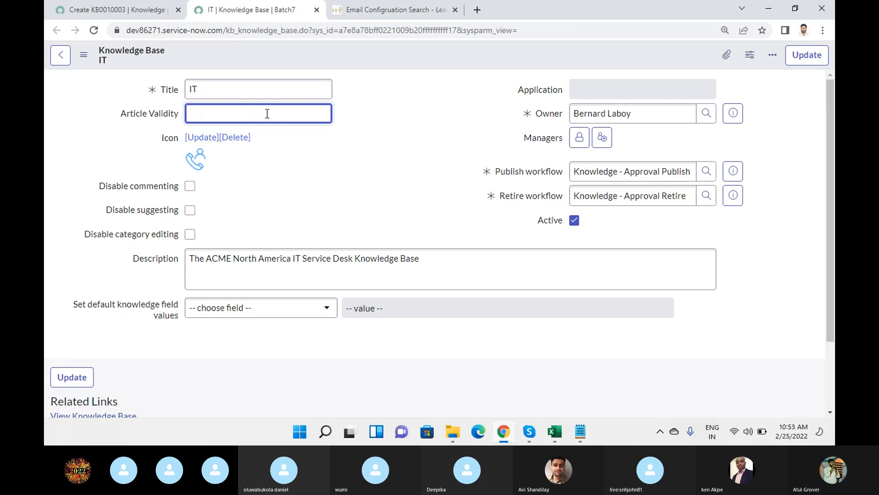
text(45)
key(BackSpace)
key(BackSpace)
text(8)
key(BackSpace)
text(1000)
click(413, 130)
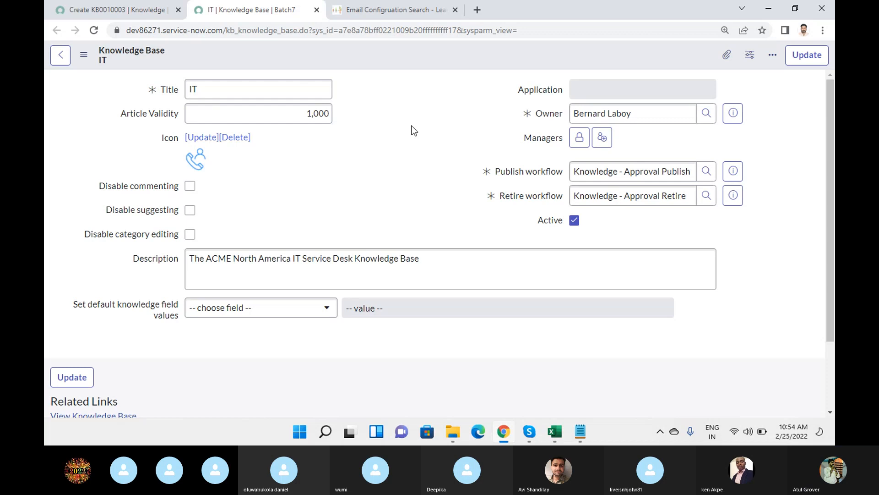
Highlight the 1,000 validity value and compare it with the article's 2100-01-01 Valid to date.
click(273, 106)
drag(273, 107, 348, 121)
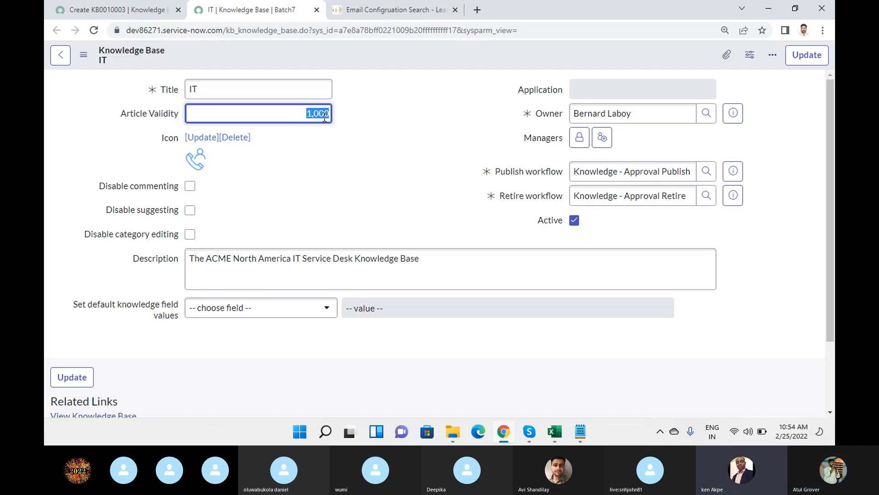
click(338, 153)
click(302, 110)
drag(301, 111, 330, 113)
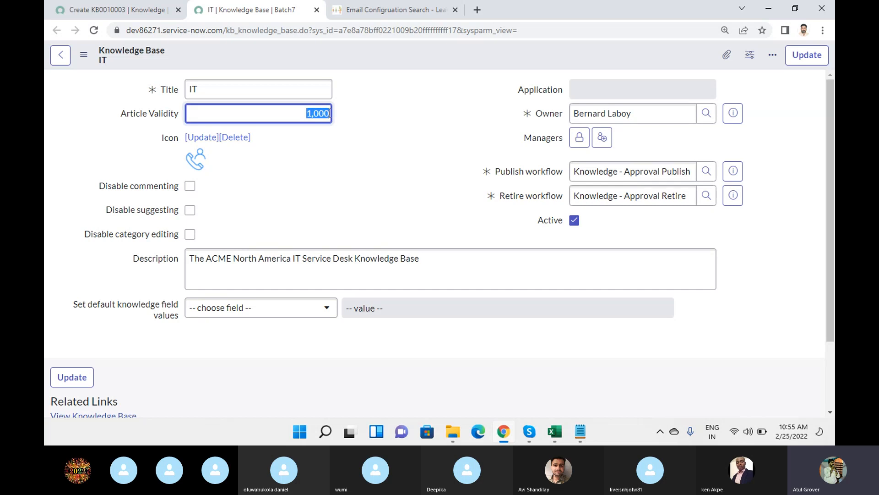
click(104, 11)
drag(238, 195, 186, 190)
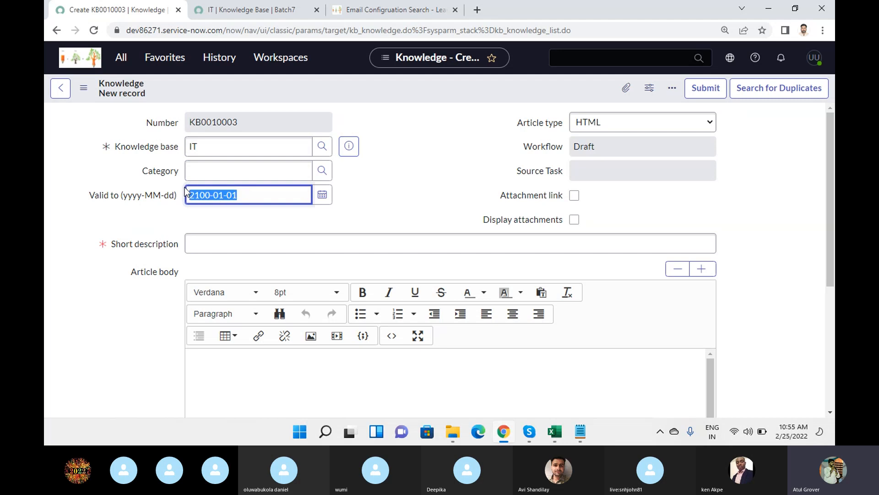
Point out the IT knowledge base's 1,000 validity and owner, and the article's Valid to date.
click(249, 11)
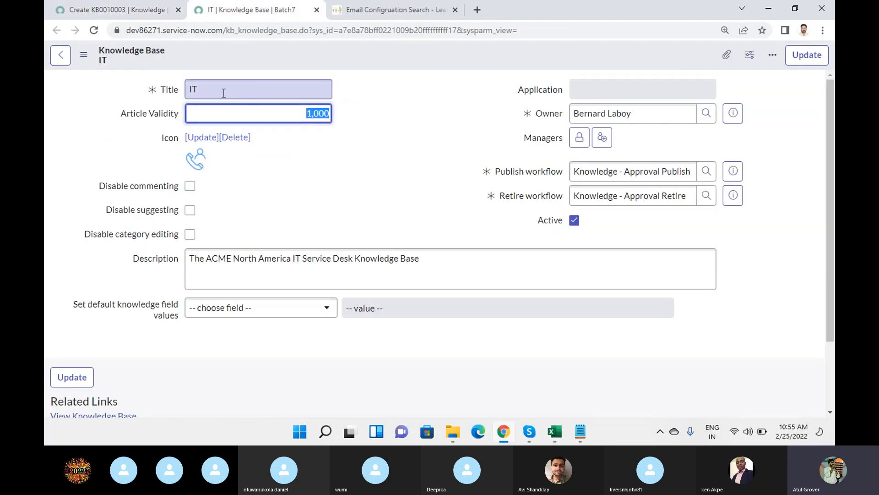
click(304, 114)
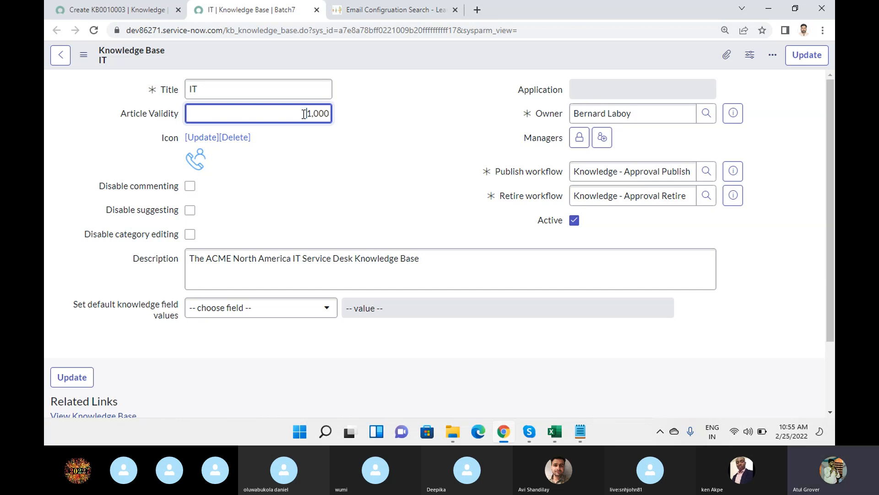
drag(304, 114, 332, 114)
click(635, 113)
drag(636, 113, 568, 112)
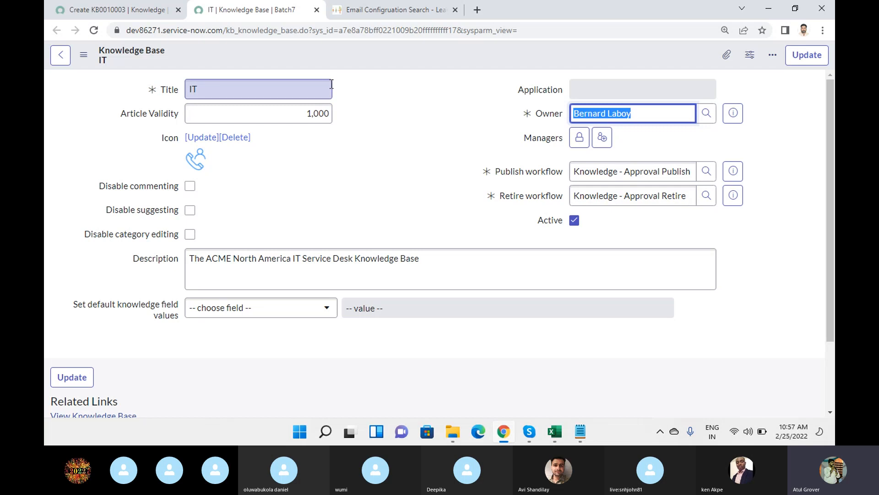
click(142, 15)
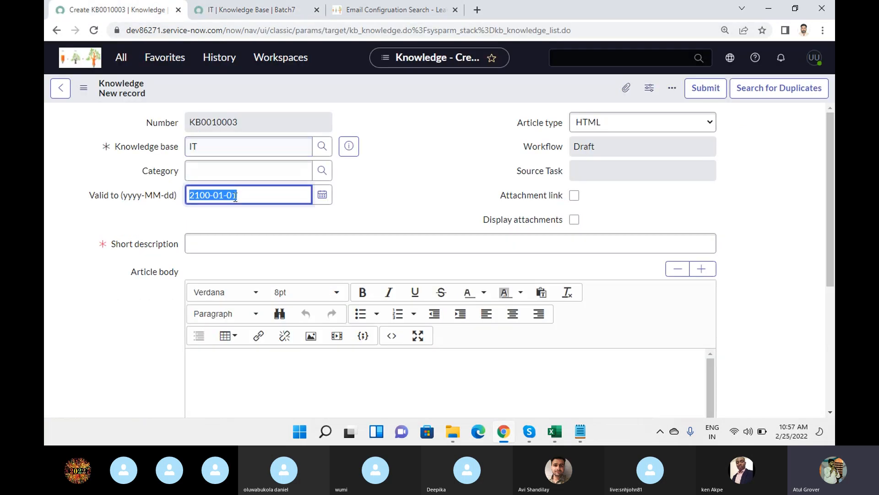
drag(256, 195, 159, 183)
Point out the knowledge base's Publish and Retire workflows and the article's Knowledge base field.
click(230, 9)
click(289, 113)
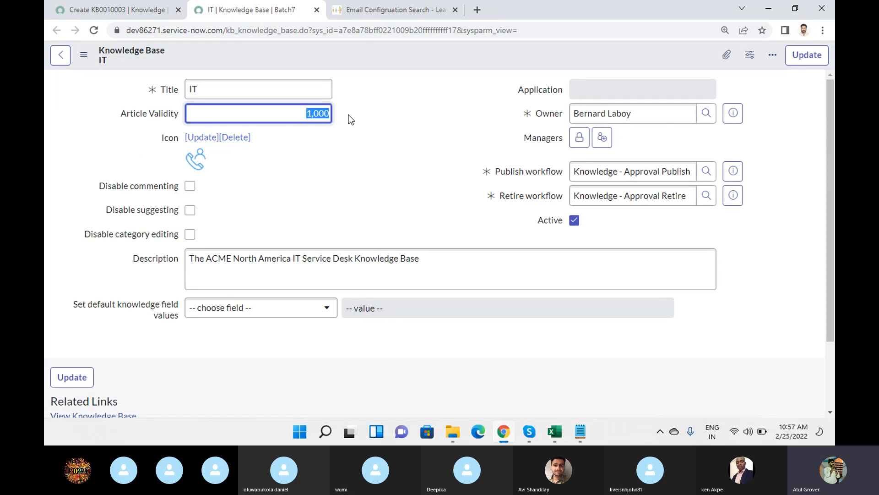
click(520, 173)
click(513, 195)
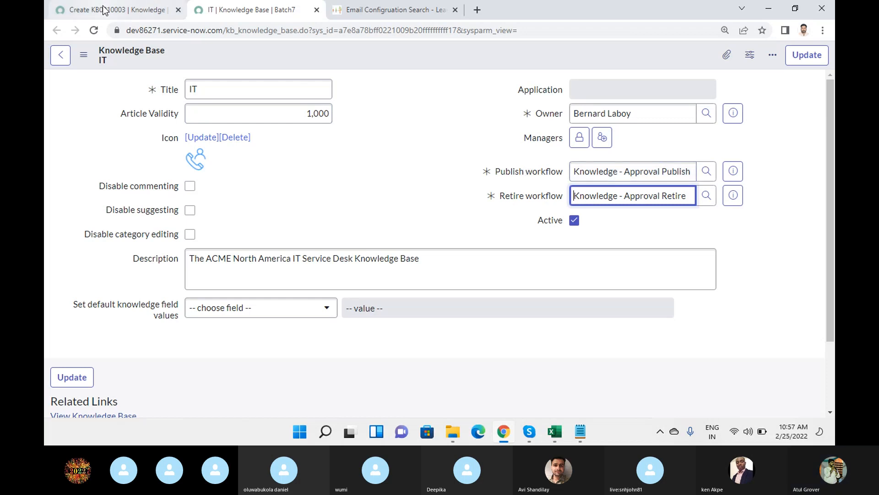
click(128, 9)
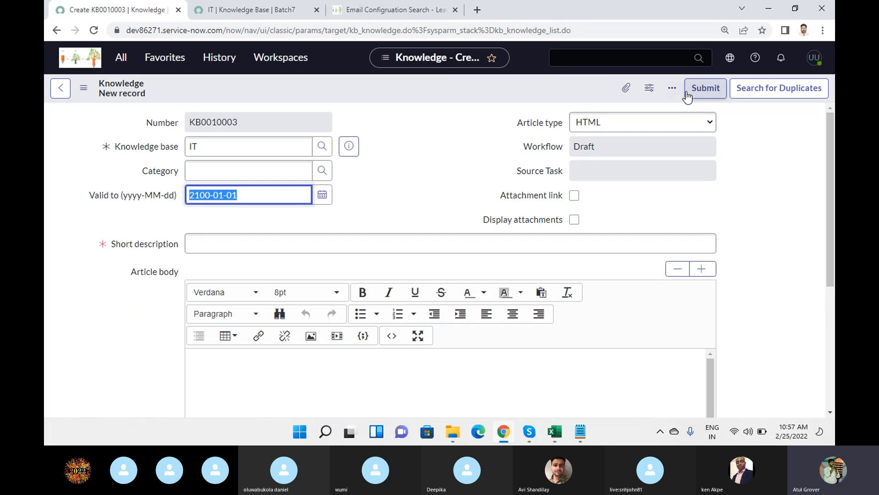
drag(181, 144, 118, 147)
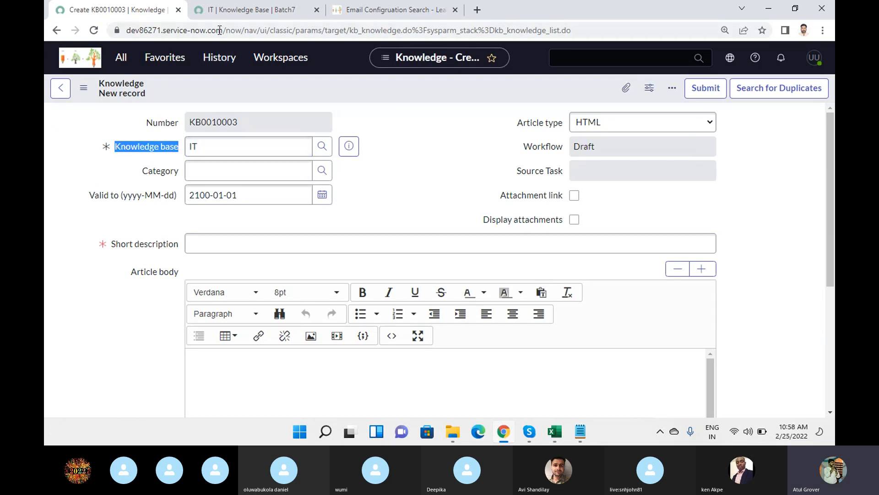
click(221, 13)
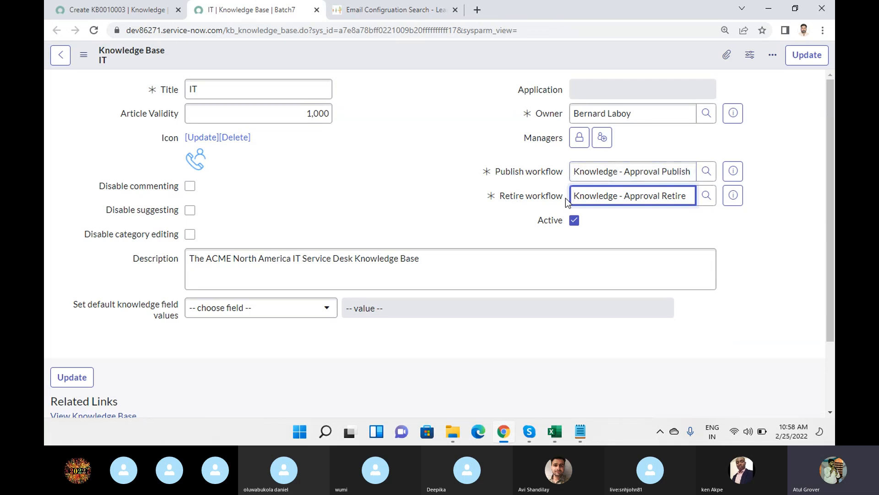
Open the Approval Publish and Approval Retire workflow records in new tabs and load Publish's versions.
click(733, 171)
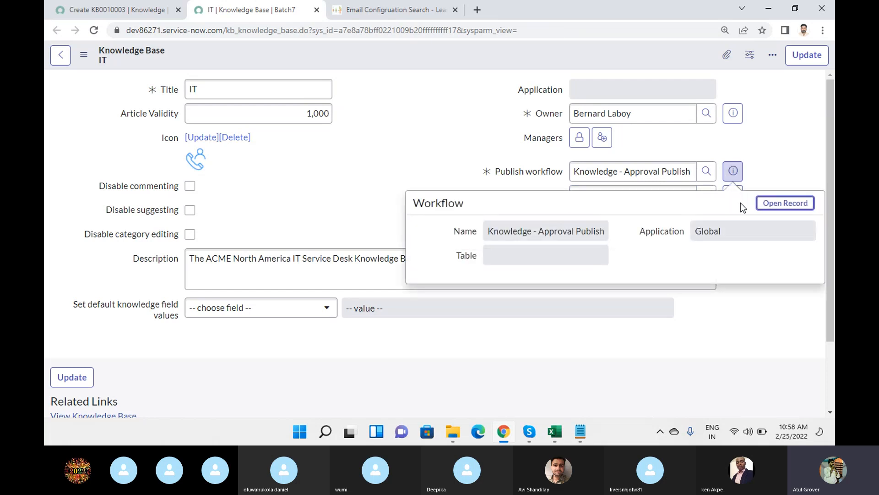
ctrl+click(781, 205)
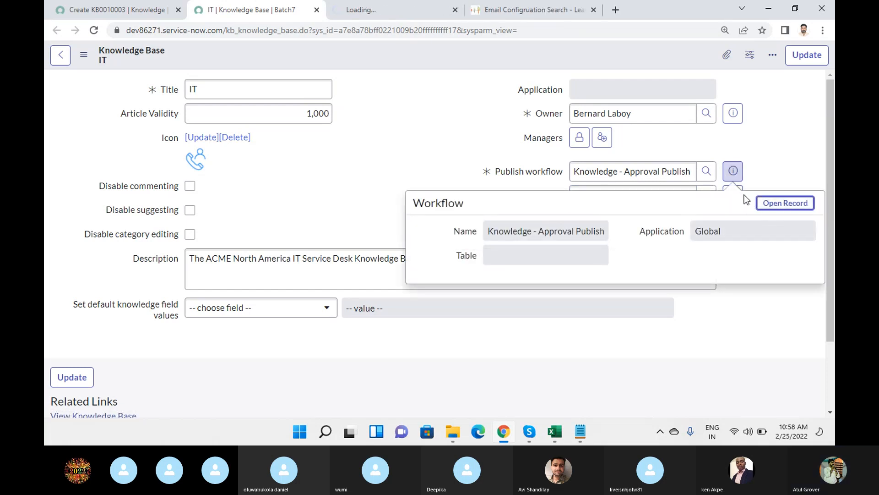
click(737, 196)
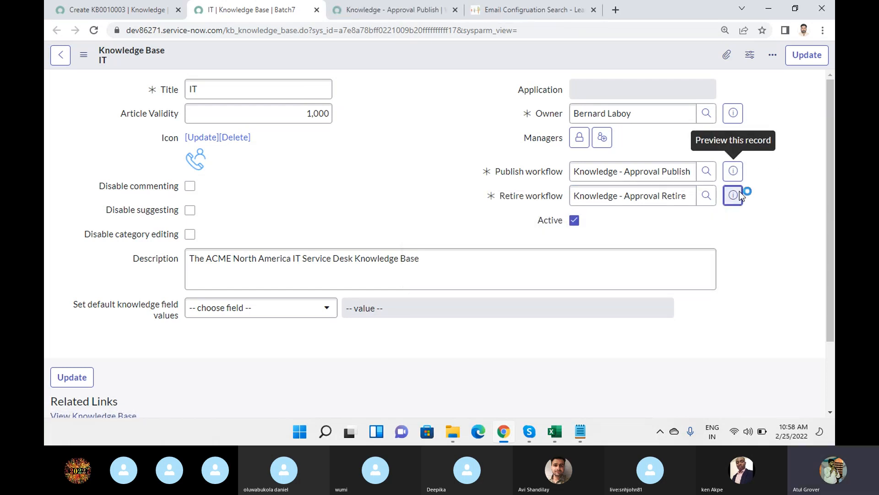
ctrl+click(788, 105)
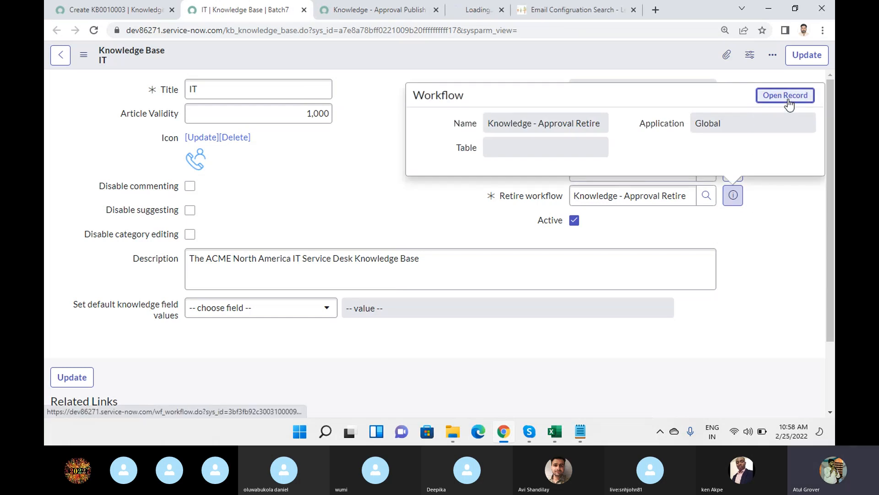
click(365, 10)
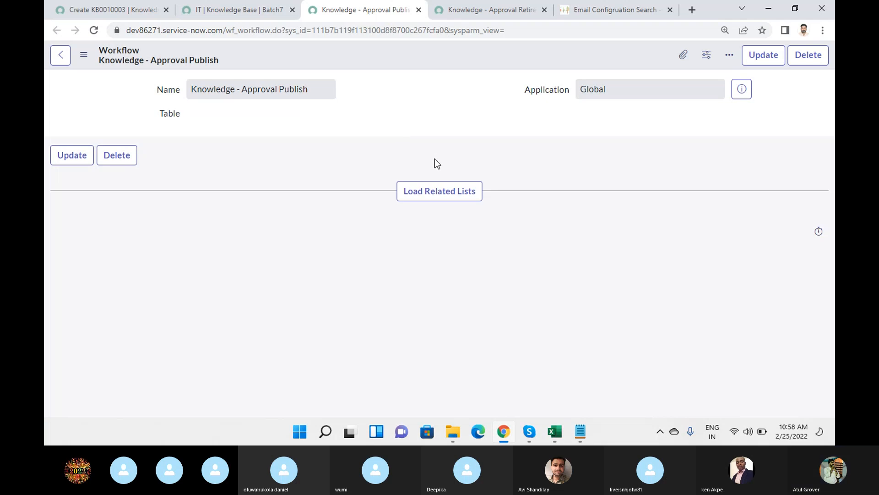
click(437, 195)
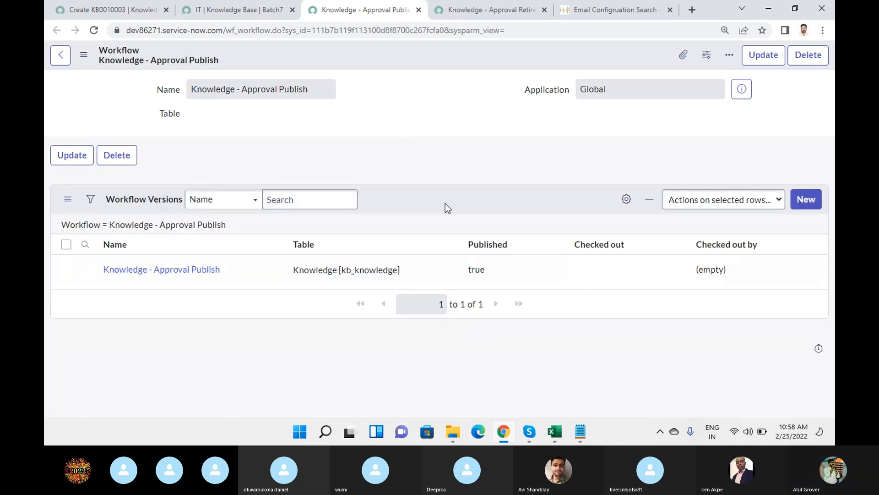
click(127, 13)
Filter the navigator for 'workflow' and try Workflow Editor, staying on the unsaved article.
click(120, 57)
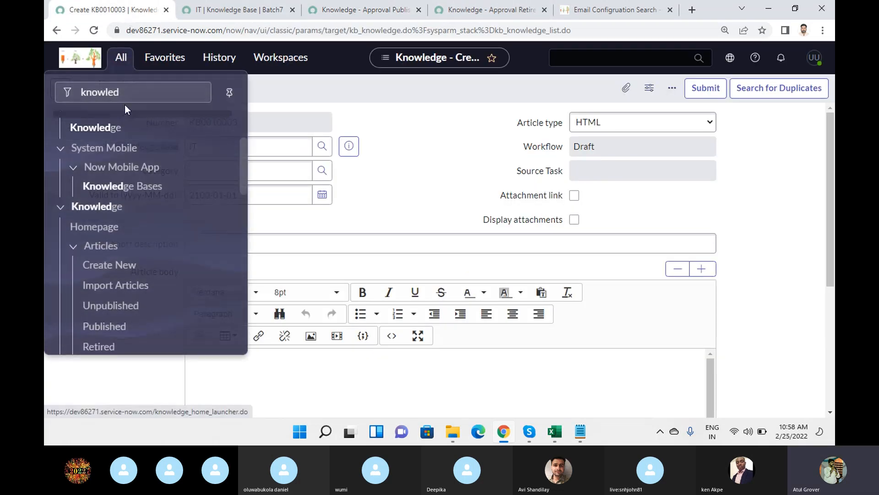
drag(129, 97, 44, 94)
text(workflow)
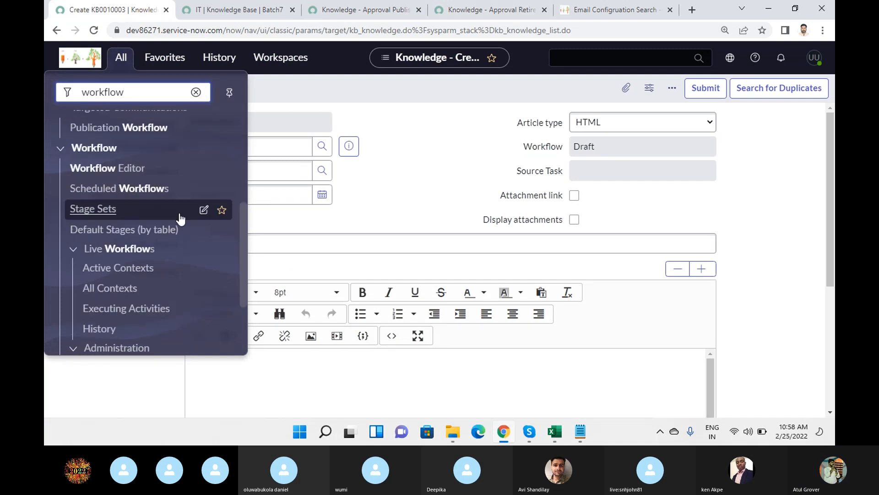
scroll(176, 216, up, 5)
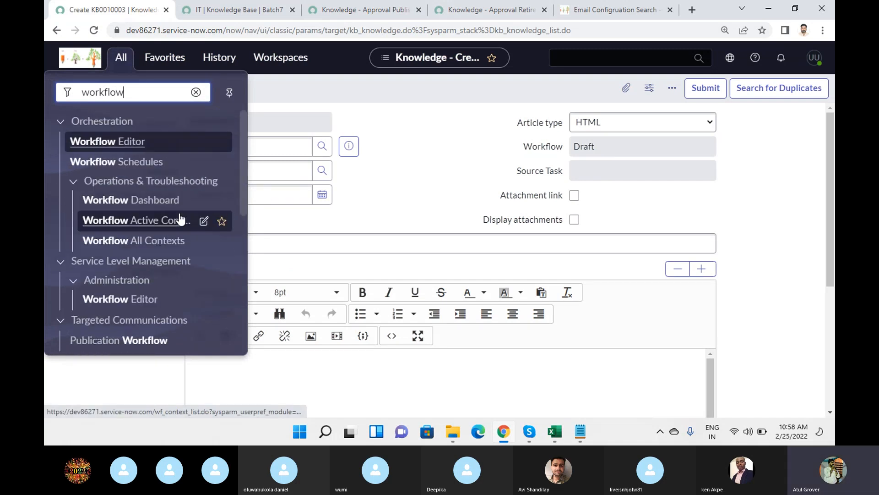
scroll(137, 252, down, 4)
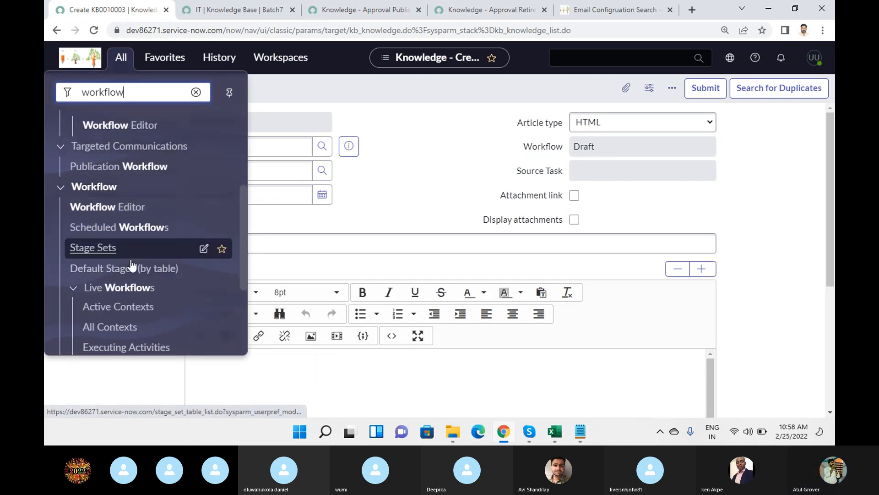
scroll(146, 258, down, 1)
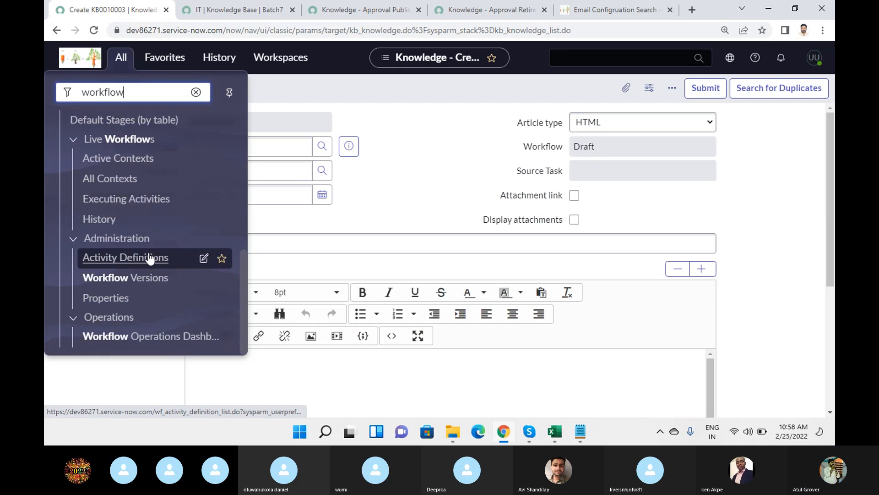
scroll(149, 255, up, 7)
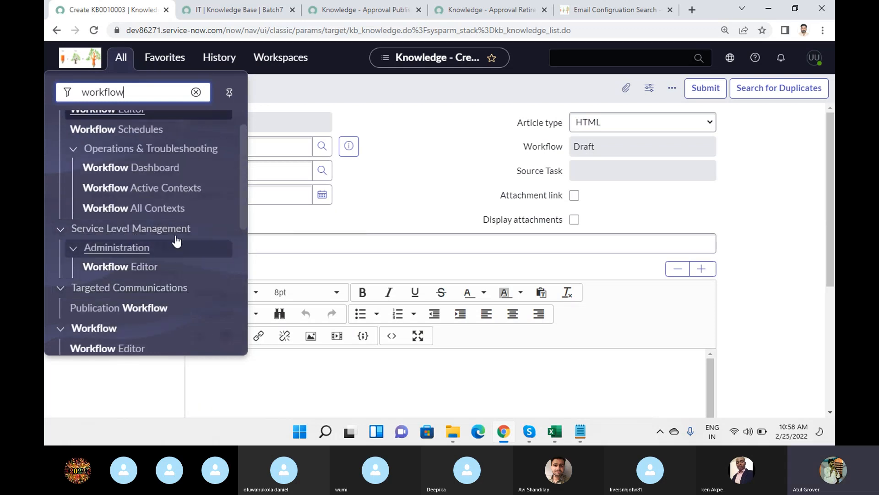
scroll(165, 245, down, 3)
click(139, 236)
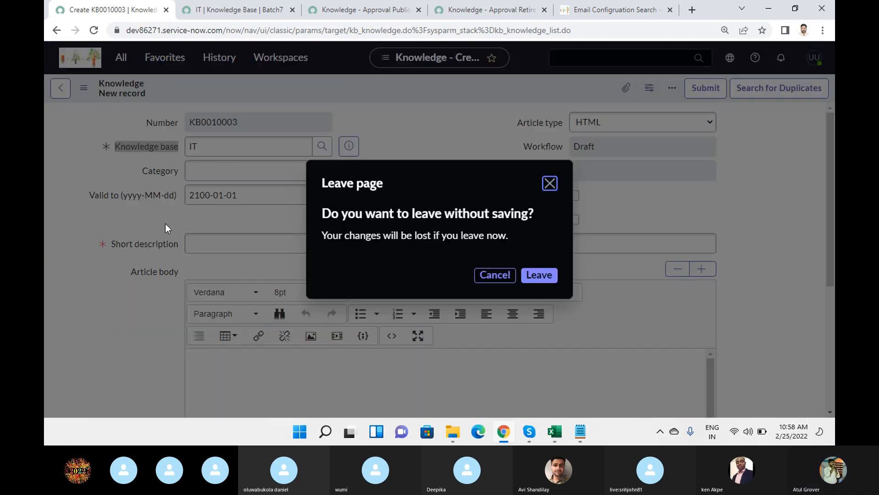
click(504, 276)
Discard the unsaved article and open the Workflow Editor in a new tab.
click(119, 58)
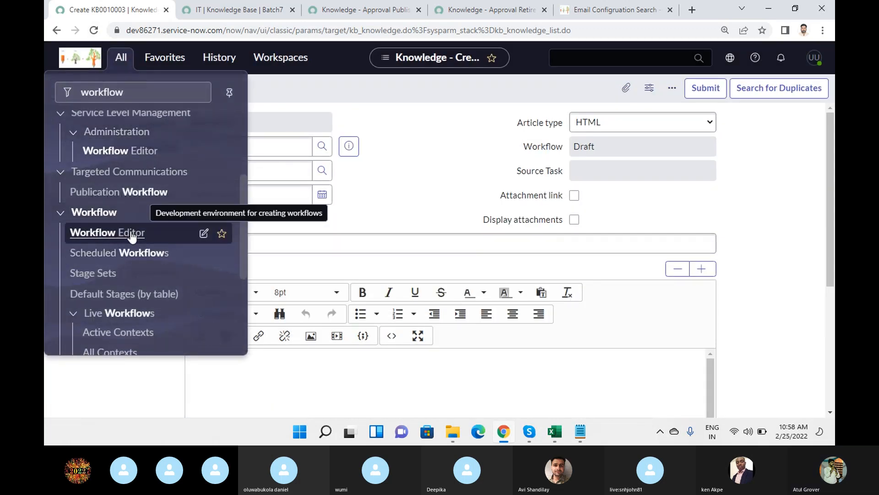
click(132, 234)
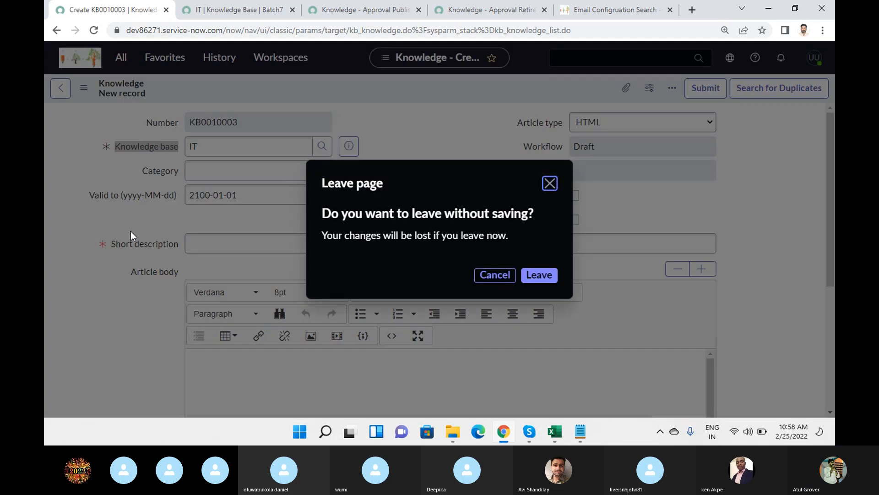
click(540, 275)
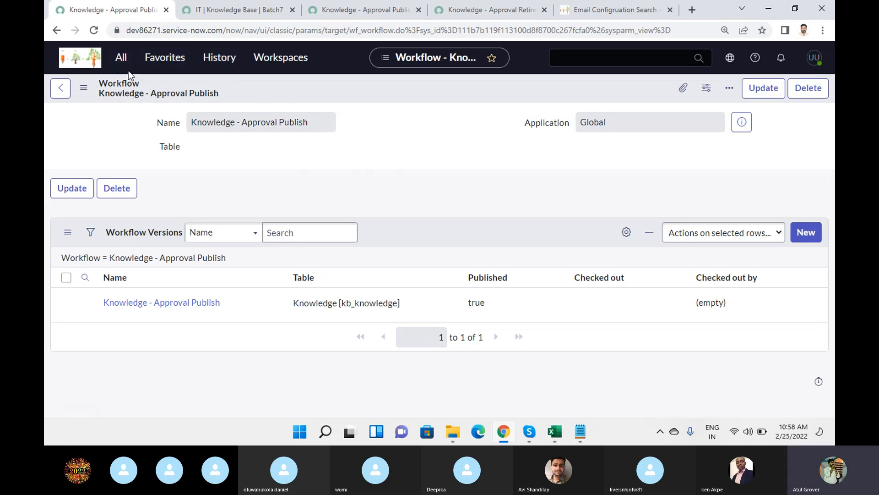
click(121, 57)
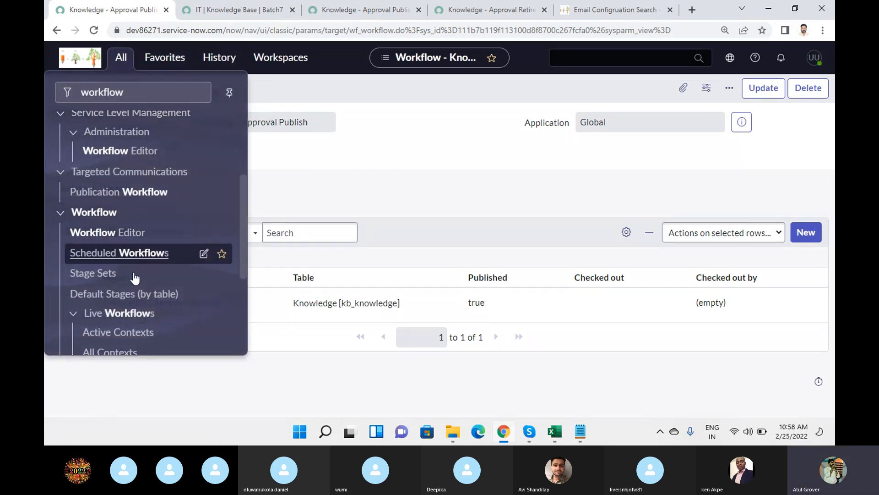
click(118, 233)
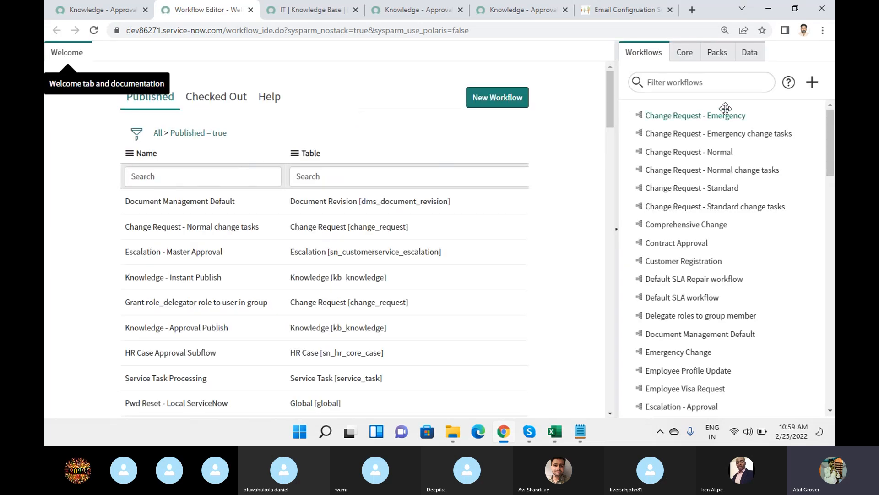
Filter the workflow list with 'knowled', dropping the leading asterisk, to show Knowledge workflows.
click(726, 83)
text(*k)
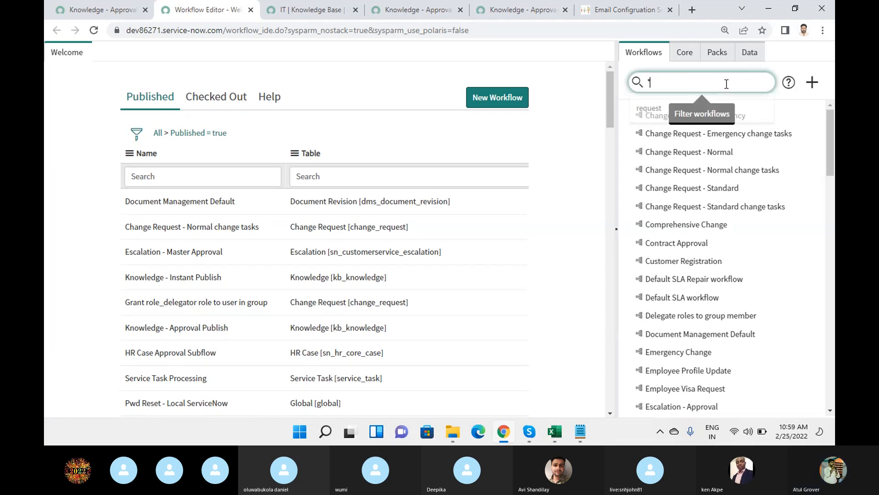
text(nowled)
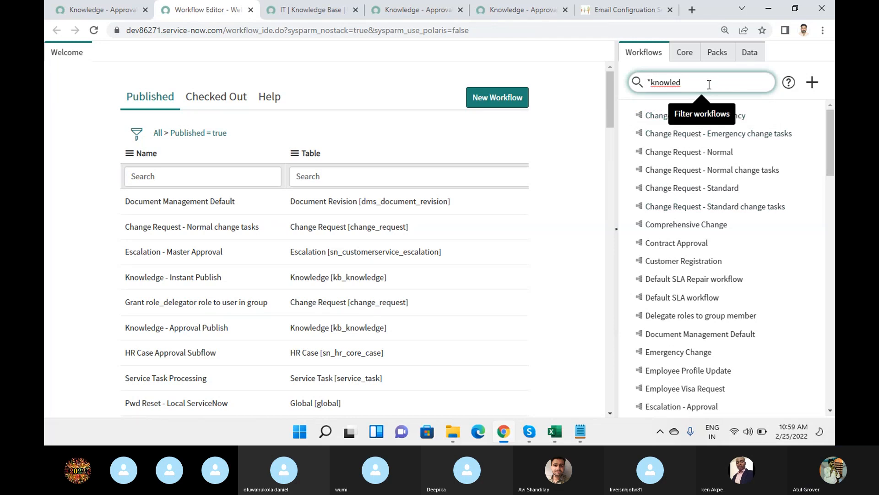
key(Home)
key(Delete)
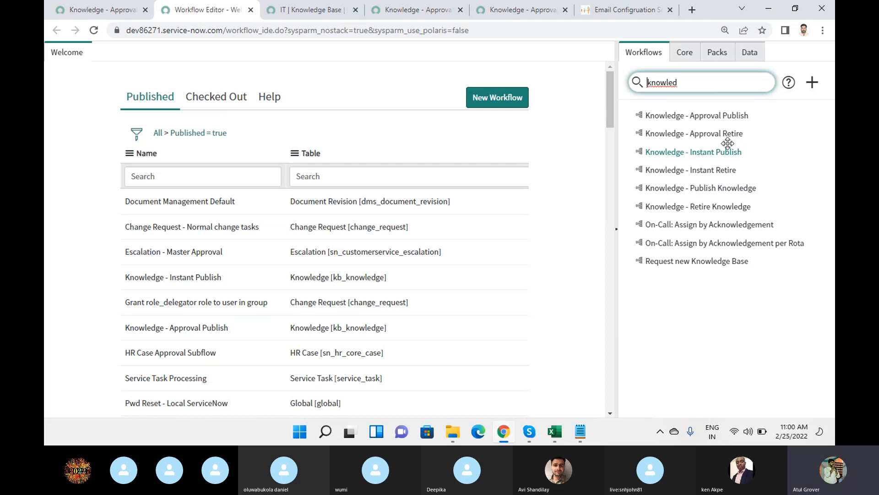
Replace the workflow filter text with 'change'.
double_click(711, 82)
text(change)
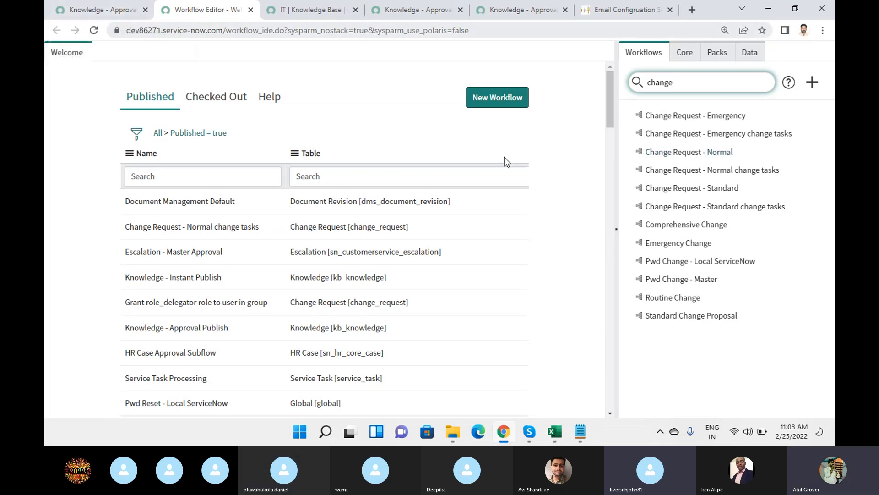
click(312, 10)
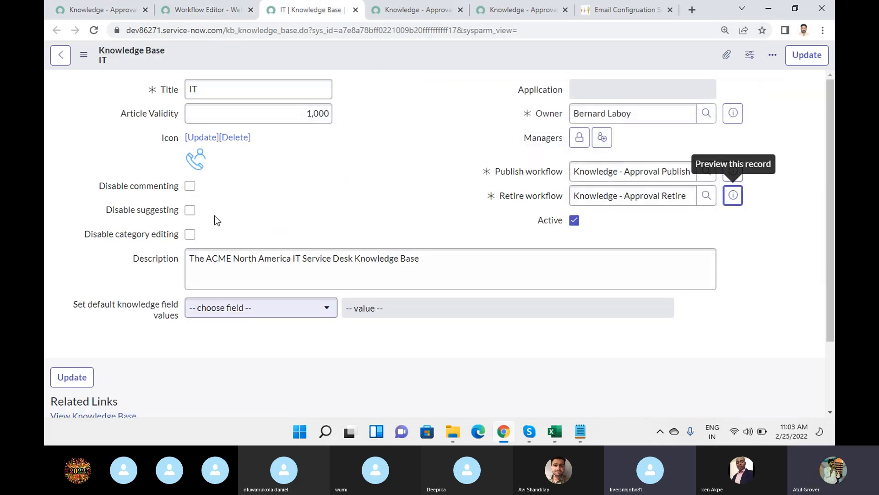
click(458, 256)
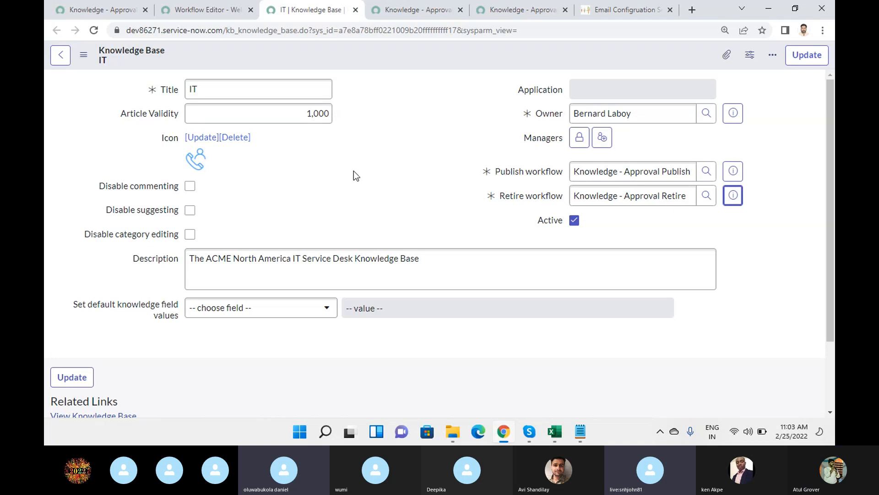
click(206, 10)
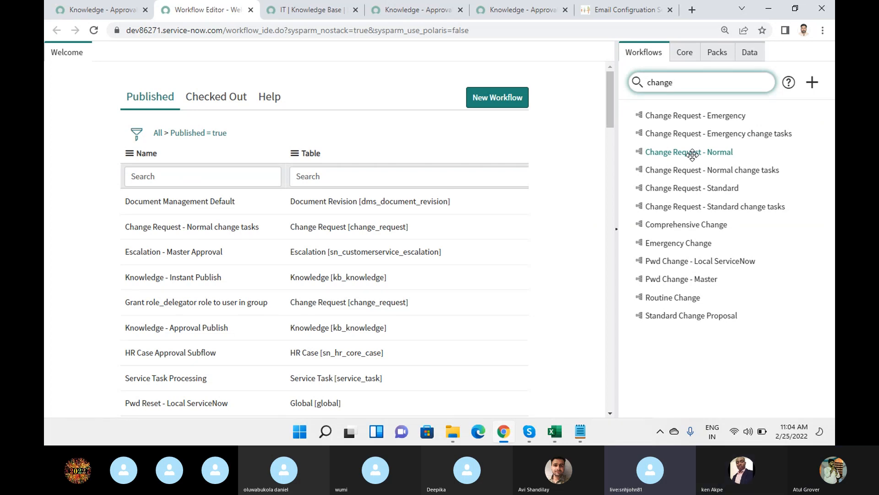
Select the 'change' text in the workflow filter box.
double_click(697, 80)
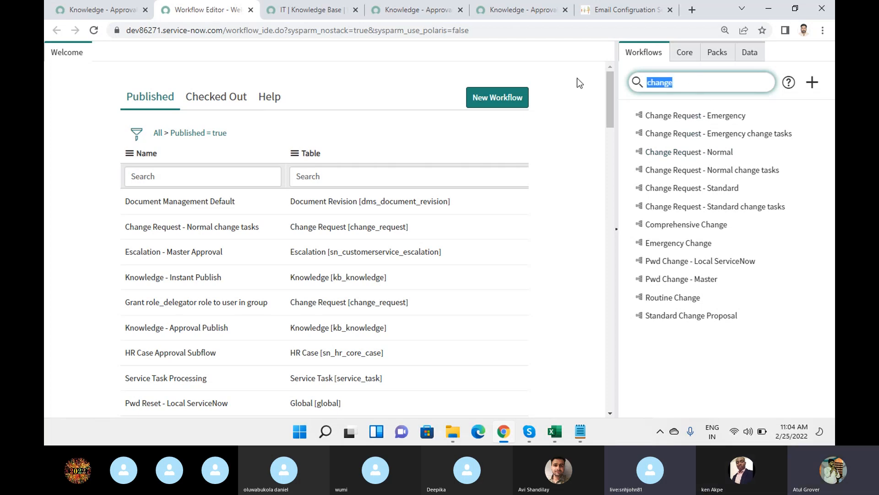
Filter the navigator for 'business rule' and open the '80-20 split for the usage field' rule.
click(101, 11)
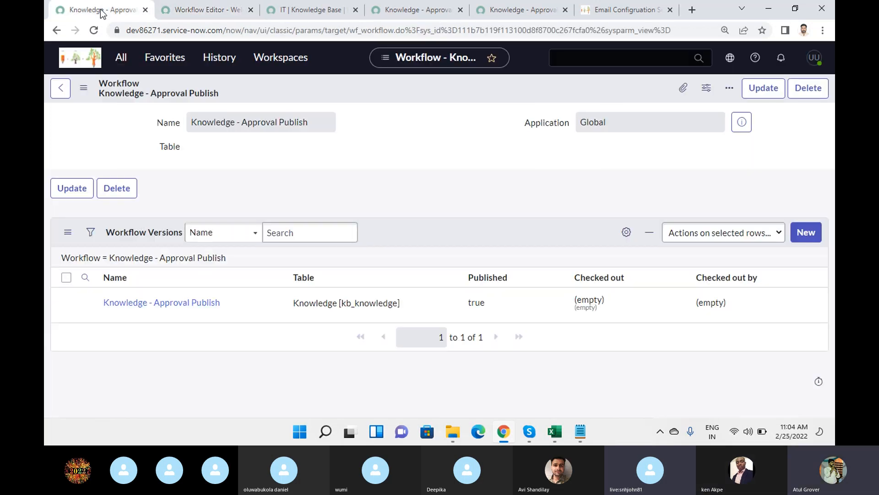
click(119, 56)
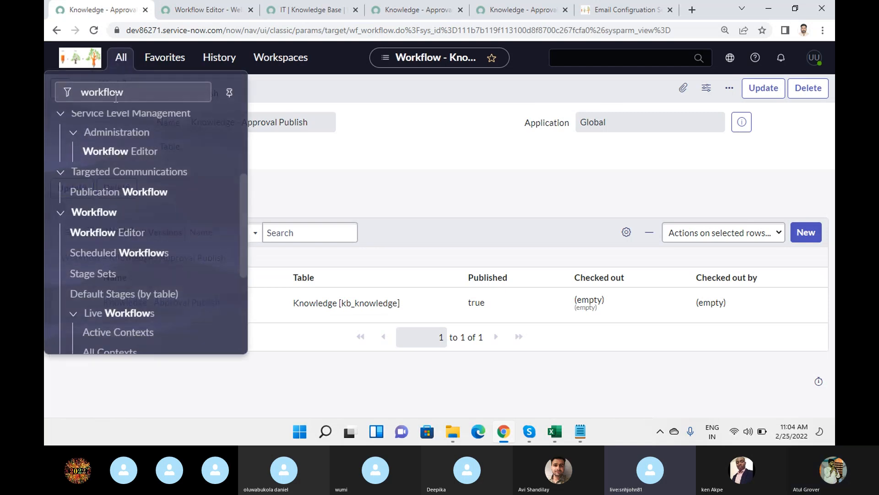
drag(142, 95, 45, 77)
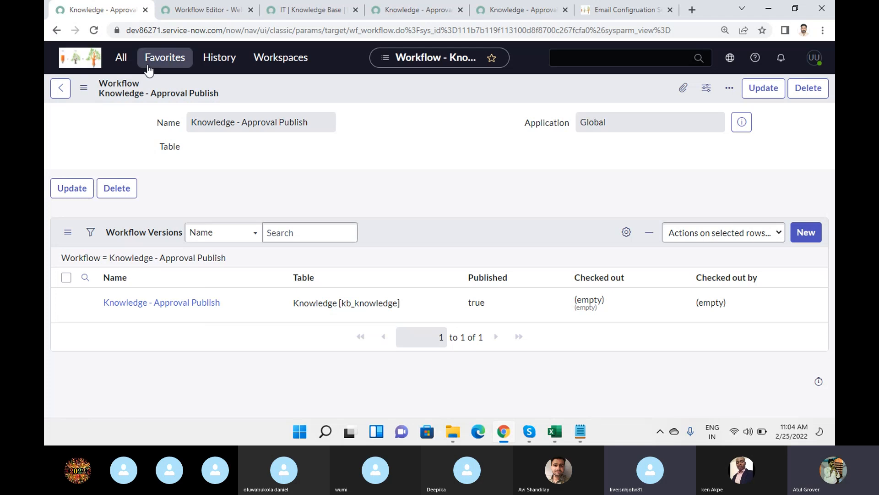
click(120, 59)
drag(135, 92, 44, 94)
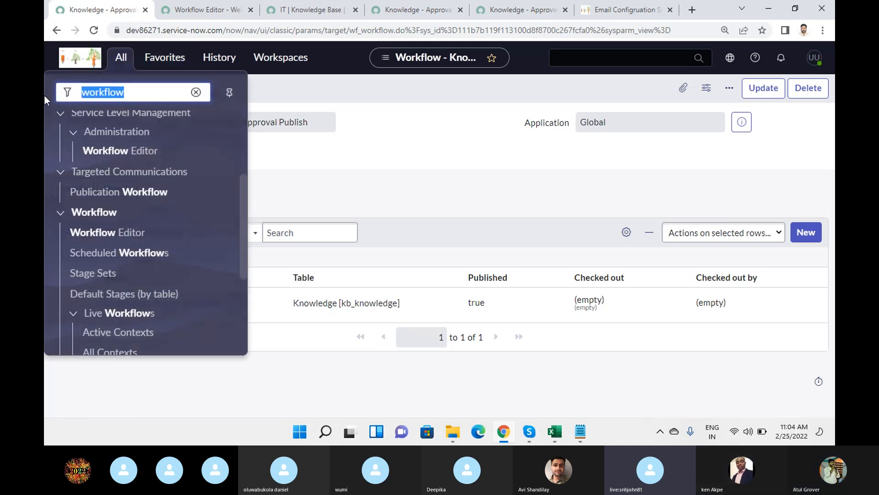
text(bs)
text(u)
key(BackSpace)
key(BackSpace)
text(usiness )
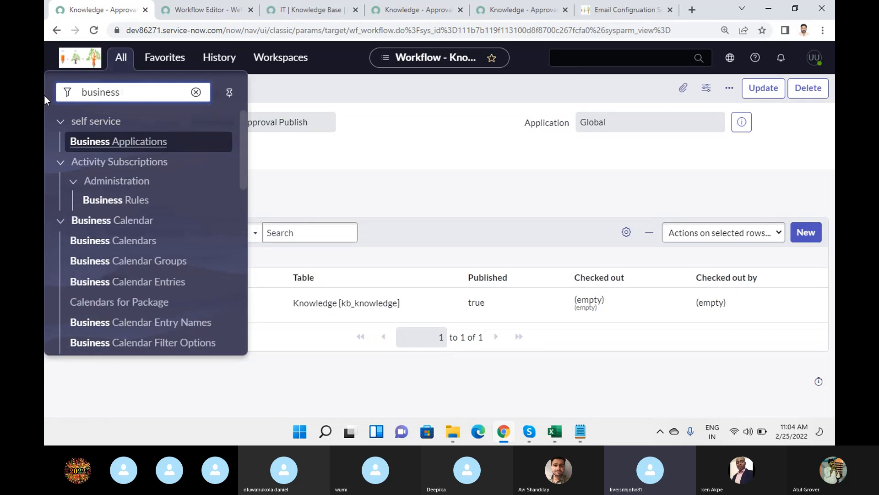
text(rule)
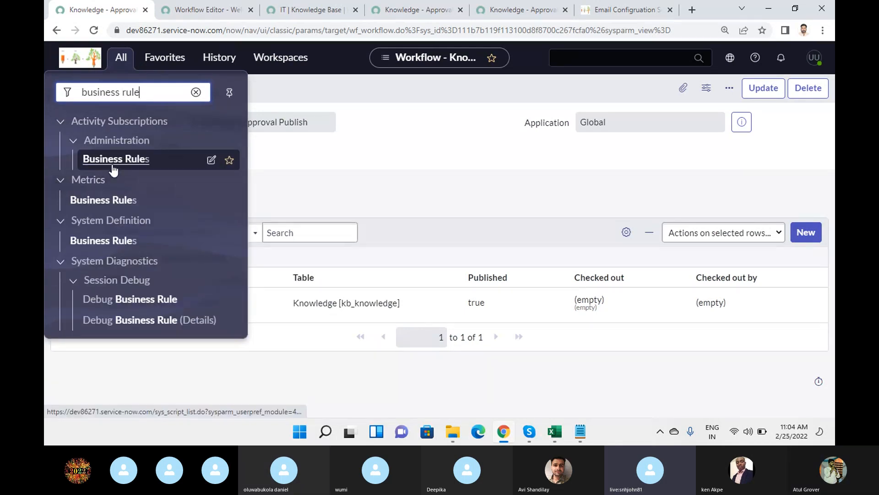
click(118, 239)
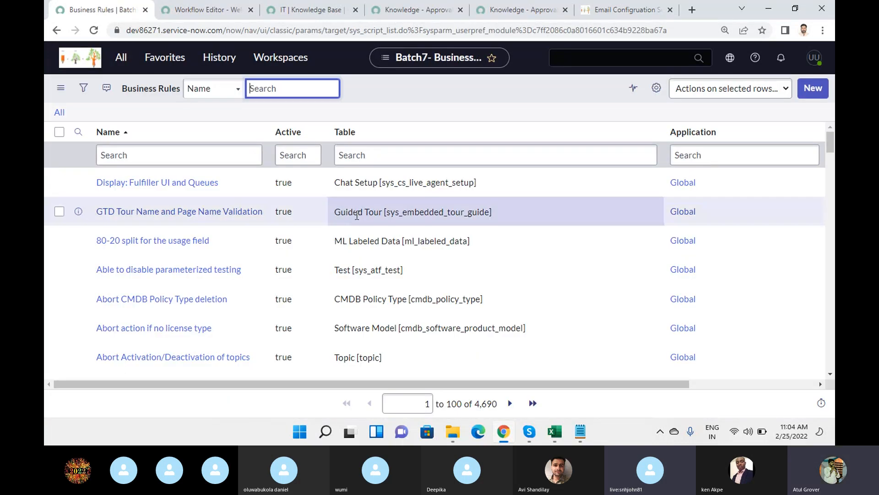
click(145, 242)
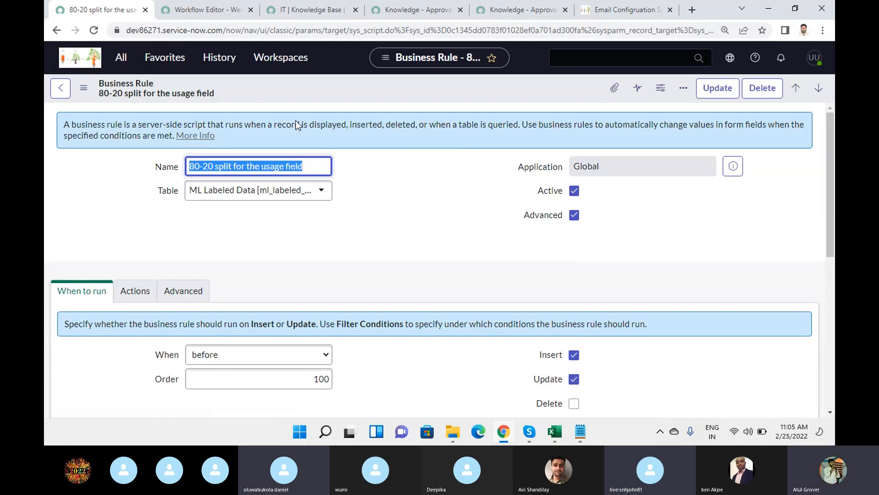
Open the record actions menu on the '80-20 split for the usage field' business rule form via the header.
click(83, 90)
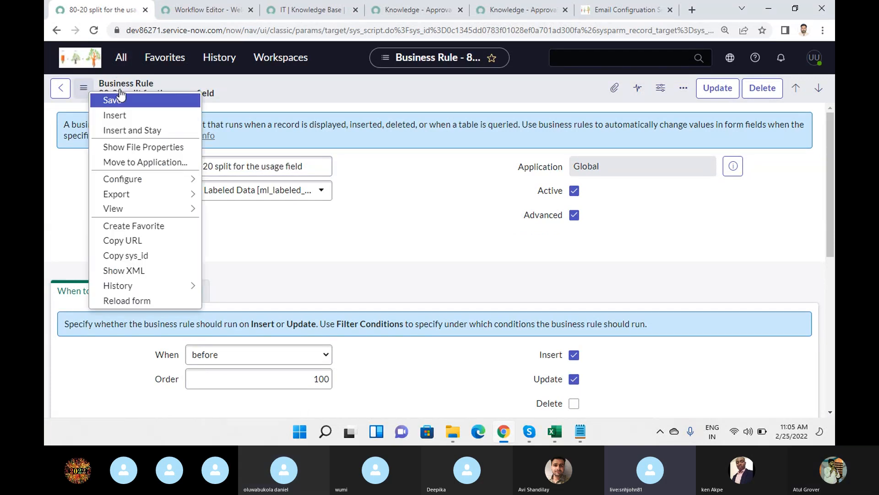
click(399, 87)
right_click(398, 85)
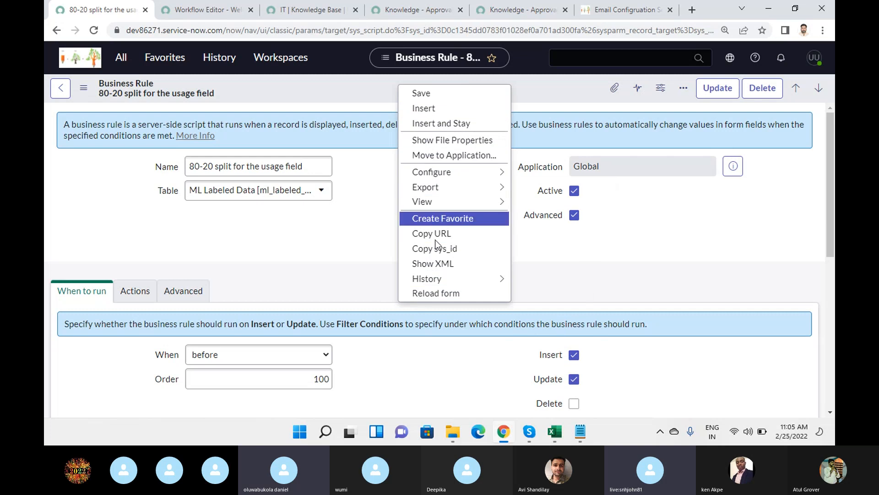
Filter the application navigator for 'report' and go to Reports > Create New.
click(121, 57)
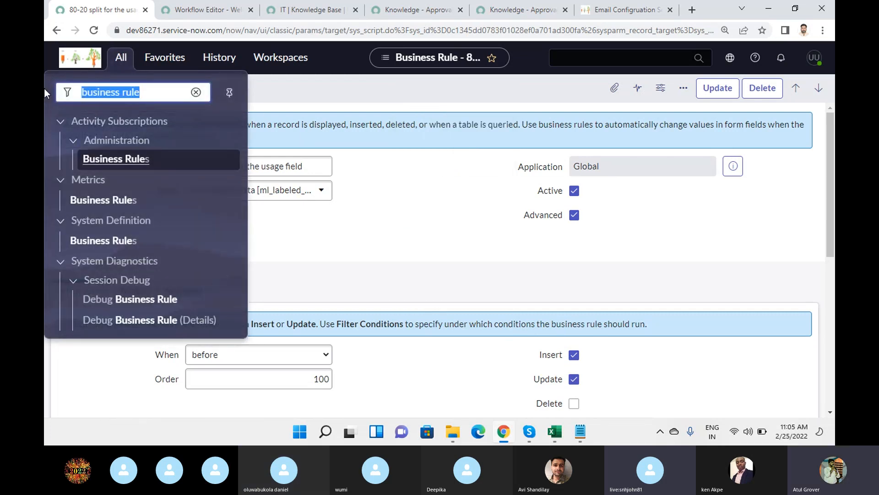
text(rer)
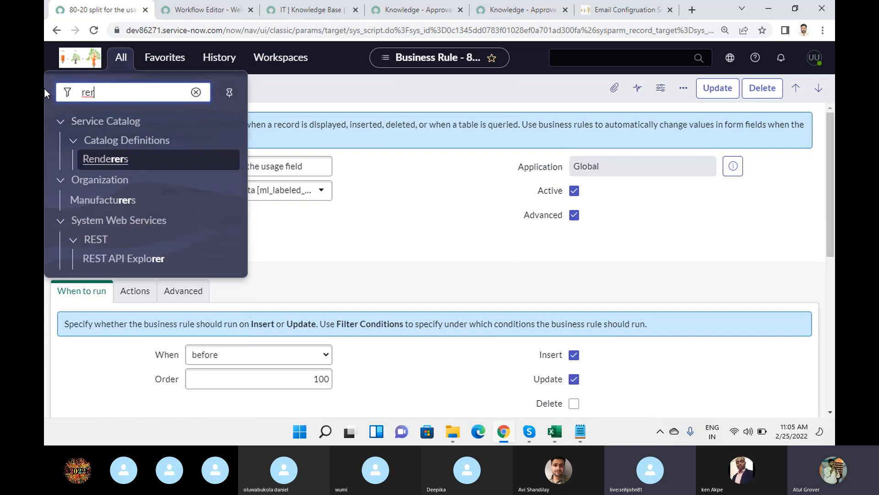
key(BackSpace)
text(port)
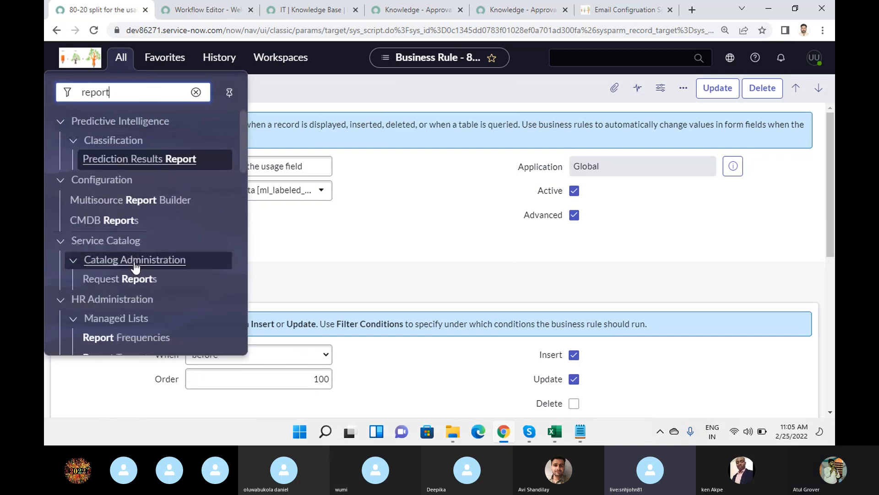
scroll(135, 265, down, 4)
scroll(110, 275, down, 2)
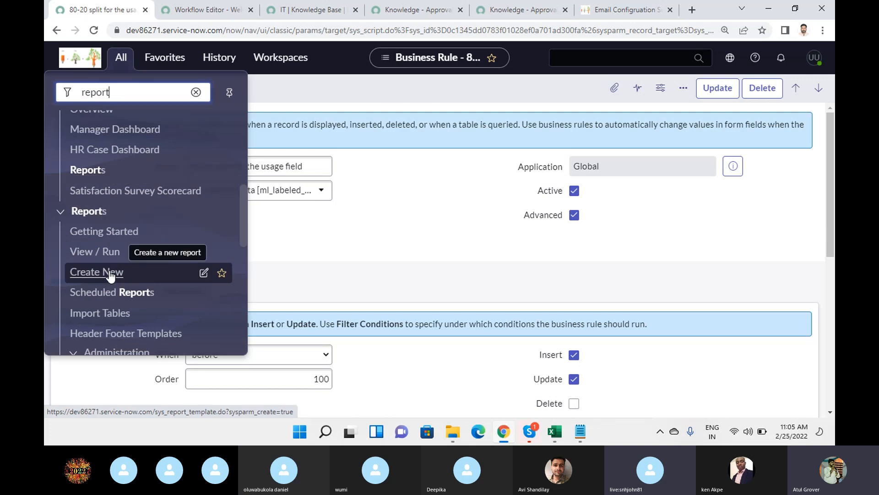
click(110, 273)
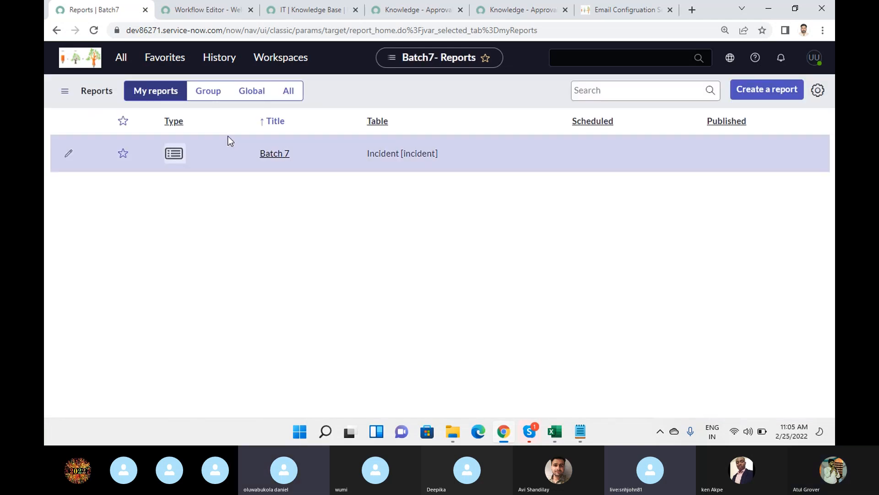
Show all reports and open 'KPI - Average Work Effort for Resolving Incidents by Category'.
click(289, 91)
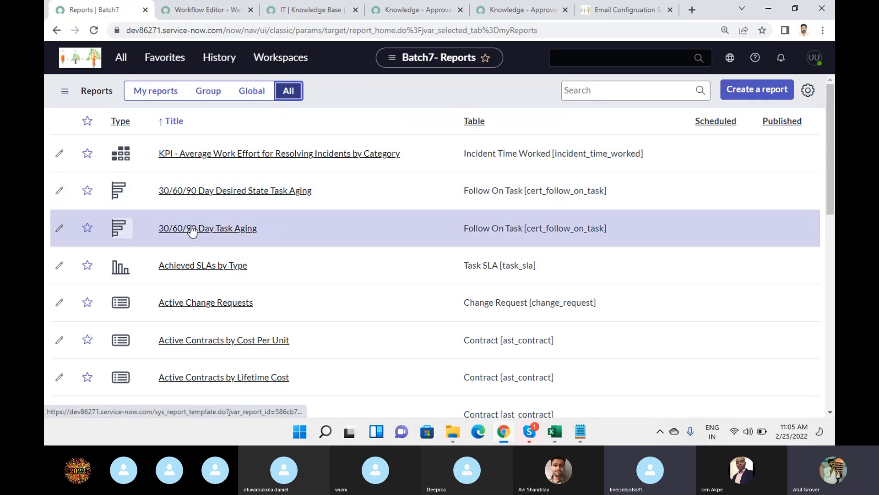
click(204, 162)
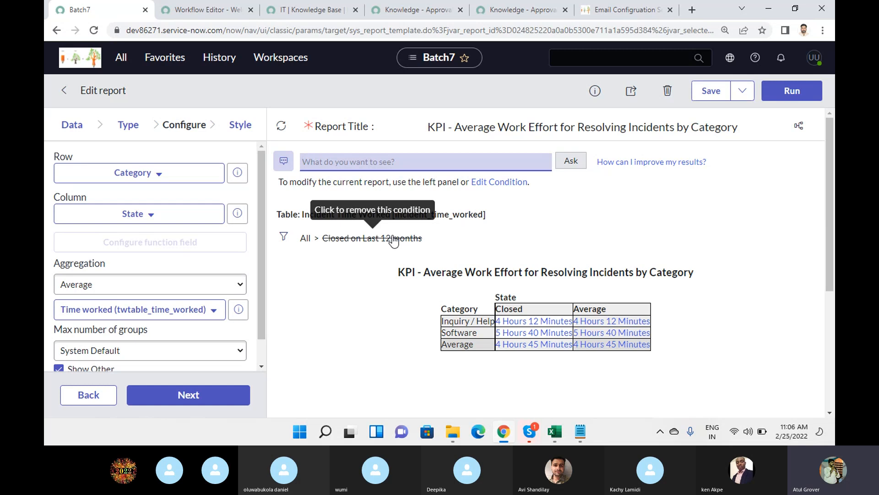
click(64, 127)
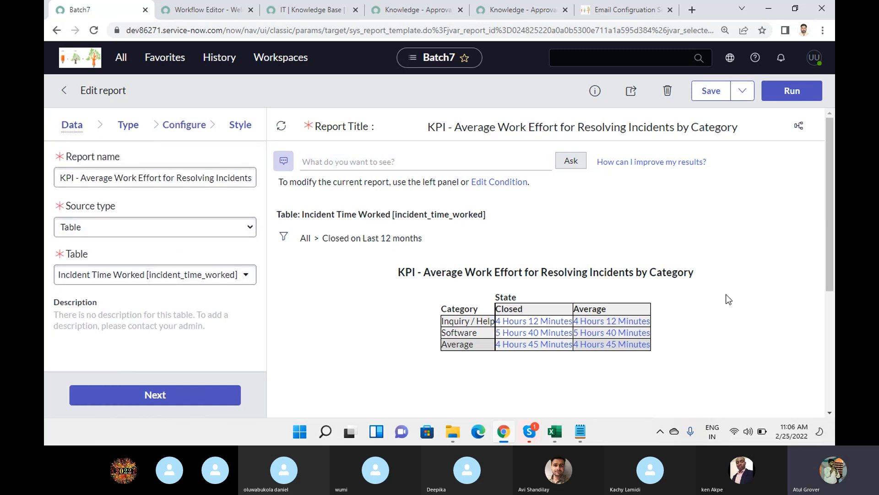
click(122, 128)
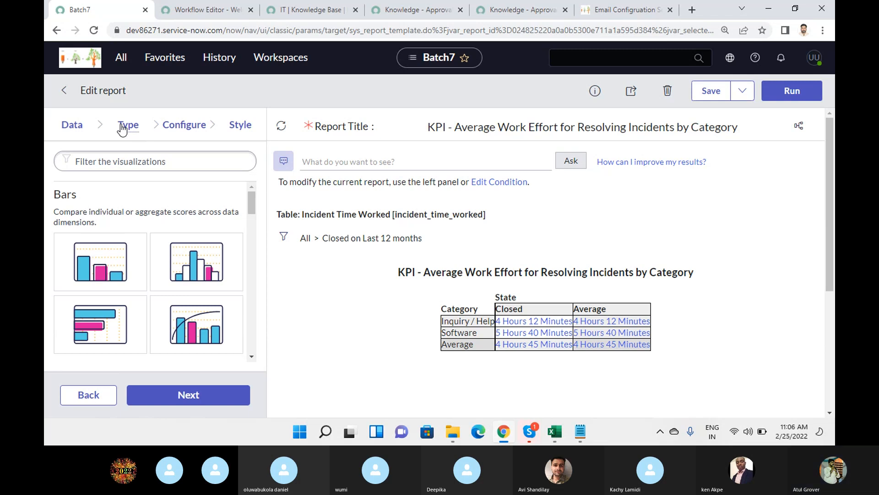
click(179, 132)
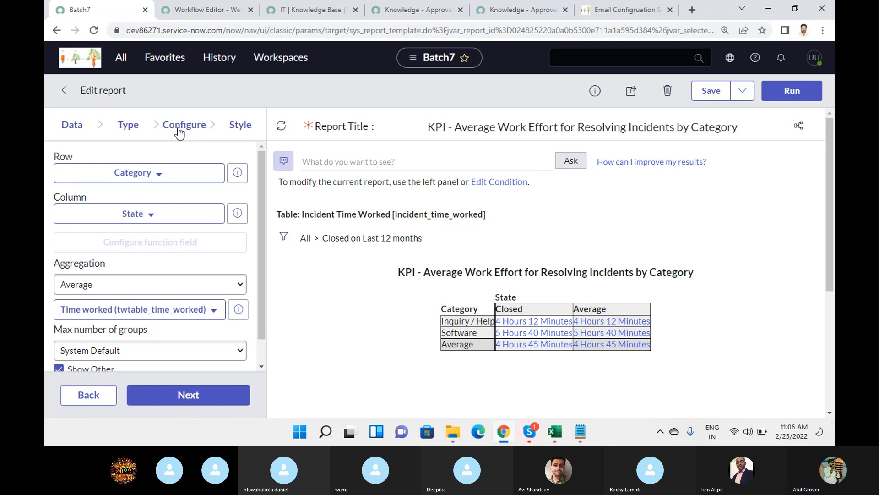
Filter the navigator for 'maintain i' and open the Maintain Items catalog list.
click(120, 59)
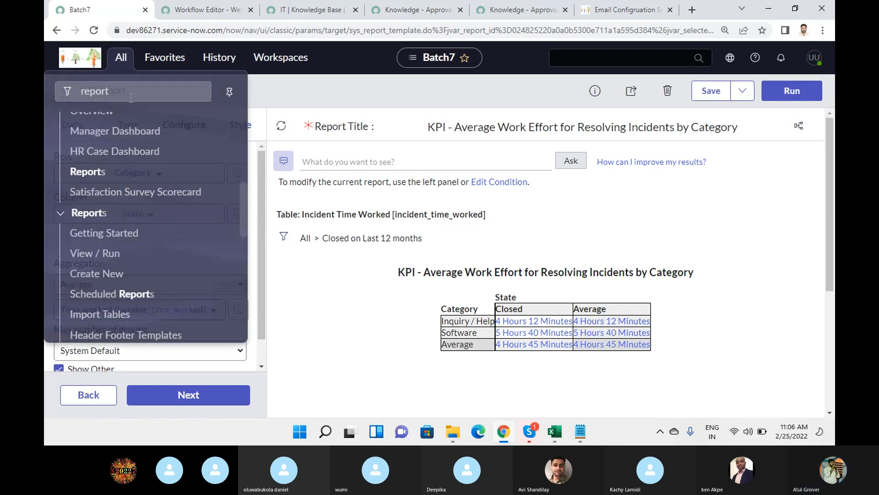
click(131, 93)
drag(112, 93, 45, 96)
text(maintain i)
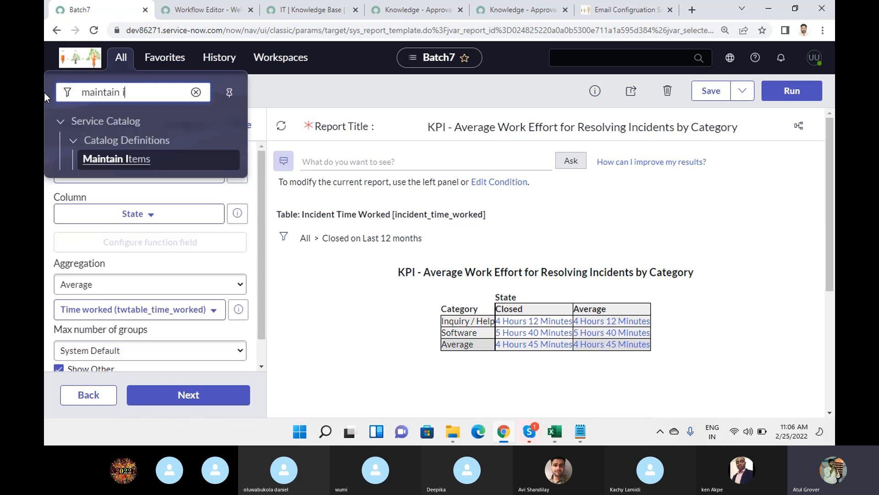
click(117, 160)
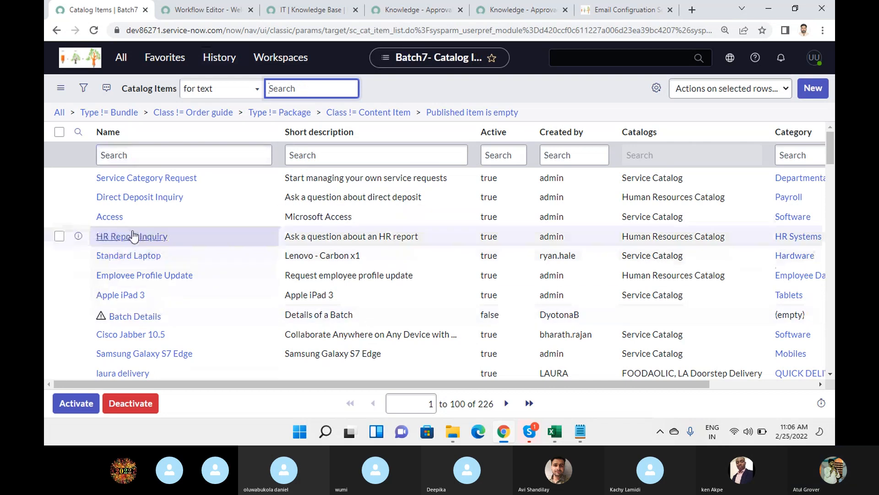
View the Direct Deposit Inquiry record, then return to the catalog items list.
click(124, 199)
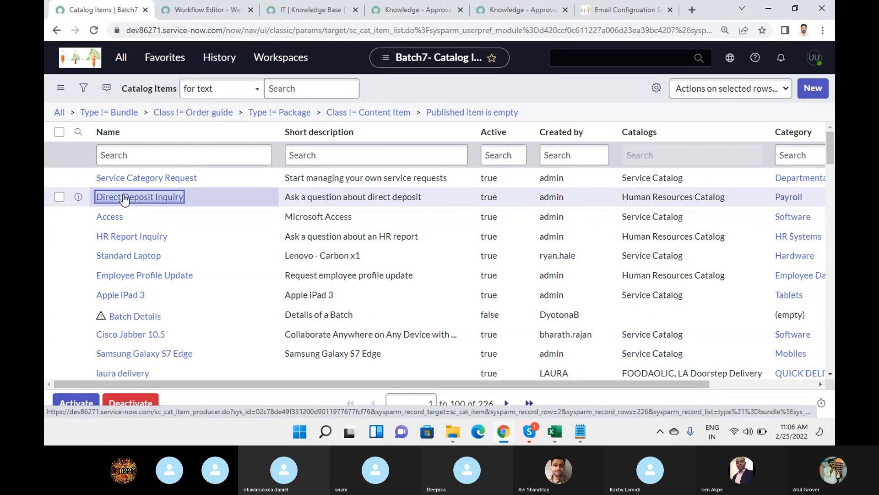
click(124, 199)
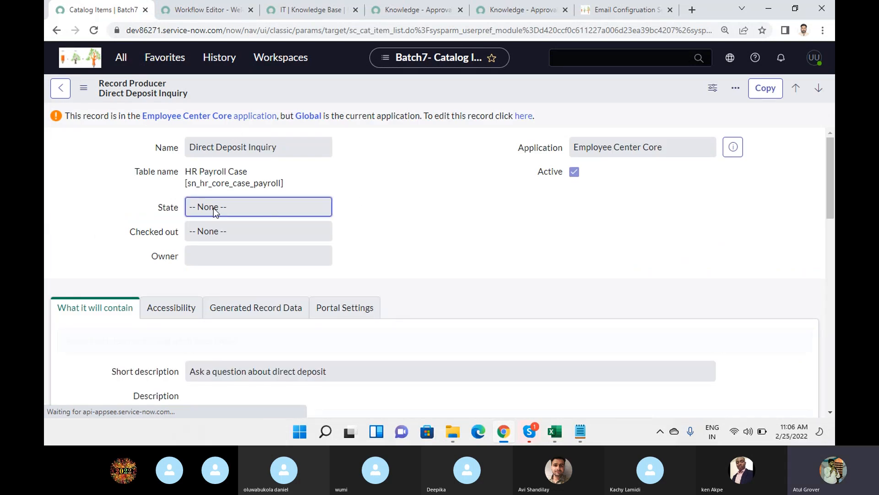
click(61, 89)
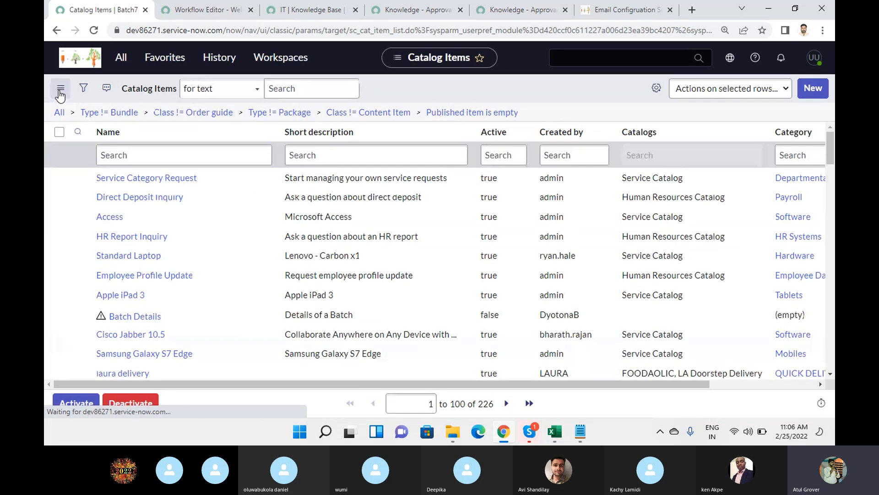
Open Apple iPad 3 and review its record actions and details: Tablets, Apple, $600.00.
click(120, 295)
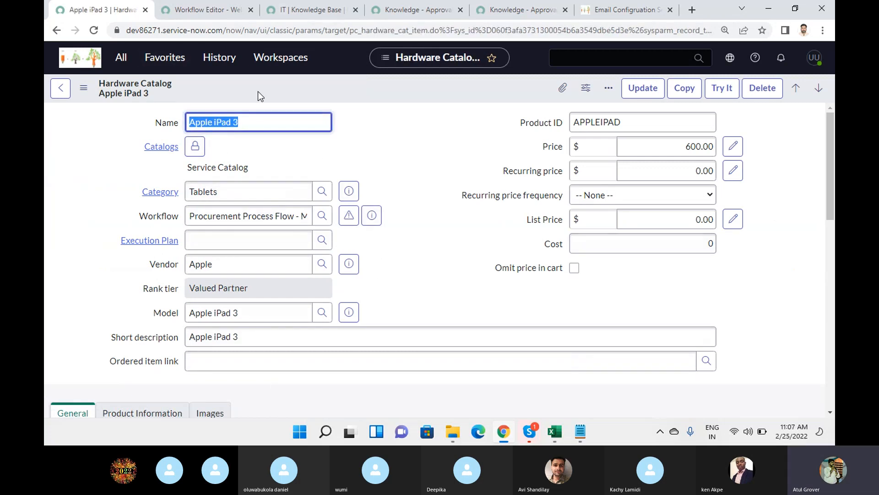
click(83, 88)
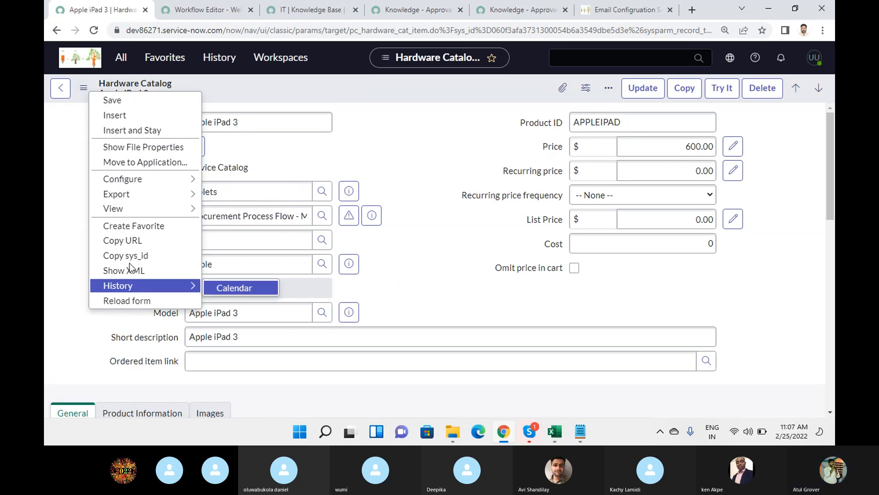
click(411, 101)
right_click(407, 86)
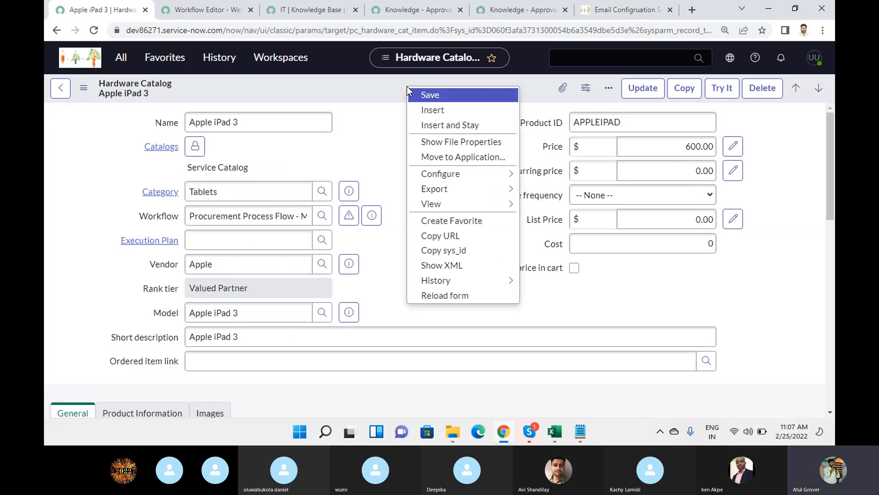
click(364, 149)
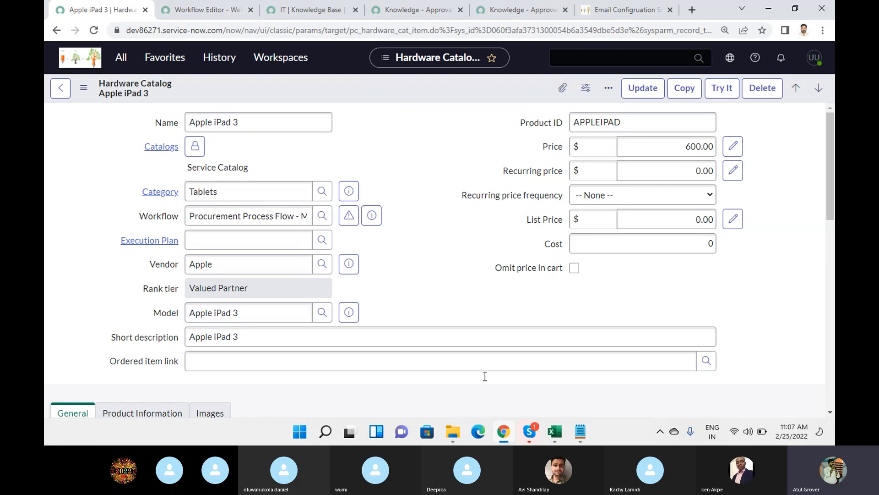
scroll(434, 177, down, 5)
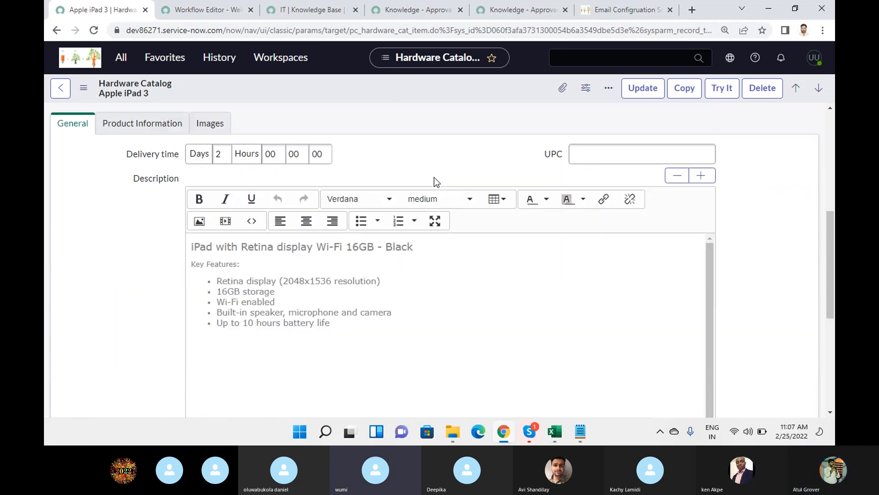
scroll(434, 177, up, 5)
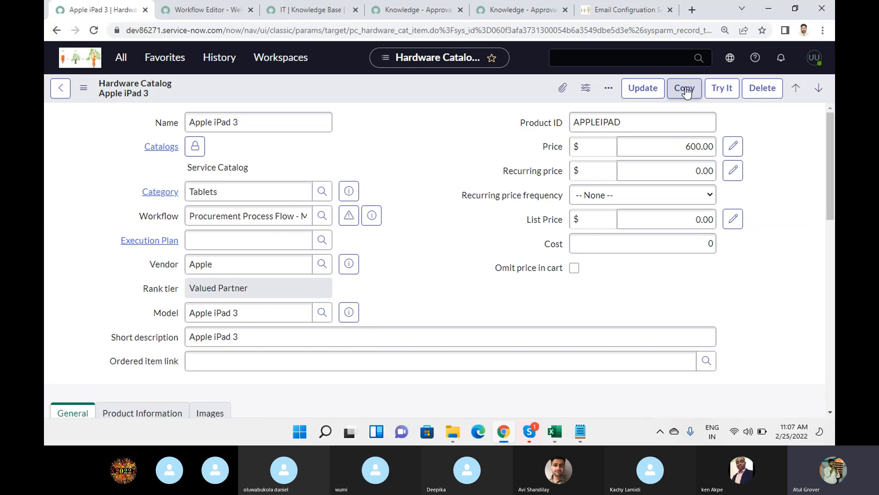
Copy the Apple iPad 3 item to create 'Copy of Apple iPad 3' and check its record actions.
click(685, 88)
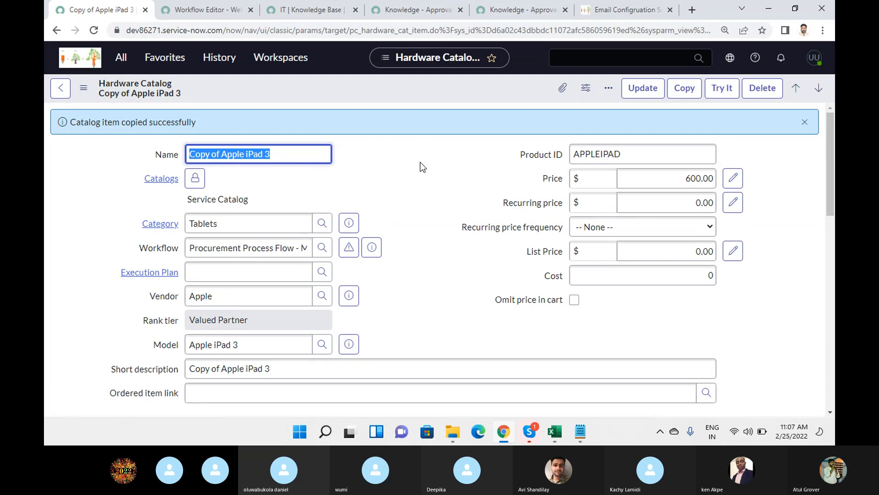
click(422, 166)
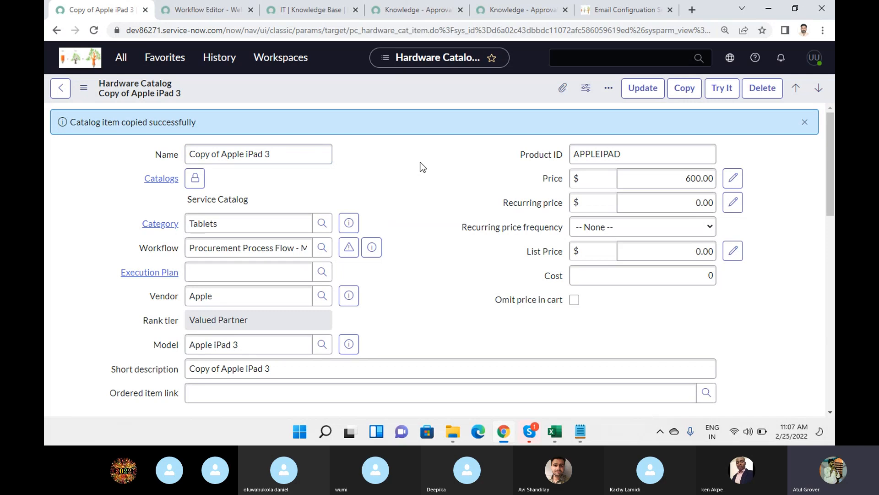
right_click(339, 84)
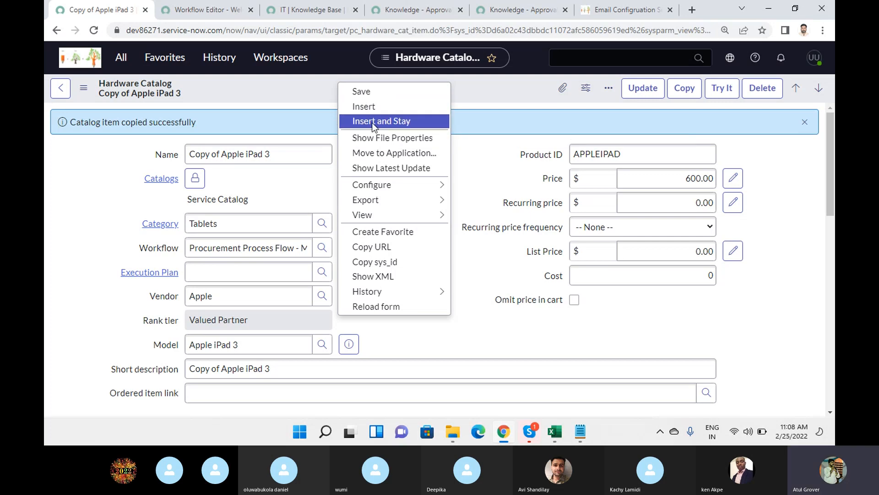
click(477, 166)
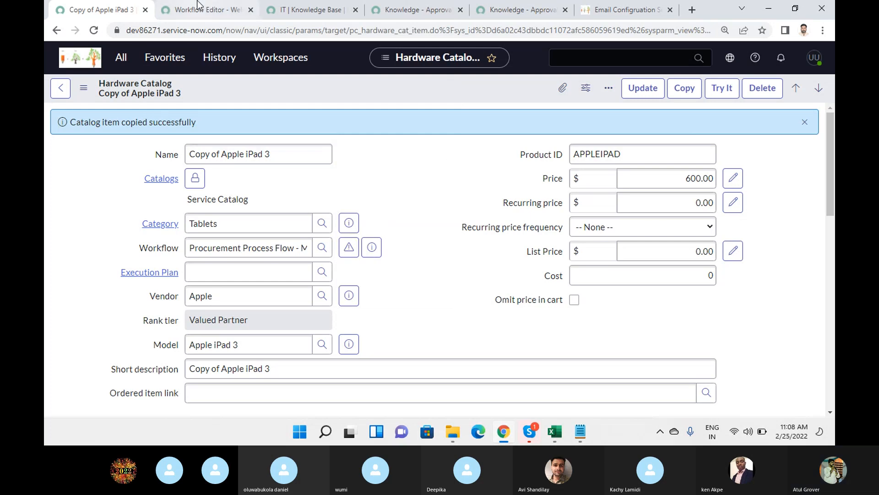
Switch to the Workflow Editor tab, then bring the Skype Training Batch 7 call forward.
click(209, 9)
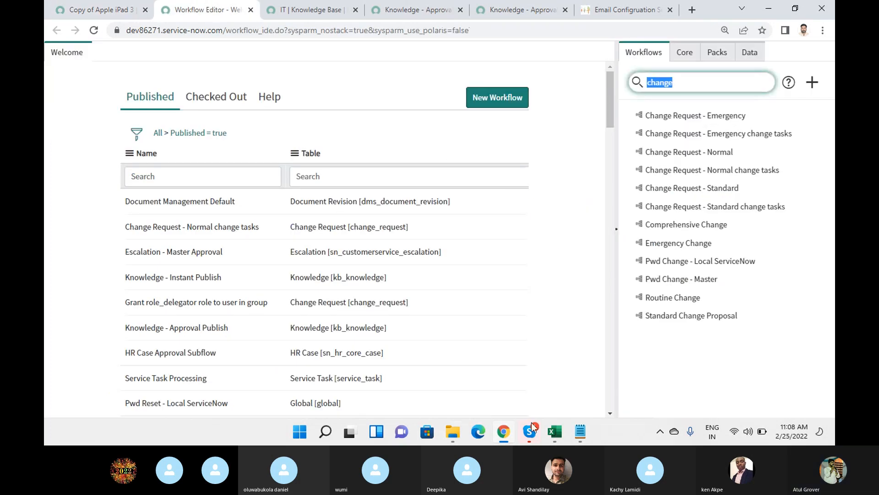
mouse_move(529, 432)
click(504, 400)
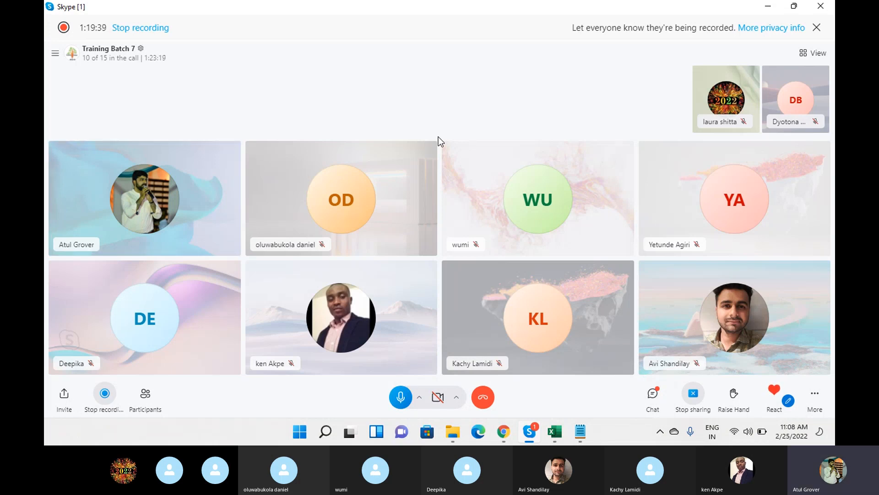
click(652, 393)
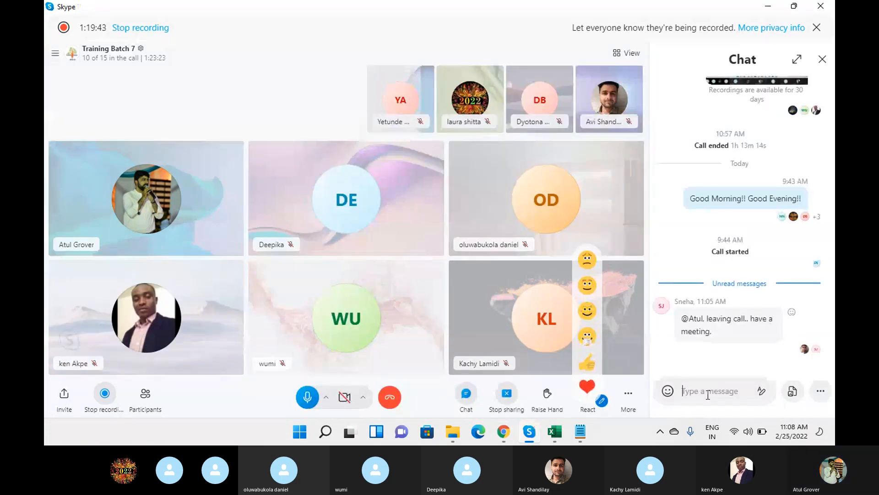
click(822, 59)
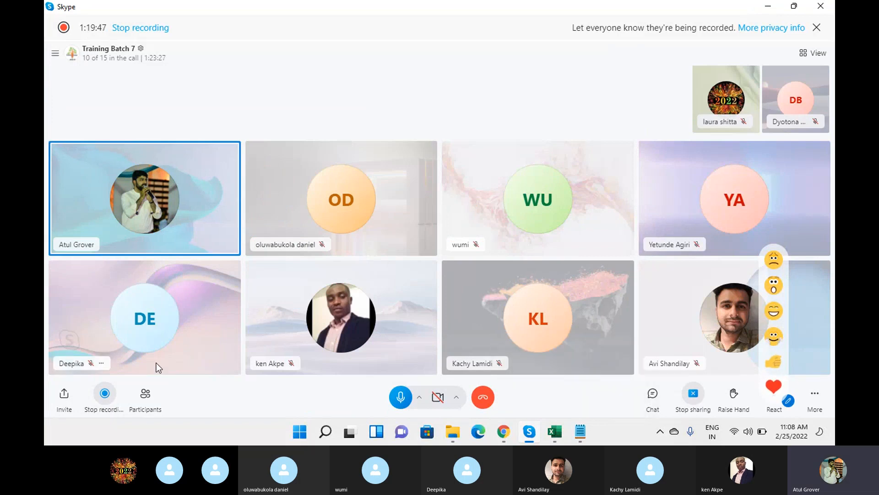